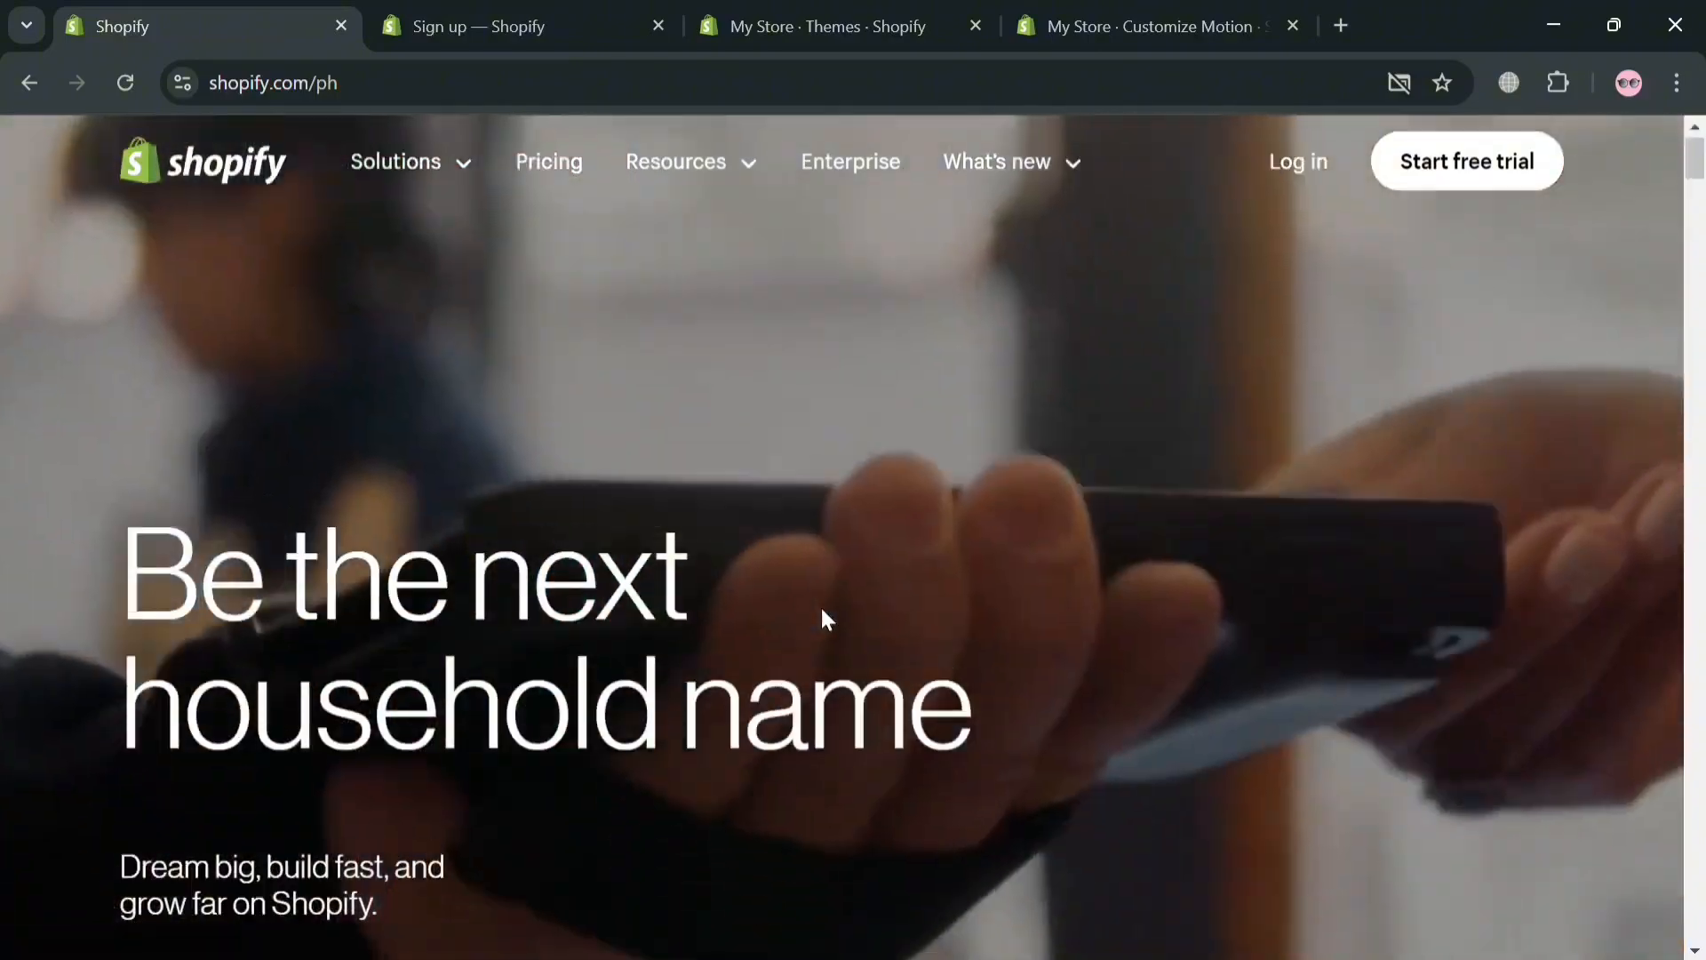
Look through the Shopify landing page, from commerce features and apps to checkout and innovation sections, and return to its start
scroll(819, 606, "down", 3)
scroll(819, 605, "down", 4)
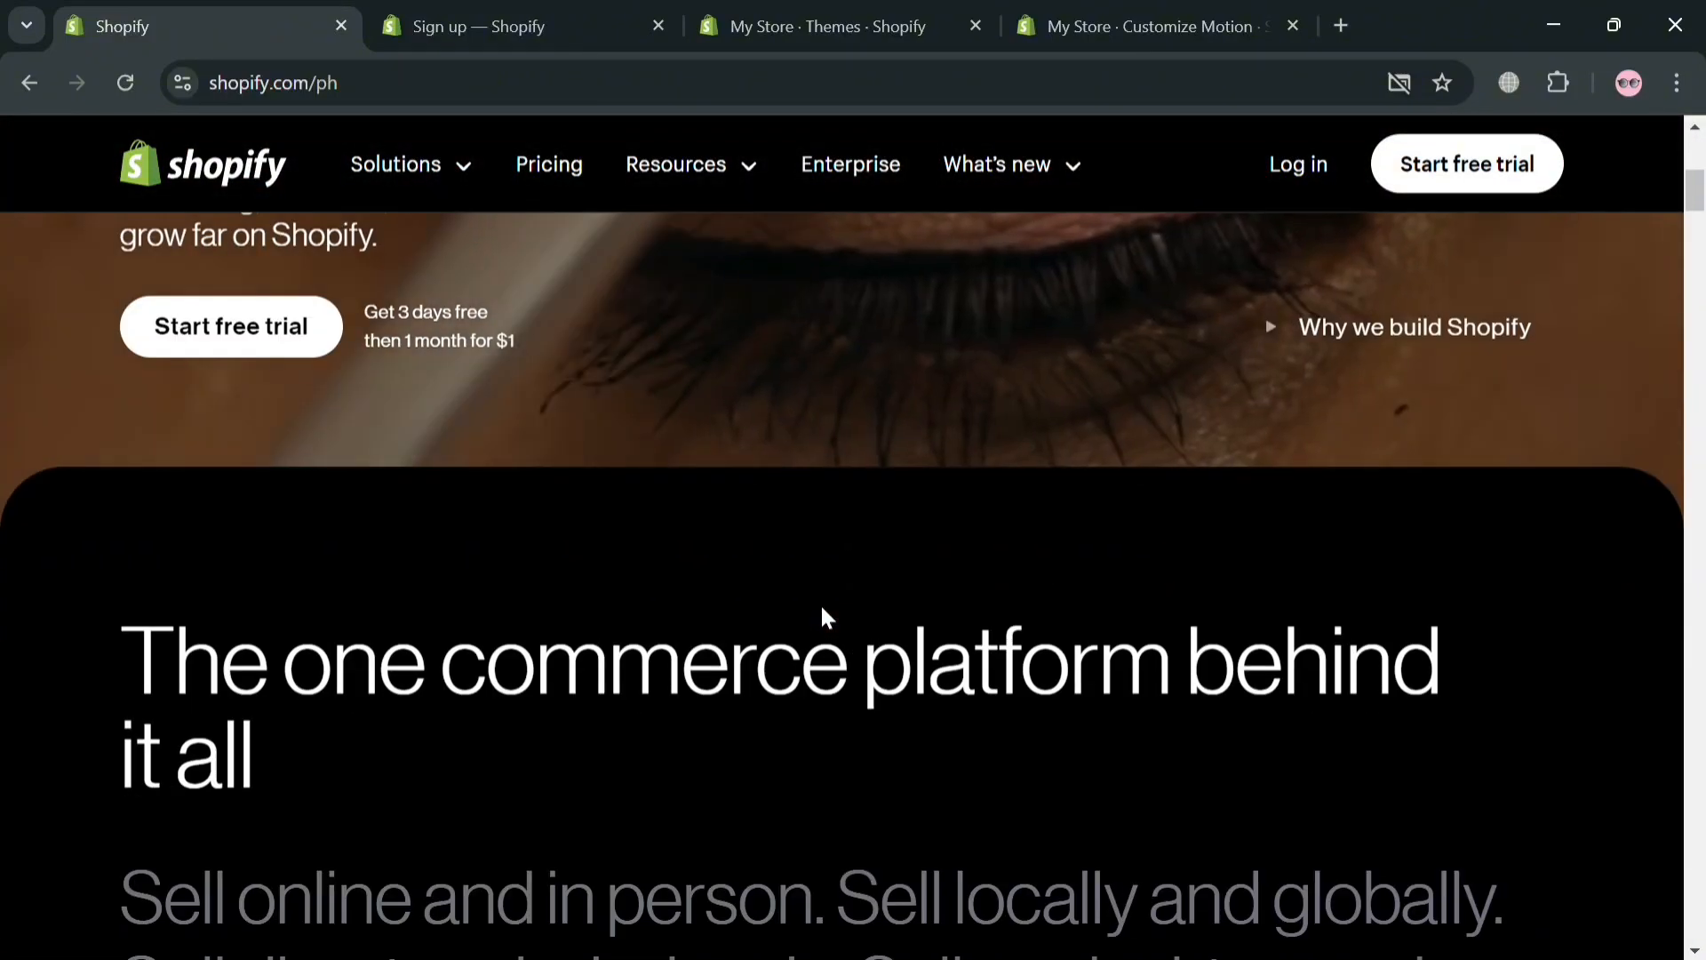
scroll(821, 604, "down", 5)
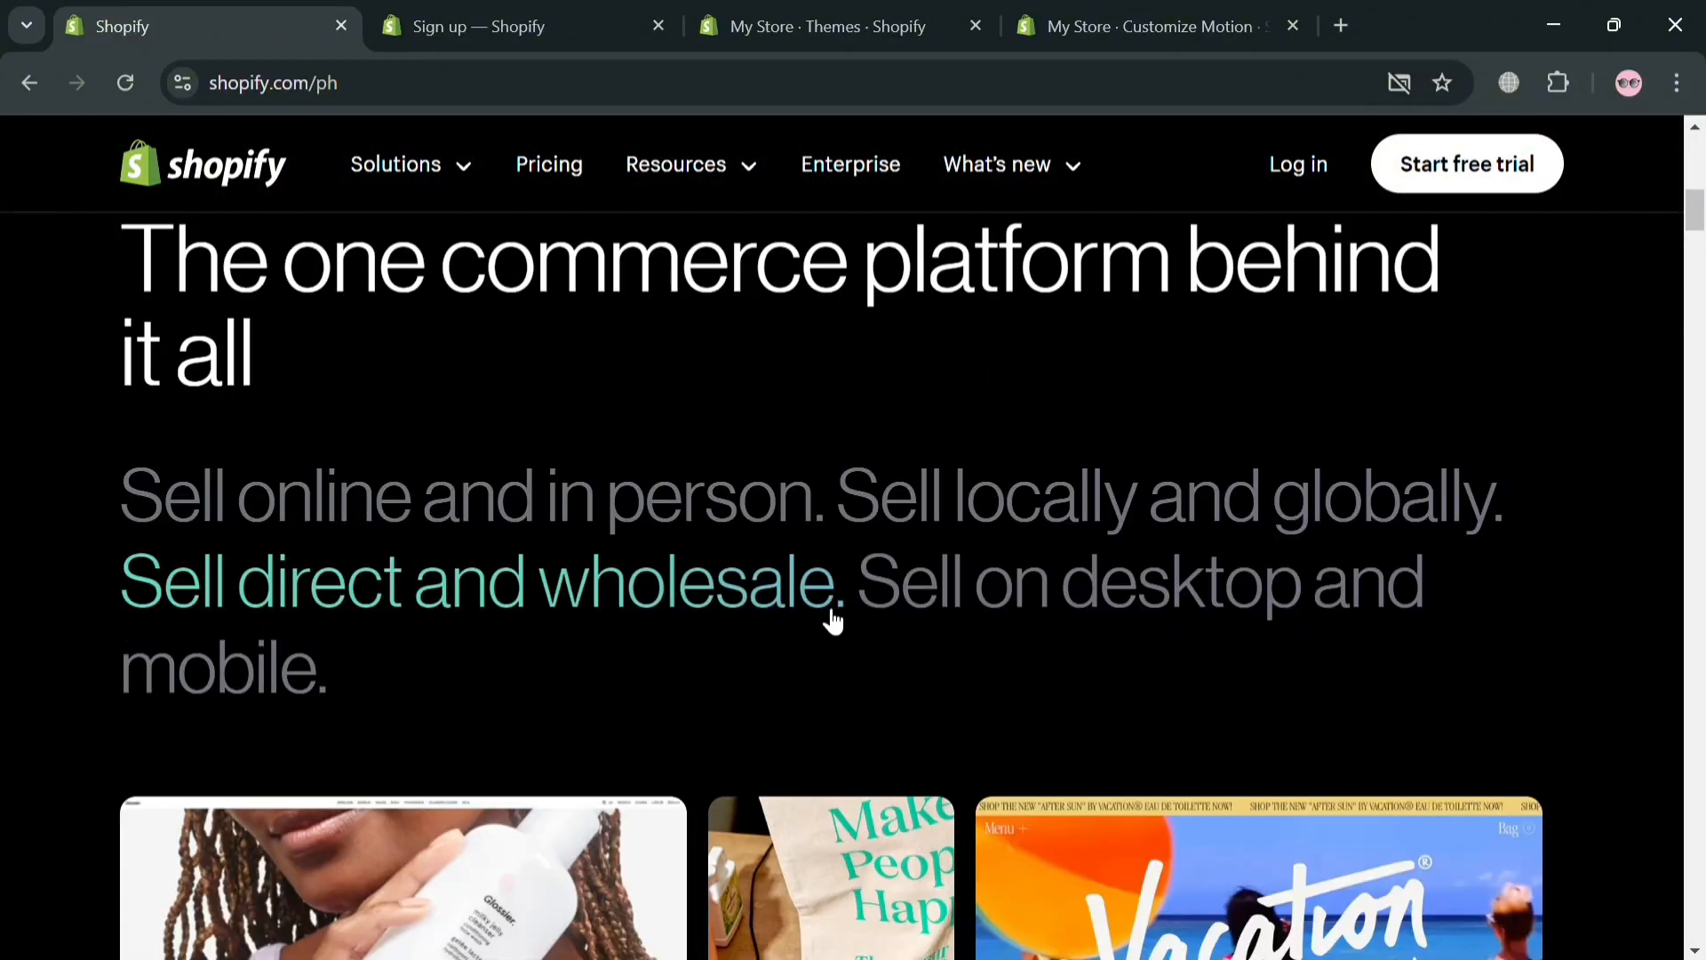
scroll(836, 675, "down", 15)
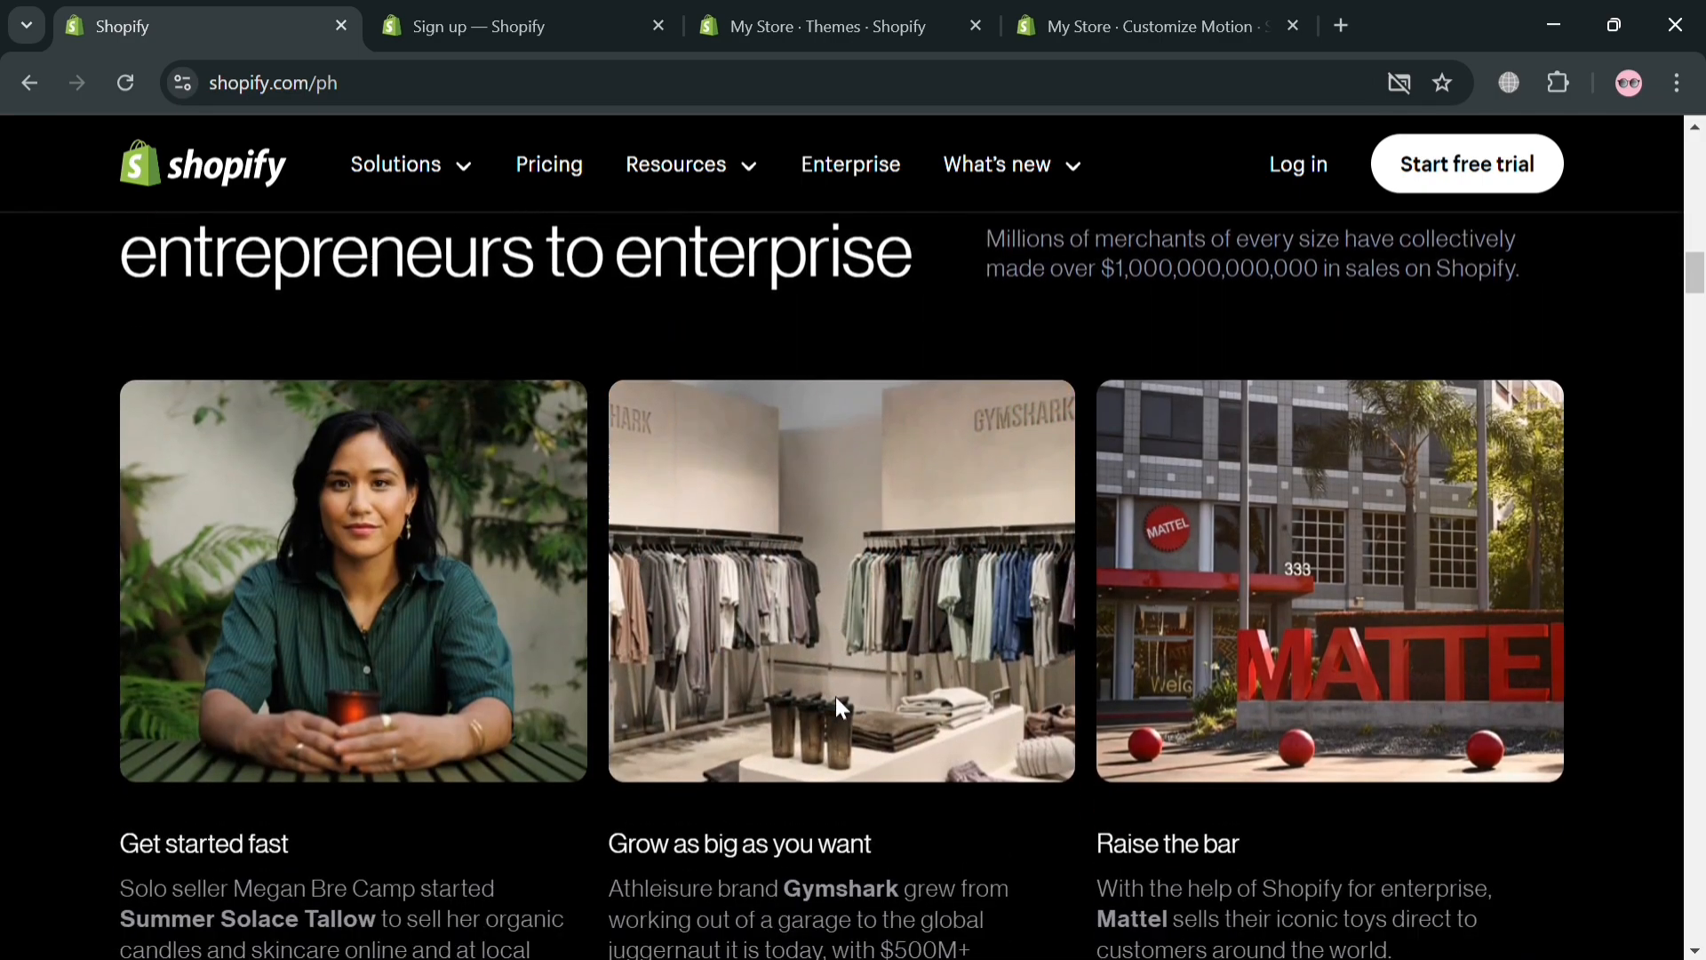
scroll(839, 684, "down", 10)
scroll(839, 697, "down", 15)
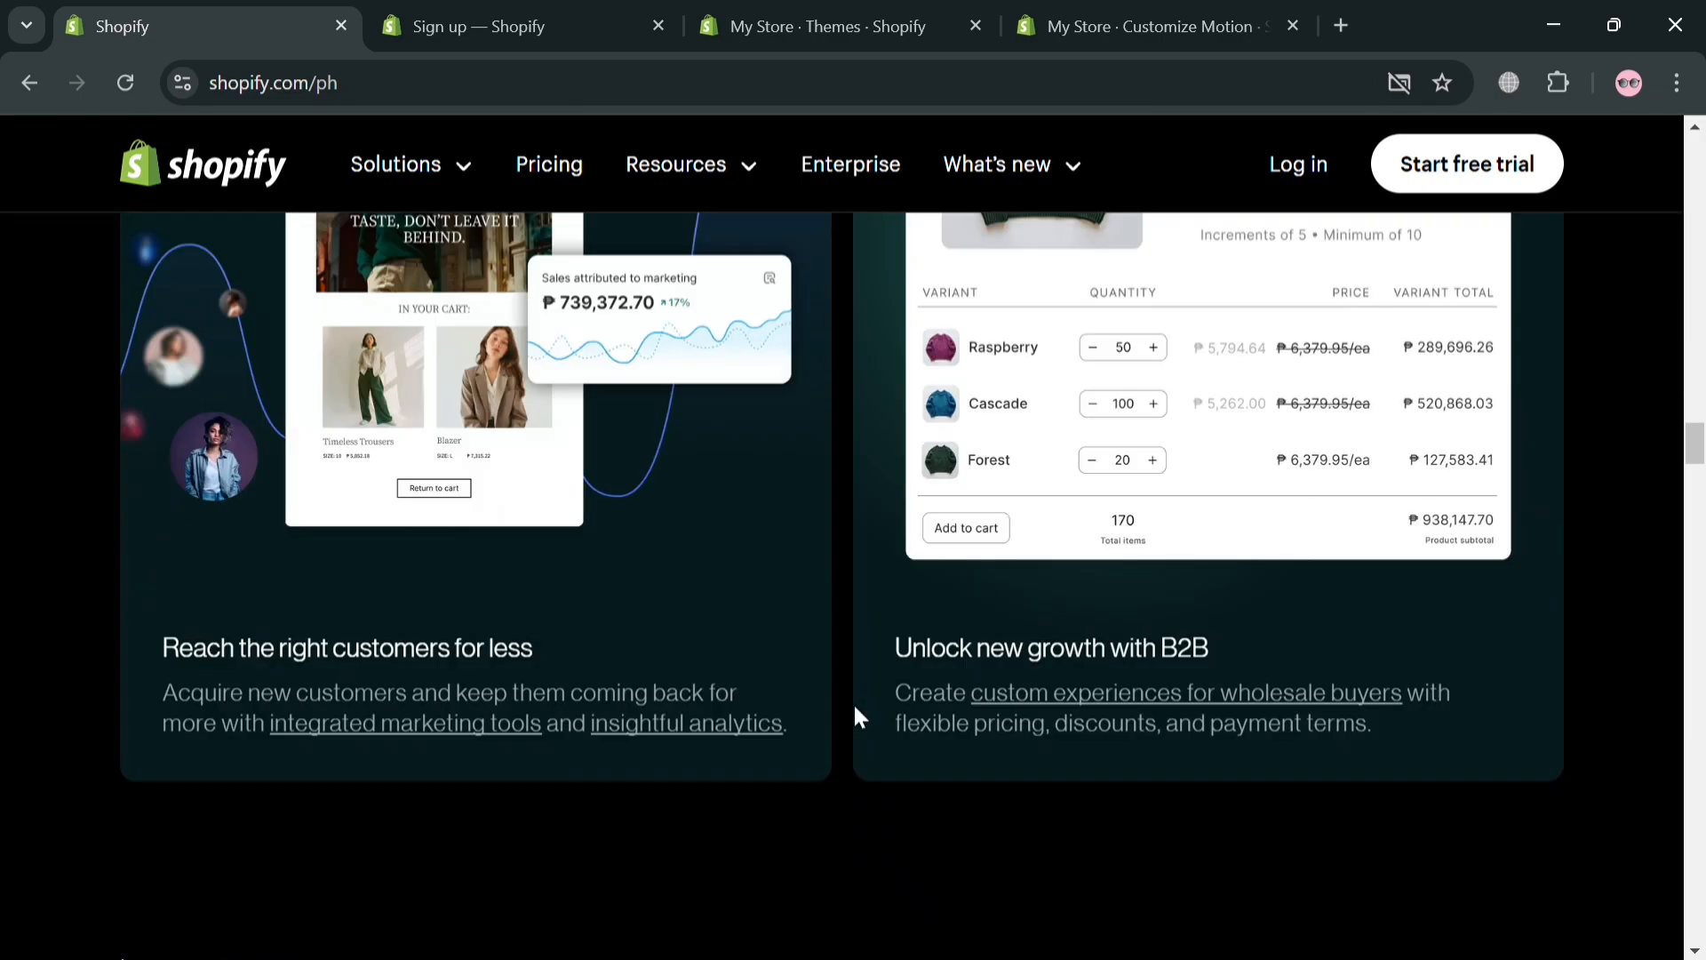
scroll(855, 706, "down", 20)
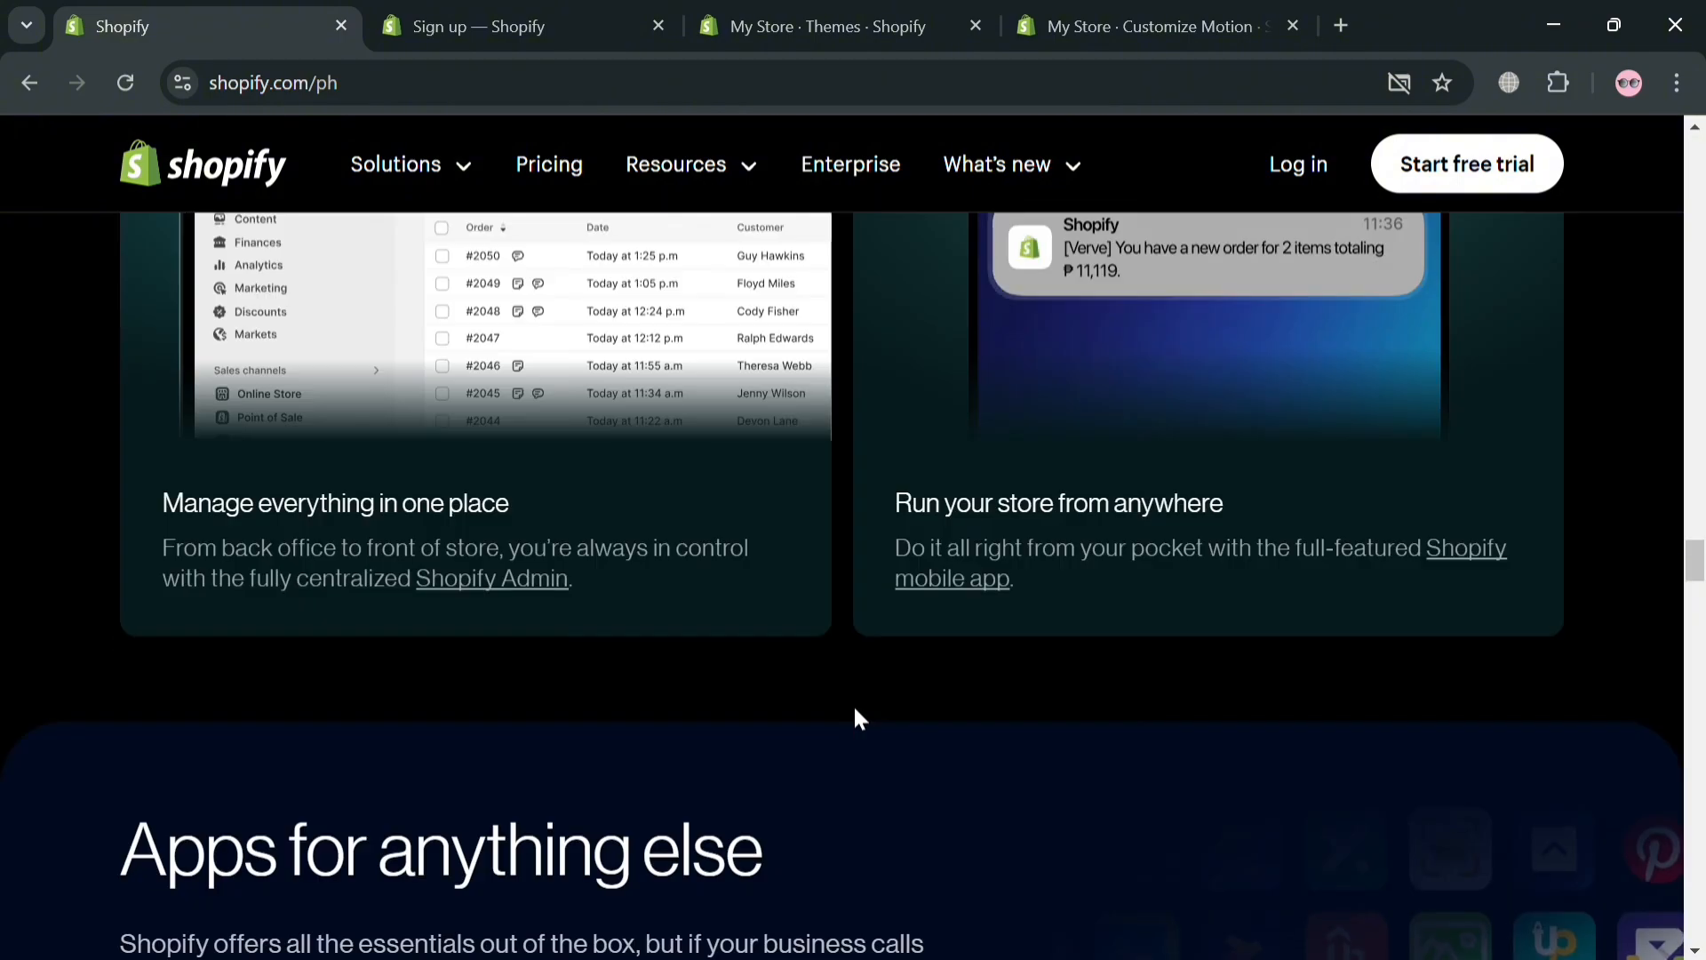
scroll(855, 708, "down", 15)
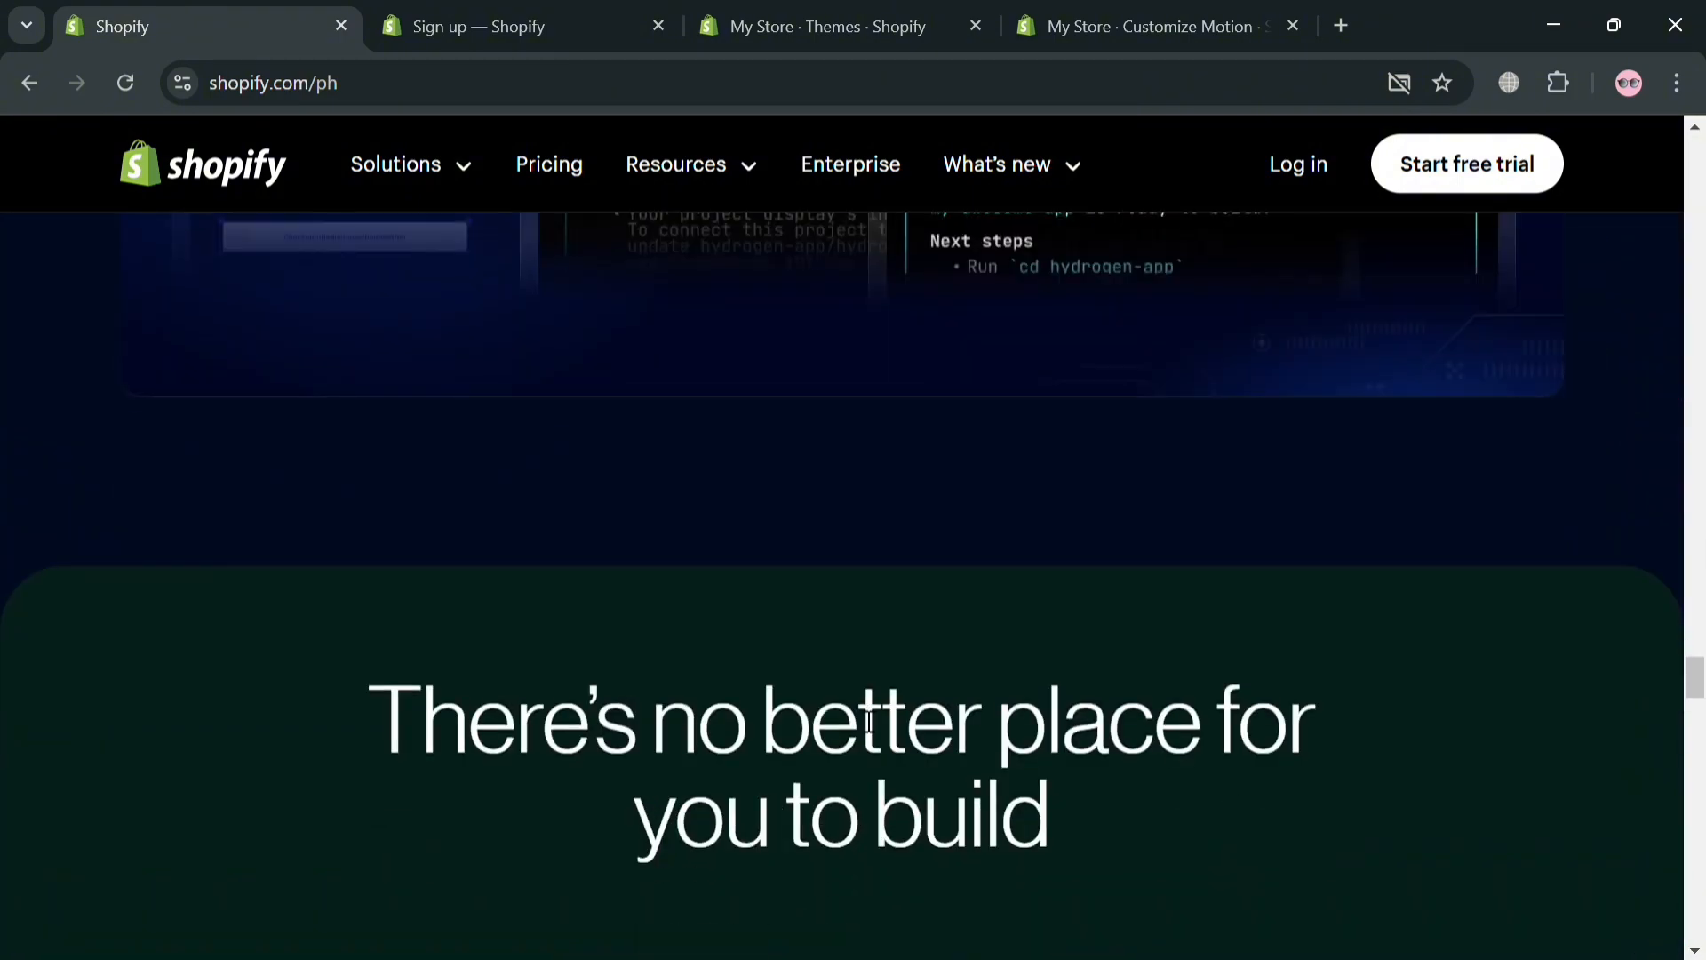
scroll(869, 722, "down", 9)
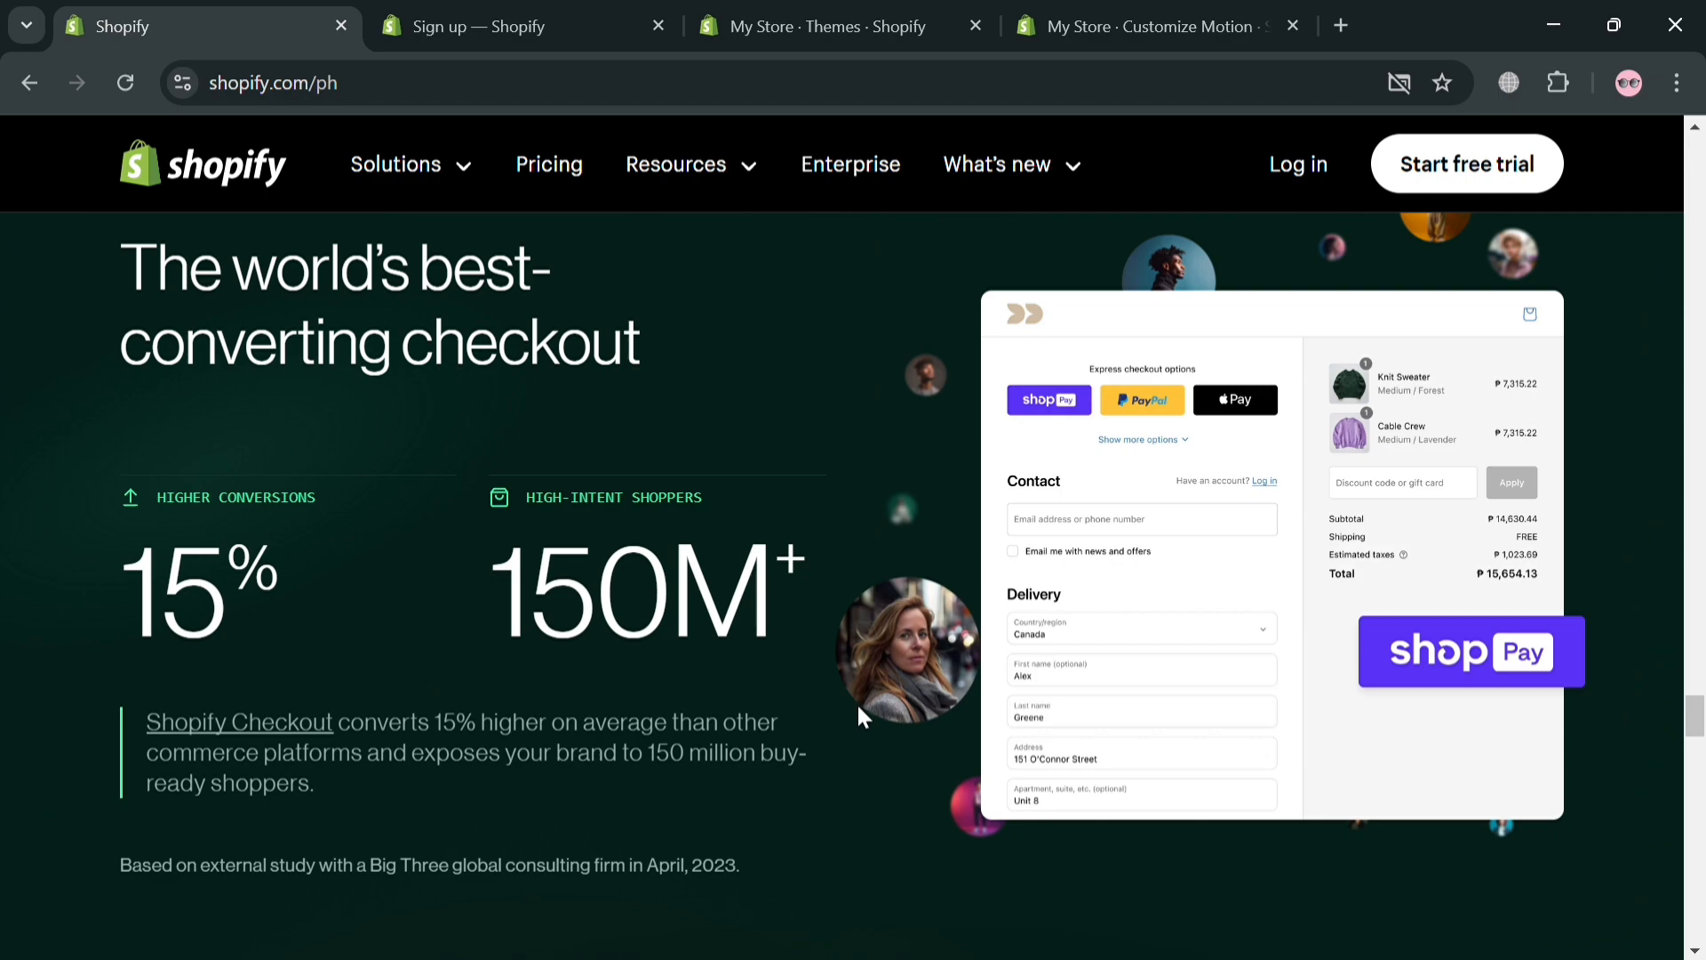
scroll(855, 703, "up", 1)
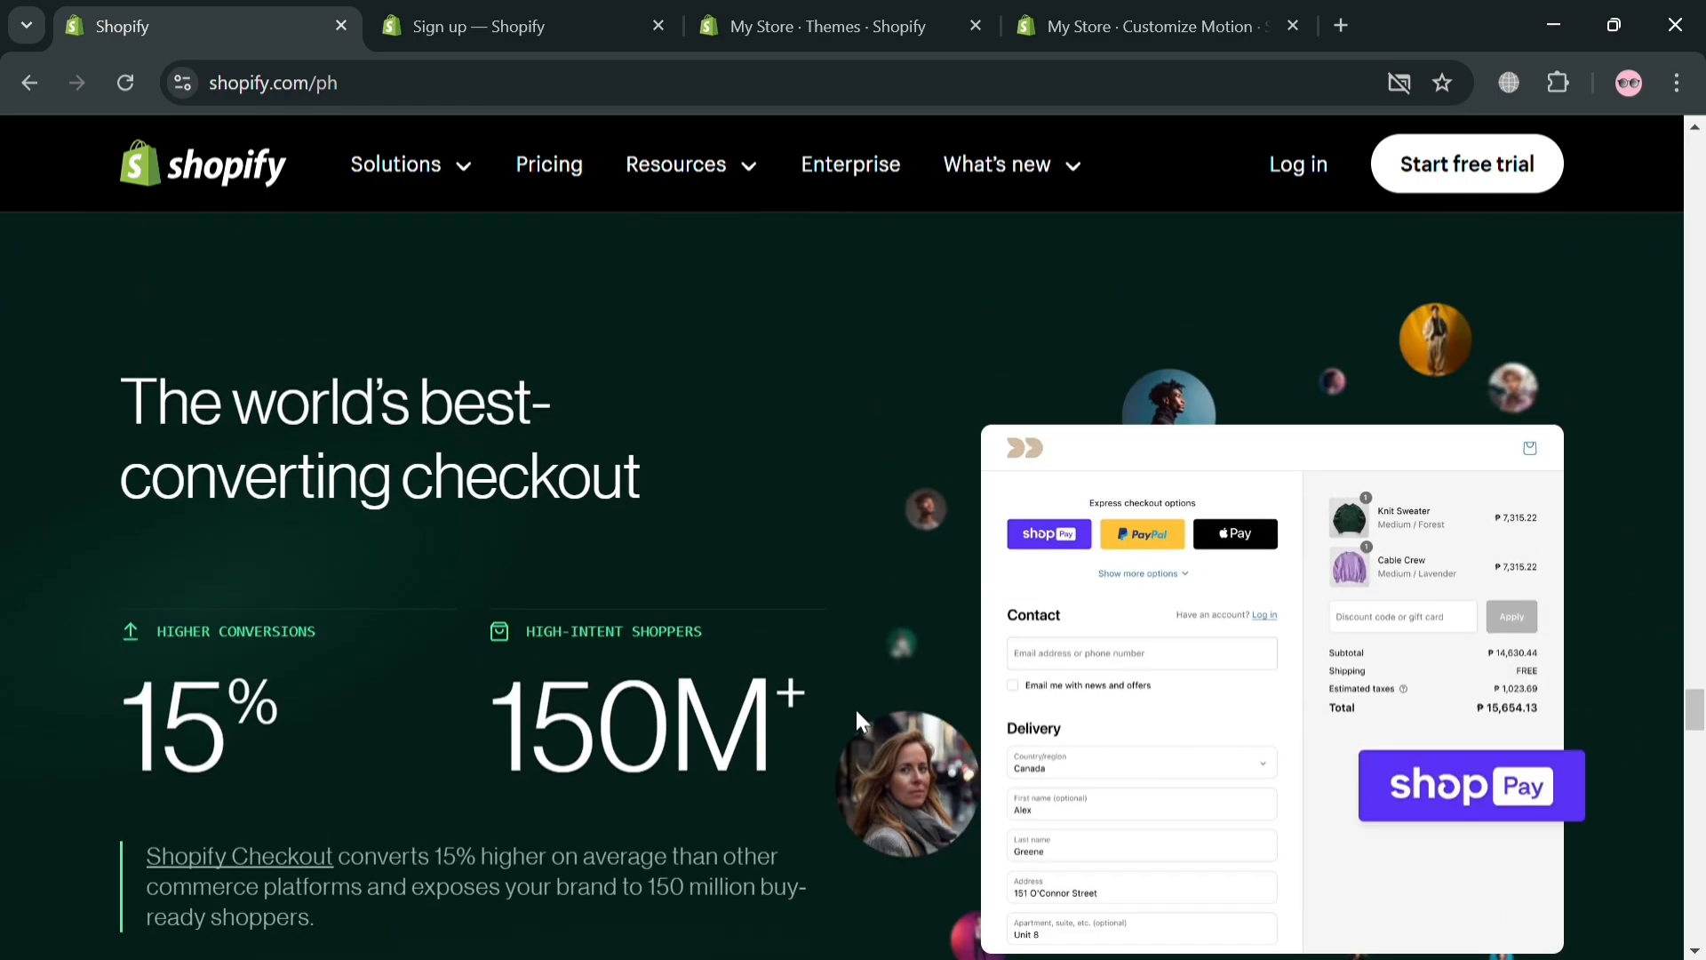
scroll(855, 715, "down", 18)
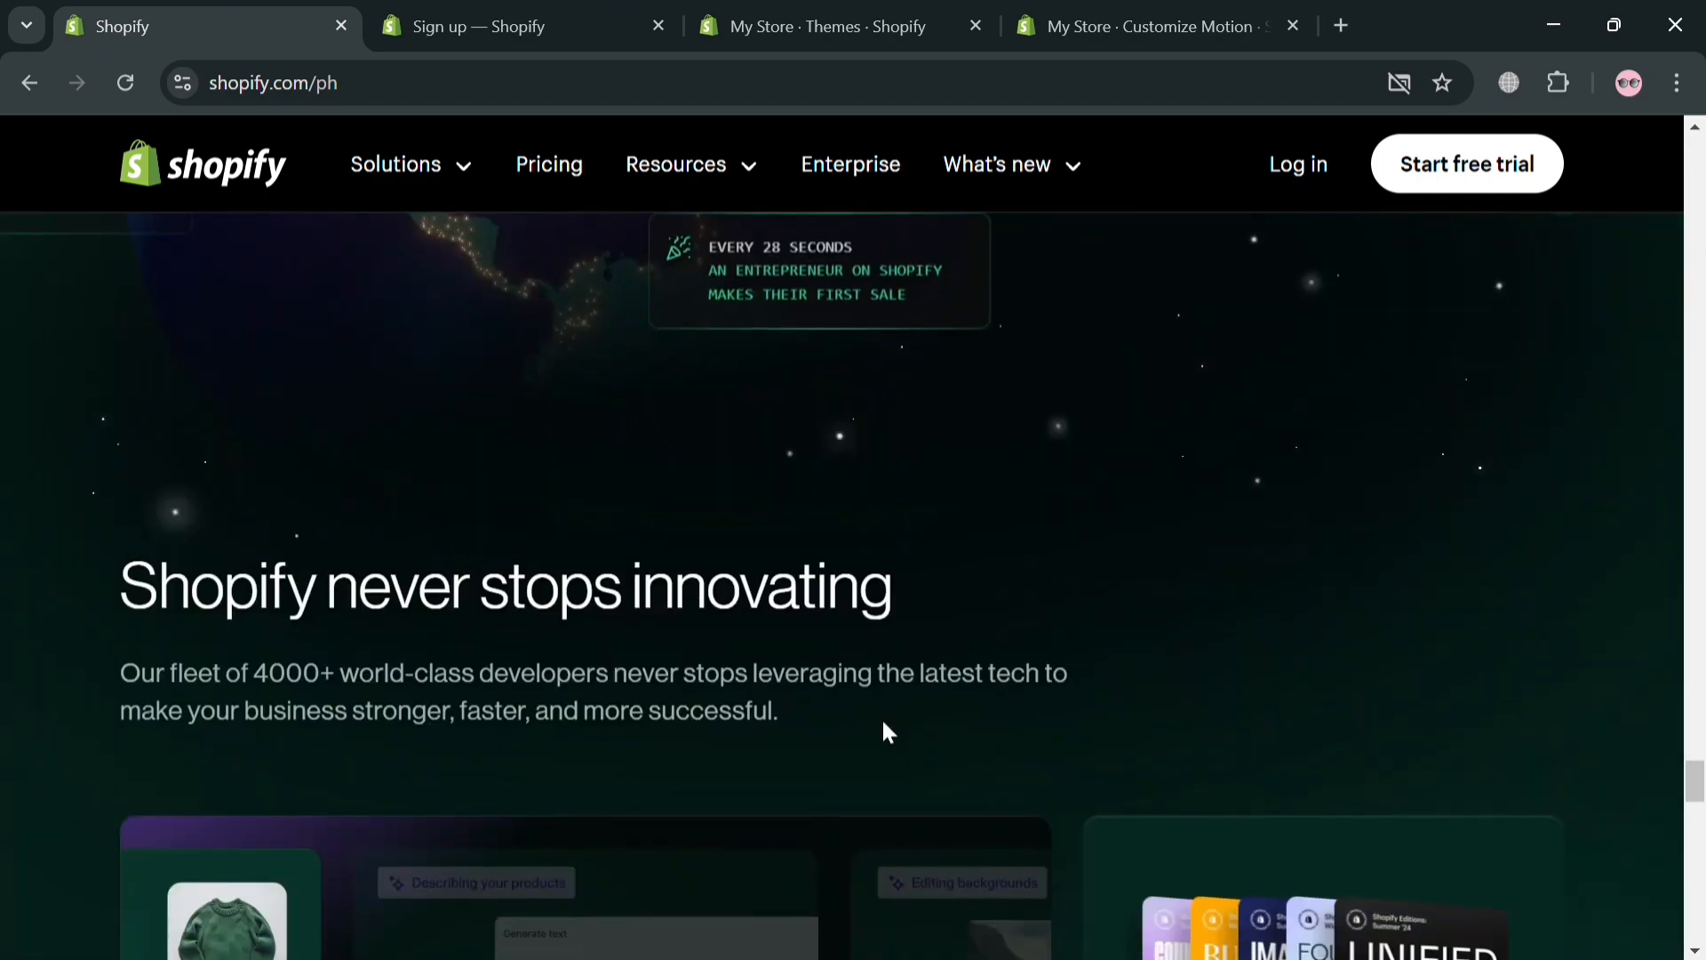
scroll(882, 724, "down", 8)
scroll(880, 742, "up", 15)
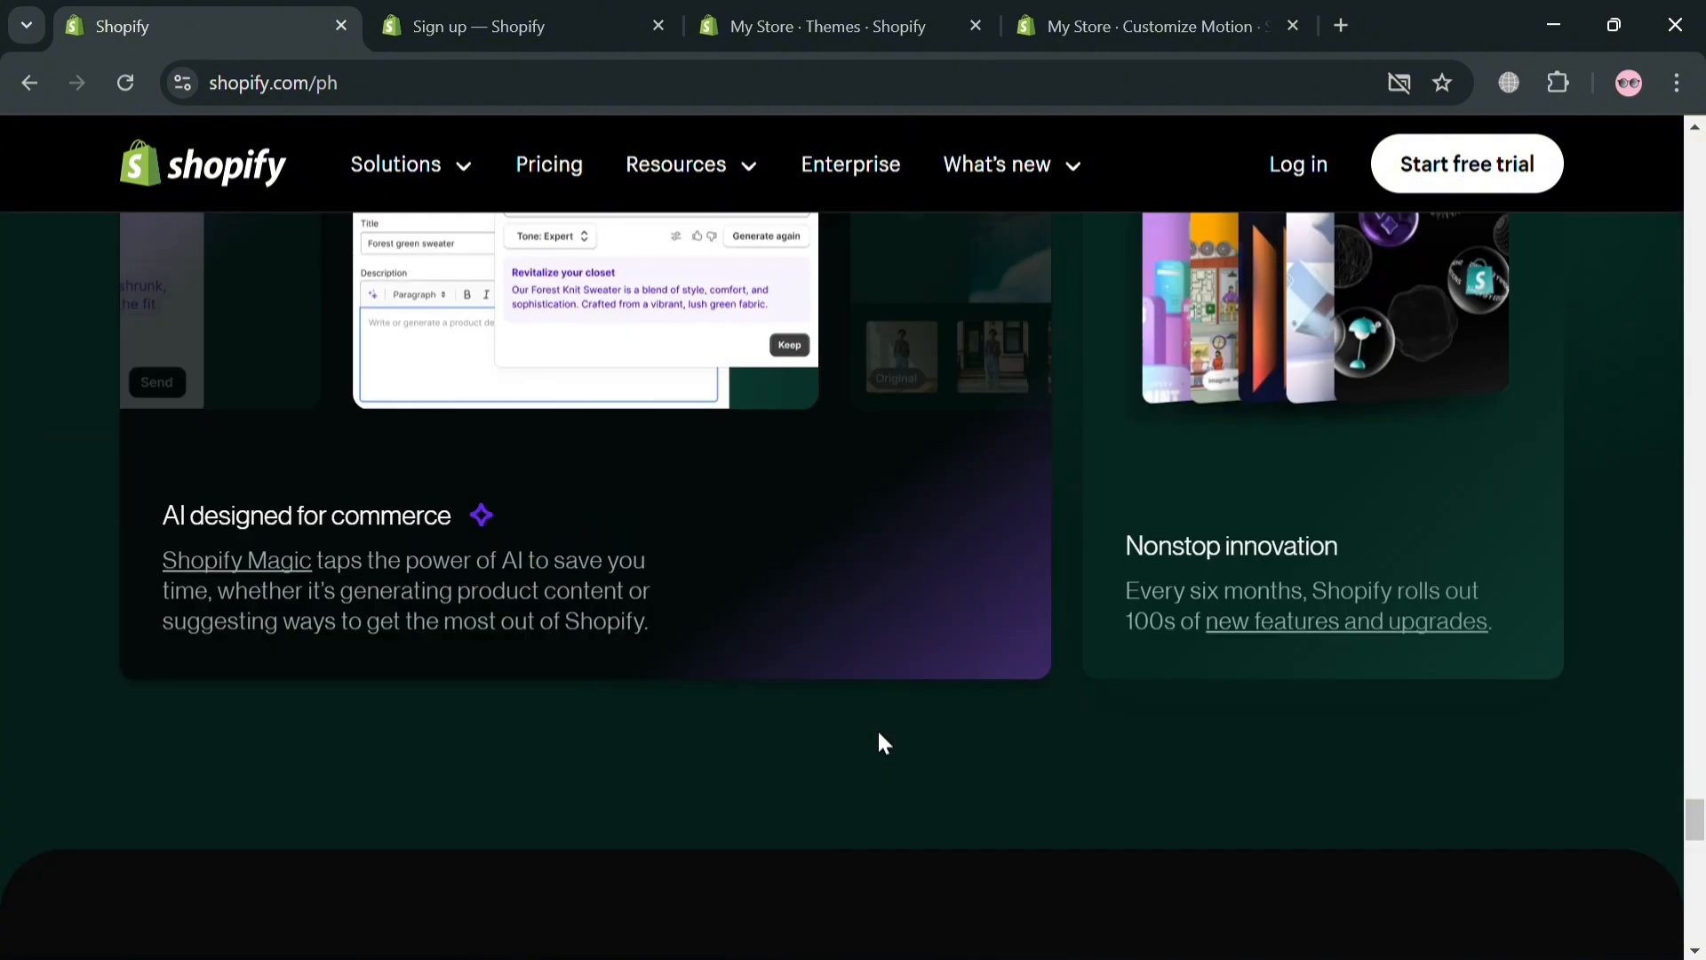
scroll(880, 725, "up", 15)
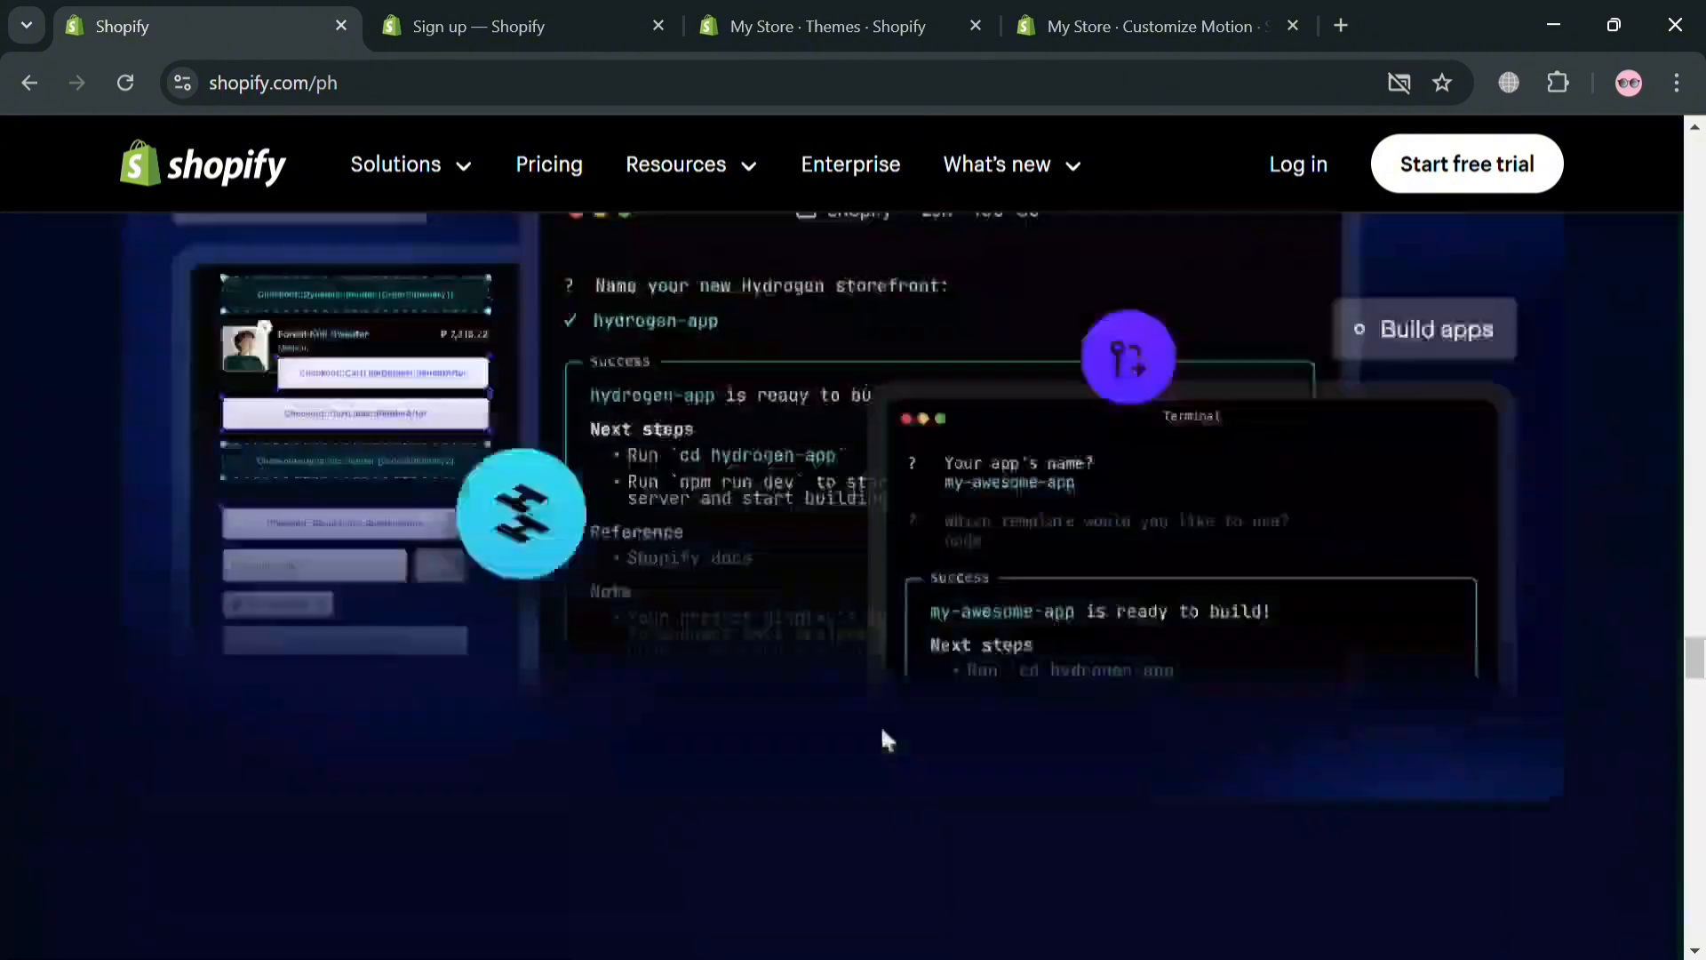
scroll(882, 724, "up", 2)
scroll(1081, 396, "up", 5)
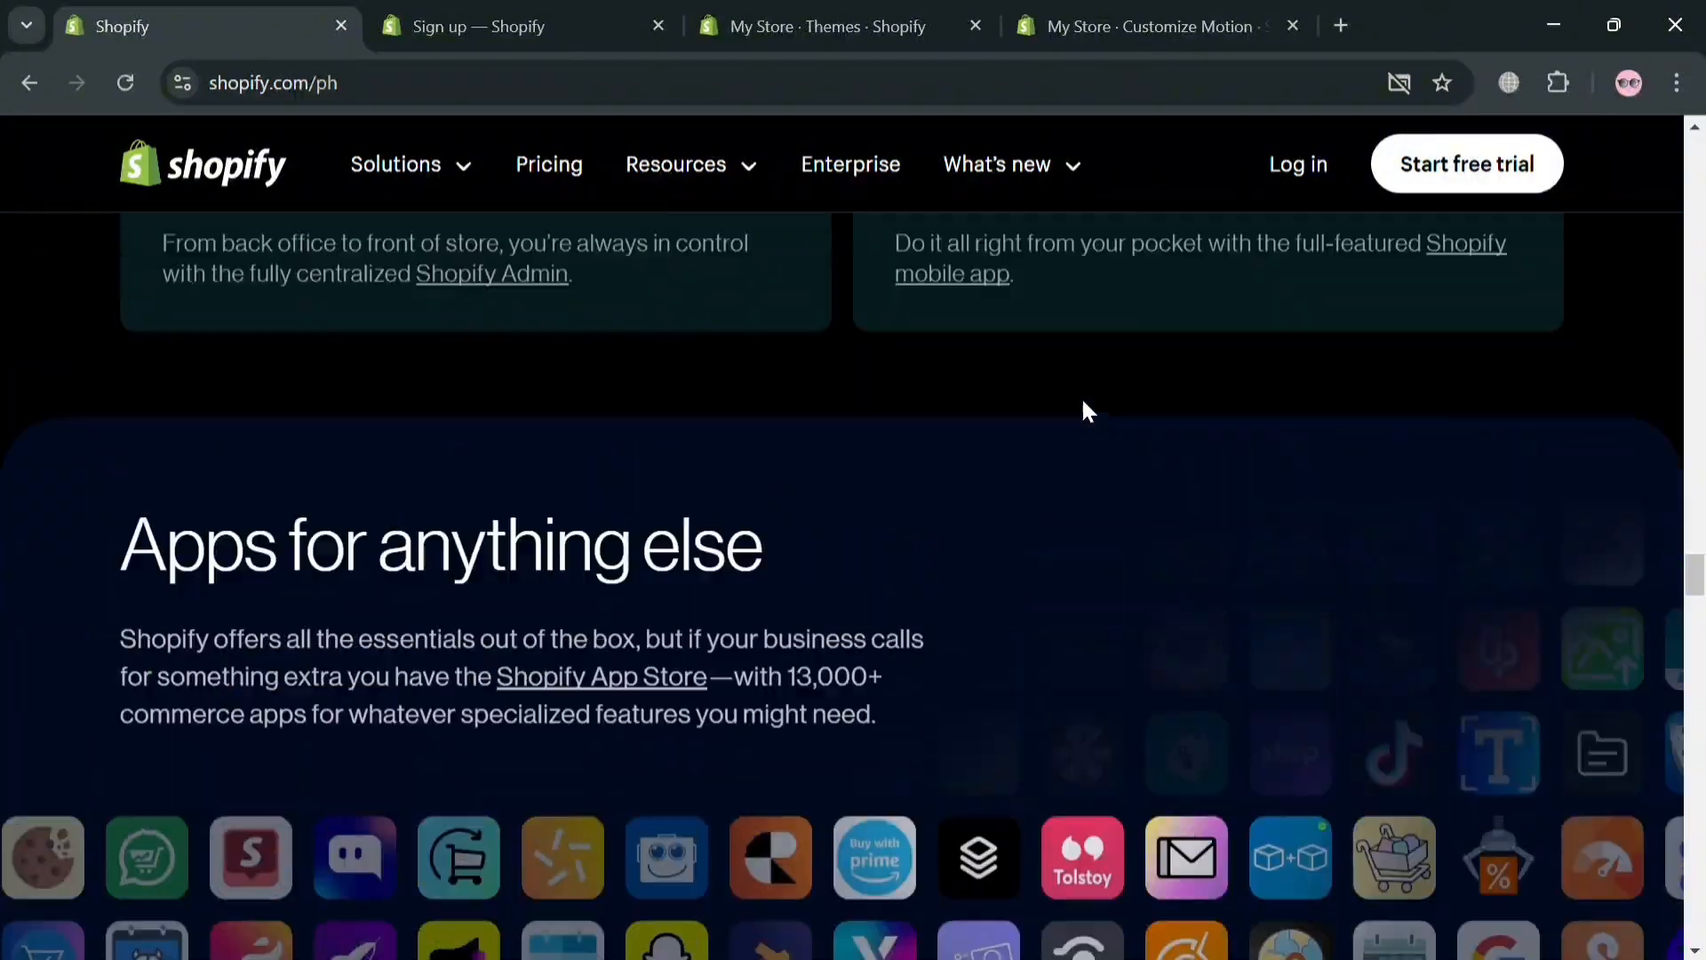
scroll(1081, 417, "up", 5)
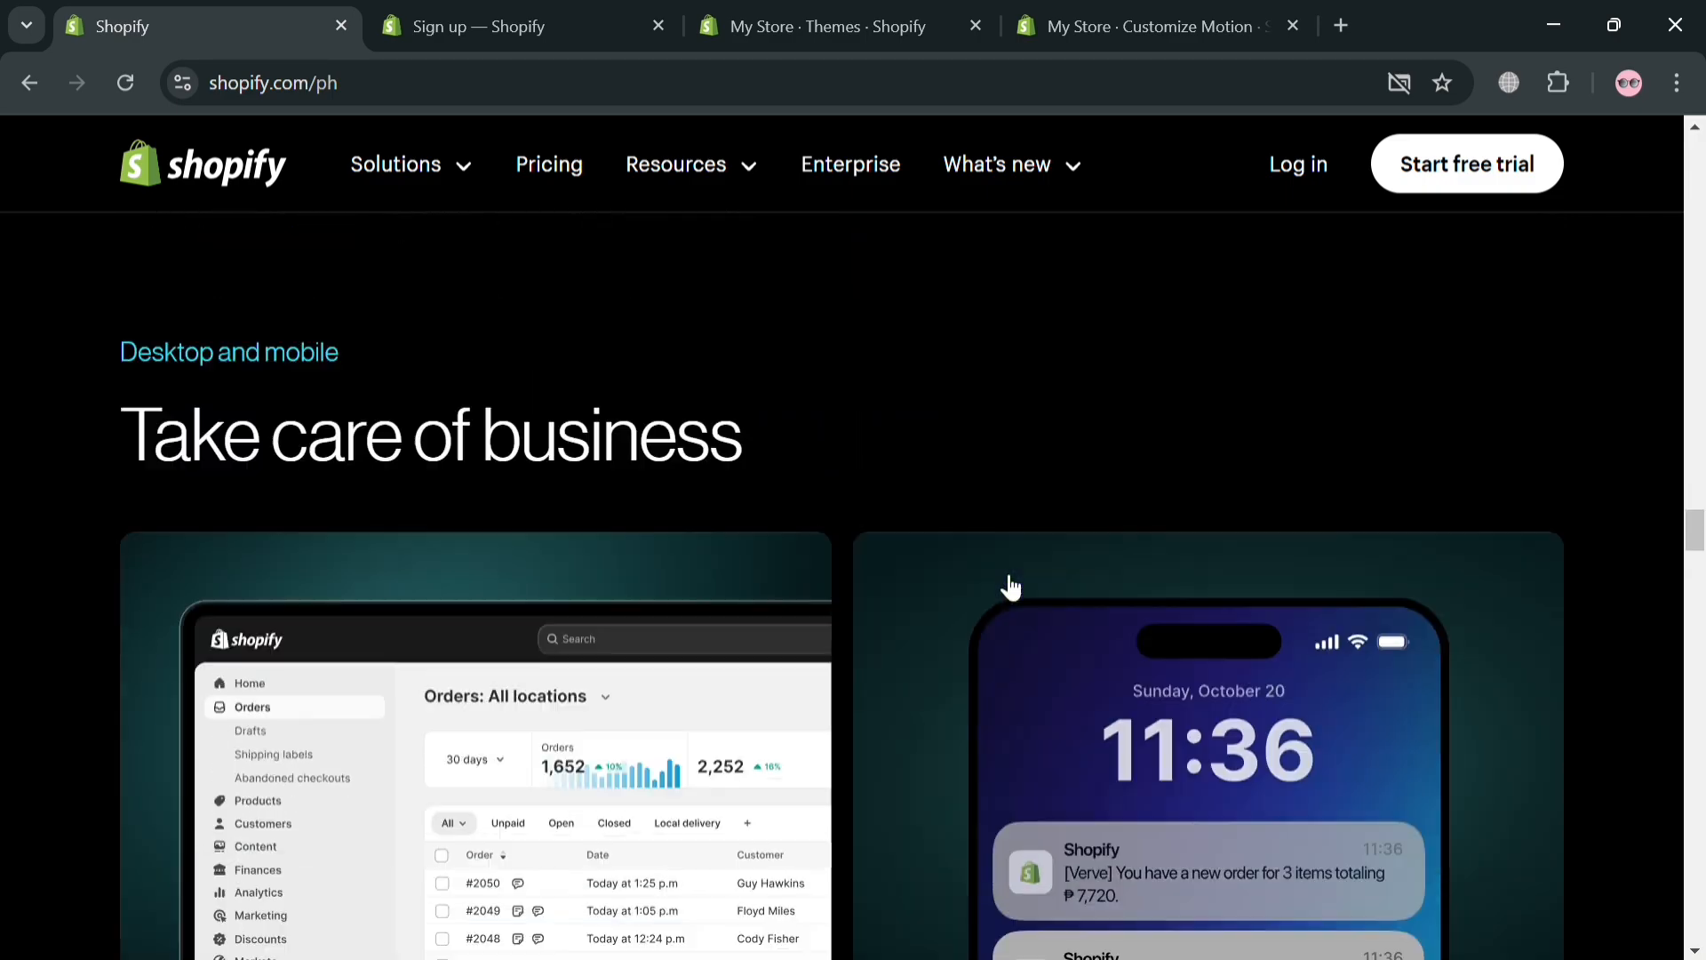
scroll(1011, 587, "up", 10)
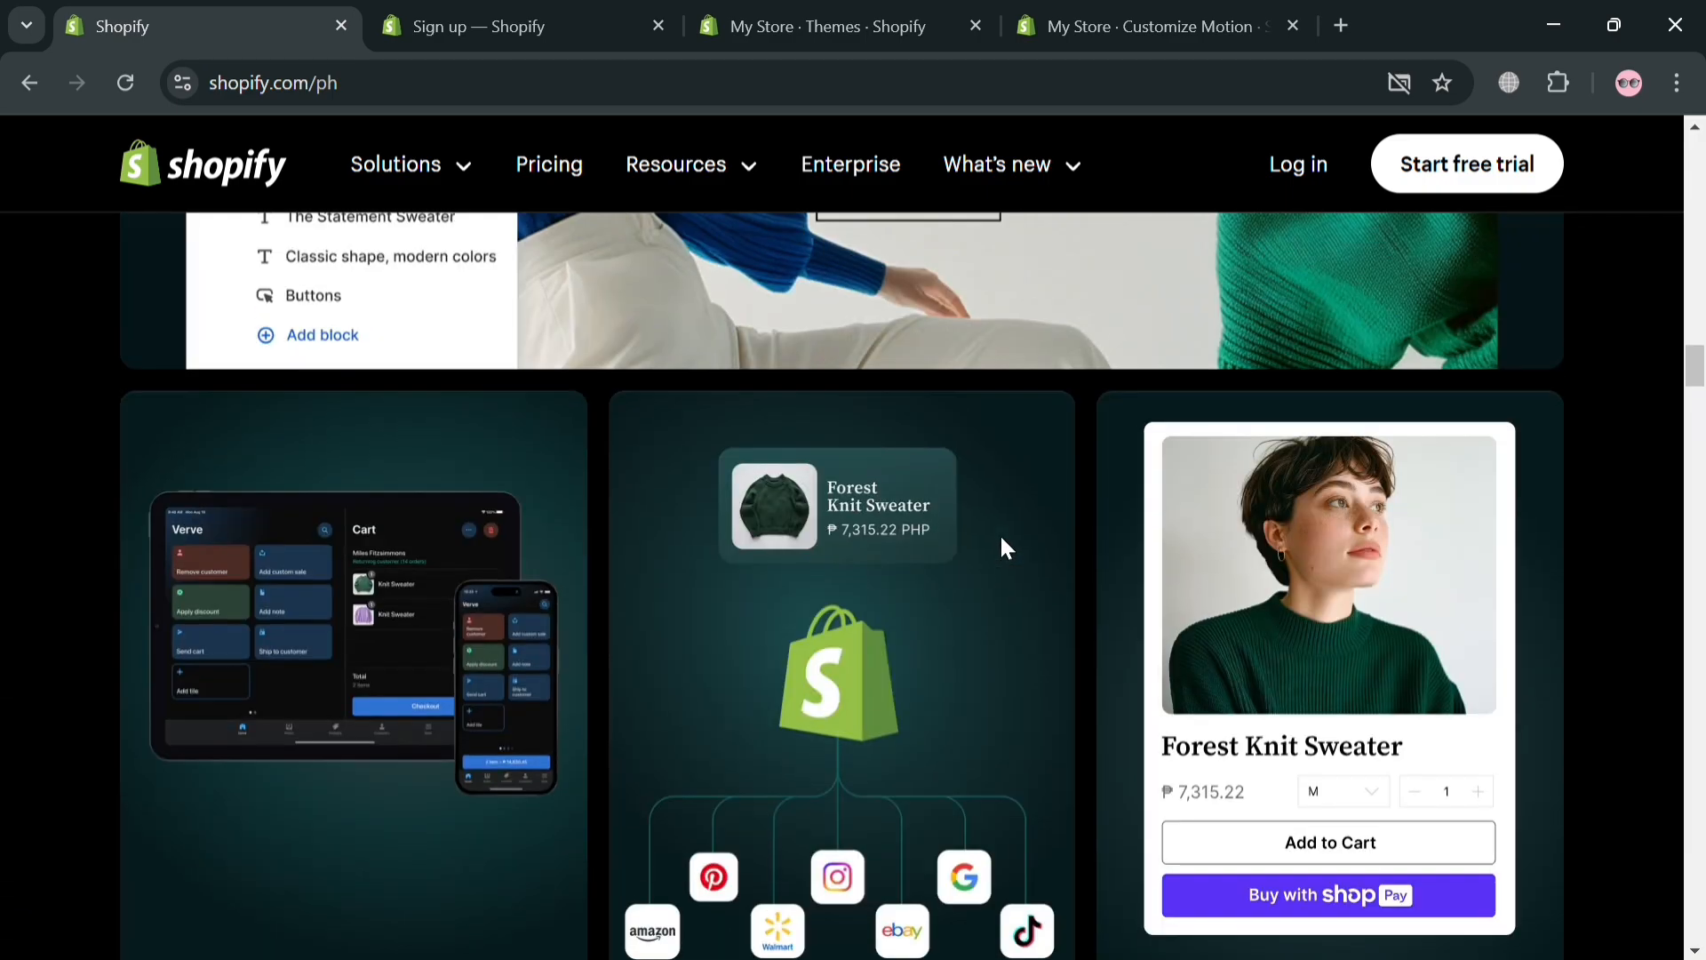
scroll(1004, 544, "up", 10)
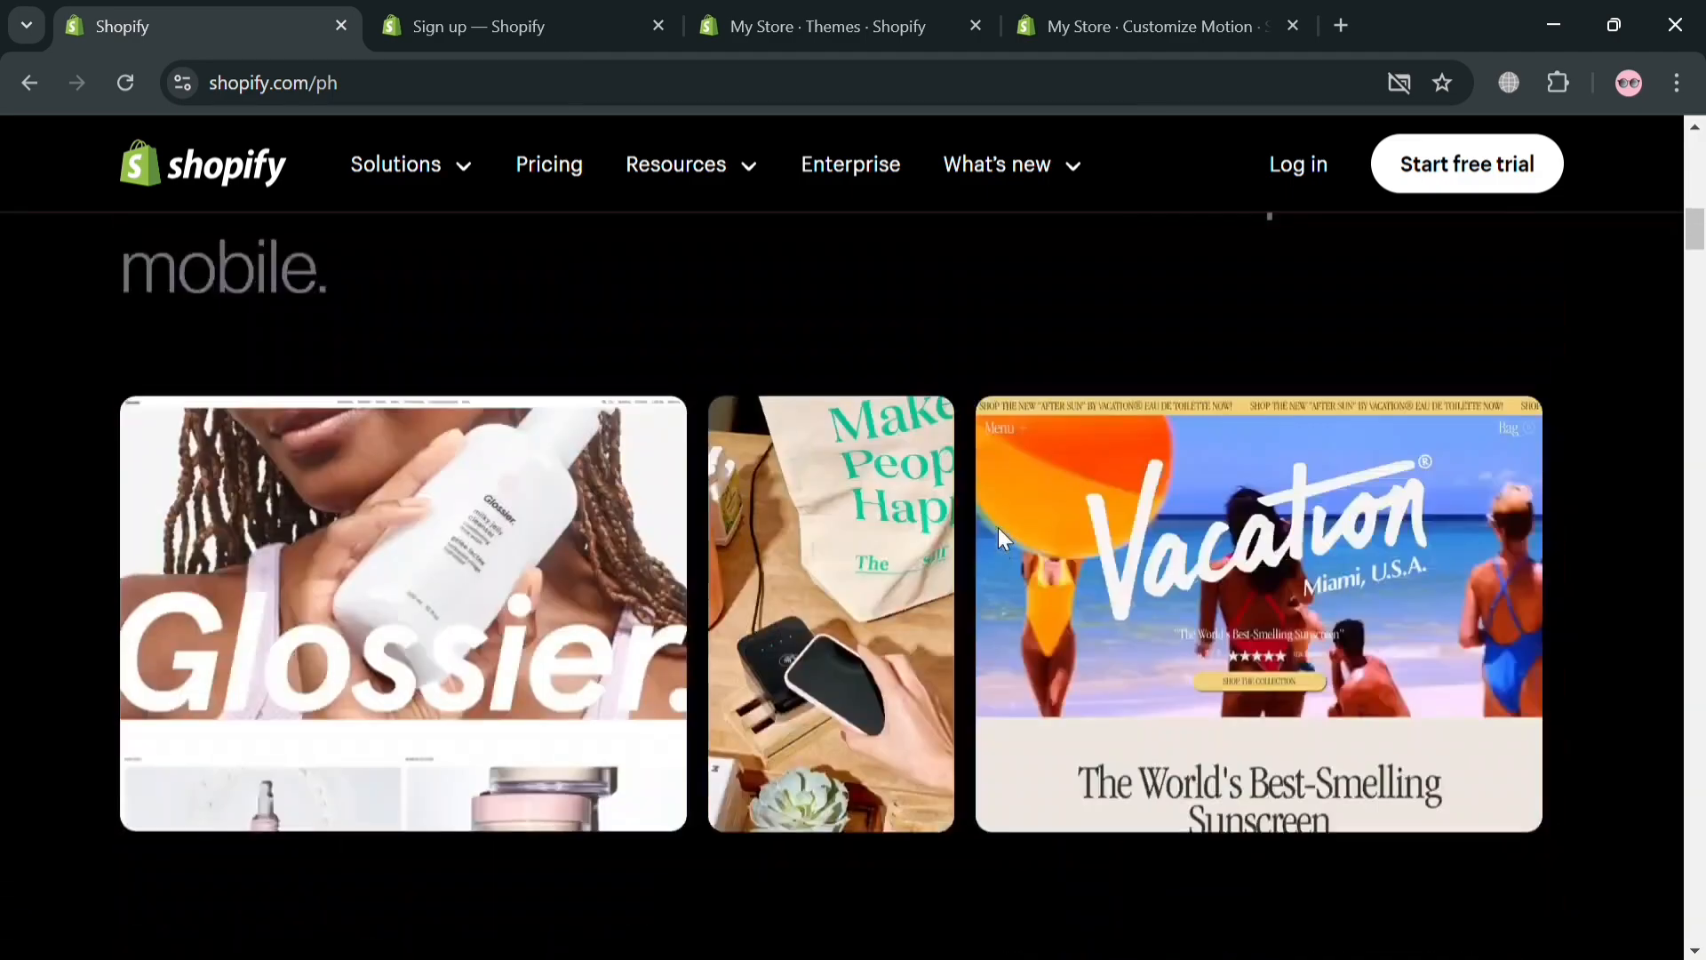
scroll(1002, 538, "up", 5)
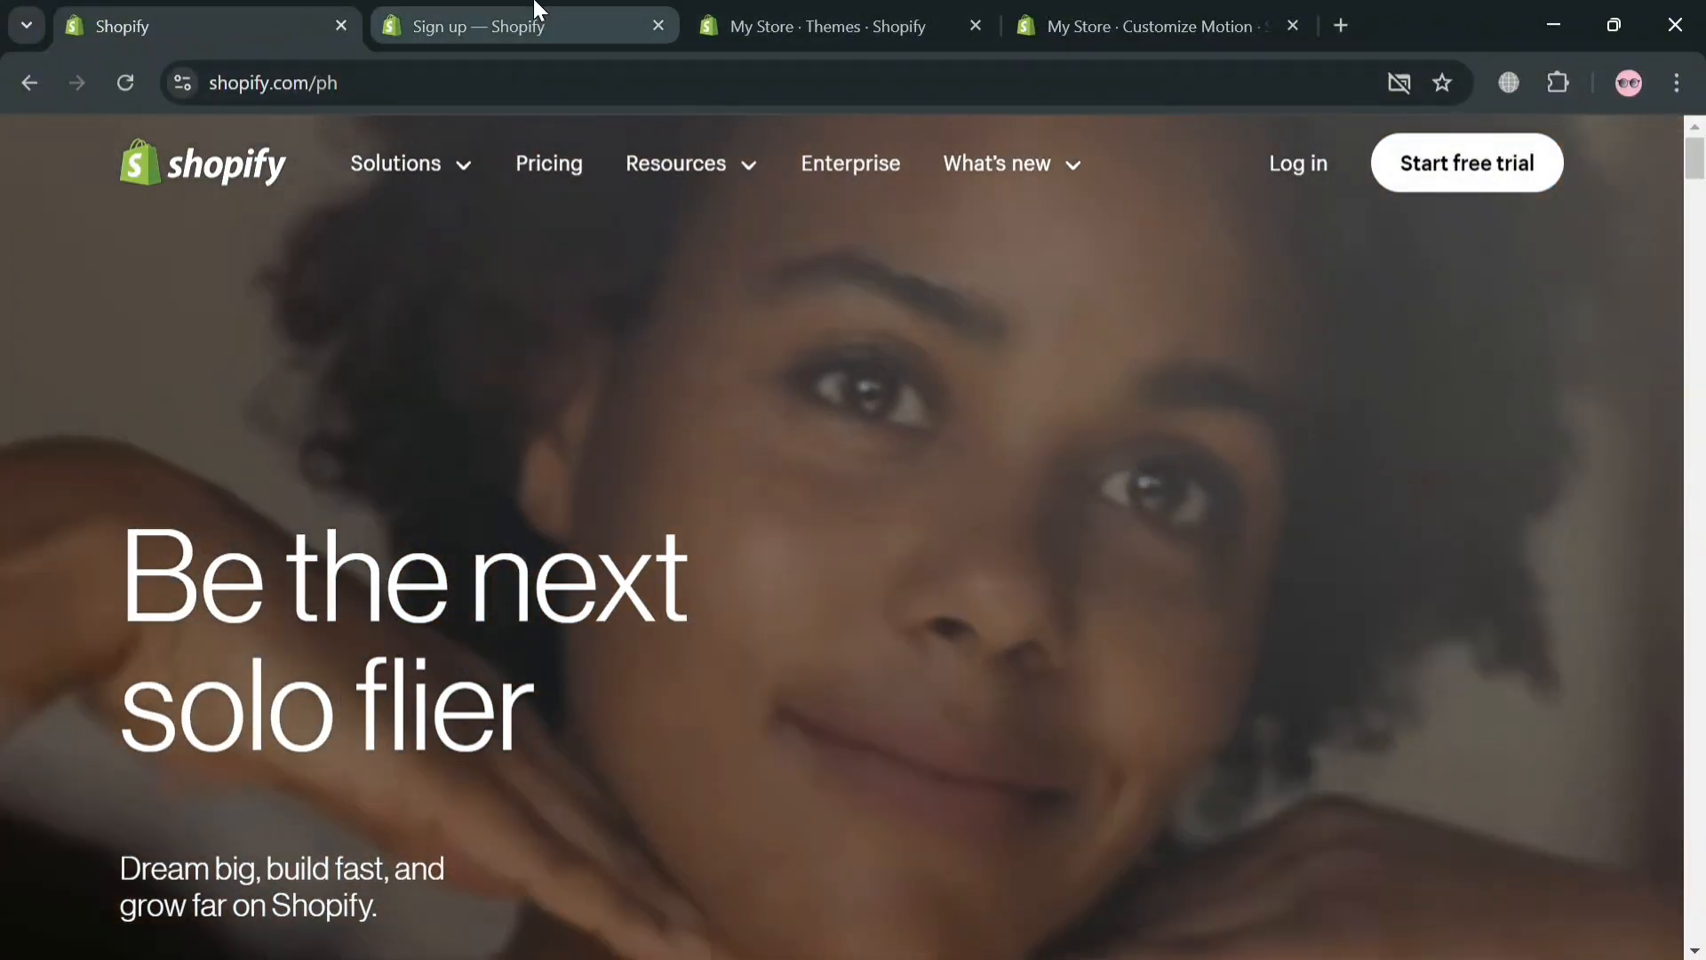
View the Shopify account sign-up options, switch to the store admin and open its Home page
left_click(532, 20)
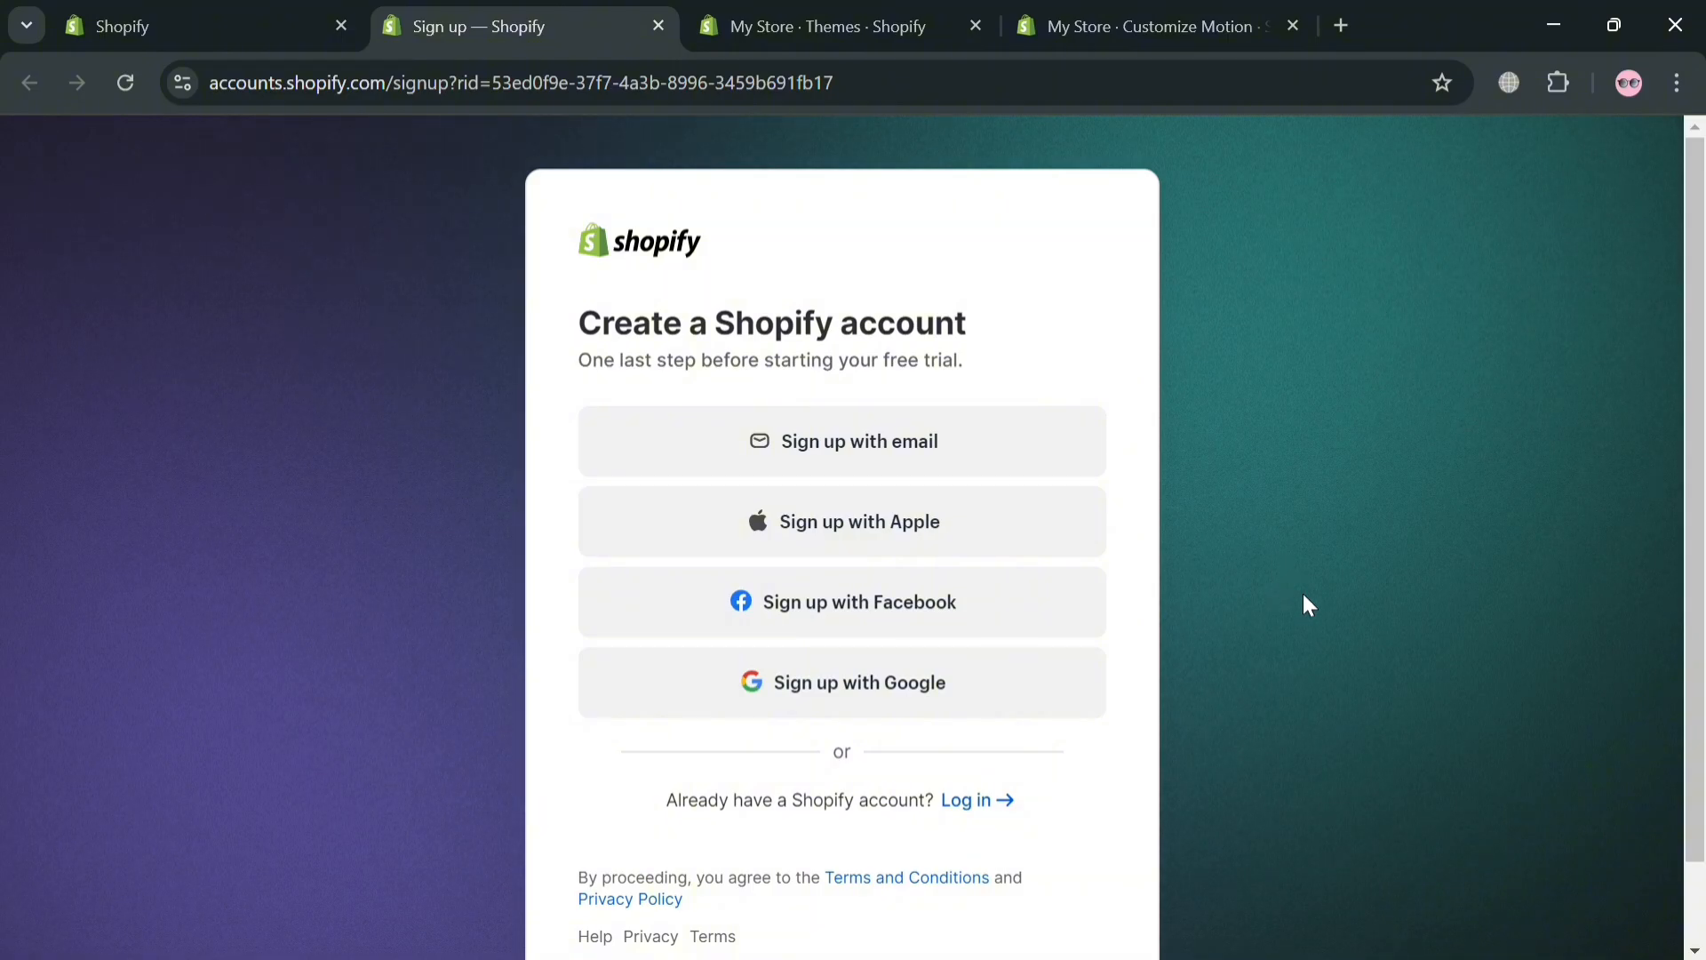
left_click(817, 25)
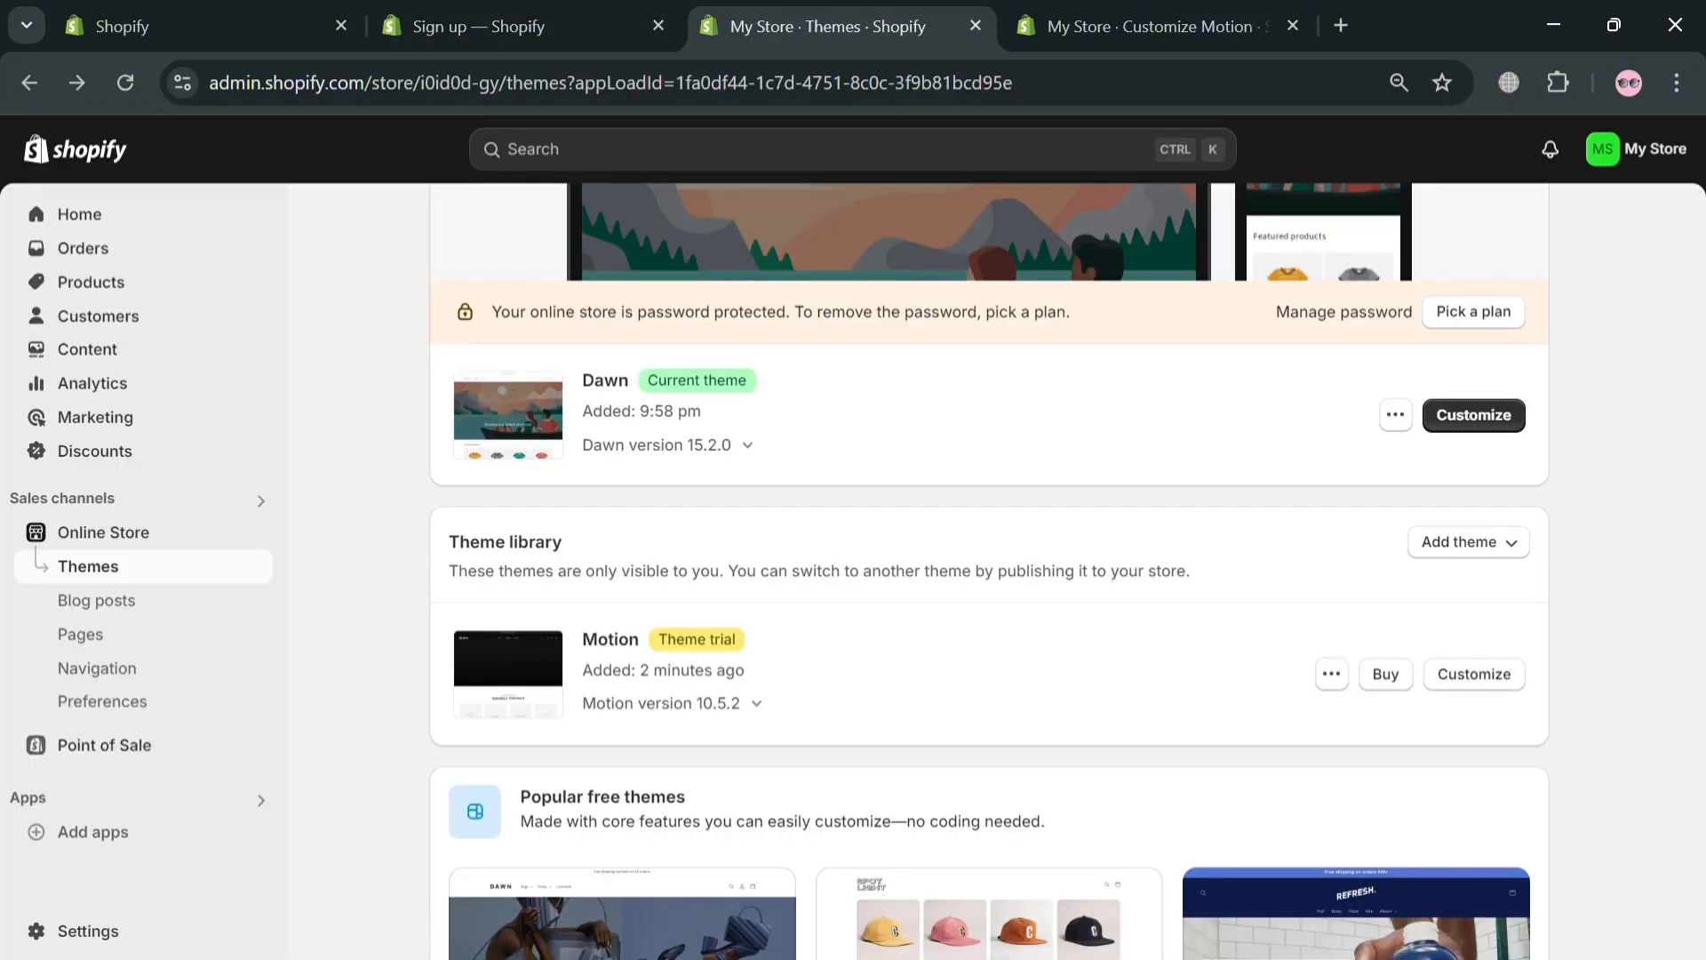
left_click(169, 216)
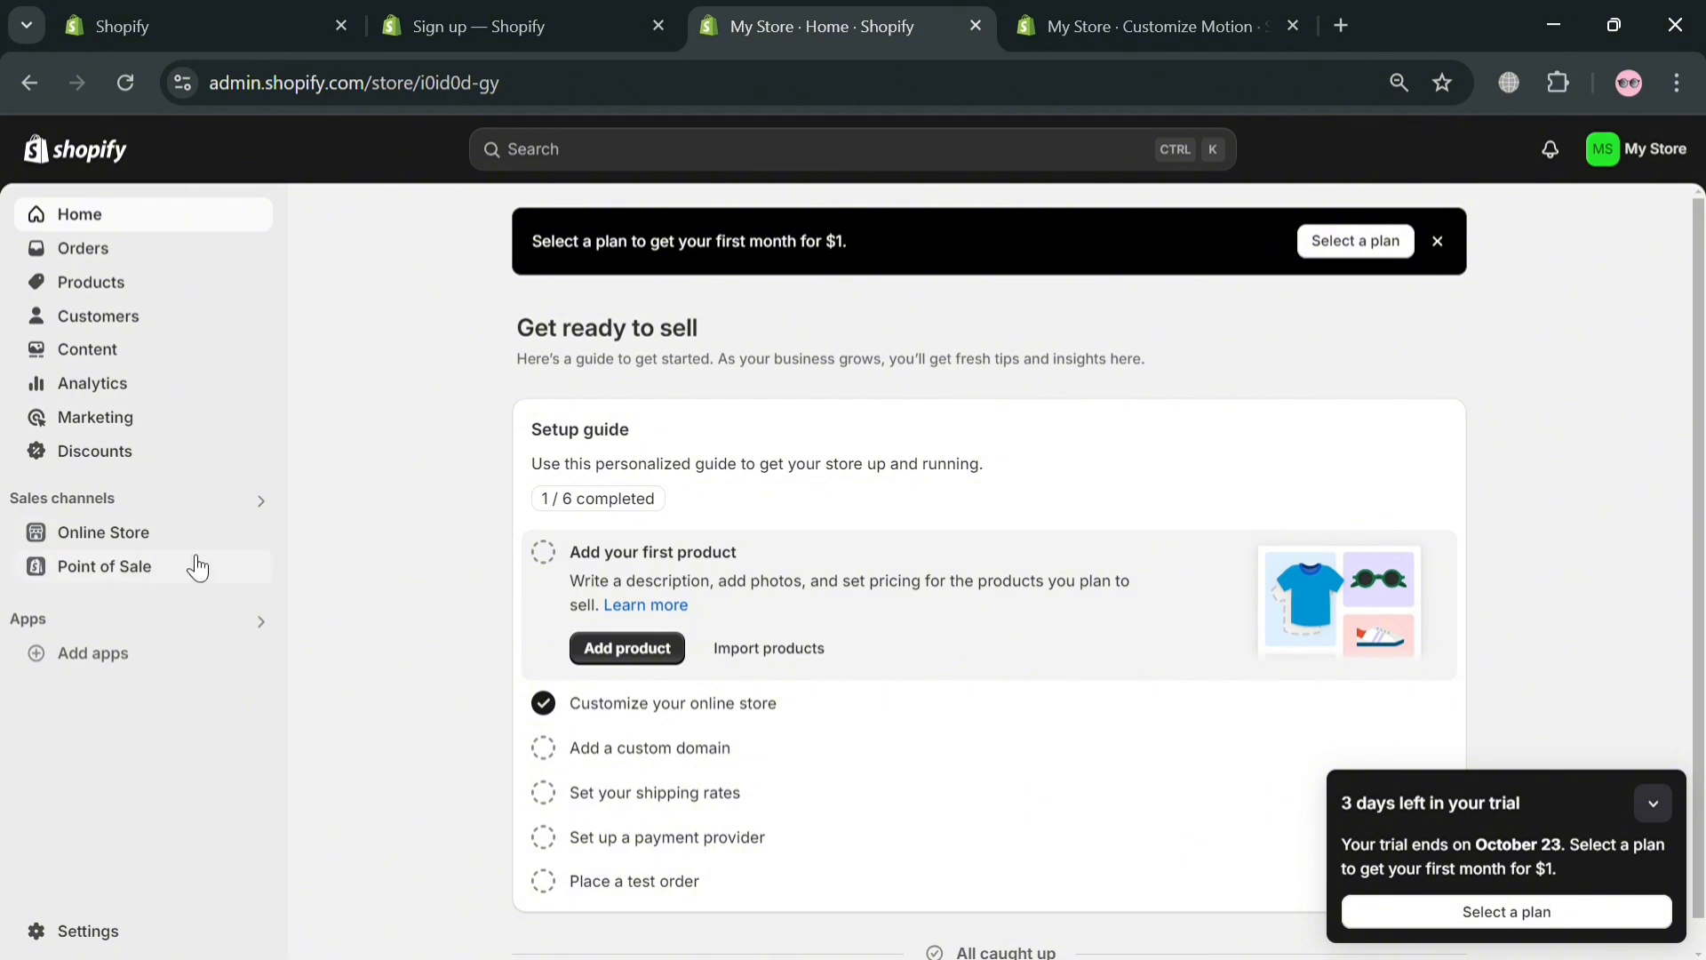
Open the Online Store themes and review the current theme, the theme library and the popular free themes
left_click(122, 538)
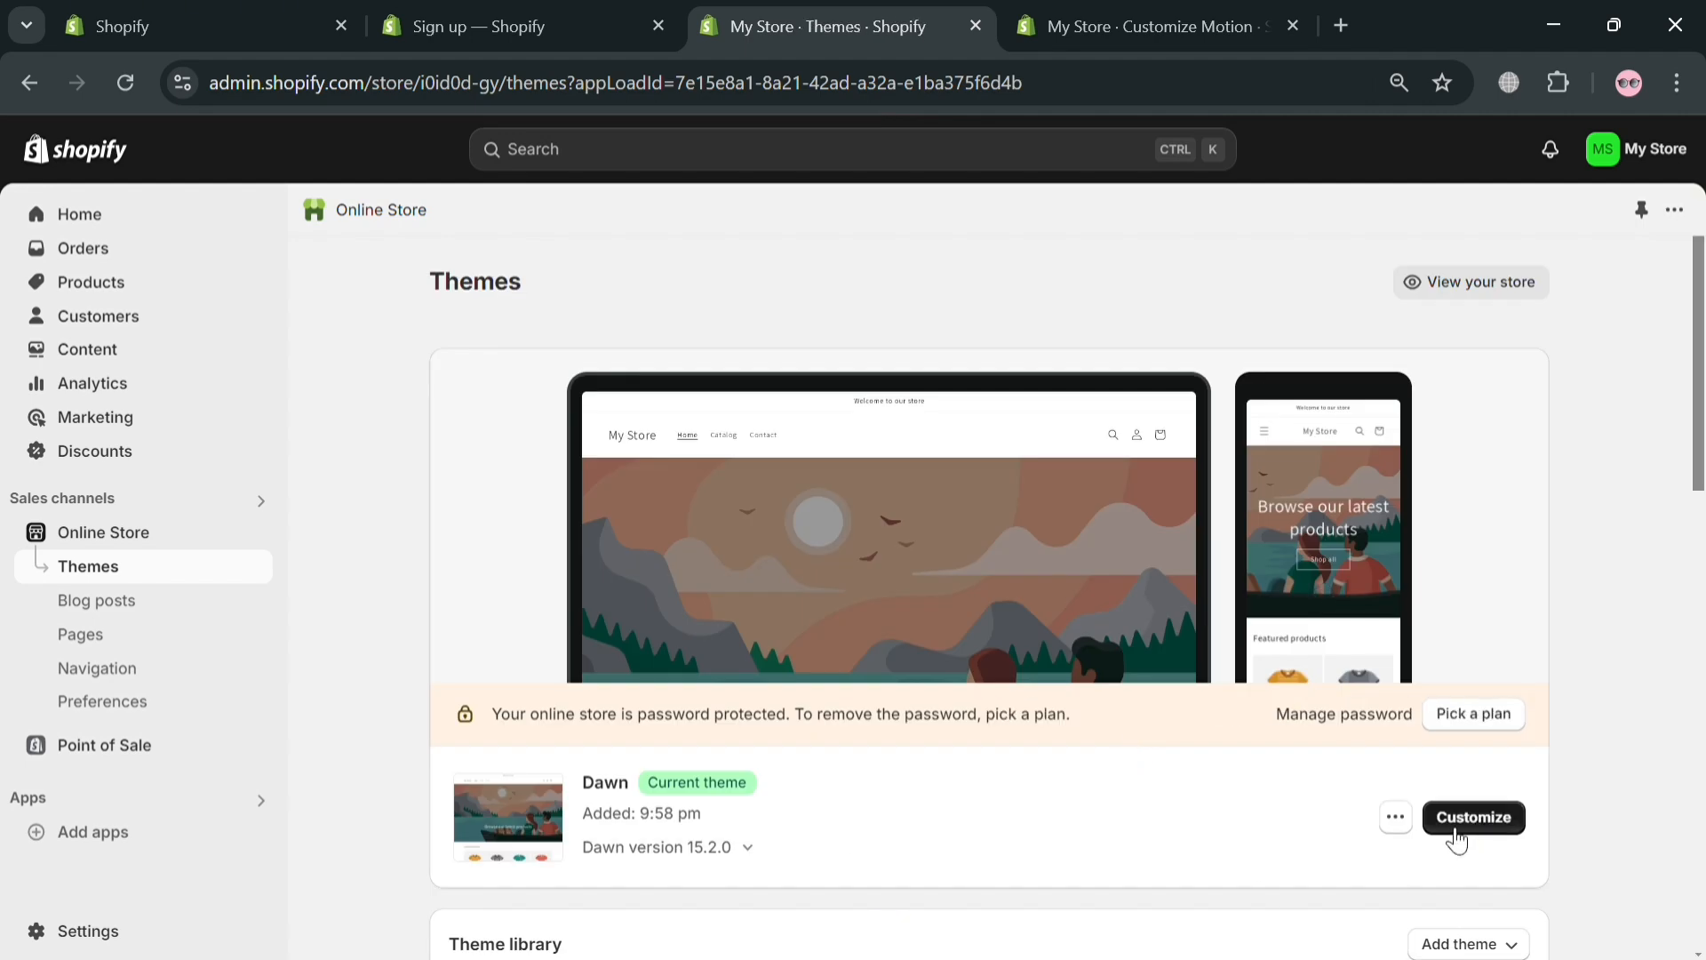
scroll(1456, 835, "down", 10)
scroll(1454, 798, "up", 5)
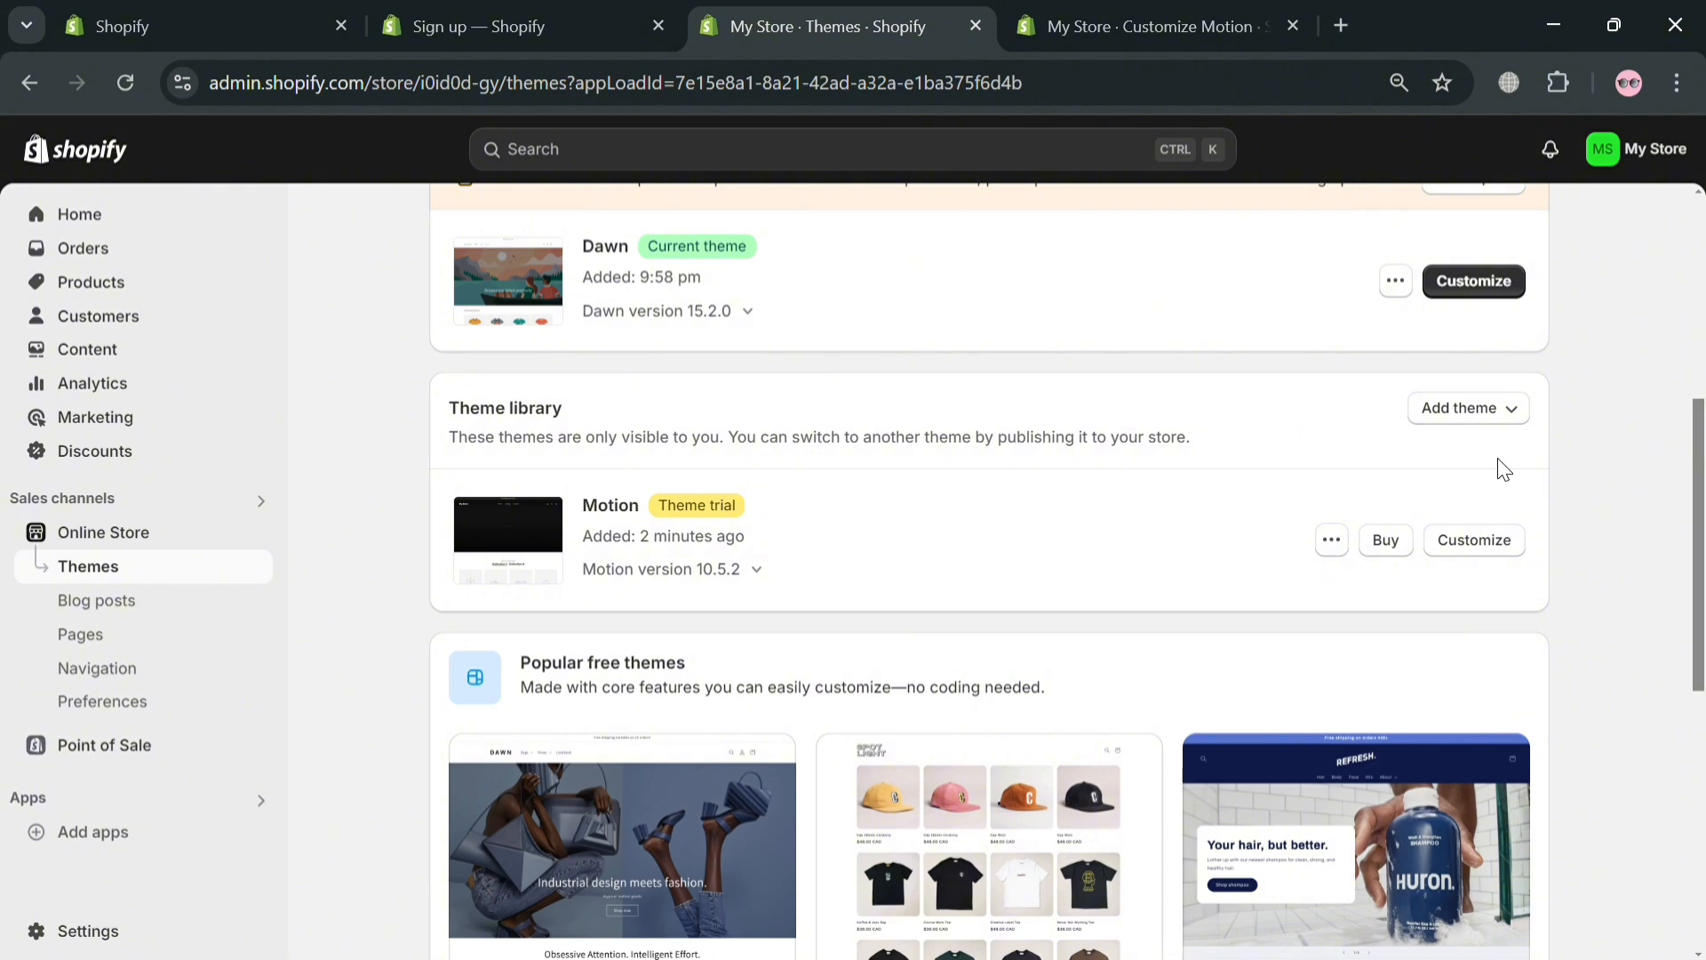
scroll(1568, 400, "down", 8)
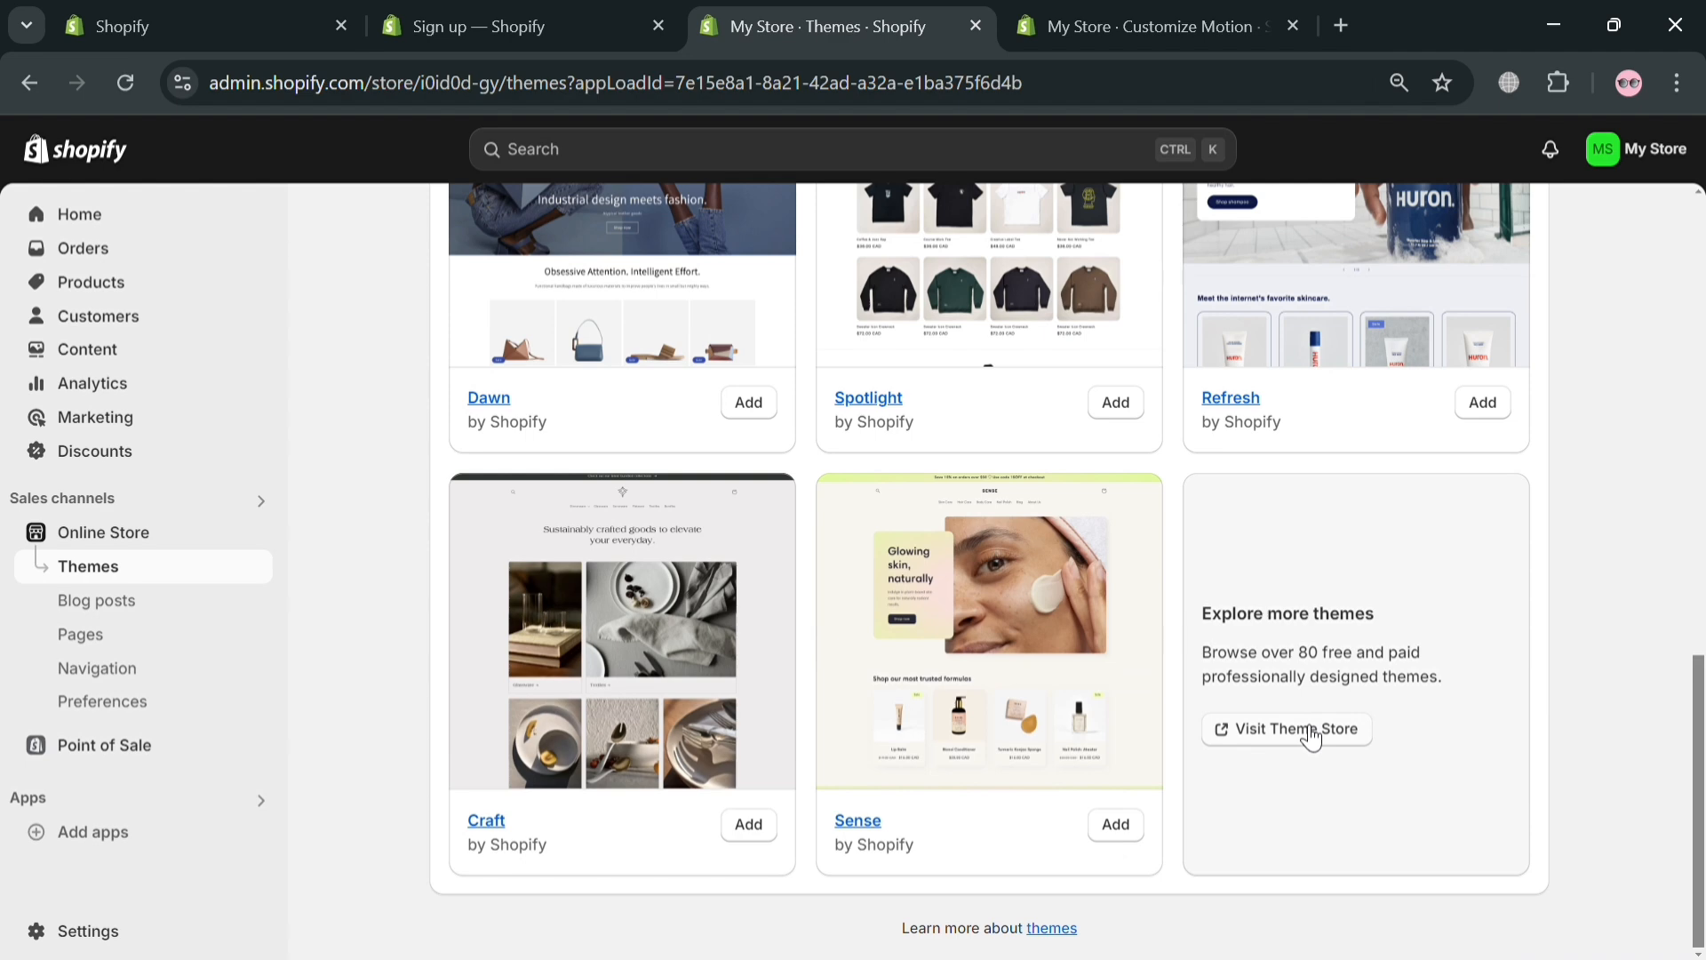
Visit the Theme Store and browse the full theme catalogue to find the Motion theme
left_click(1313, 744)
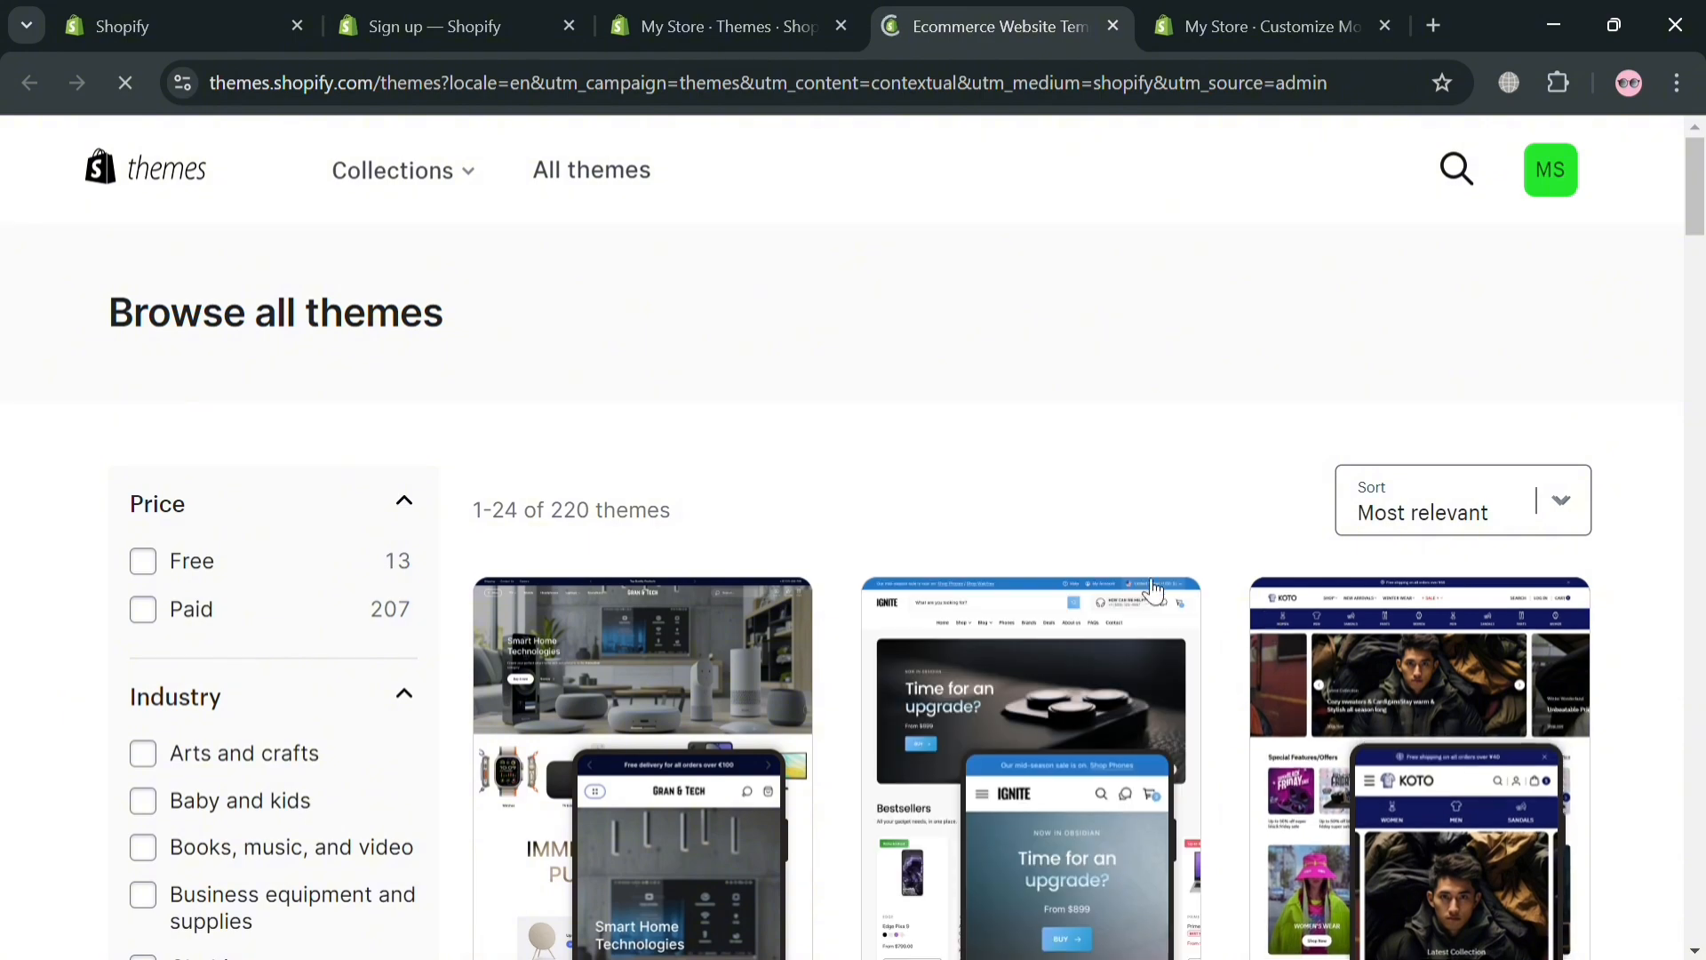
scroll(622, 595, "down", 5)
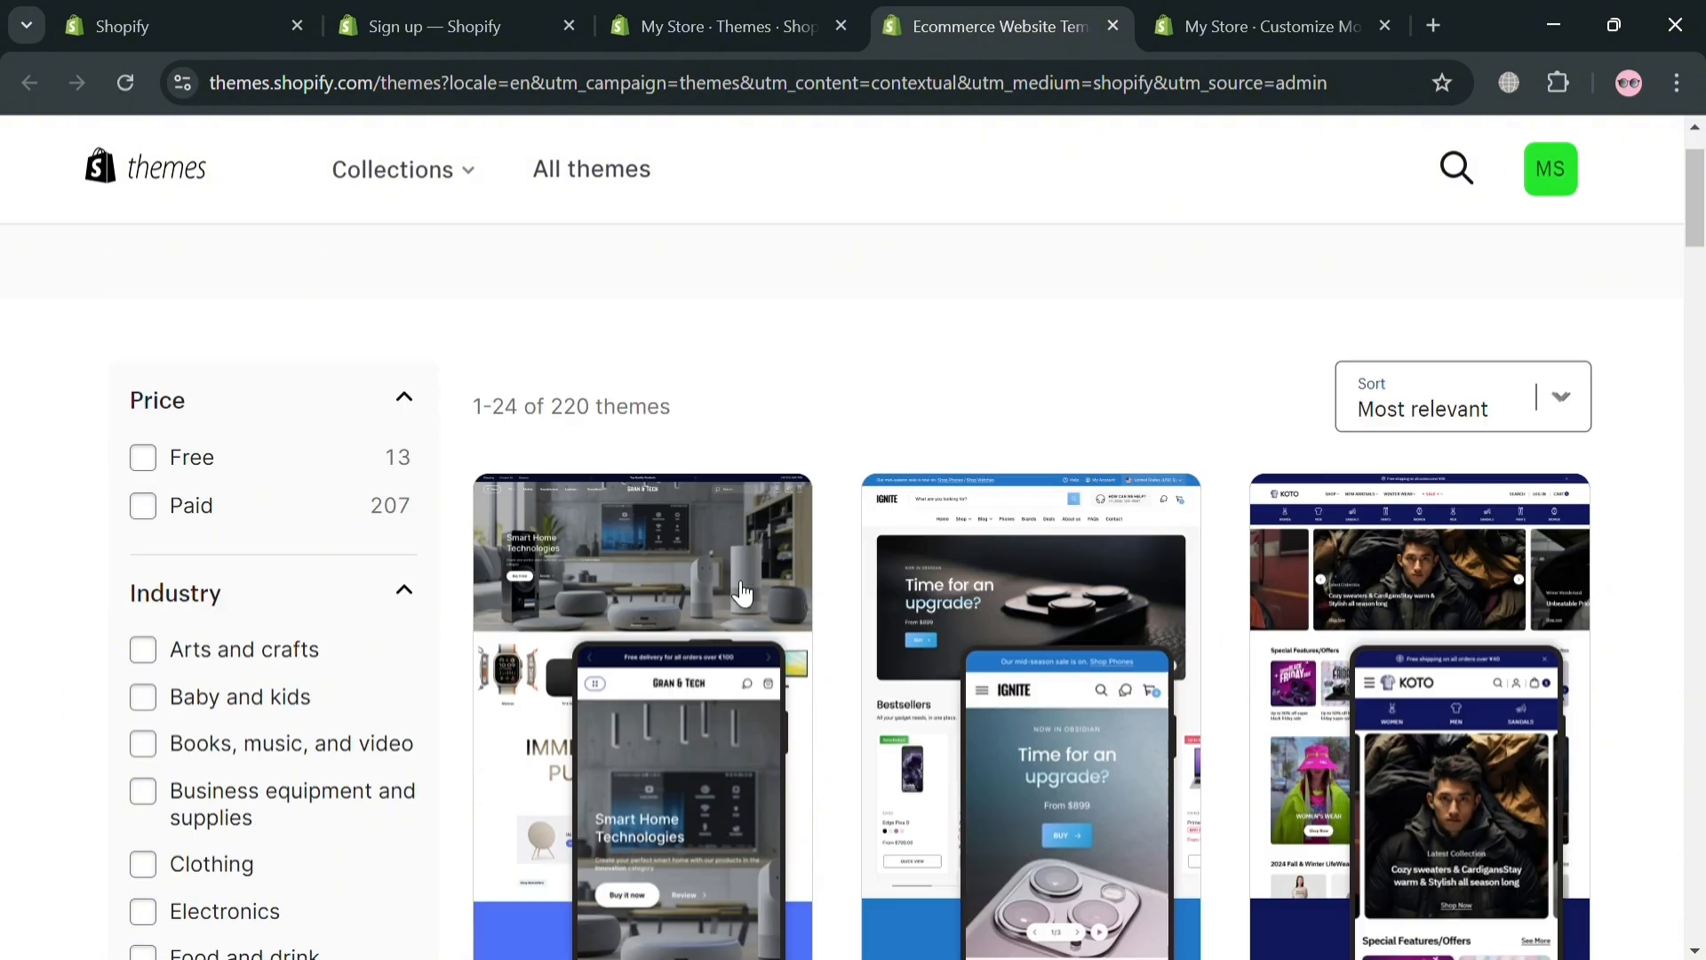
scroll(1401, 815, "down", 8)
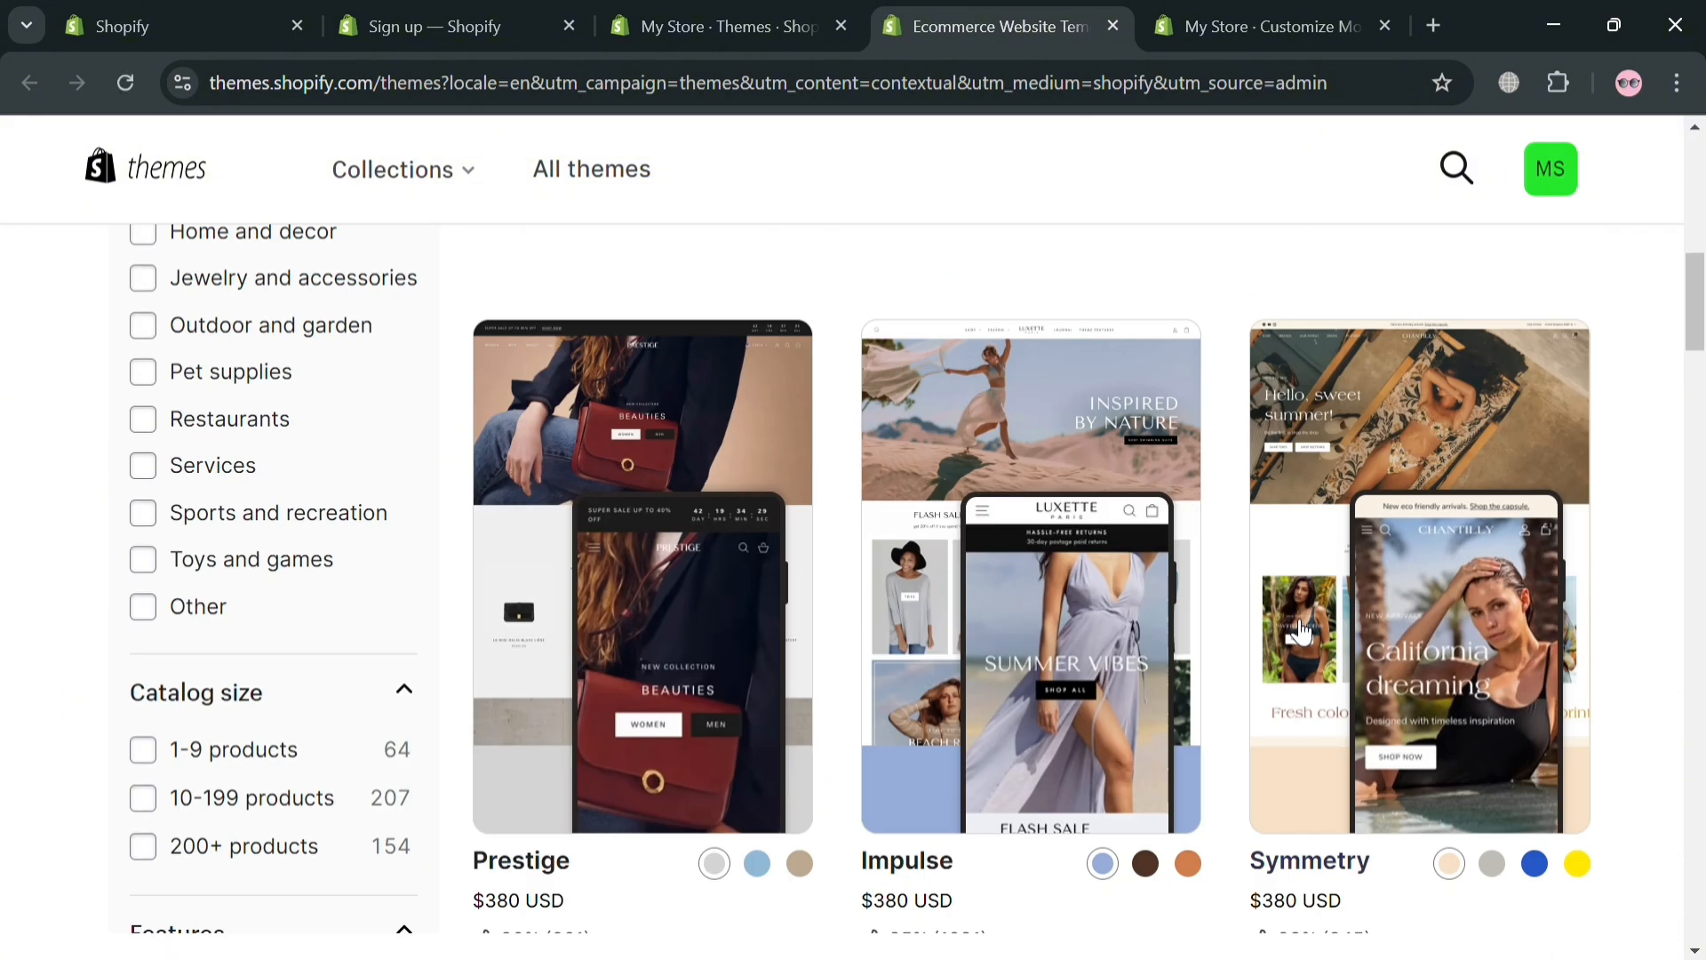
scroll(943, 895, "down", 3)
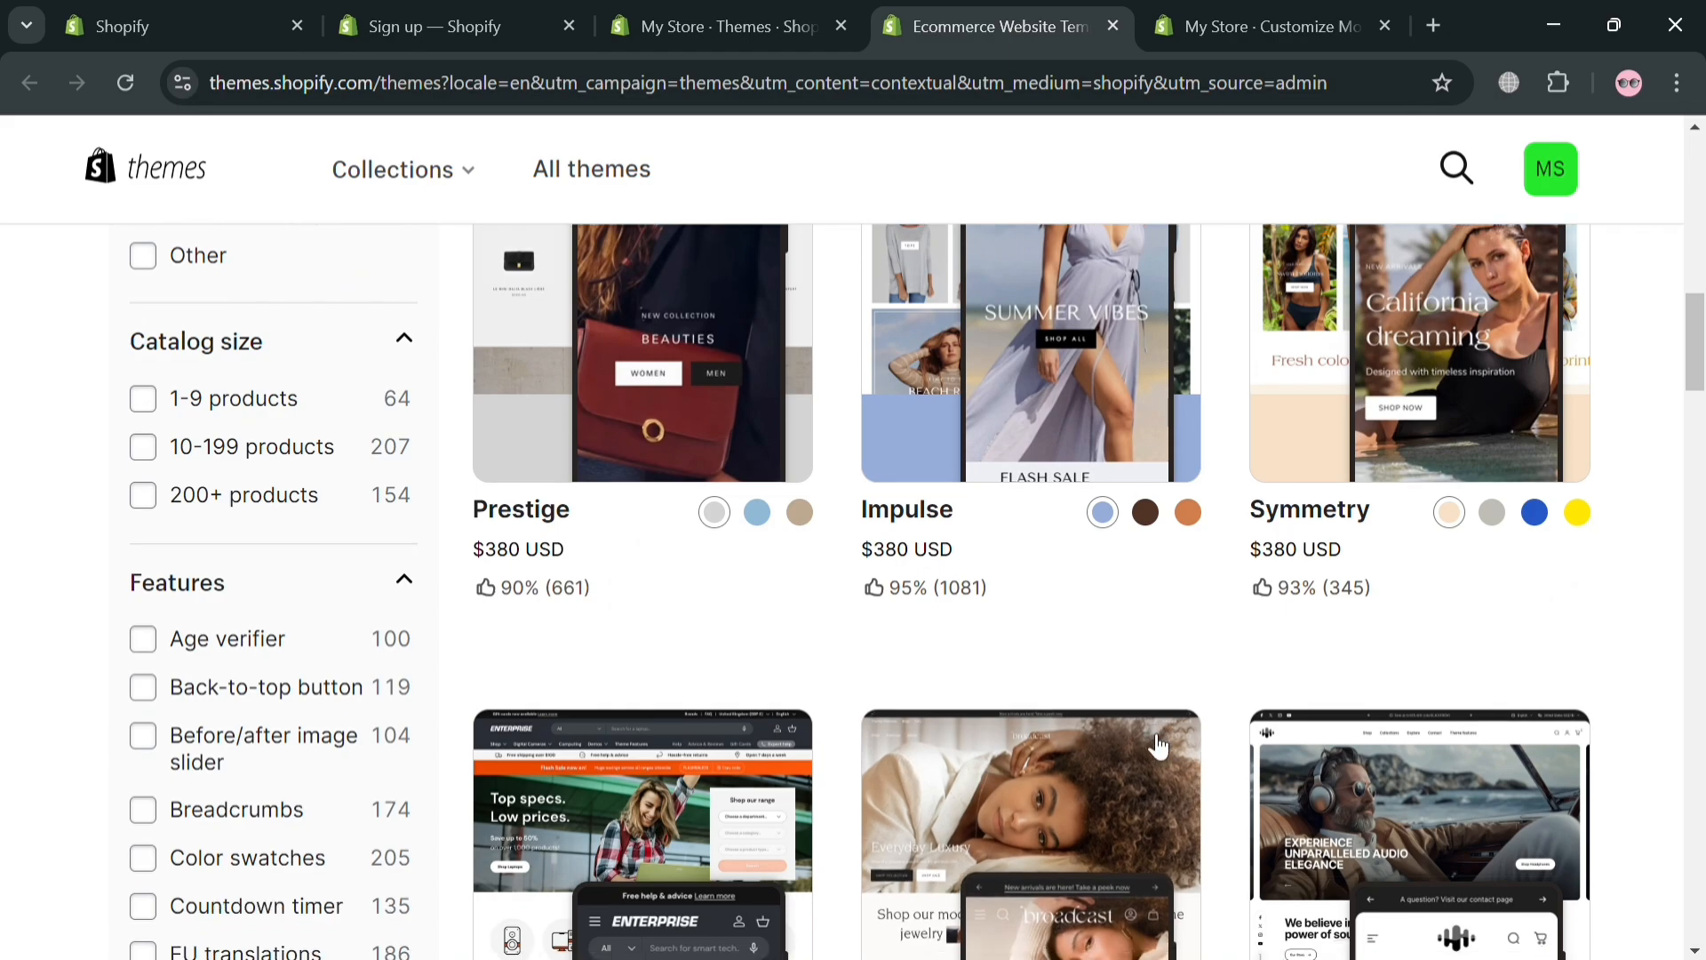
scroll(1158, 751, "down", 9)
scroll(1228, 774, "down", 5)
scroll(920, 832, "up", 4)
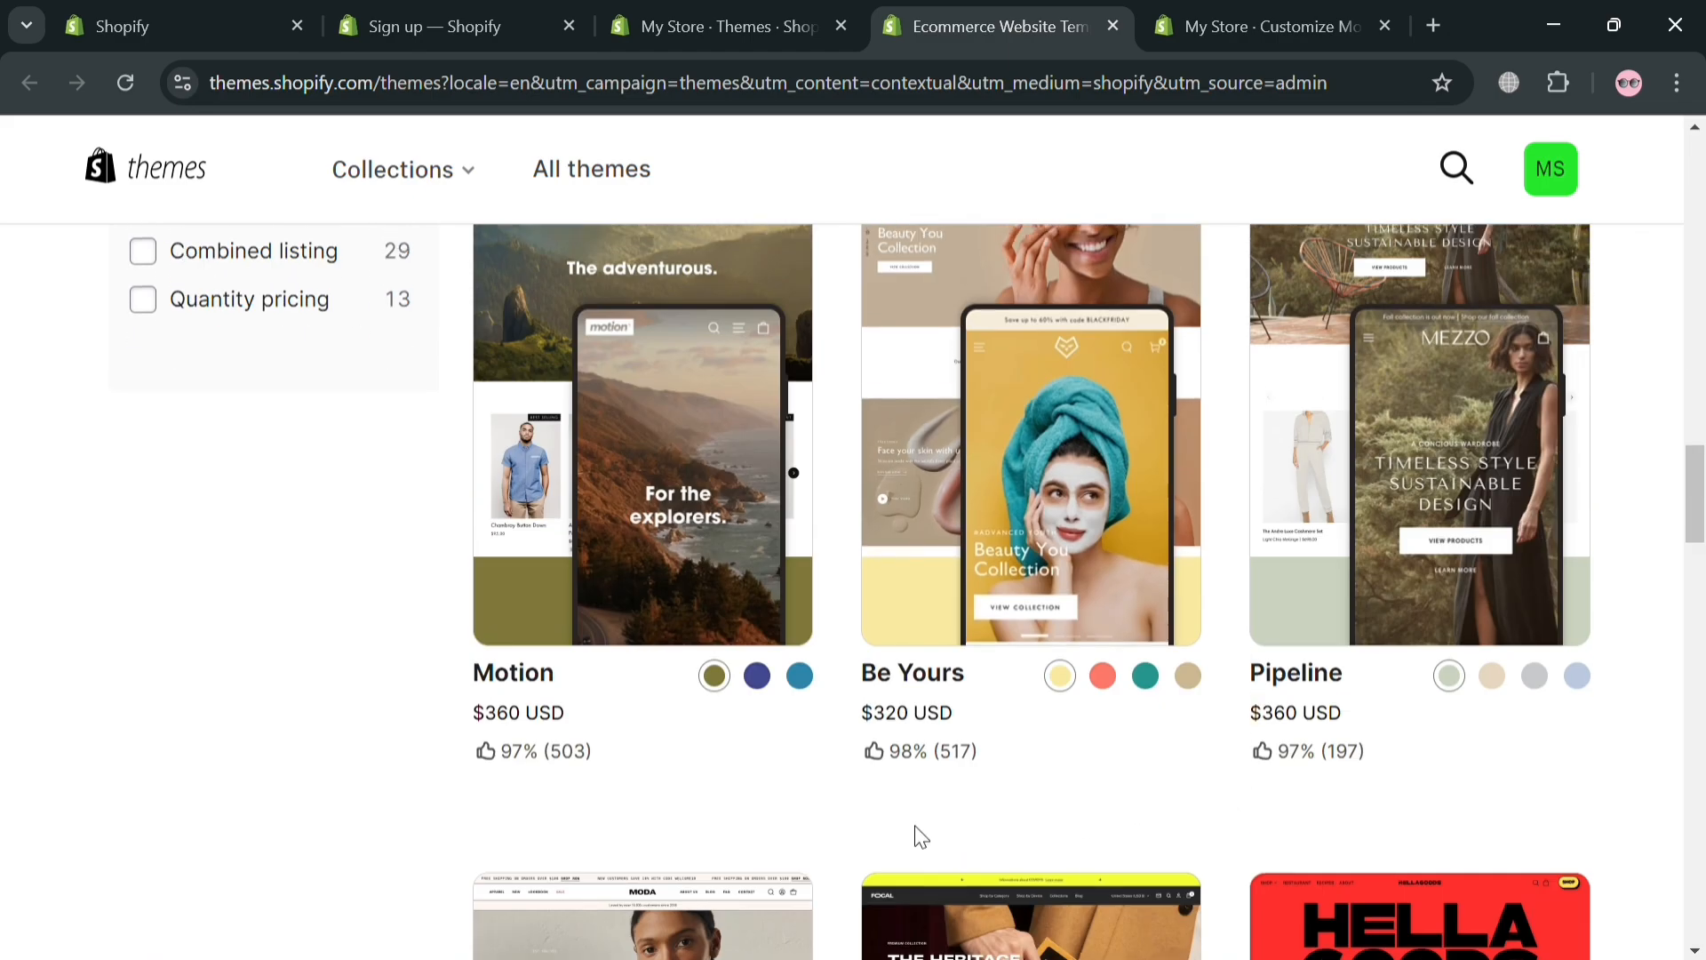
scroll(835, 773, "down", 7)
scroll(675, 623, "up", 3)
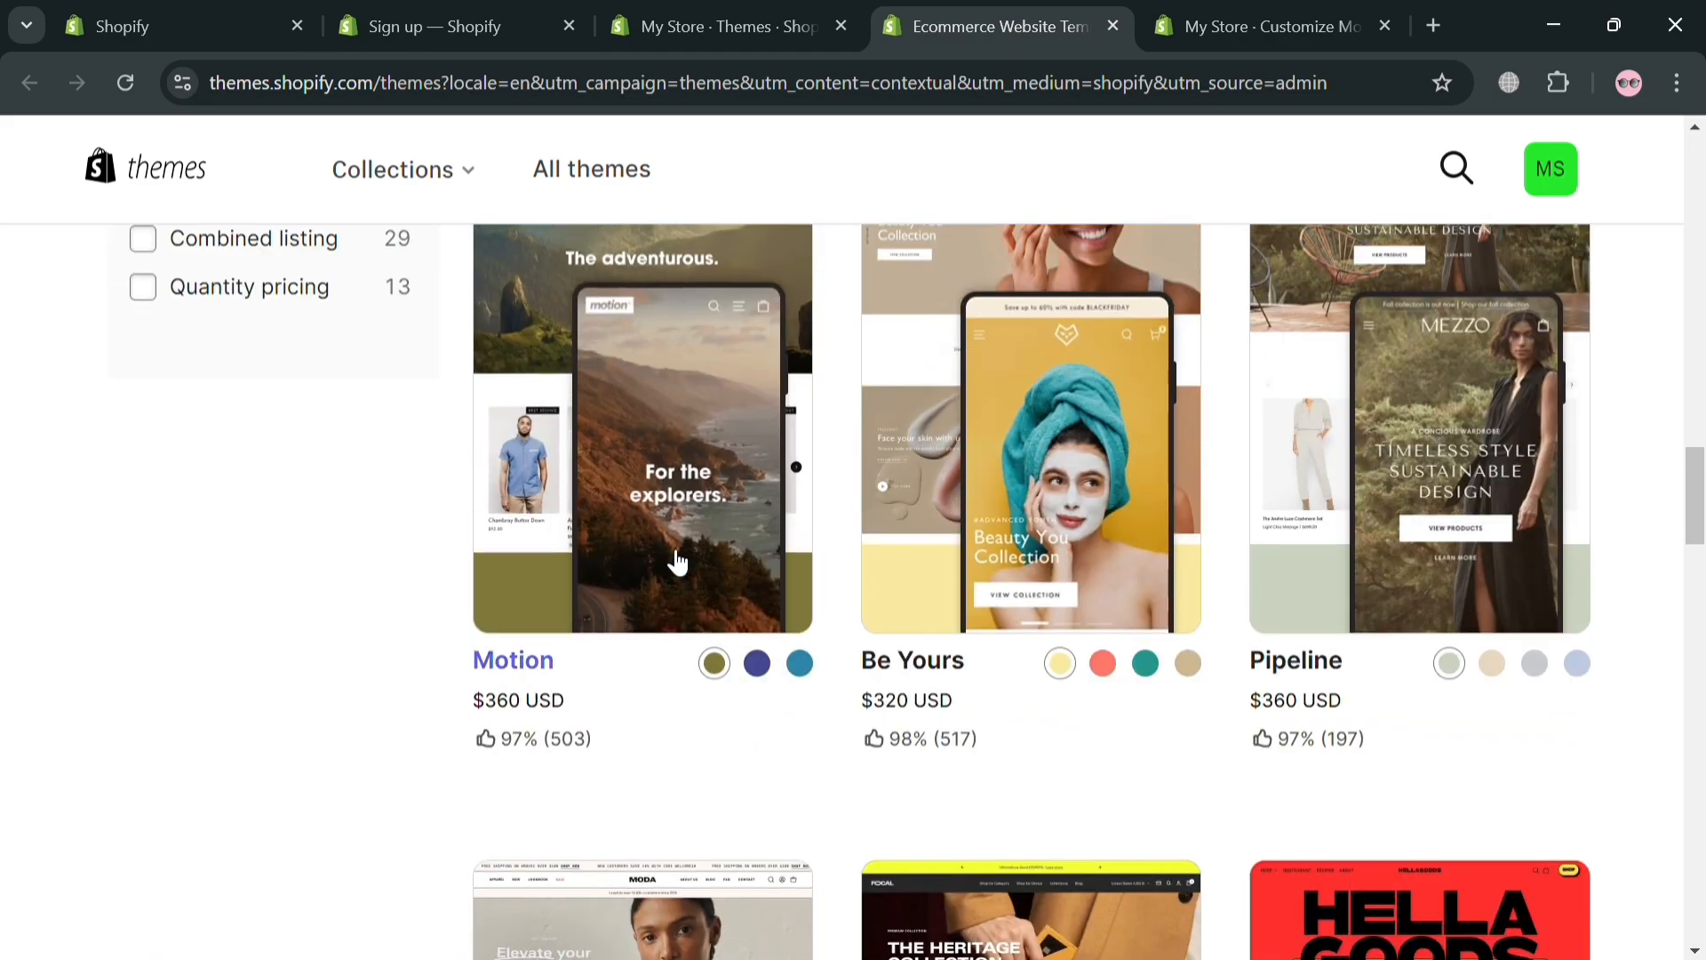
scroll(678, 559, "up", 3)
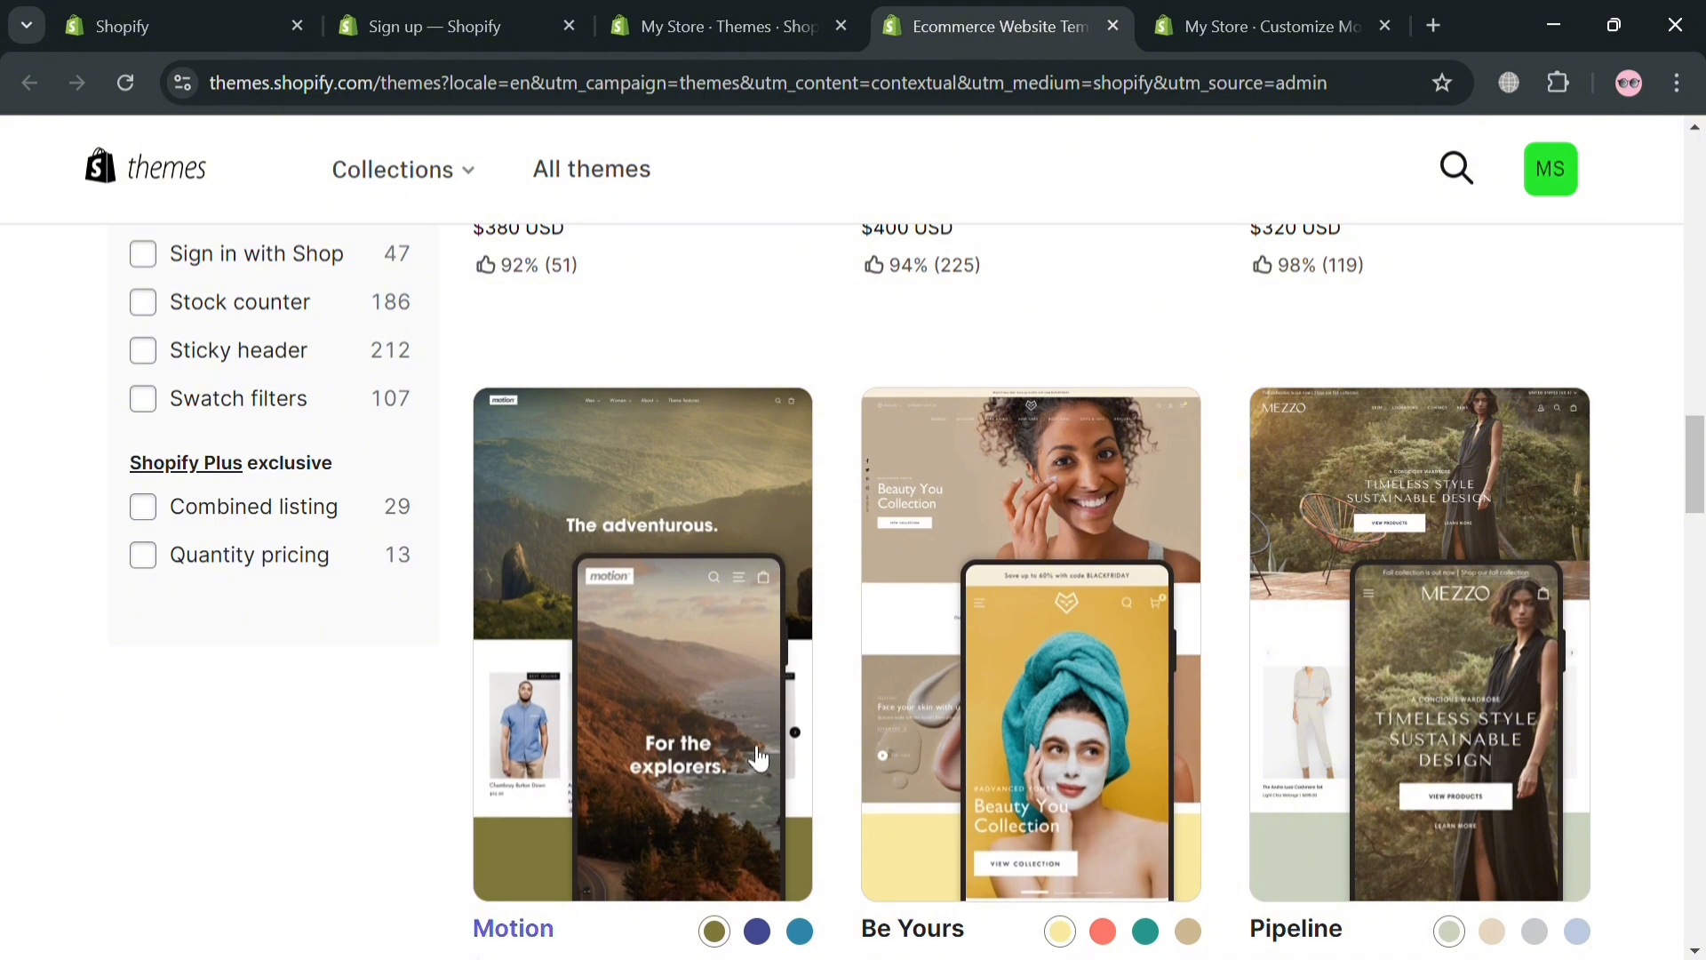
Open the Motion theme's listing and review its price, free trial terms and Try theme option
left_click(755, 760)
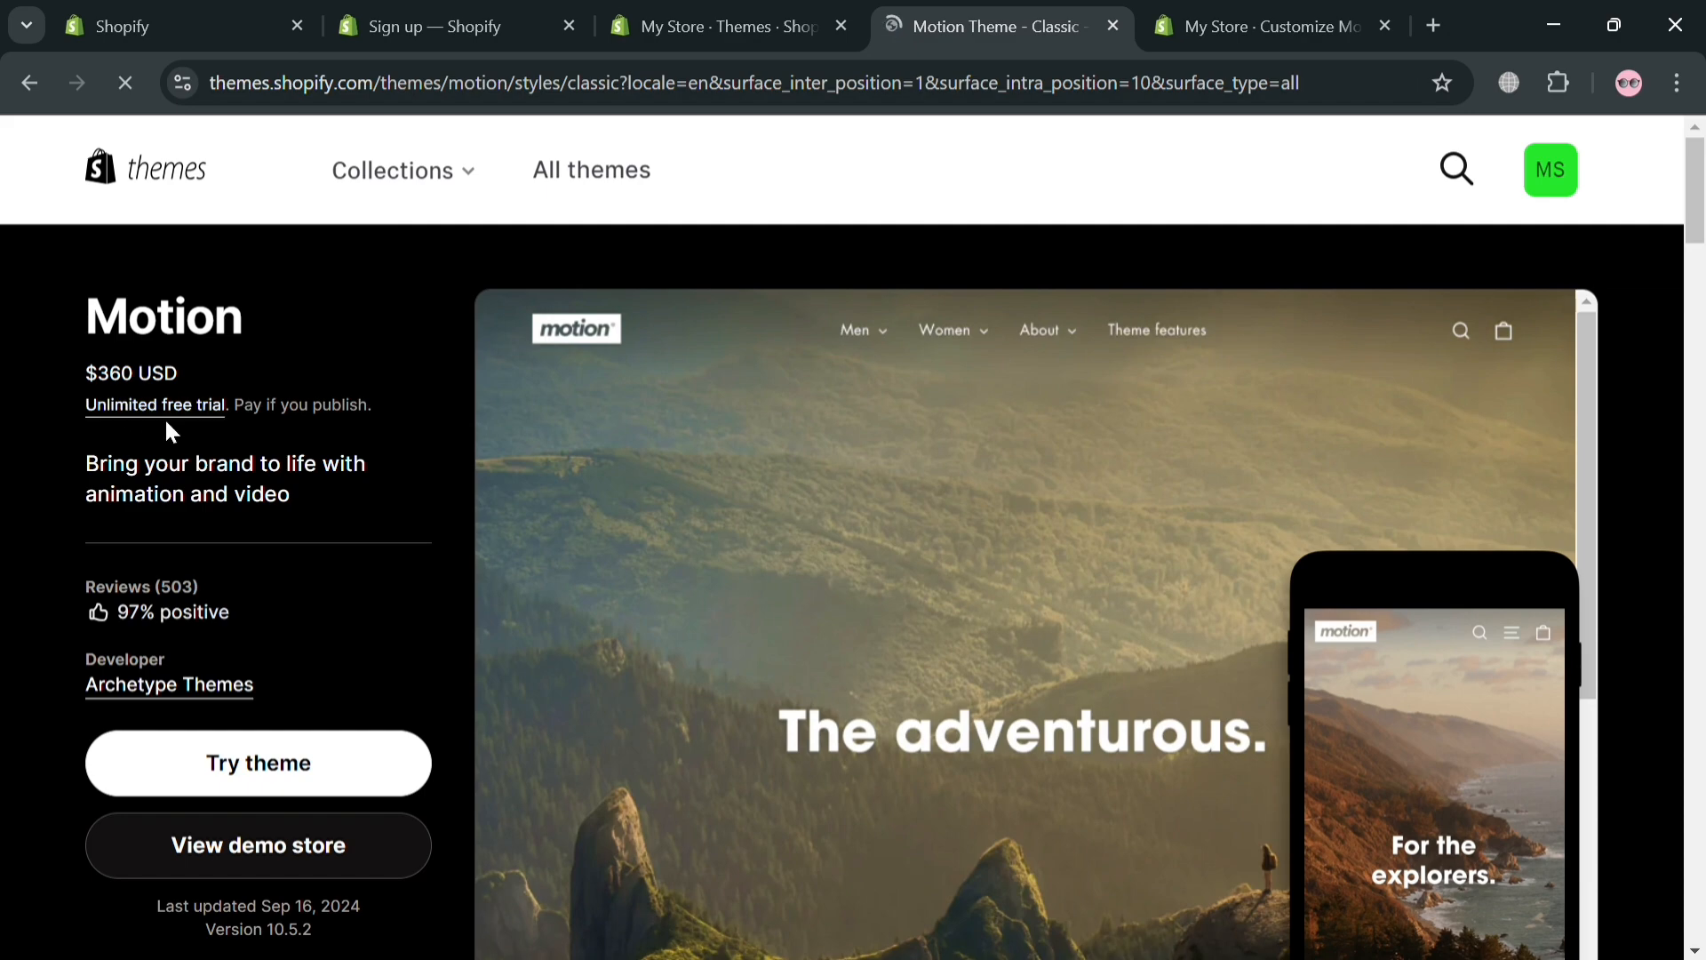
scroll(170, 424, "down", 3)
scroll(181, 471, "up", 3)
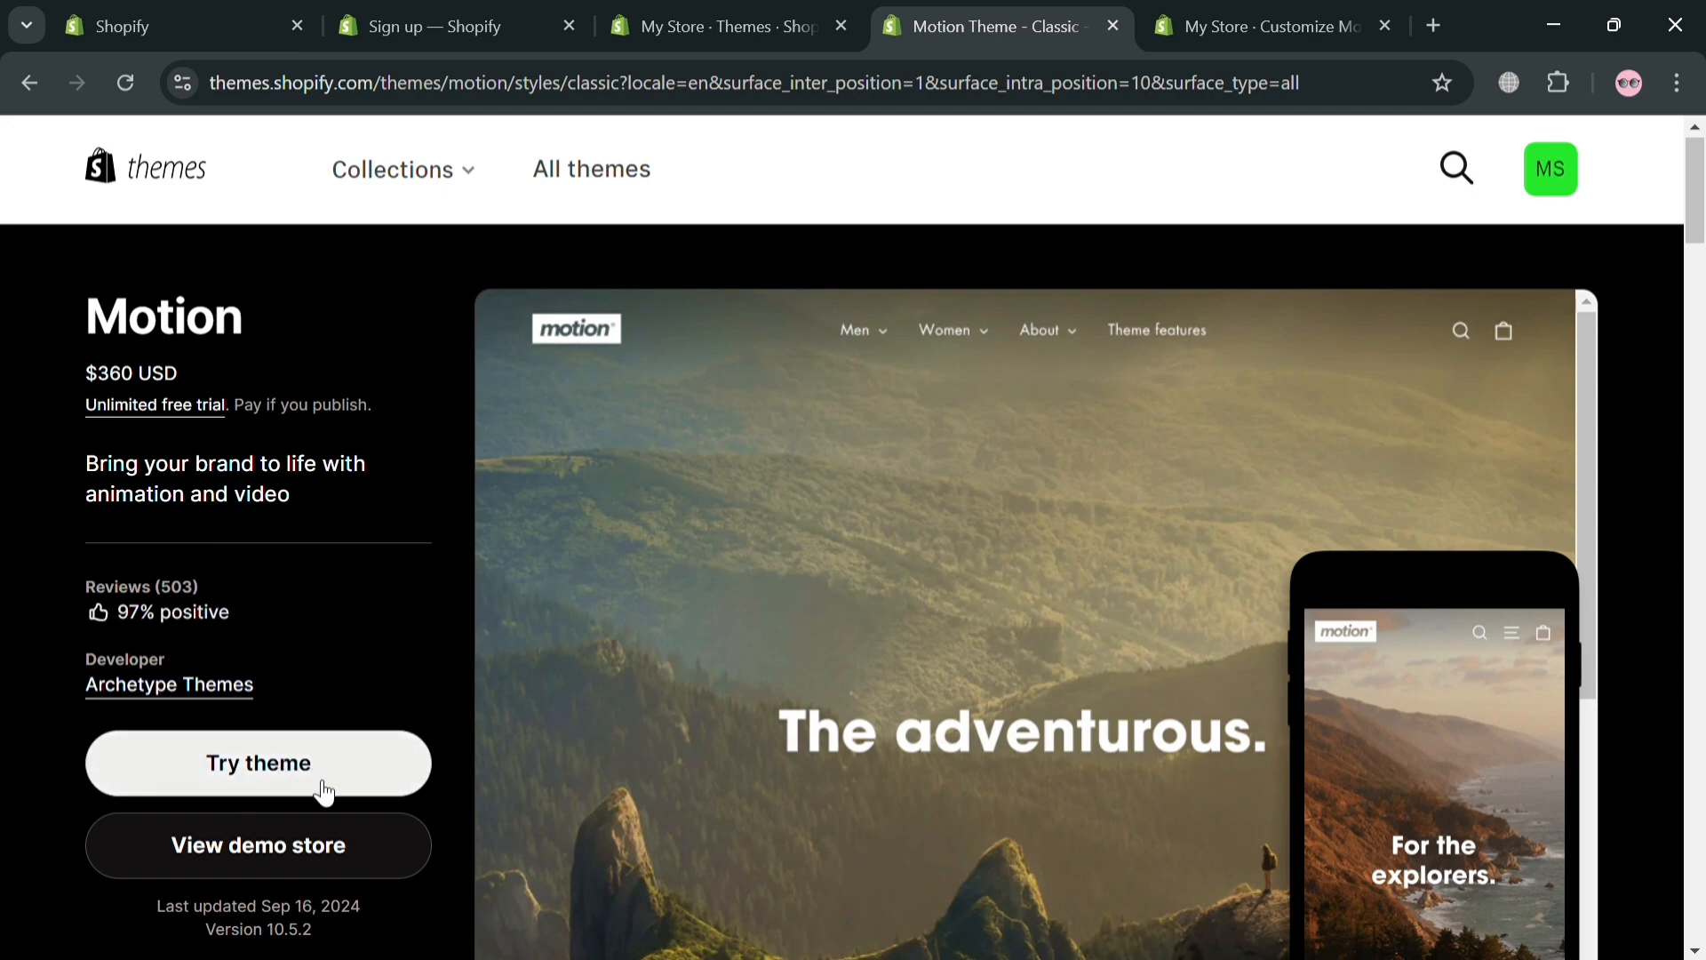
left_click(403, 776)
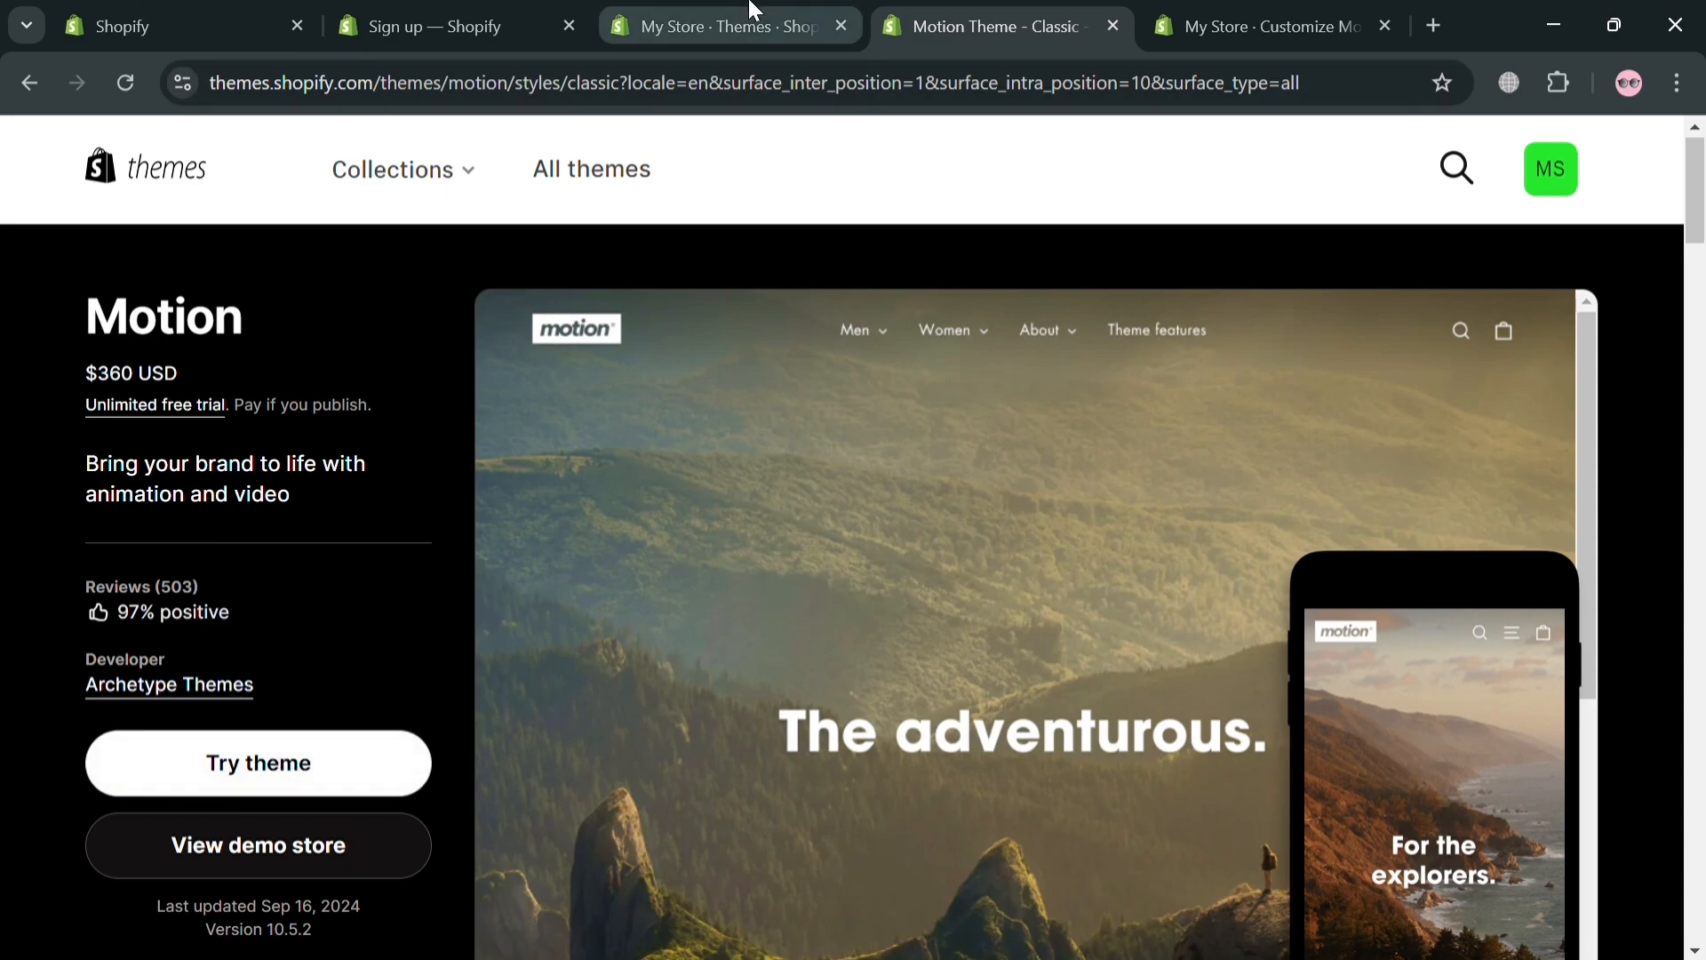
Return to the store's theme library to find the Motion trial, and switch to its theme editor
scroll(1191, 755, "up", 5)
scroll(1197, 779, "up", 3)
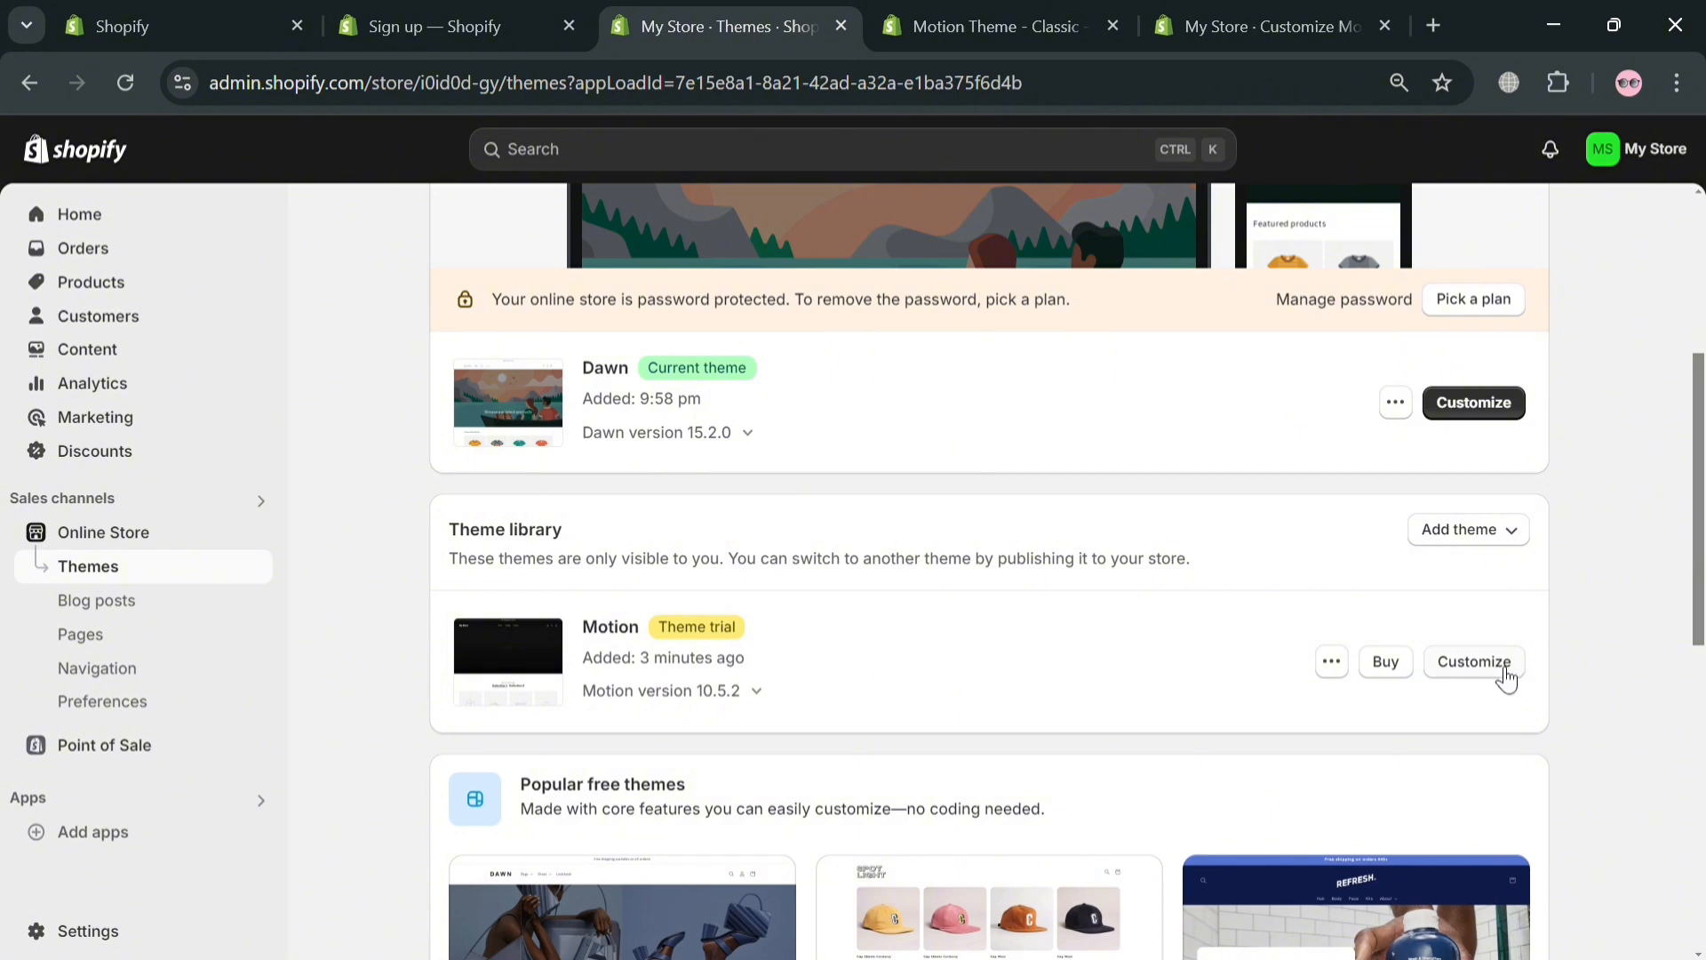
left_click(1206, 5)
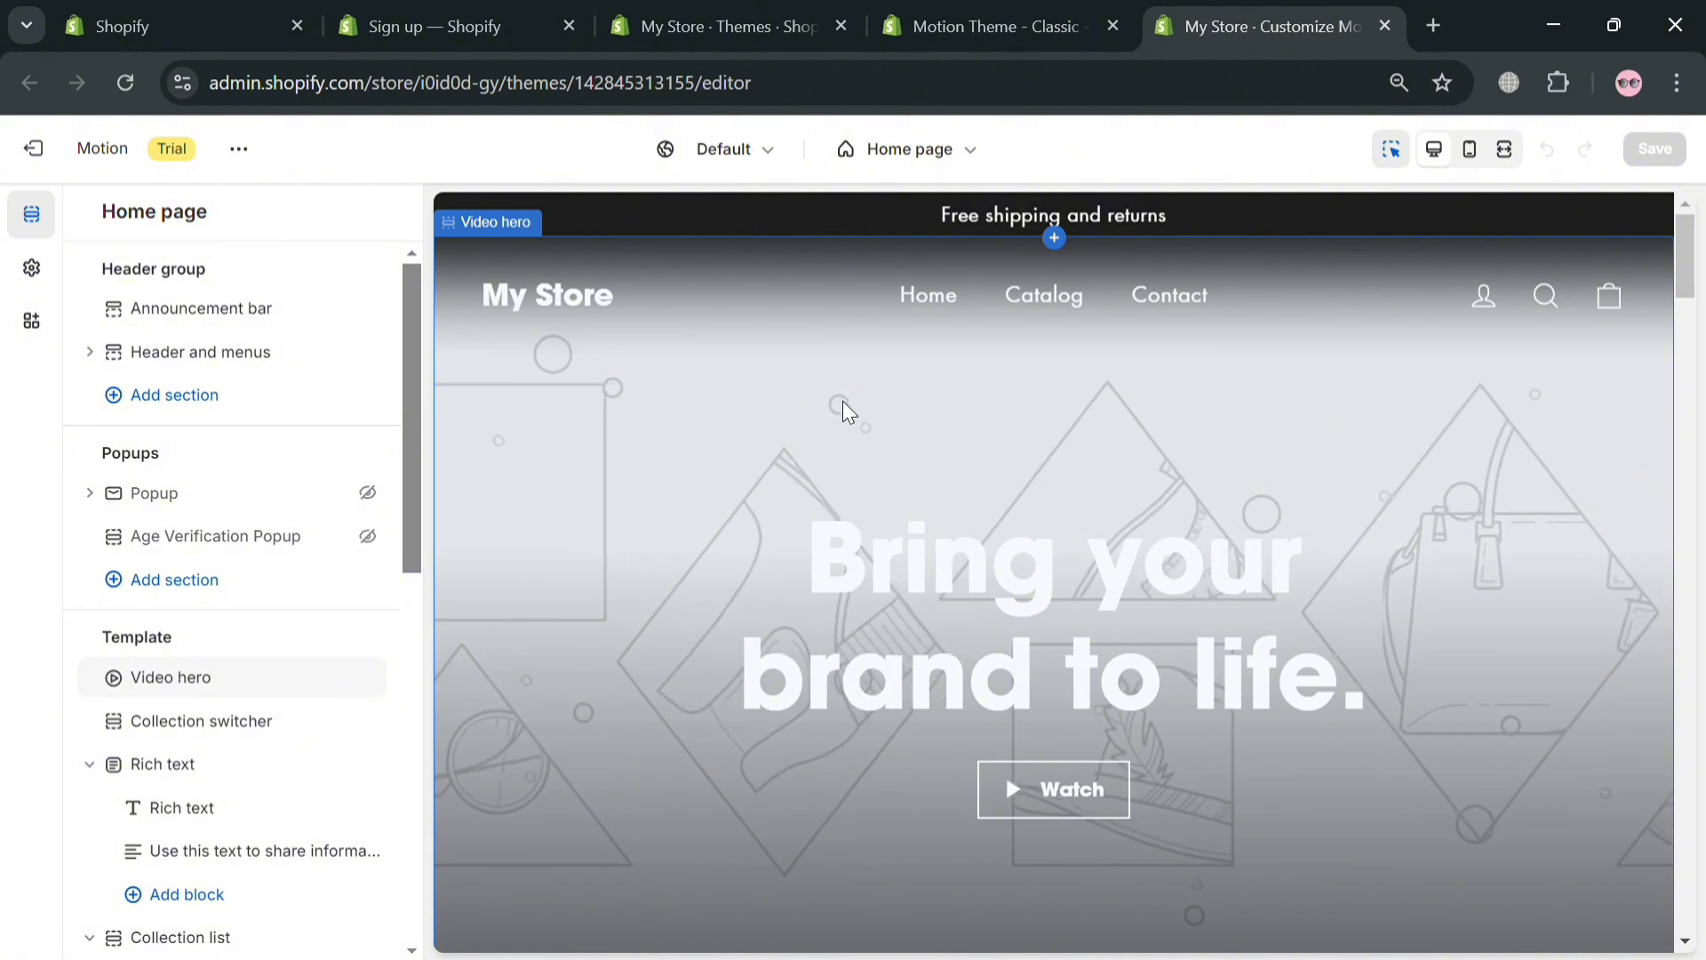
Review the list of store pages, stay on Home page, and open the settings of its Video hero section
left_click(948, 160)
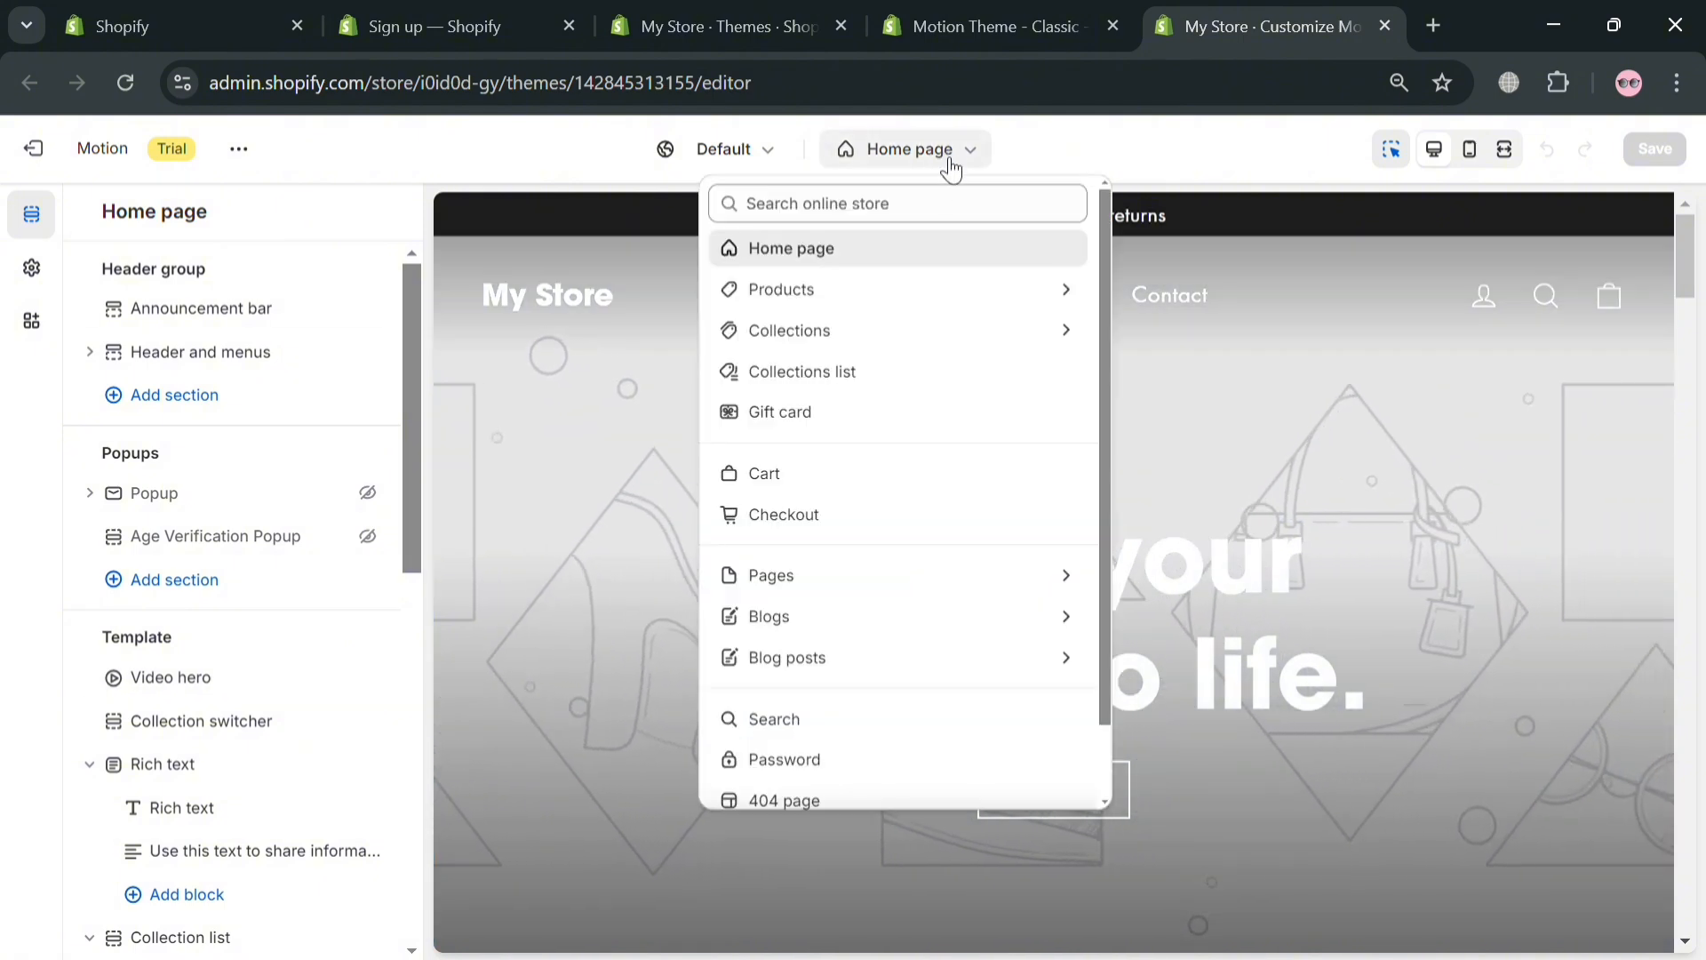
left_click(973, 260)
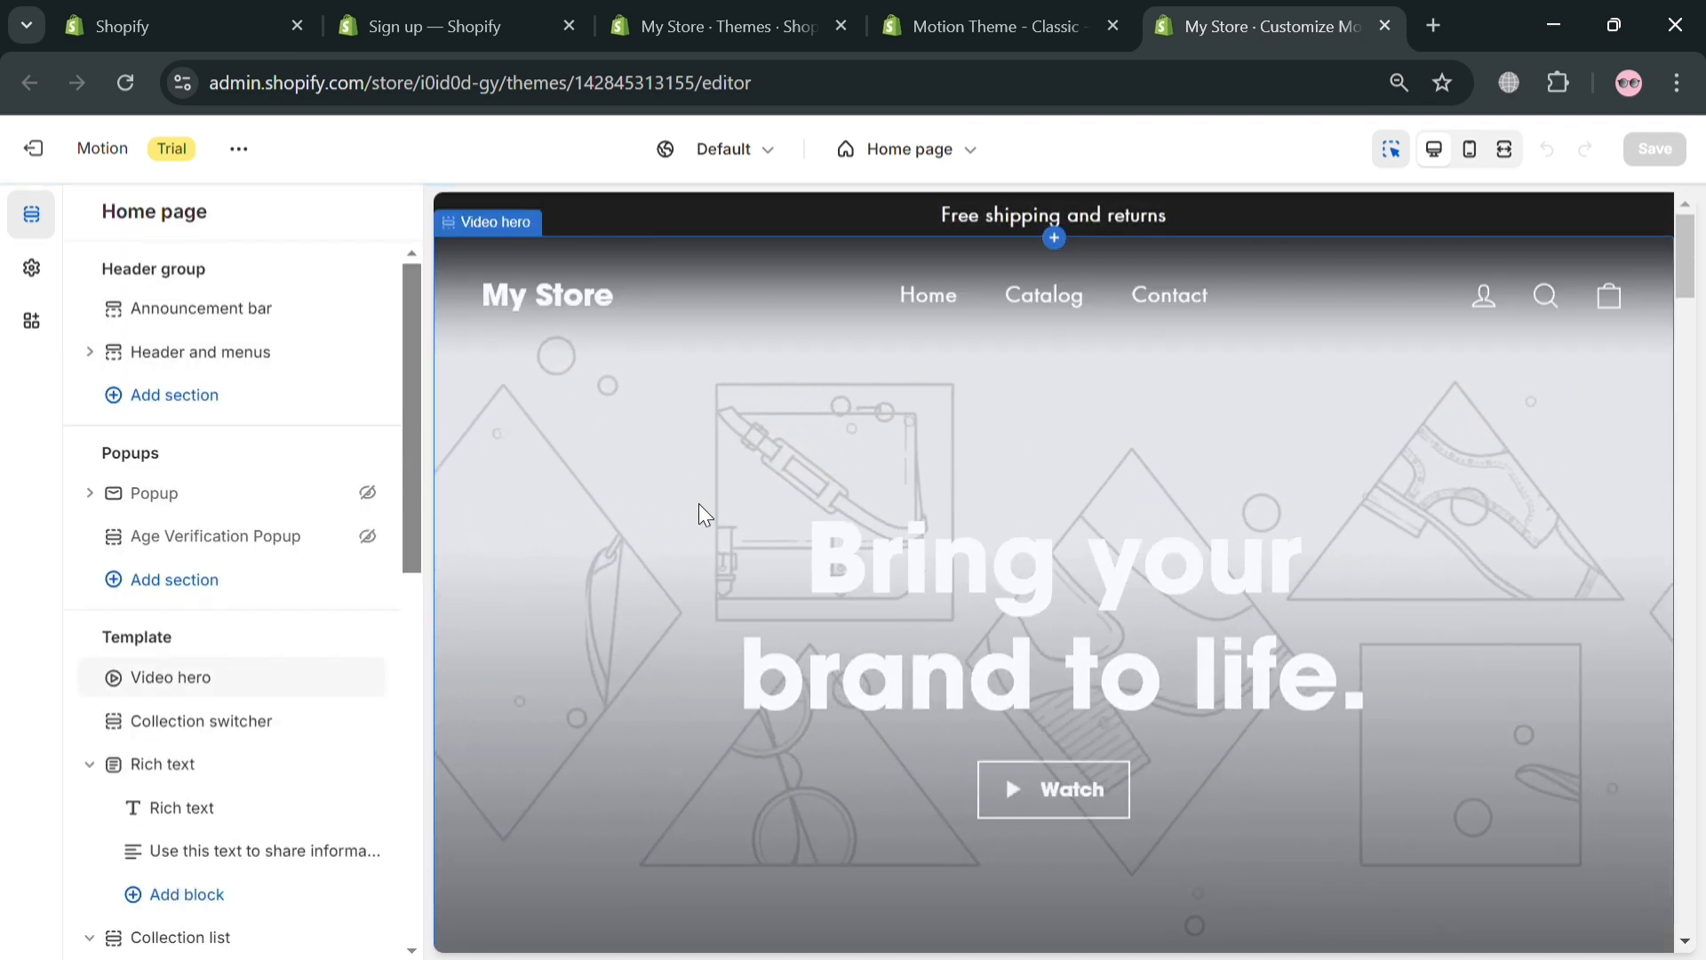
scroll(622, 538, "down", 2)
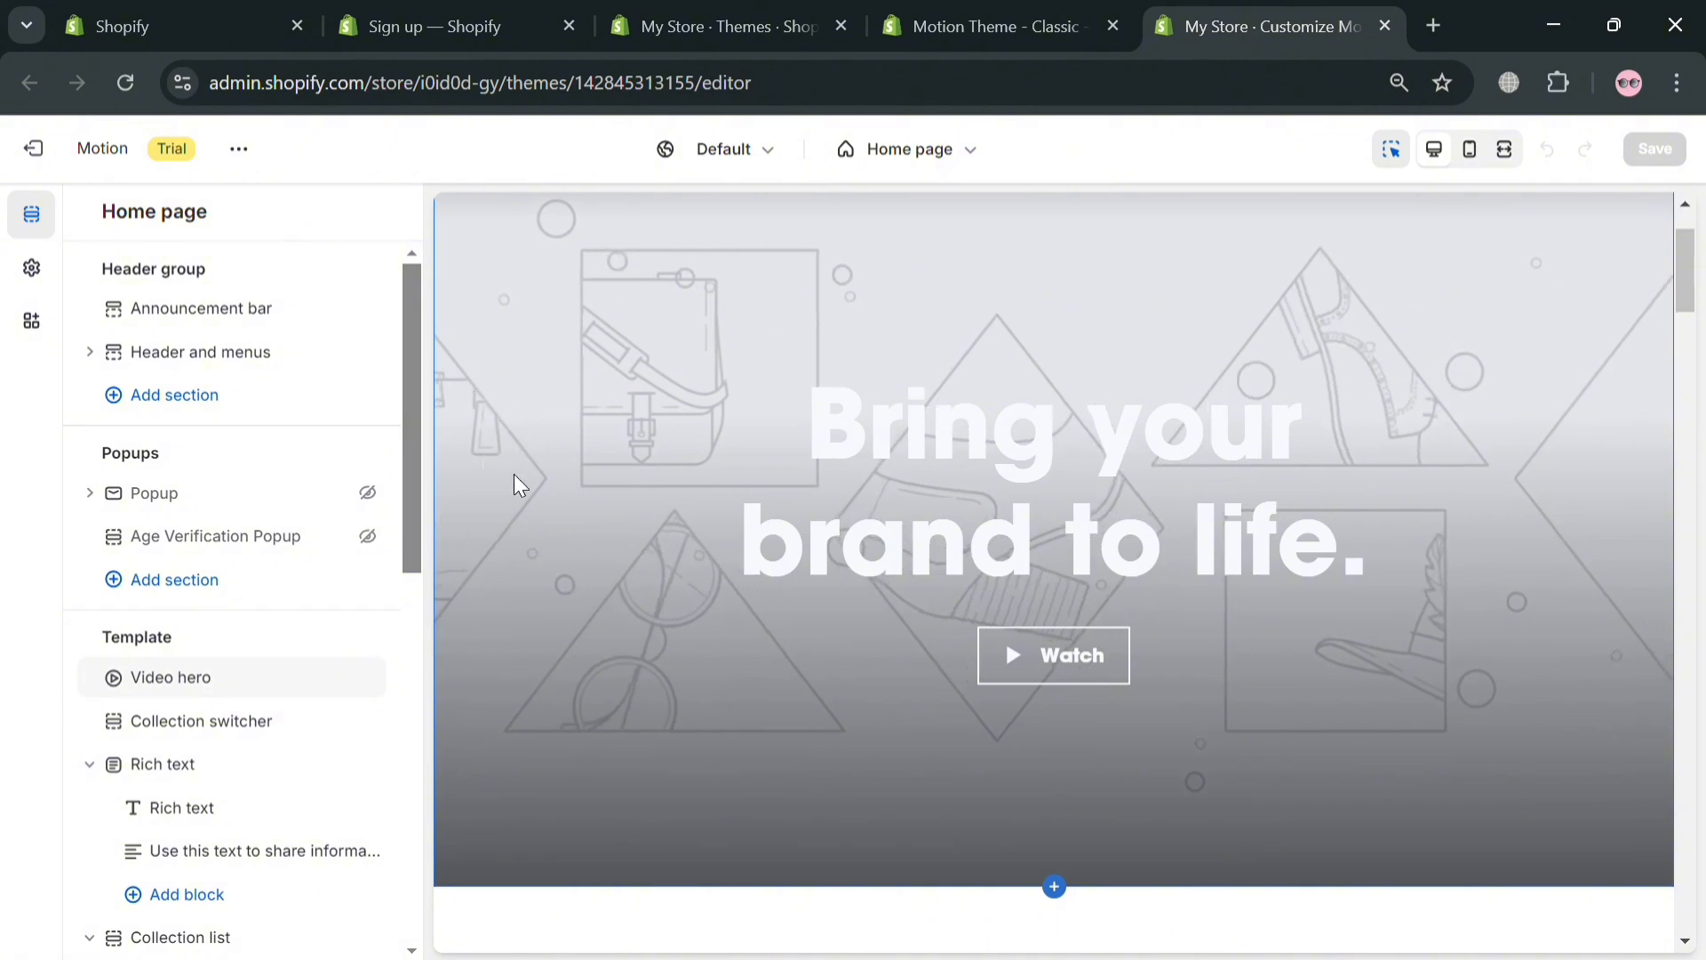
left_click(664, 433)
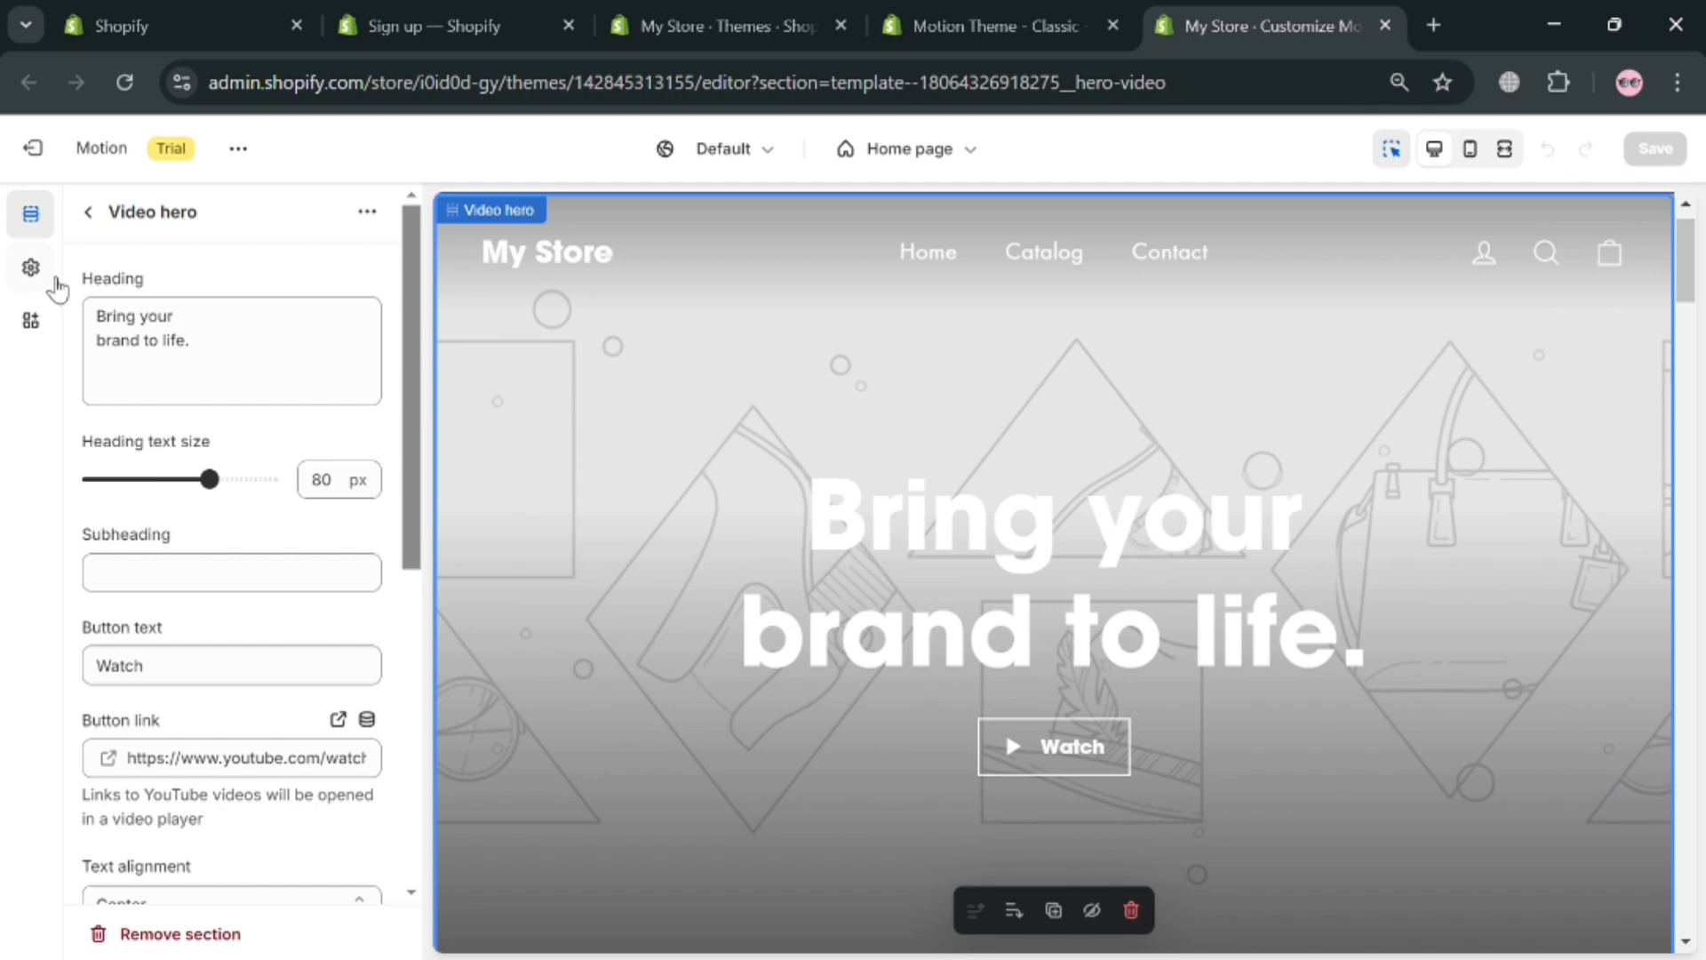
Set the general background color in the theme settings to green #6CD851 and check it in the home page preview
left_click(45, 274)
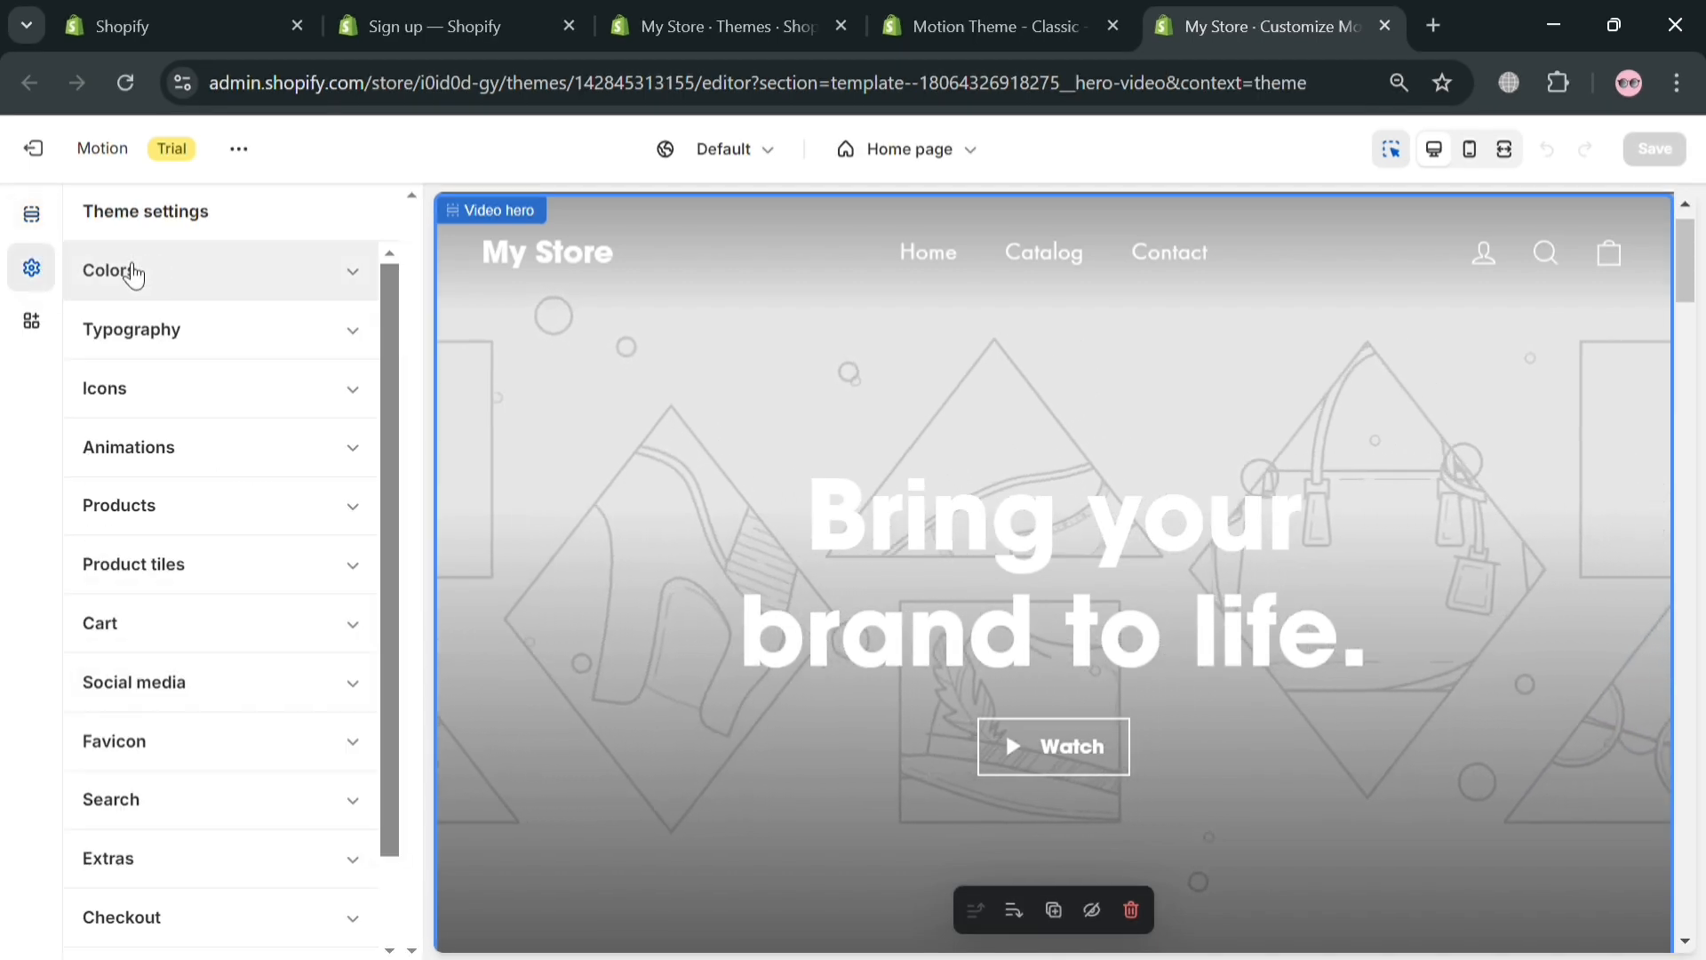
left_click(352, 272)
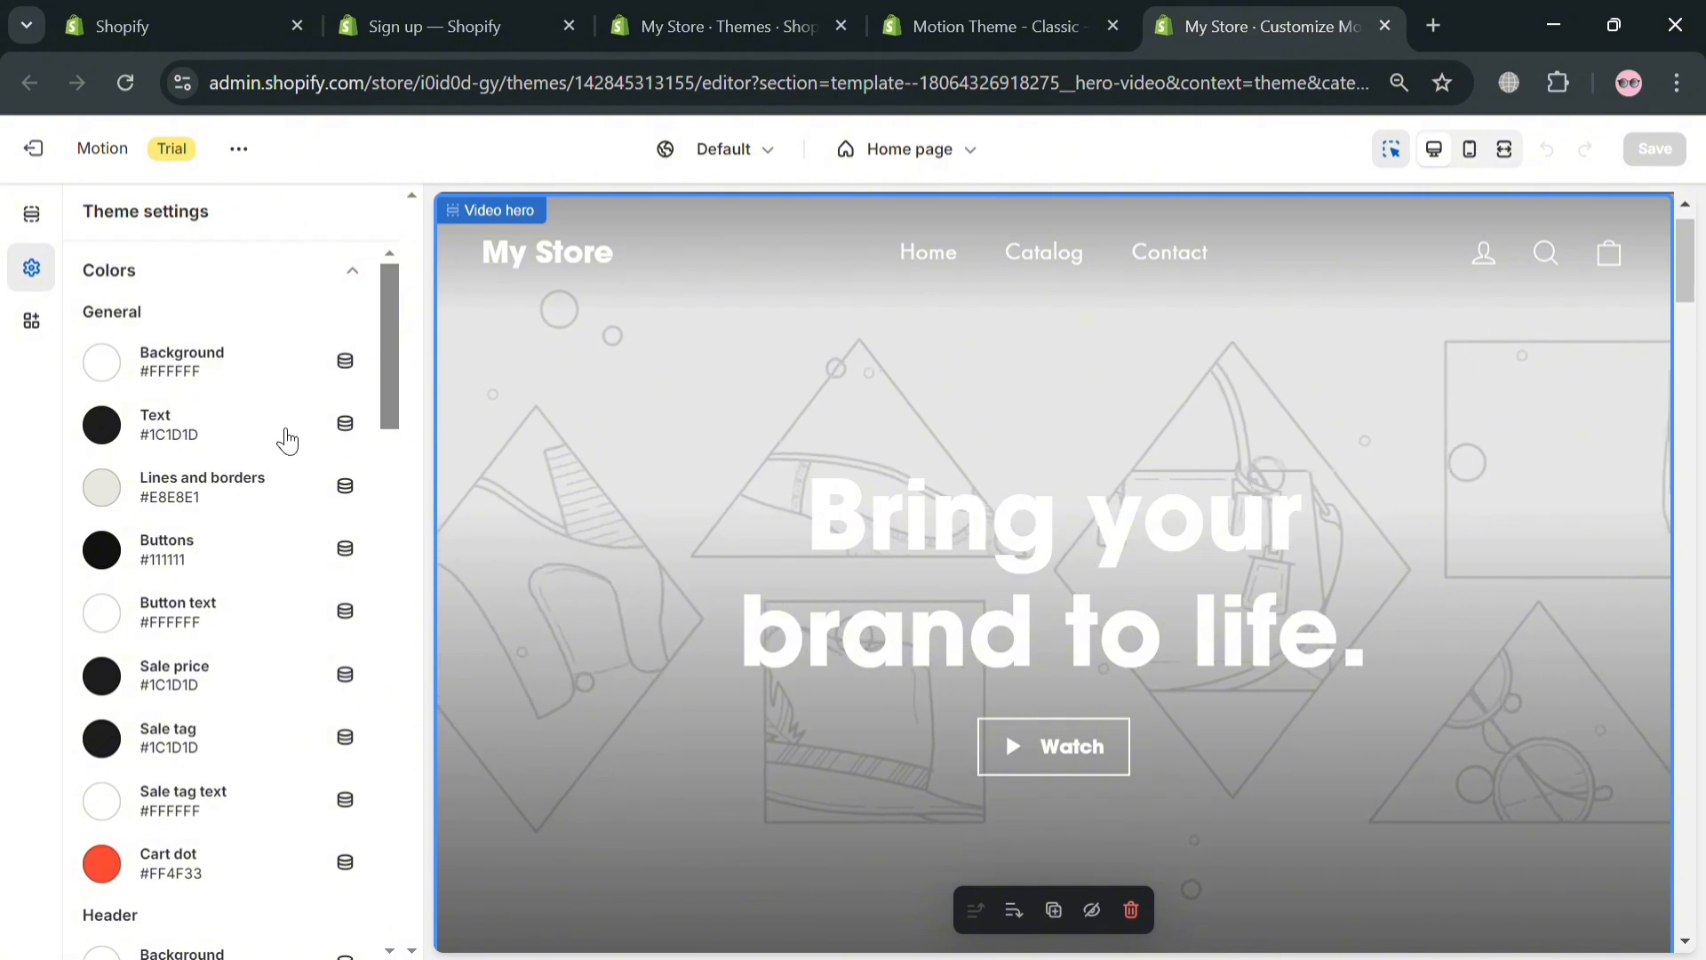
left_click(105, 364)
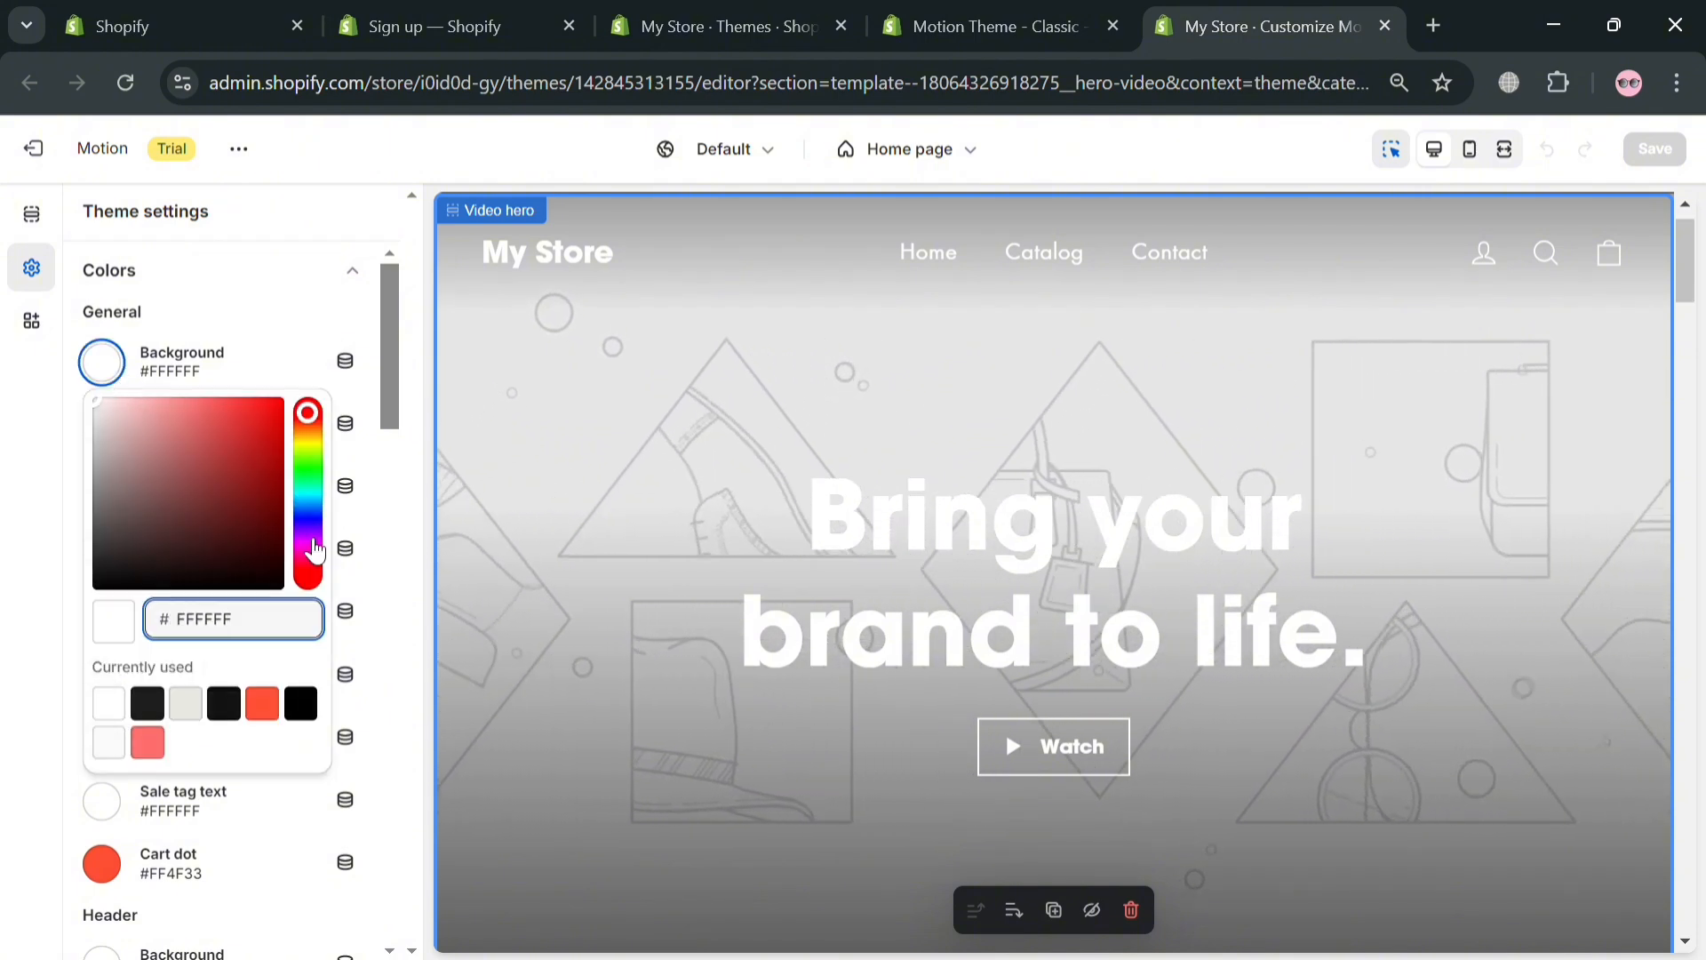
left_click(308, 463)
left_click(263, 474)
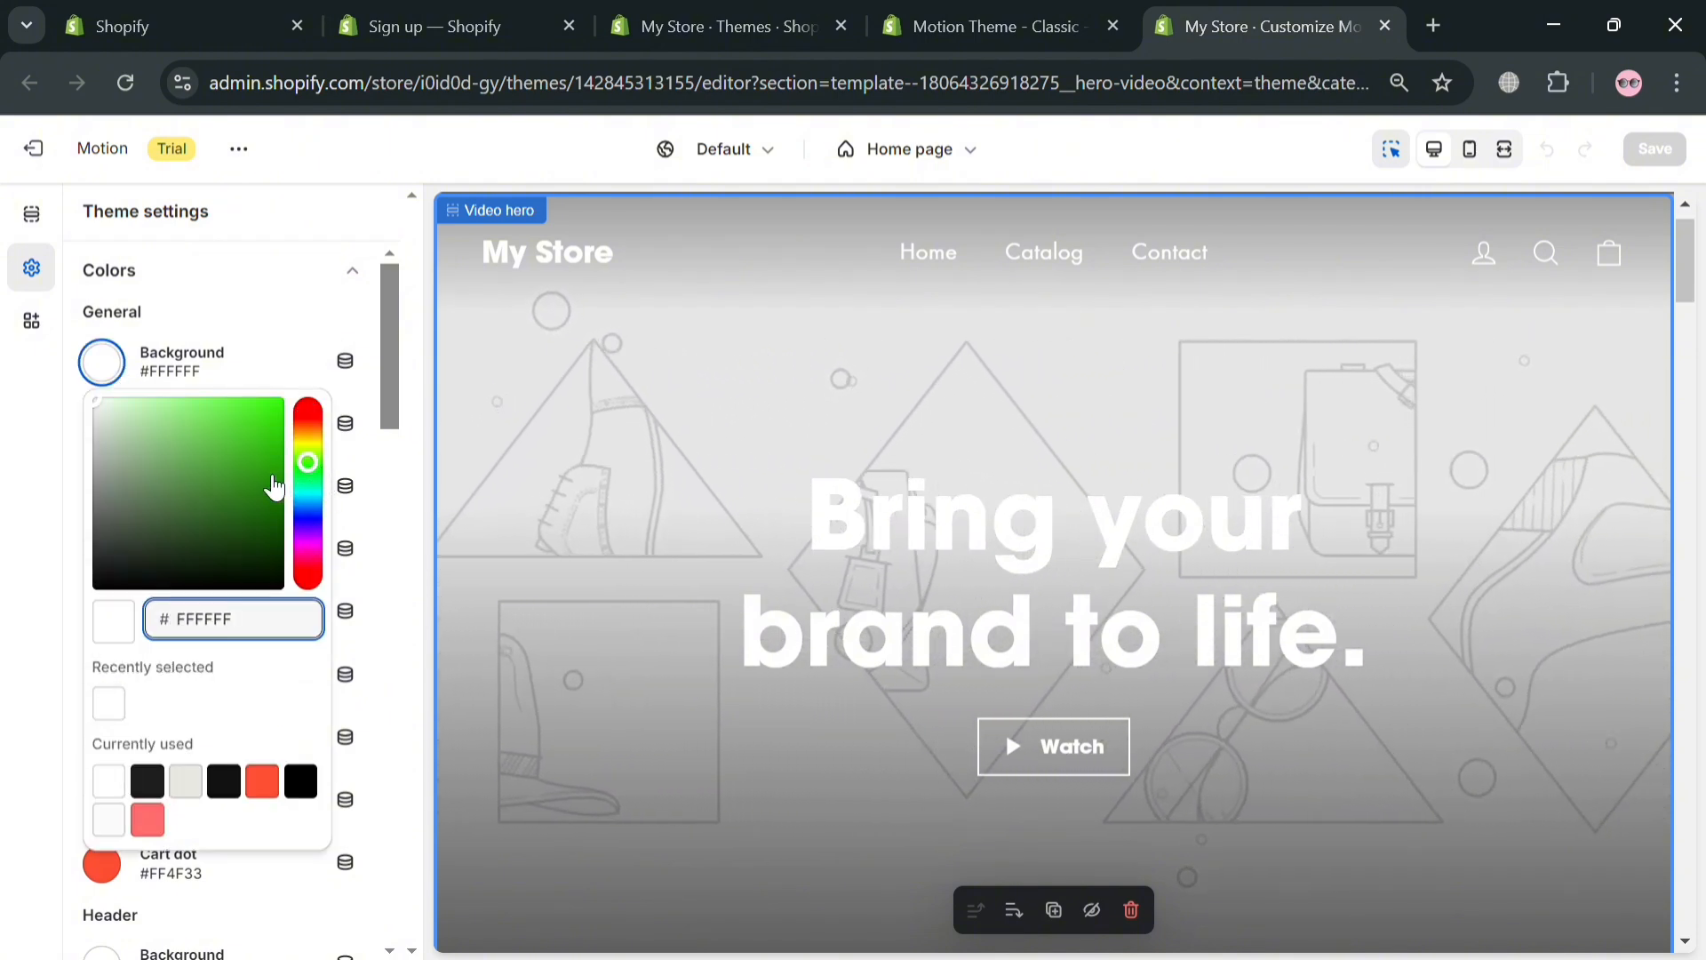
left_click_drag(272, 480, 213, 428)
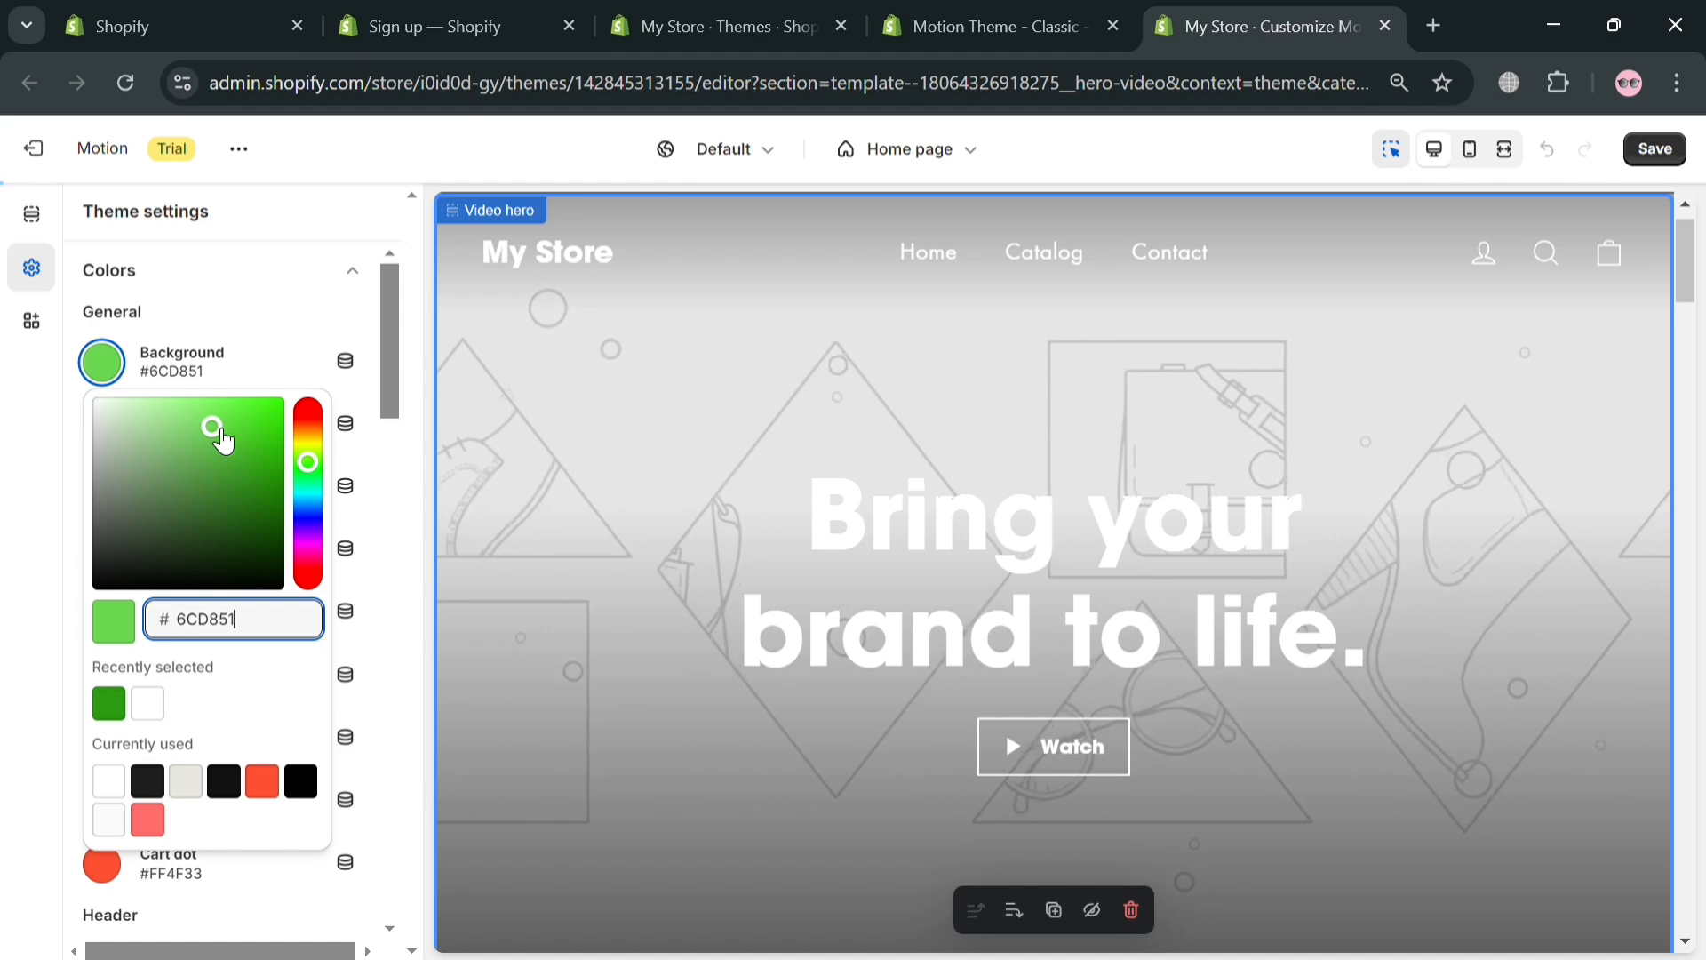
left_click(327, 322)
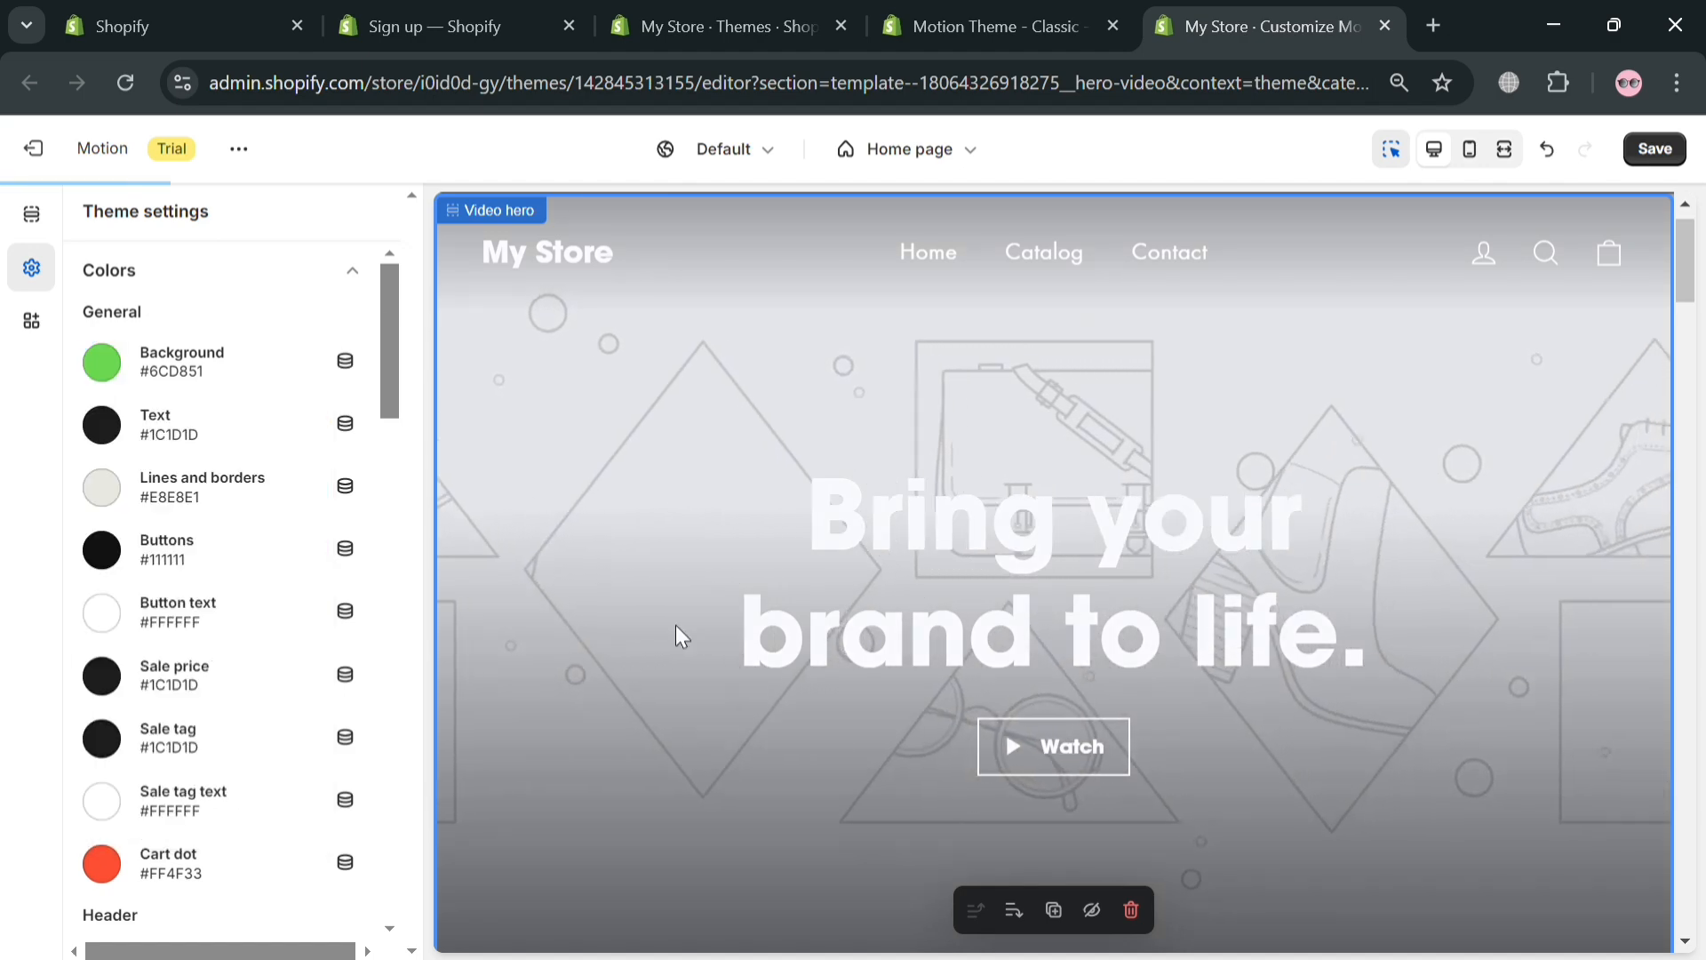
scroll(687, 613, "down", 4)
scroll(686, 611, "down", 5)
scroll(685, 696, "up", 7)
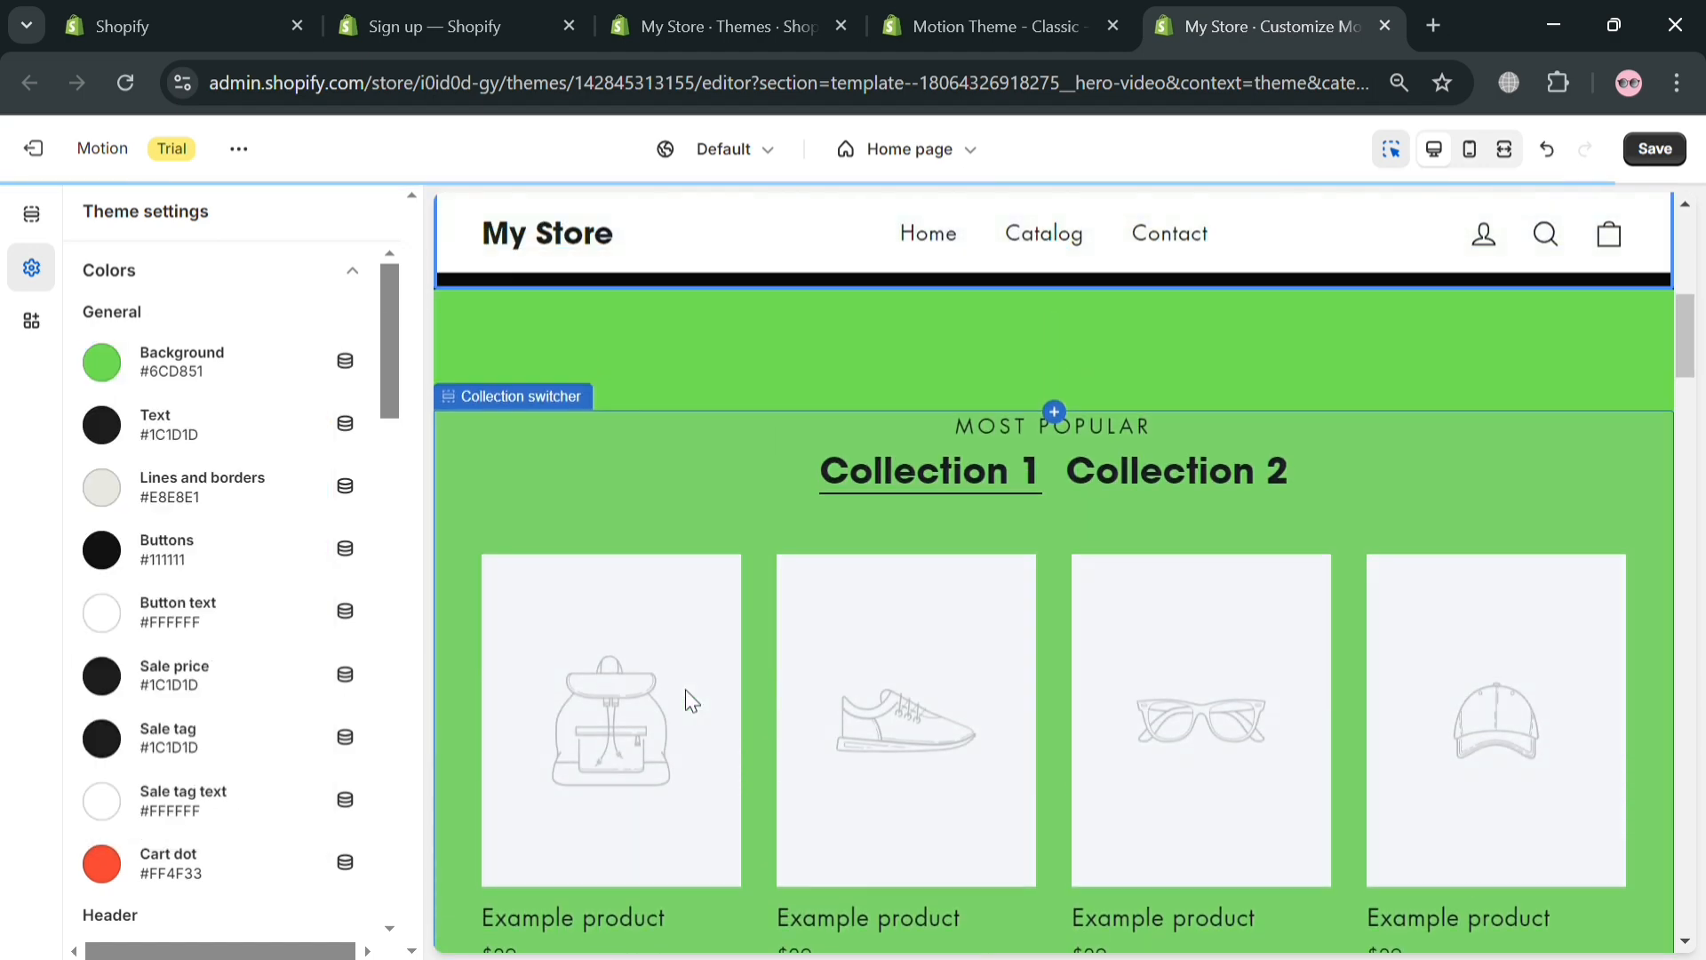
scroll(494, 631, "up", 1)
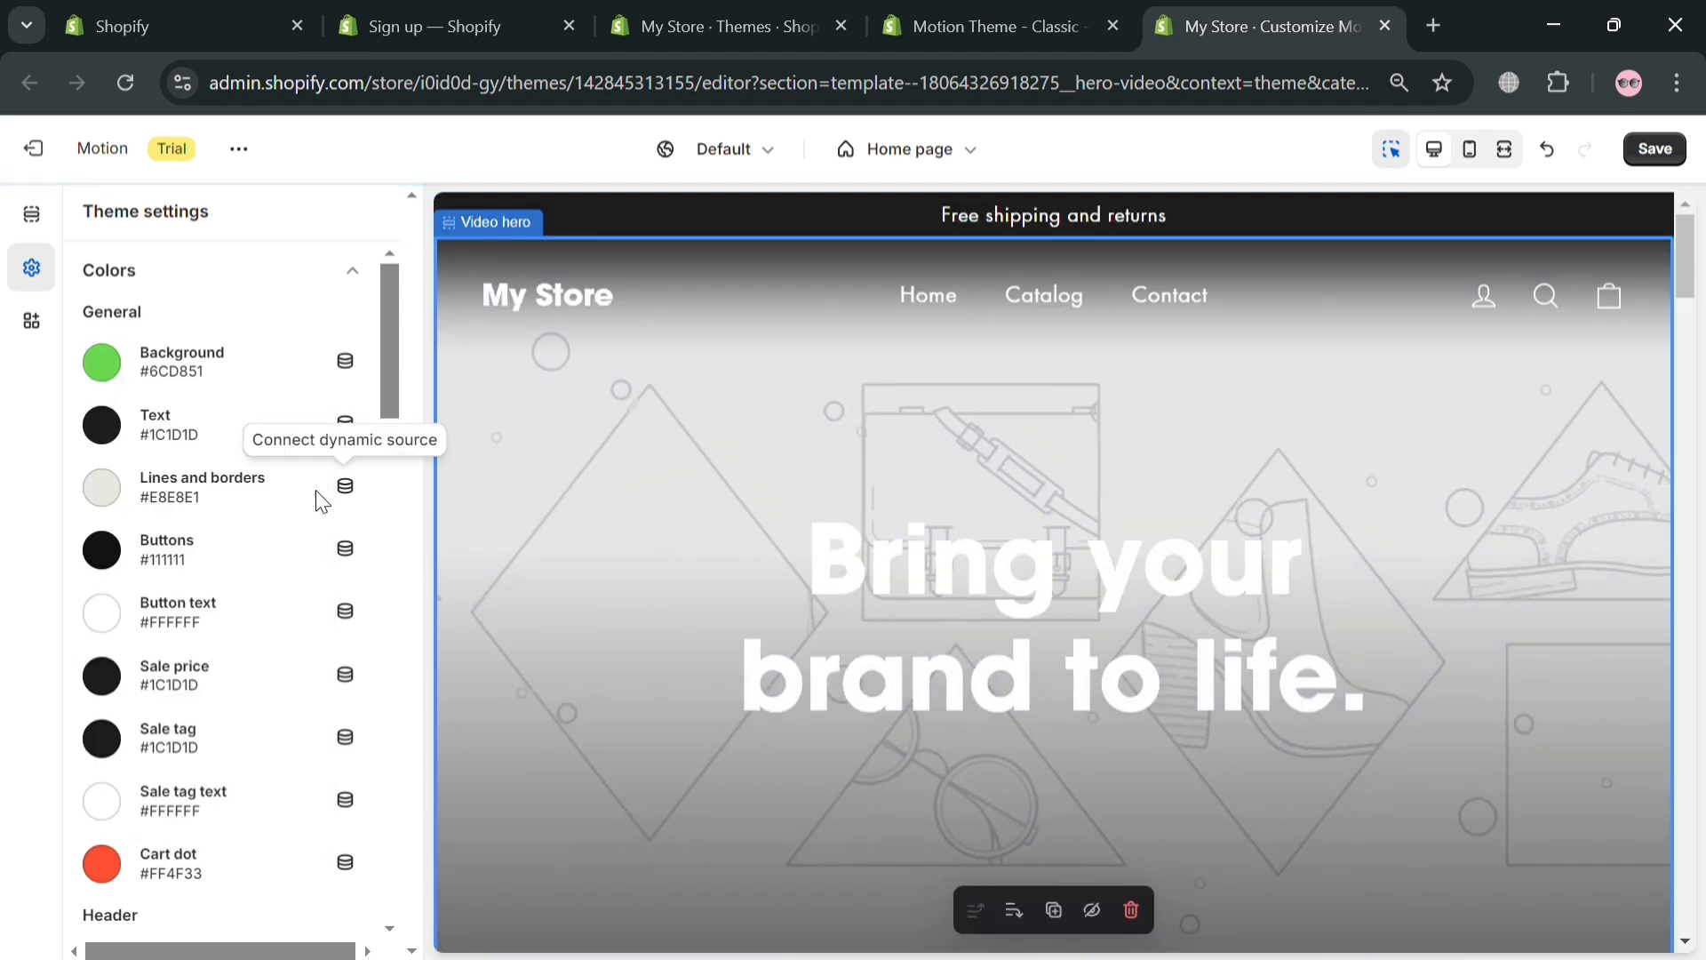
Review the remaining theme color settings, including text, header, footer, menu and cart drawers, image overlays and animations
left_click(104, 426)
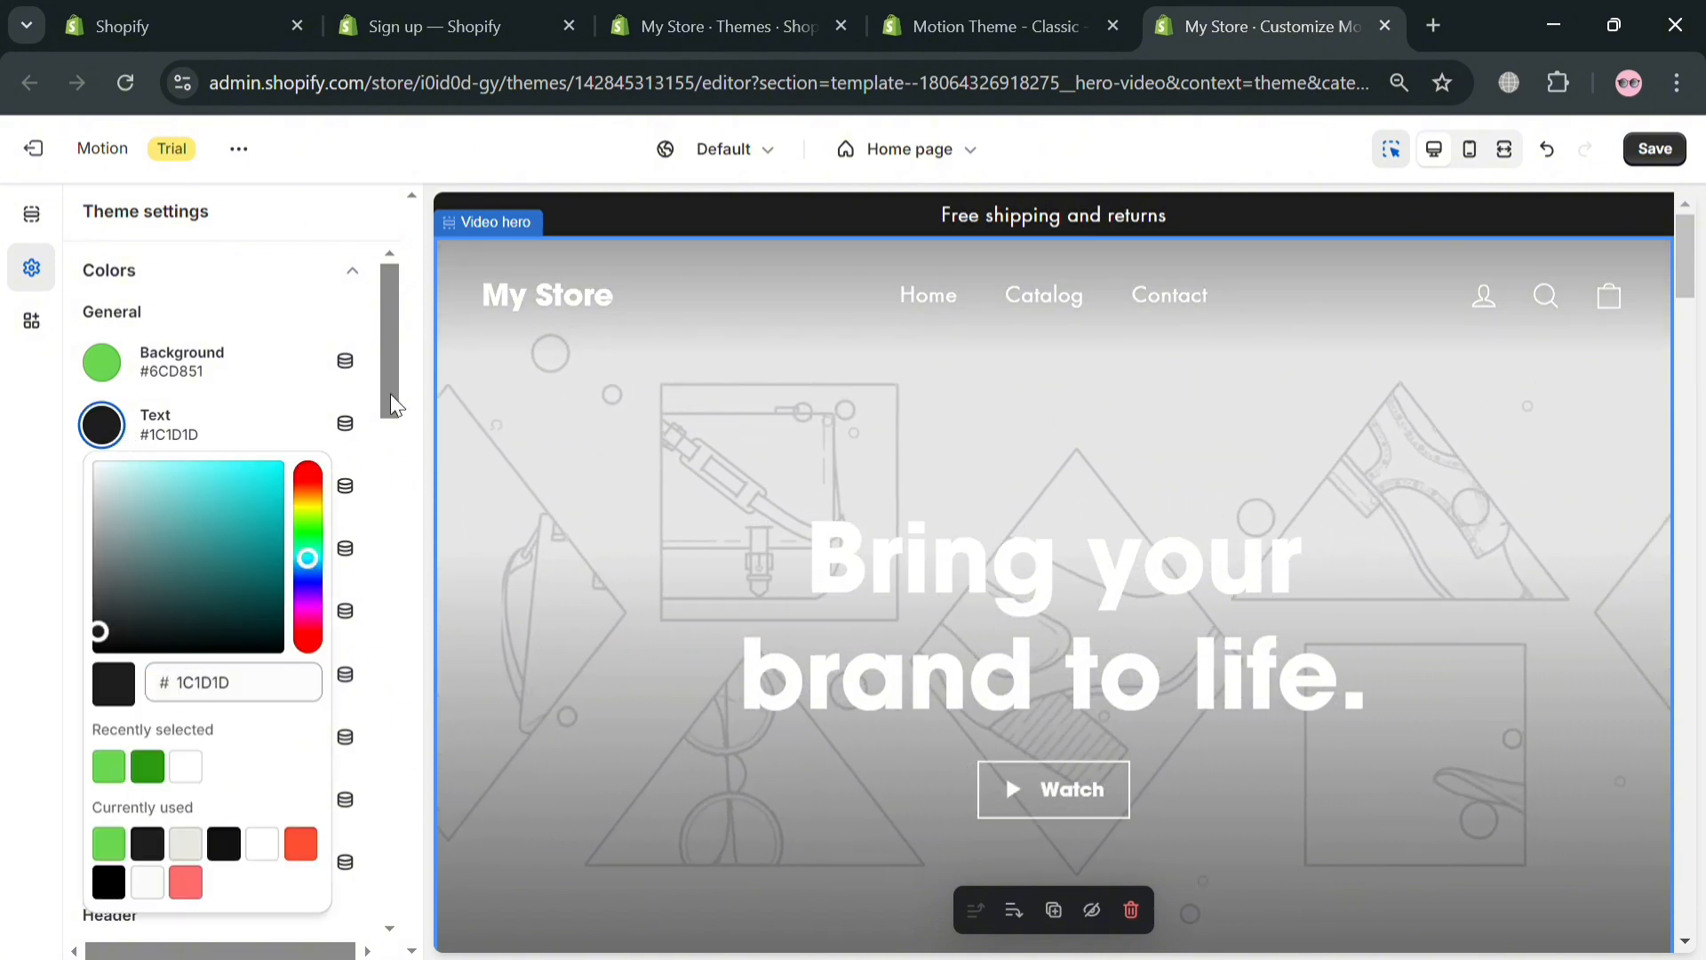
left_click(381, 534)
scroll(185, 541, "down", 7)
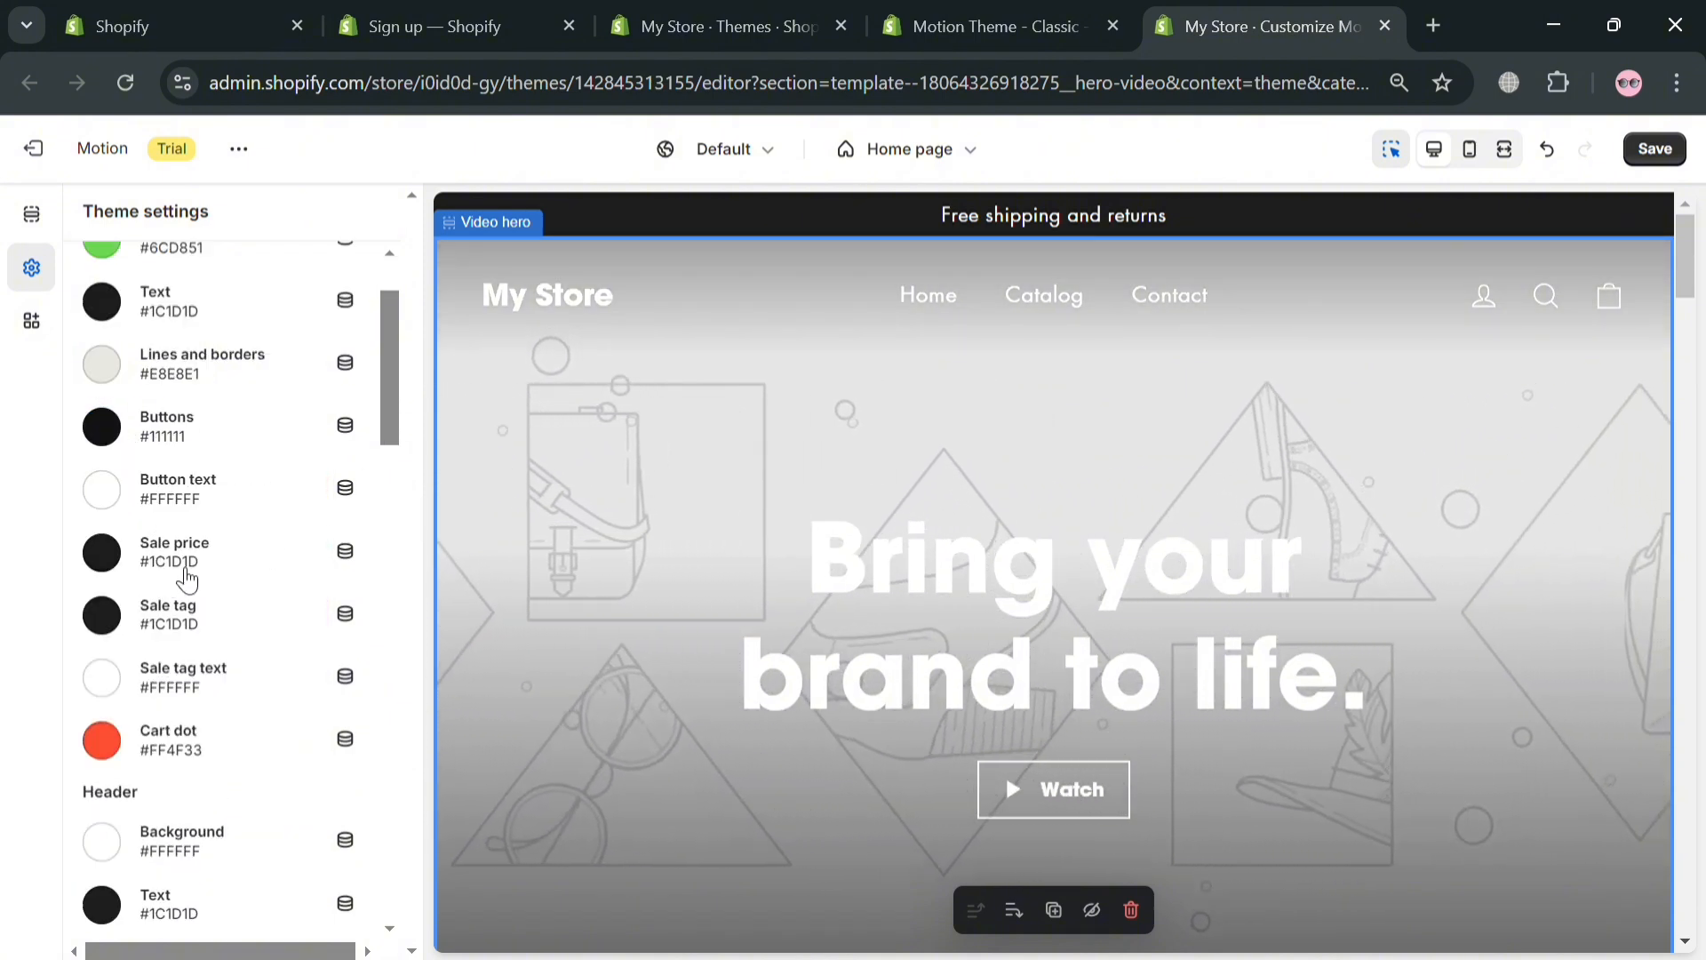
scroll(213, 631, "down", 8)
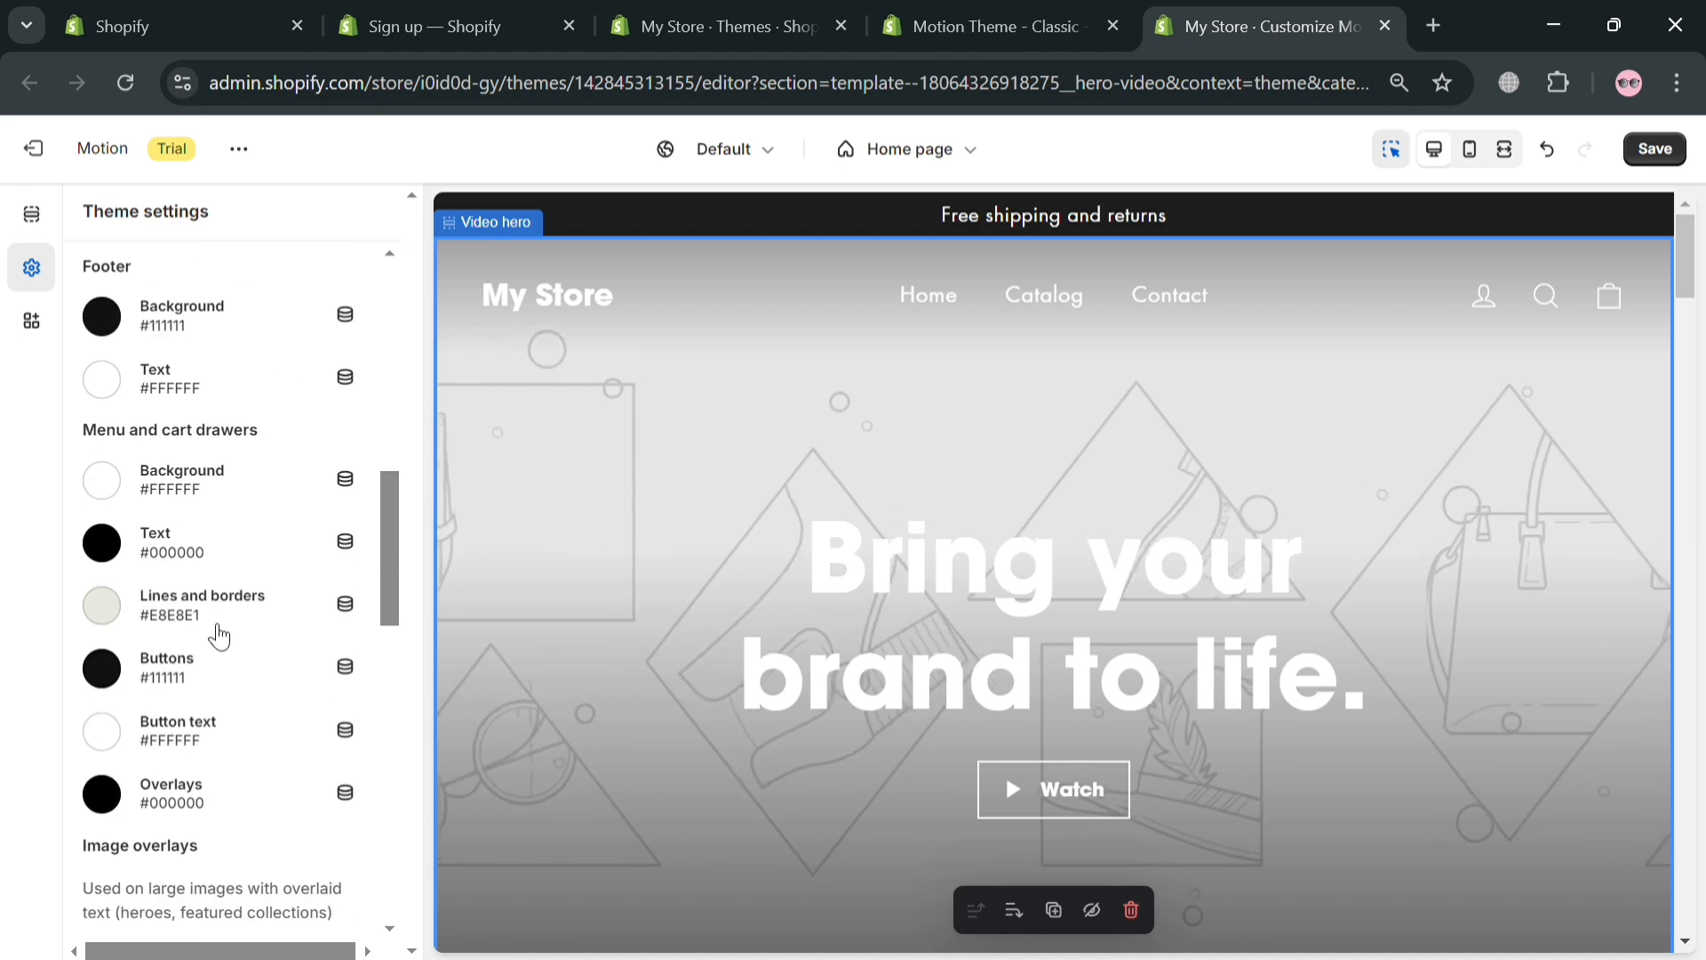
scroll(218, 684, "down", 3)
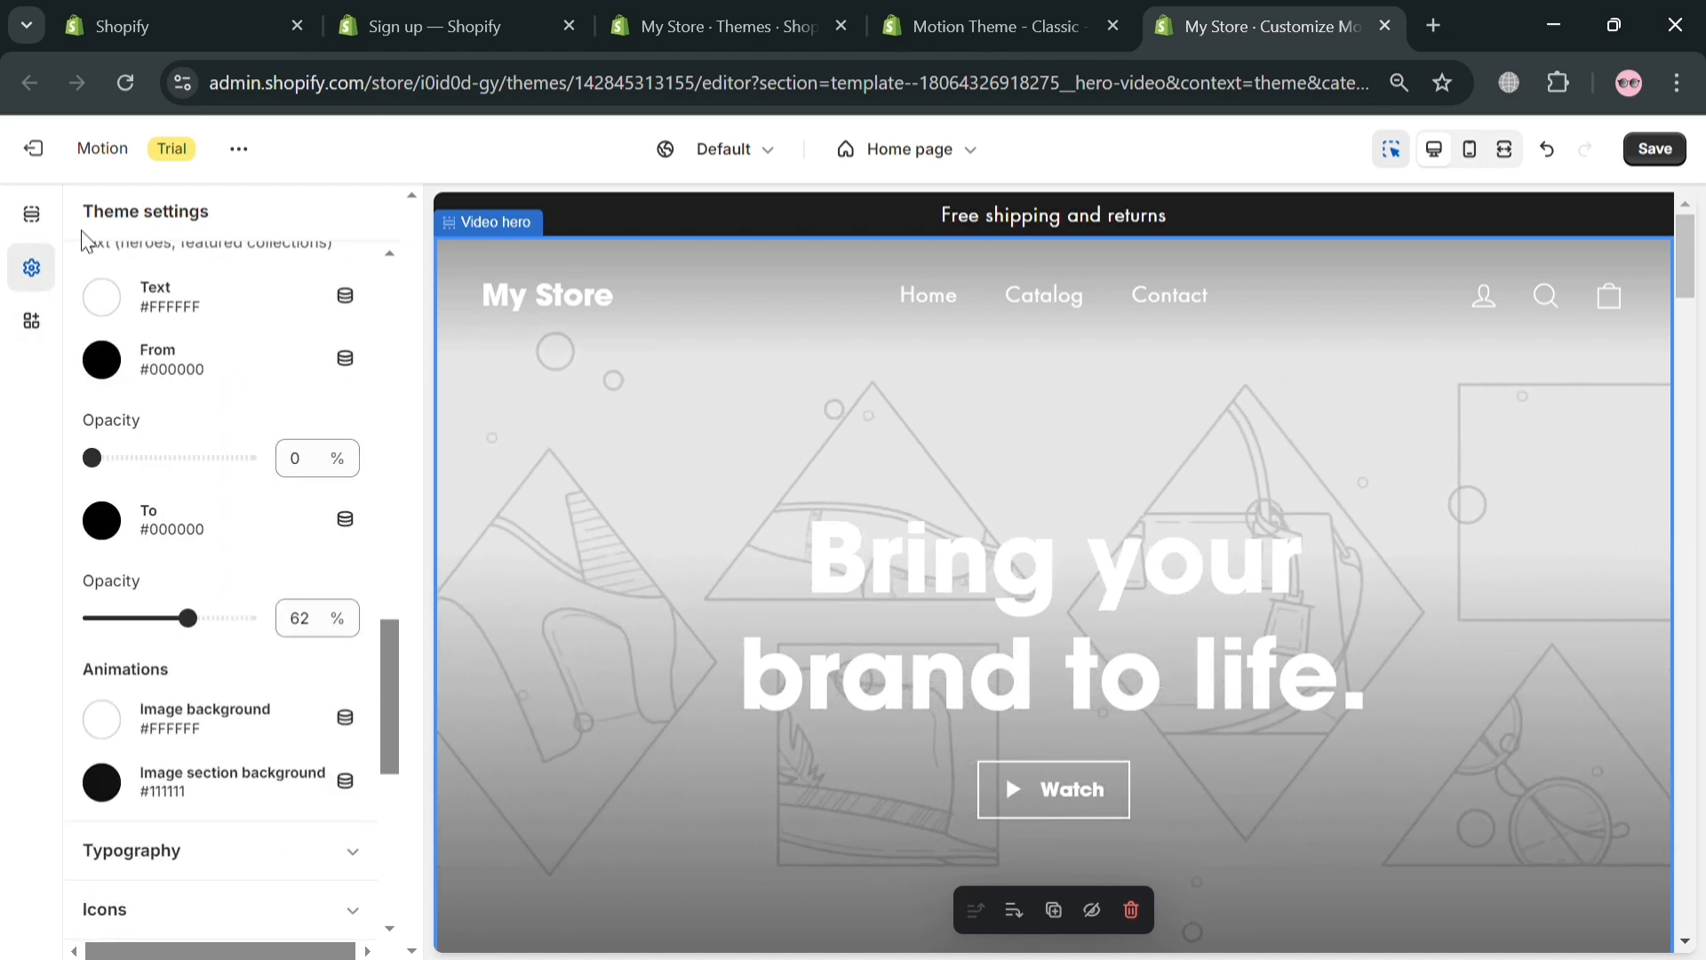
scroll(359, 527, "down", 6)
scroll(363, 497, "down", 2)
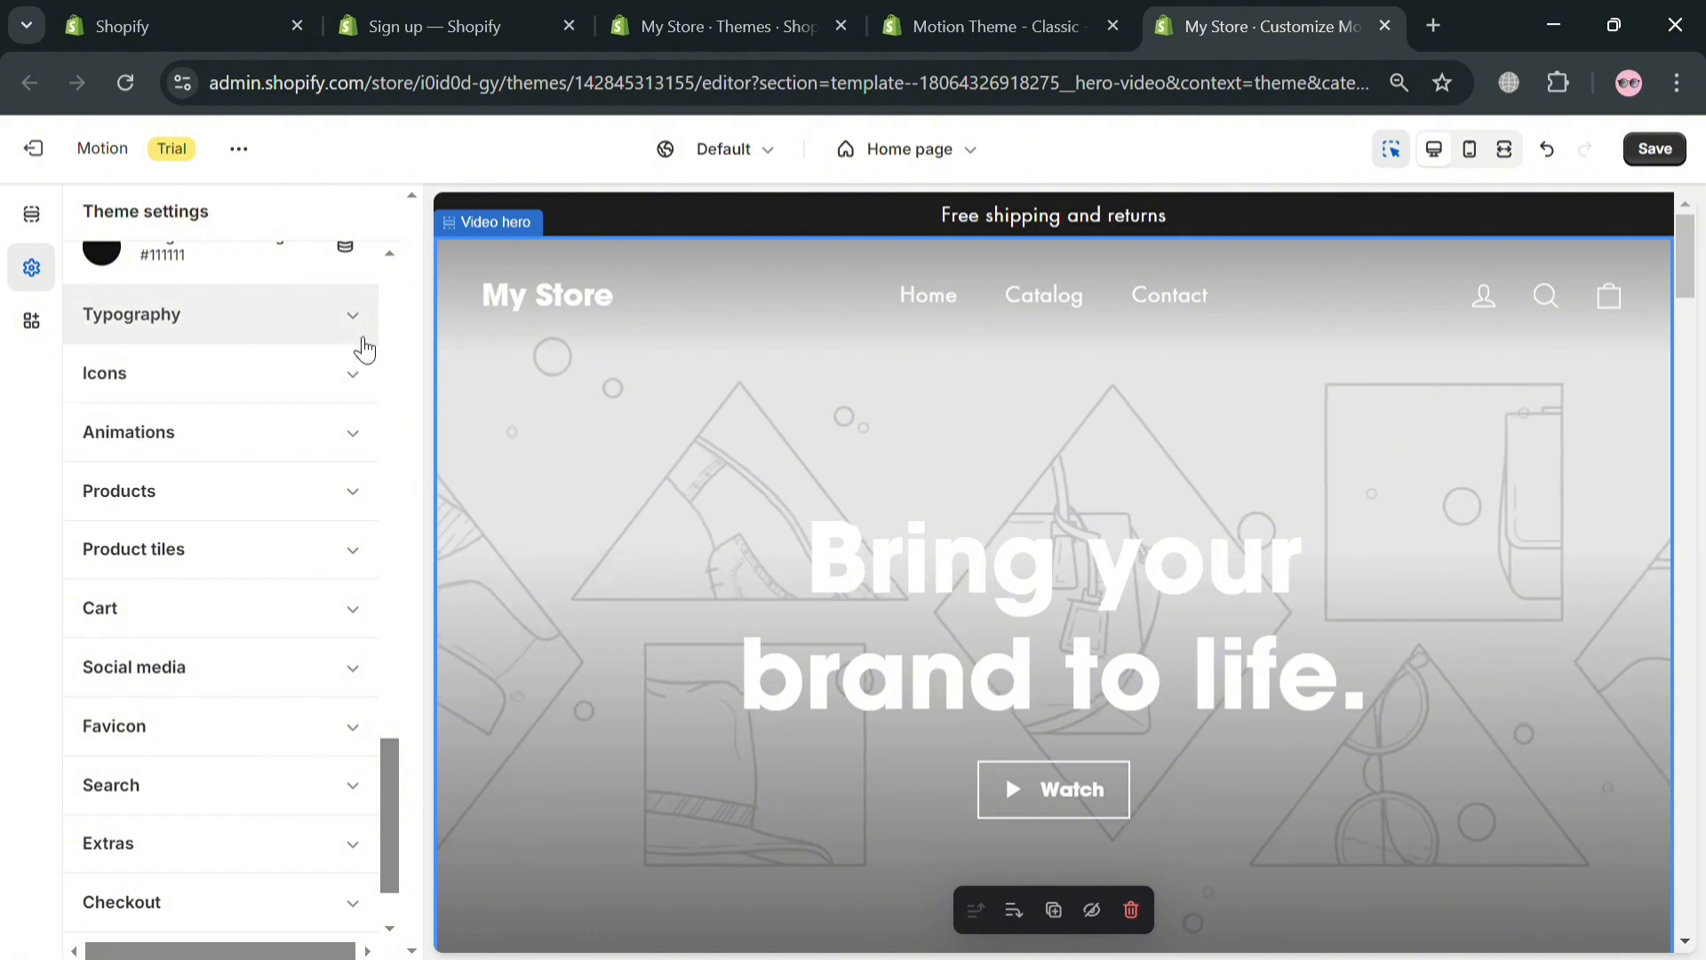
Review the typography settings for headings, body text and navigation, along with the other theme setting categories
scroll(360, 346, "up", 9)
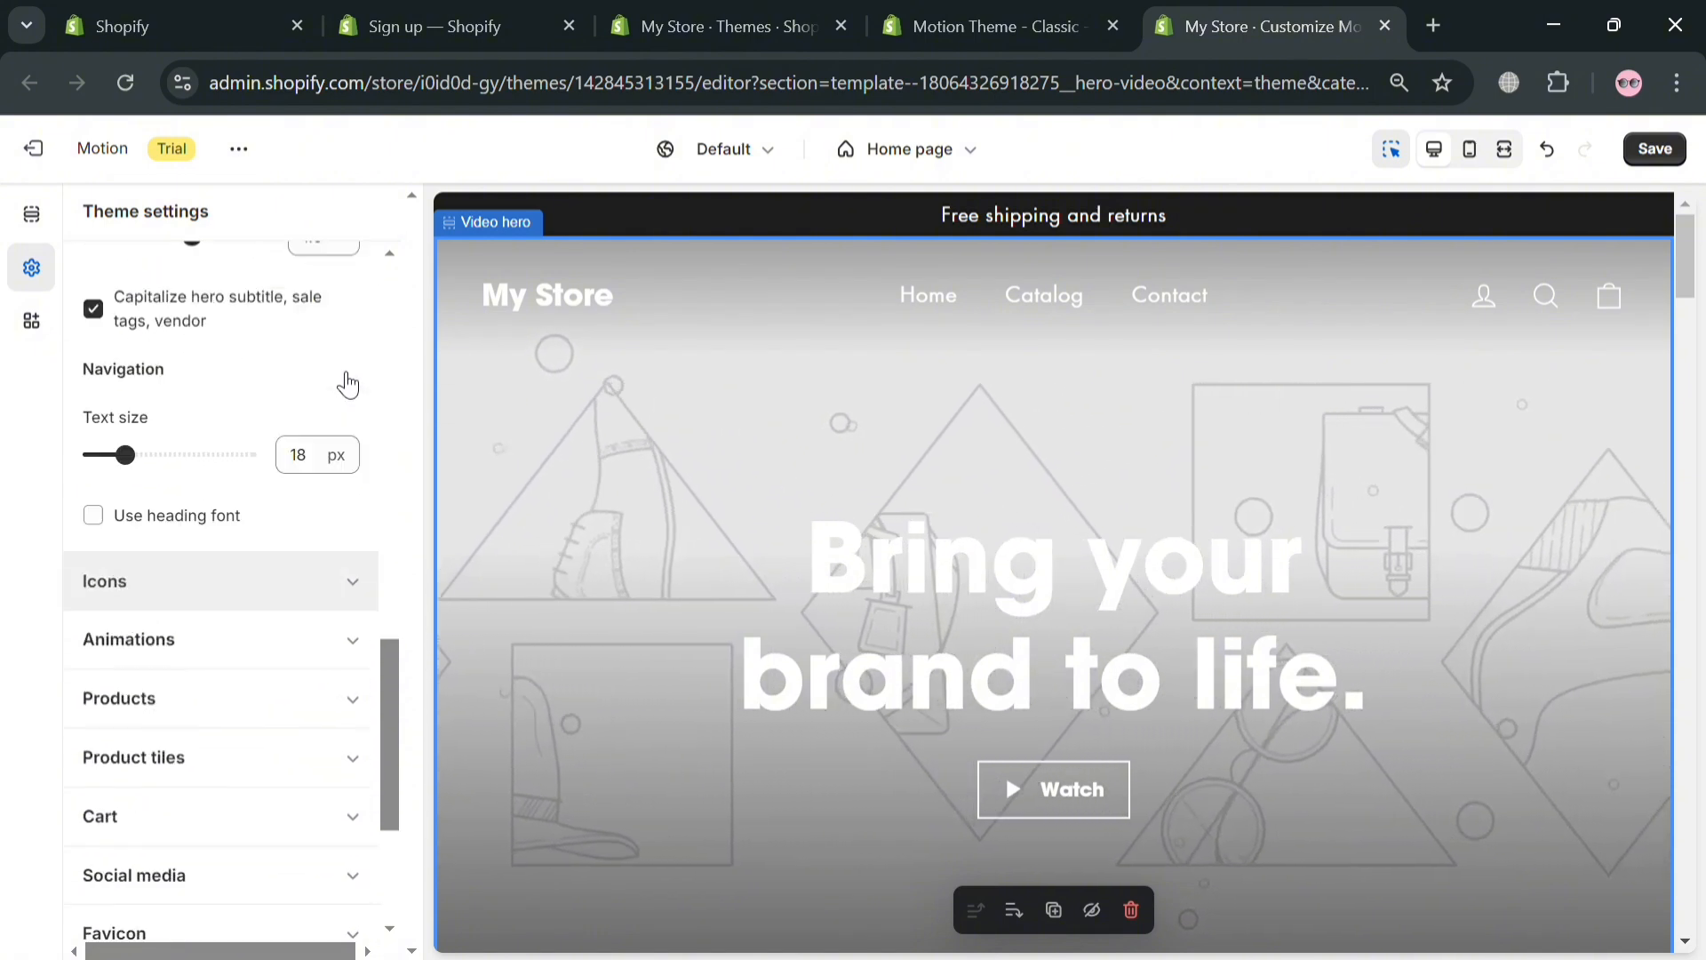
scroll(334, 380, "up", 9)
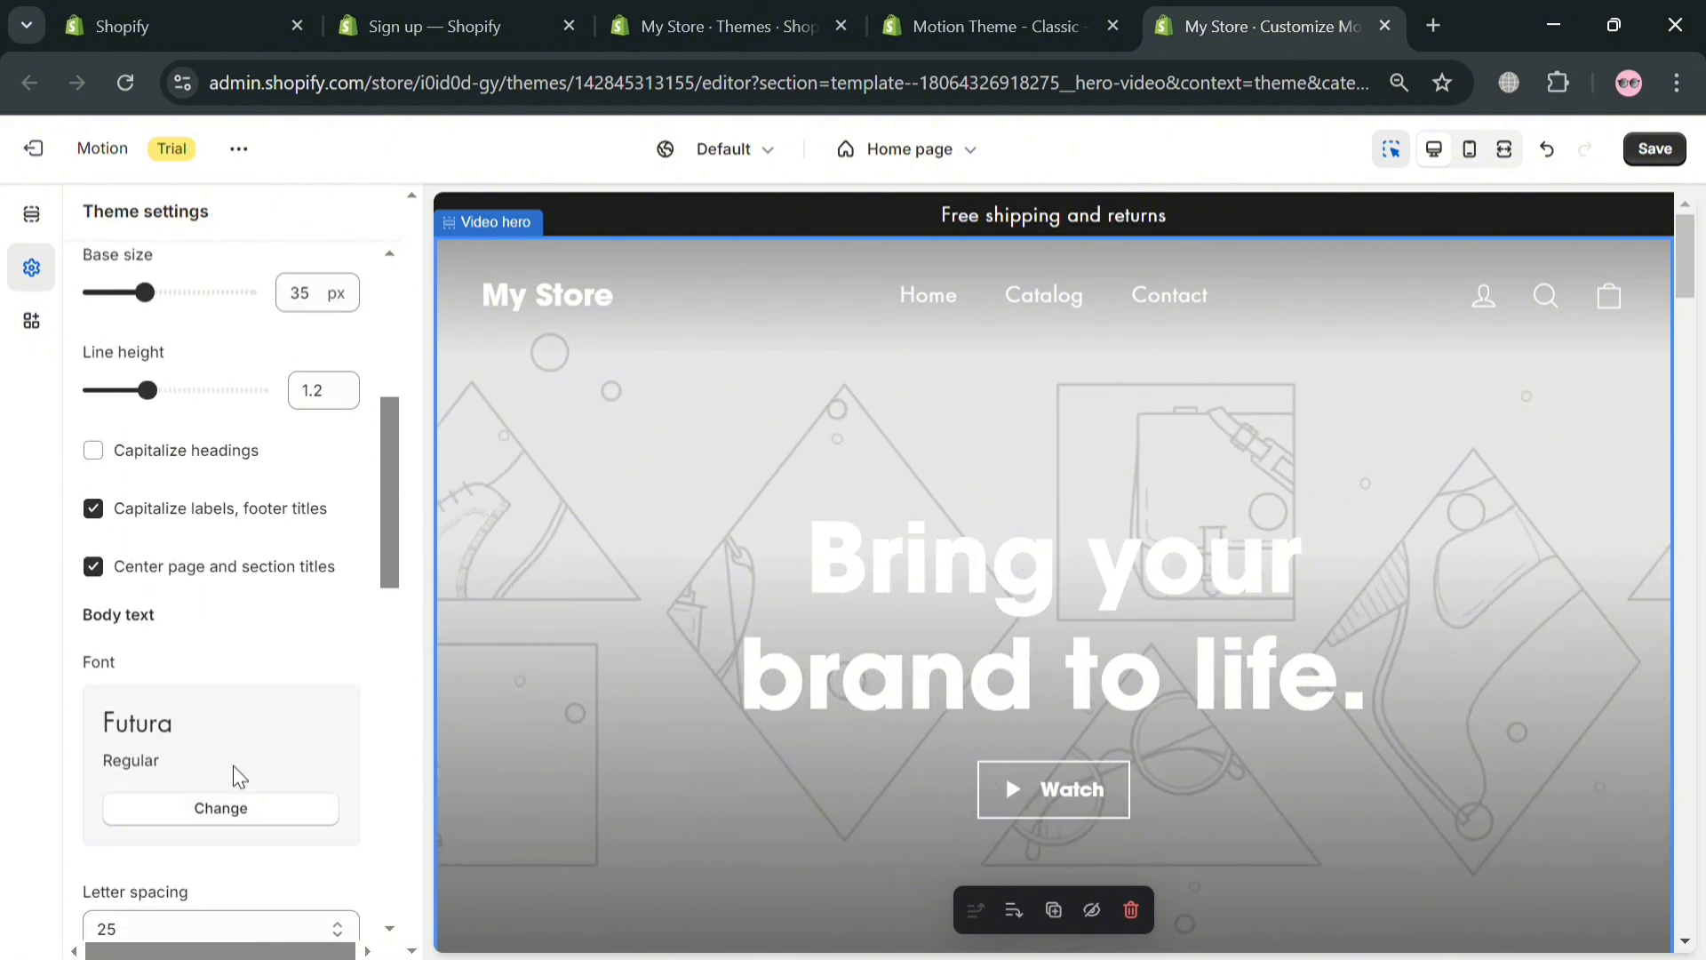
scroll(233, 684, "down", 8)
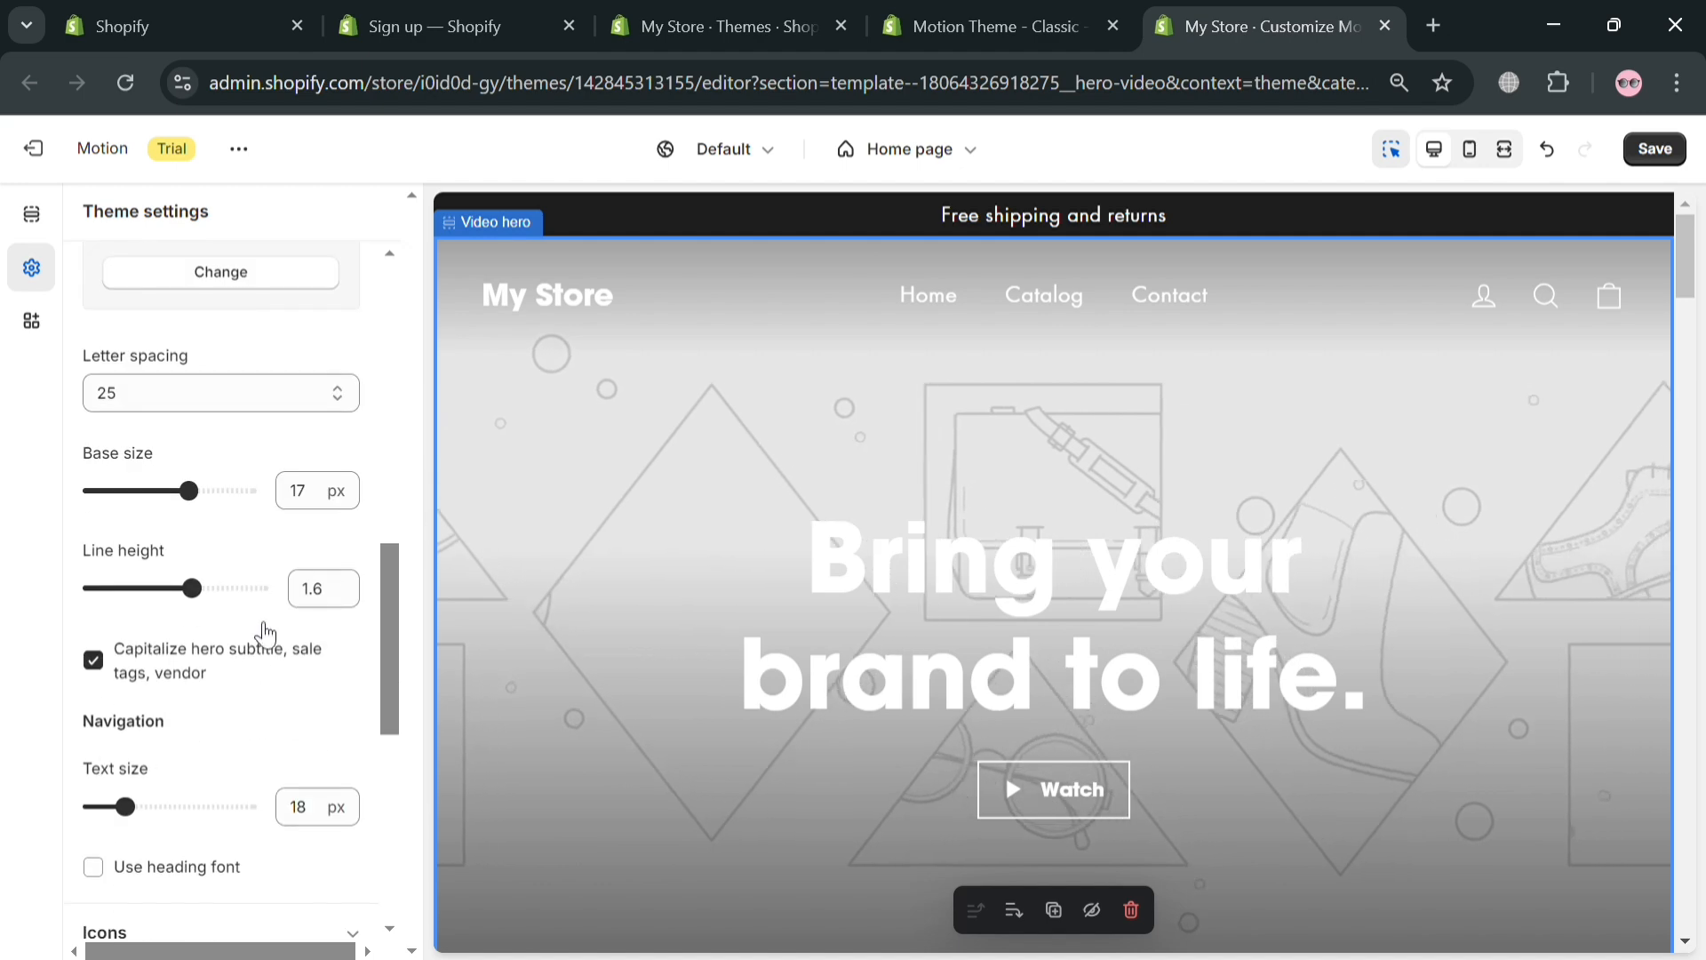
scroll(298, 427, "down", 10)
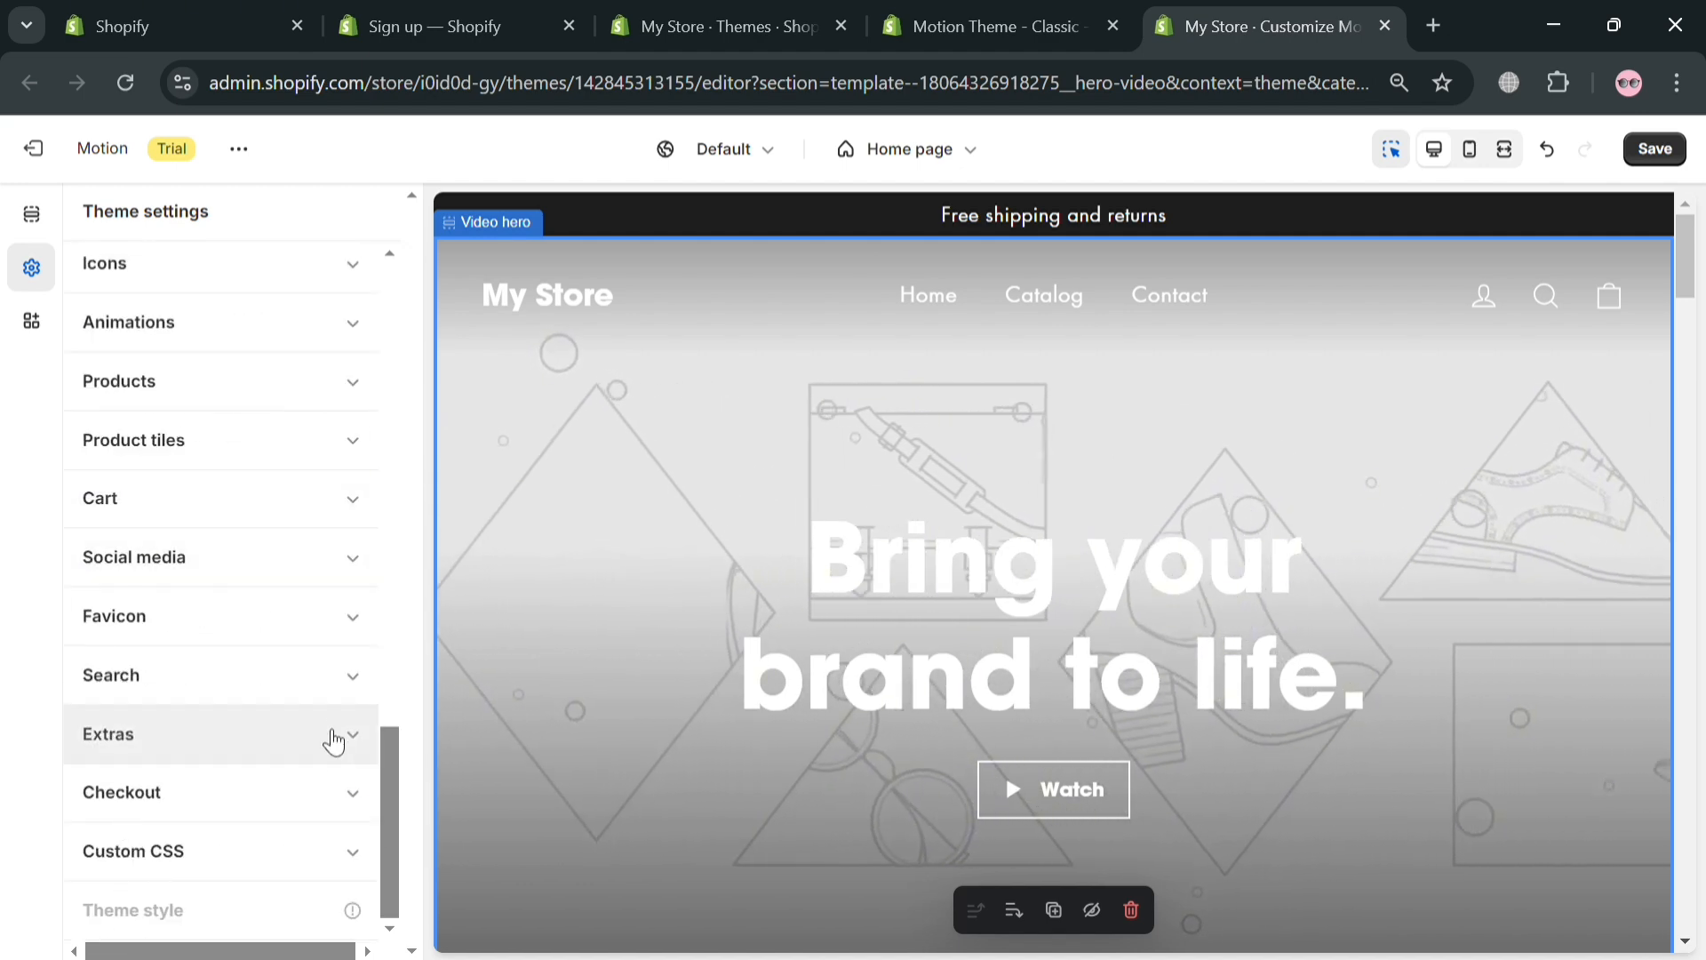
scroll(308, 565, "up", 10)
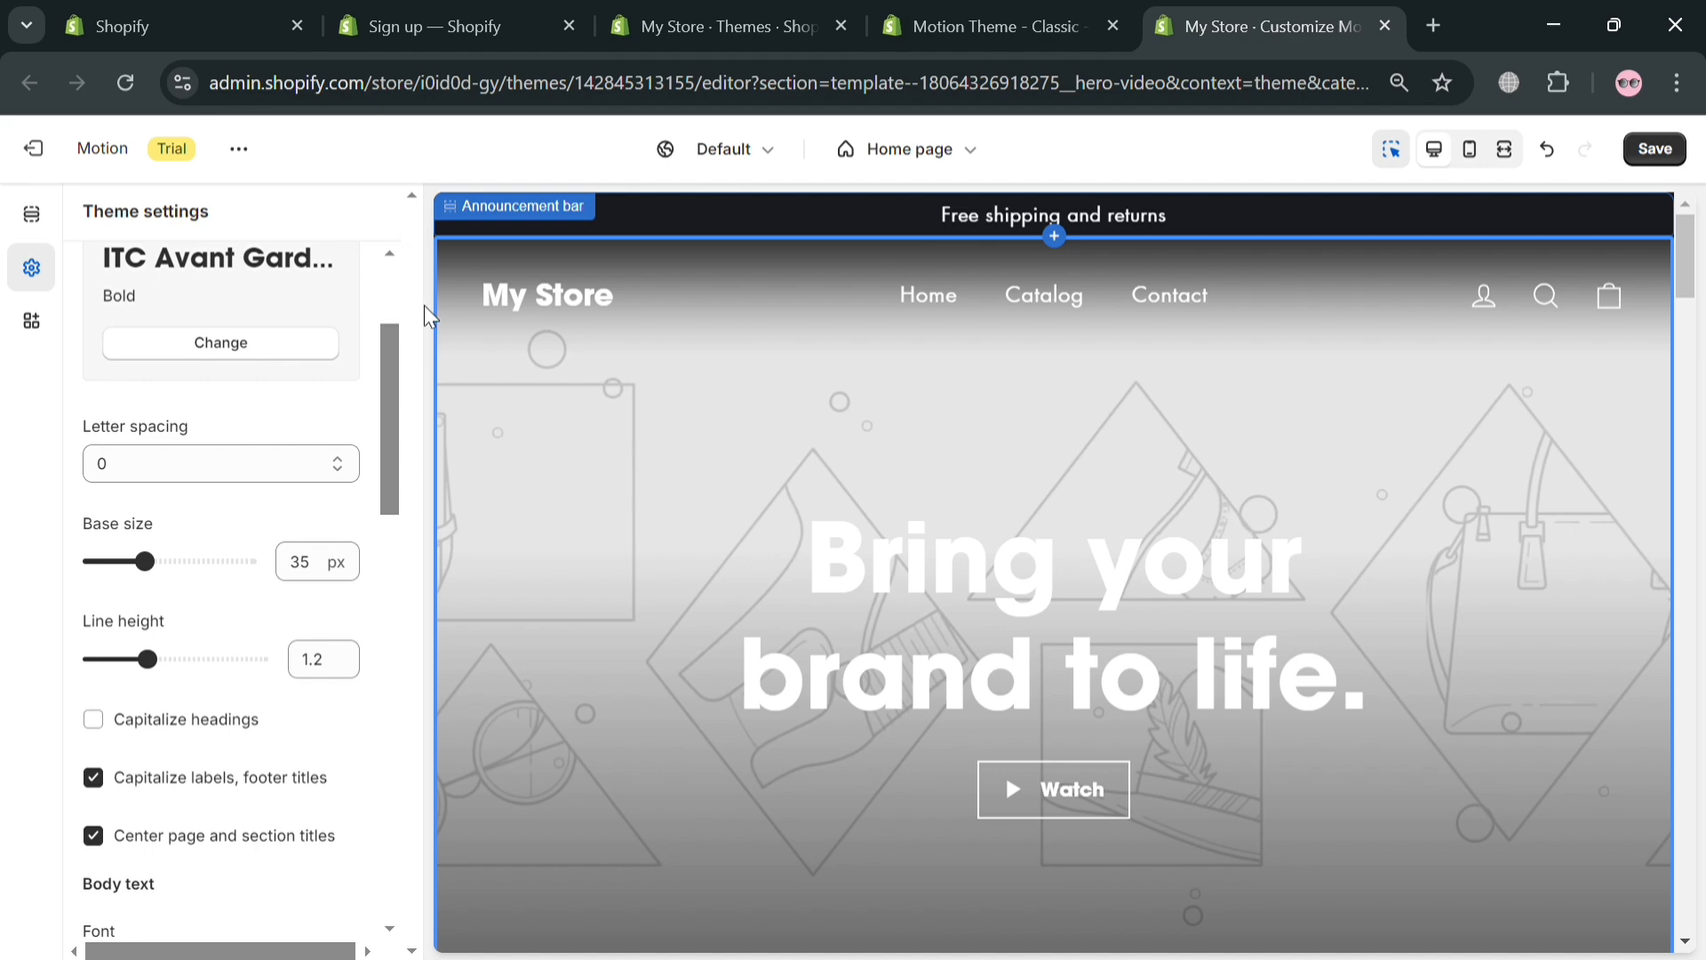
Return to the Video hero section and replace its heading with "OUR PRODUCT IS NO OTHER"
left_click(45, 233)
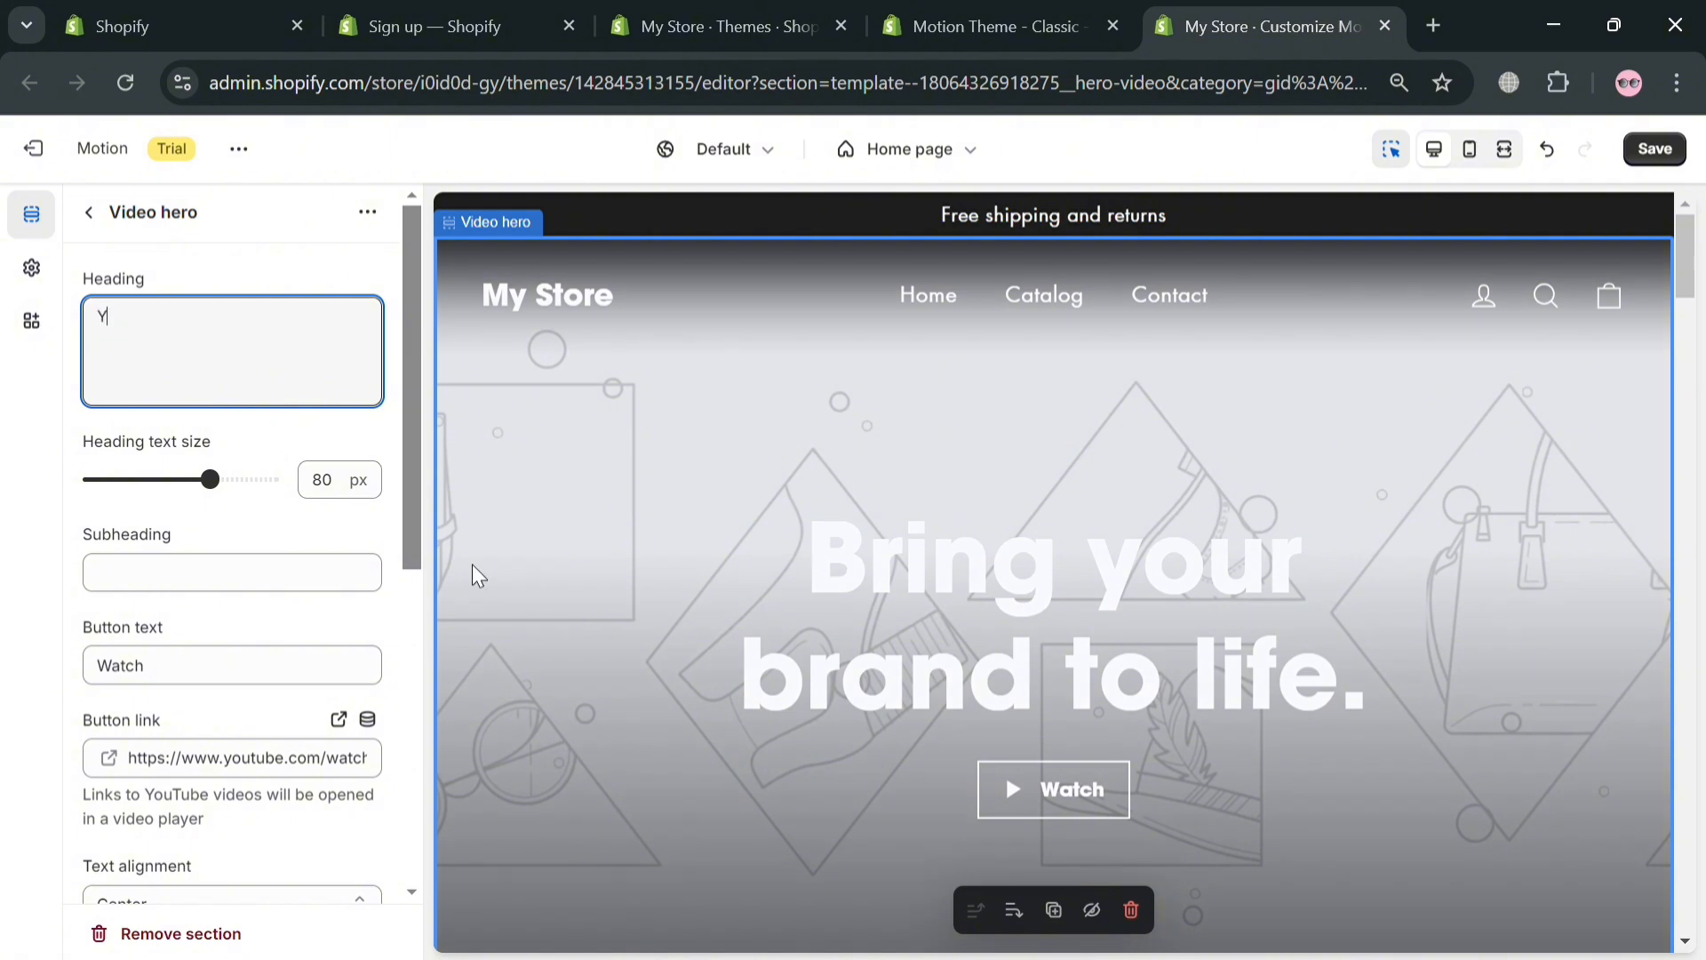
key("BackSpace")
type("OU")
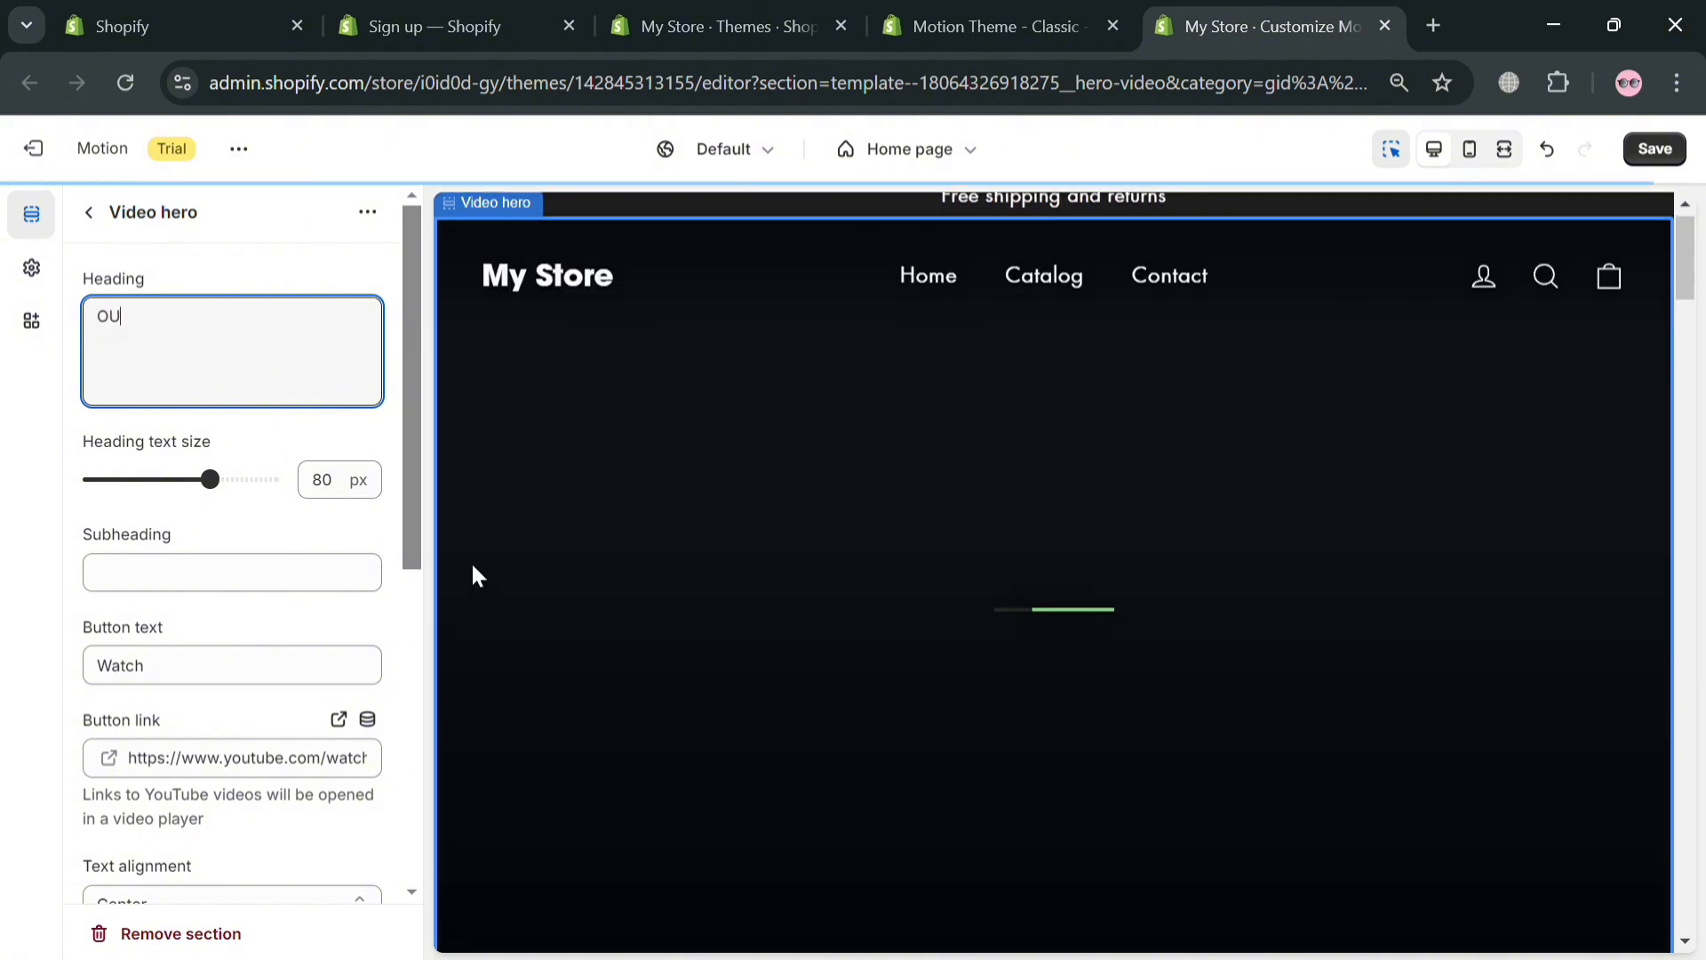
type("R SERVIE")
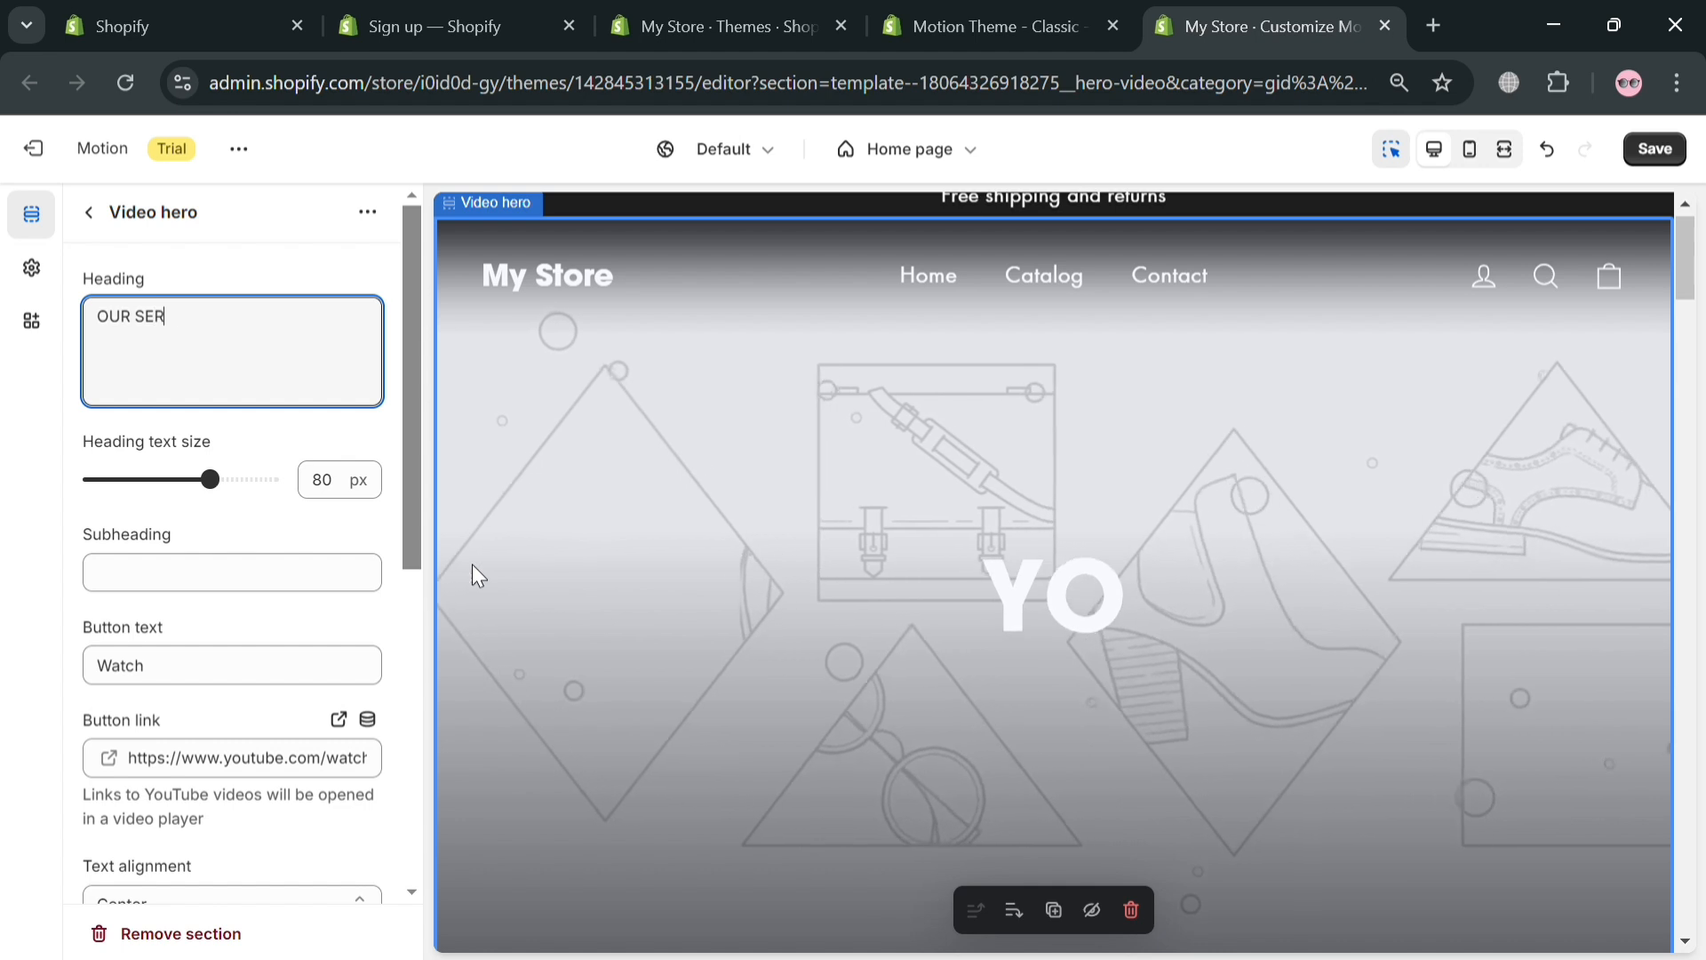
key("BackSpace")
key("BackSpace")
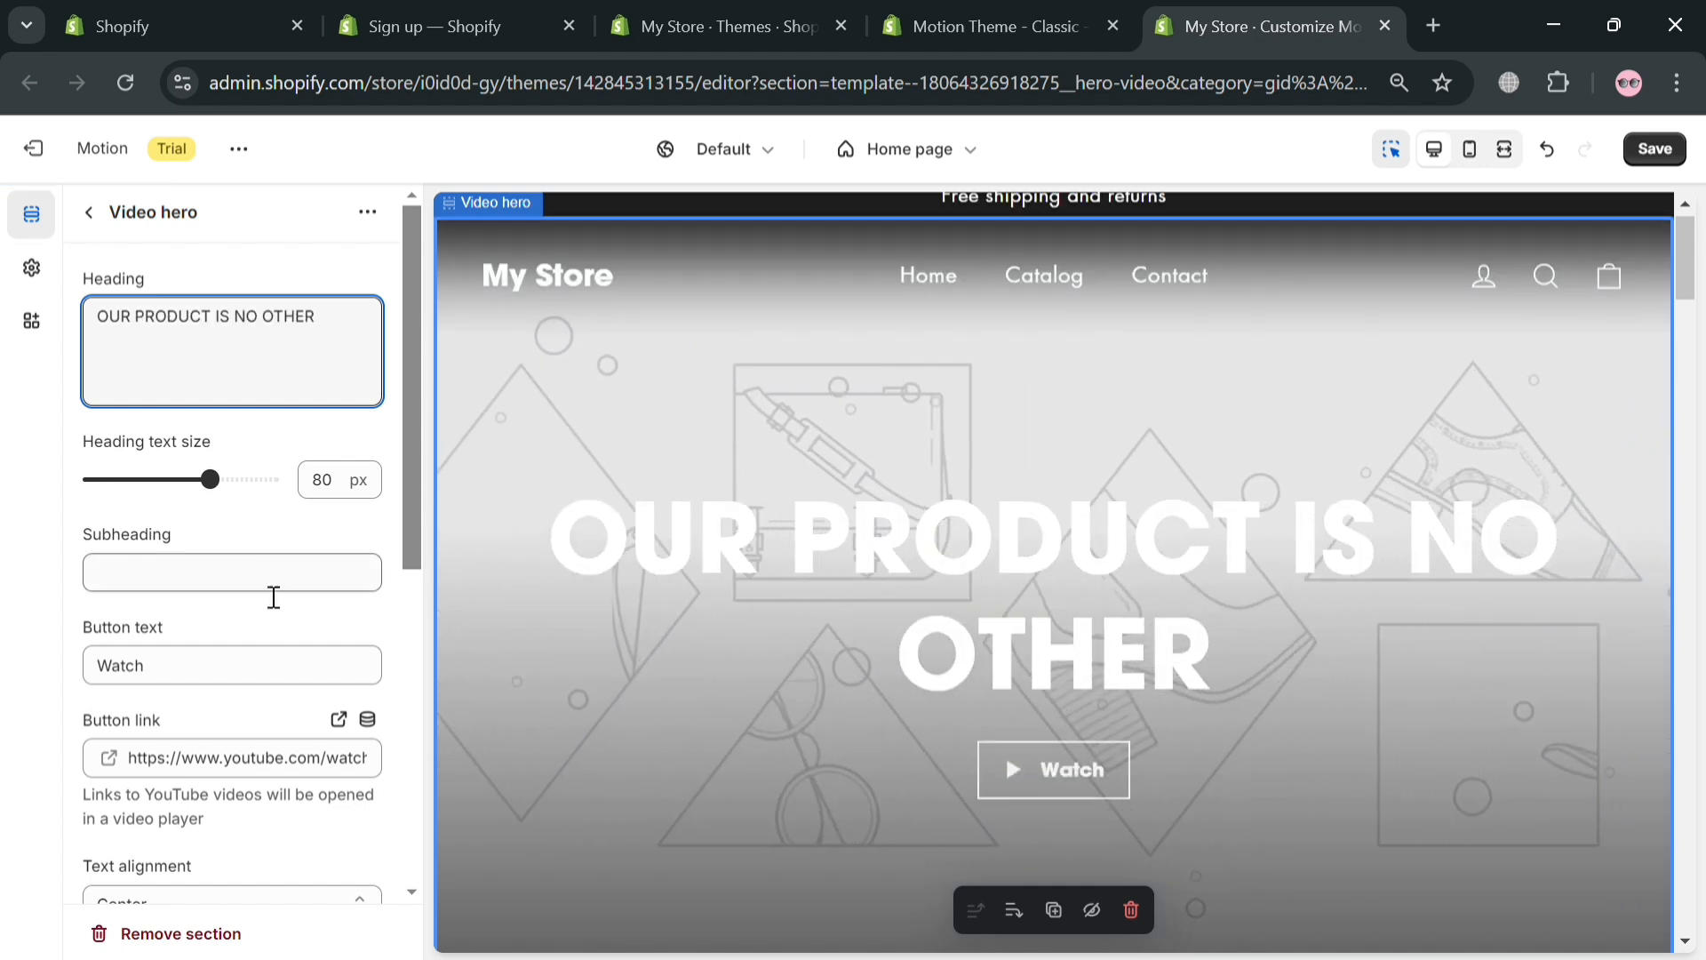
Add the subheading "Shop Now" to the Video hero section
left_click(246, 587)
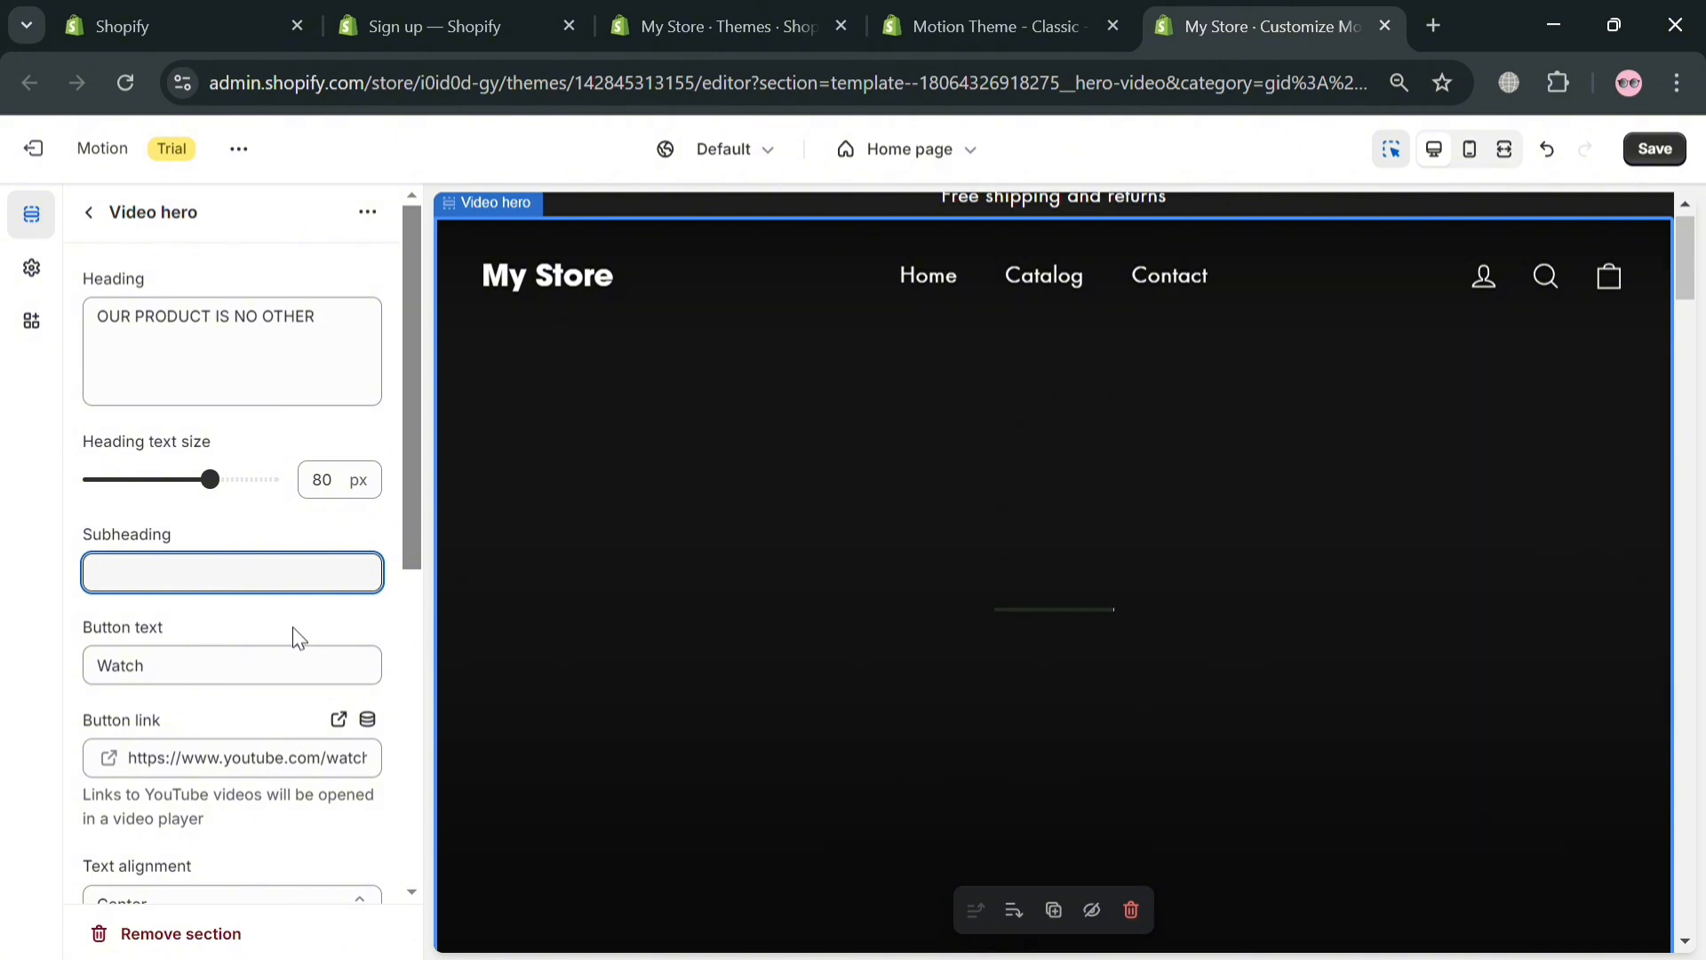
type("Shop No")
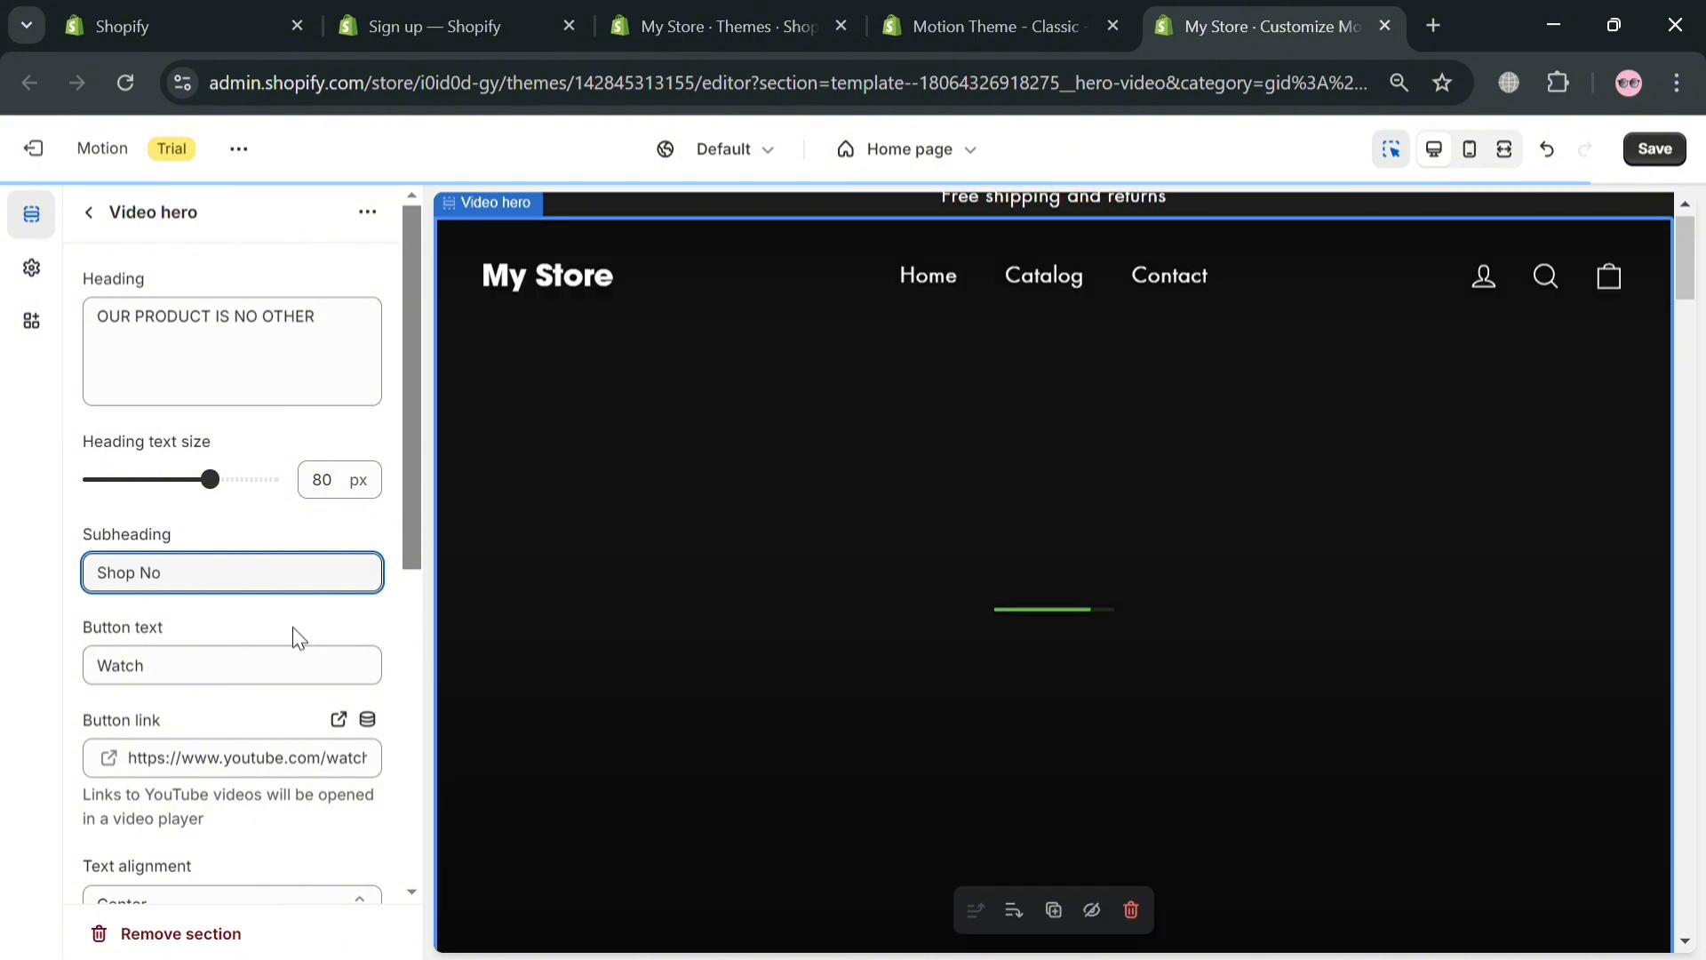
type("w")
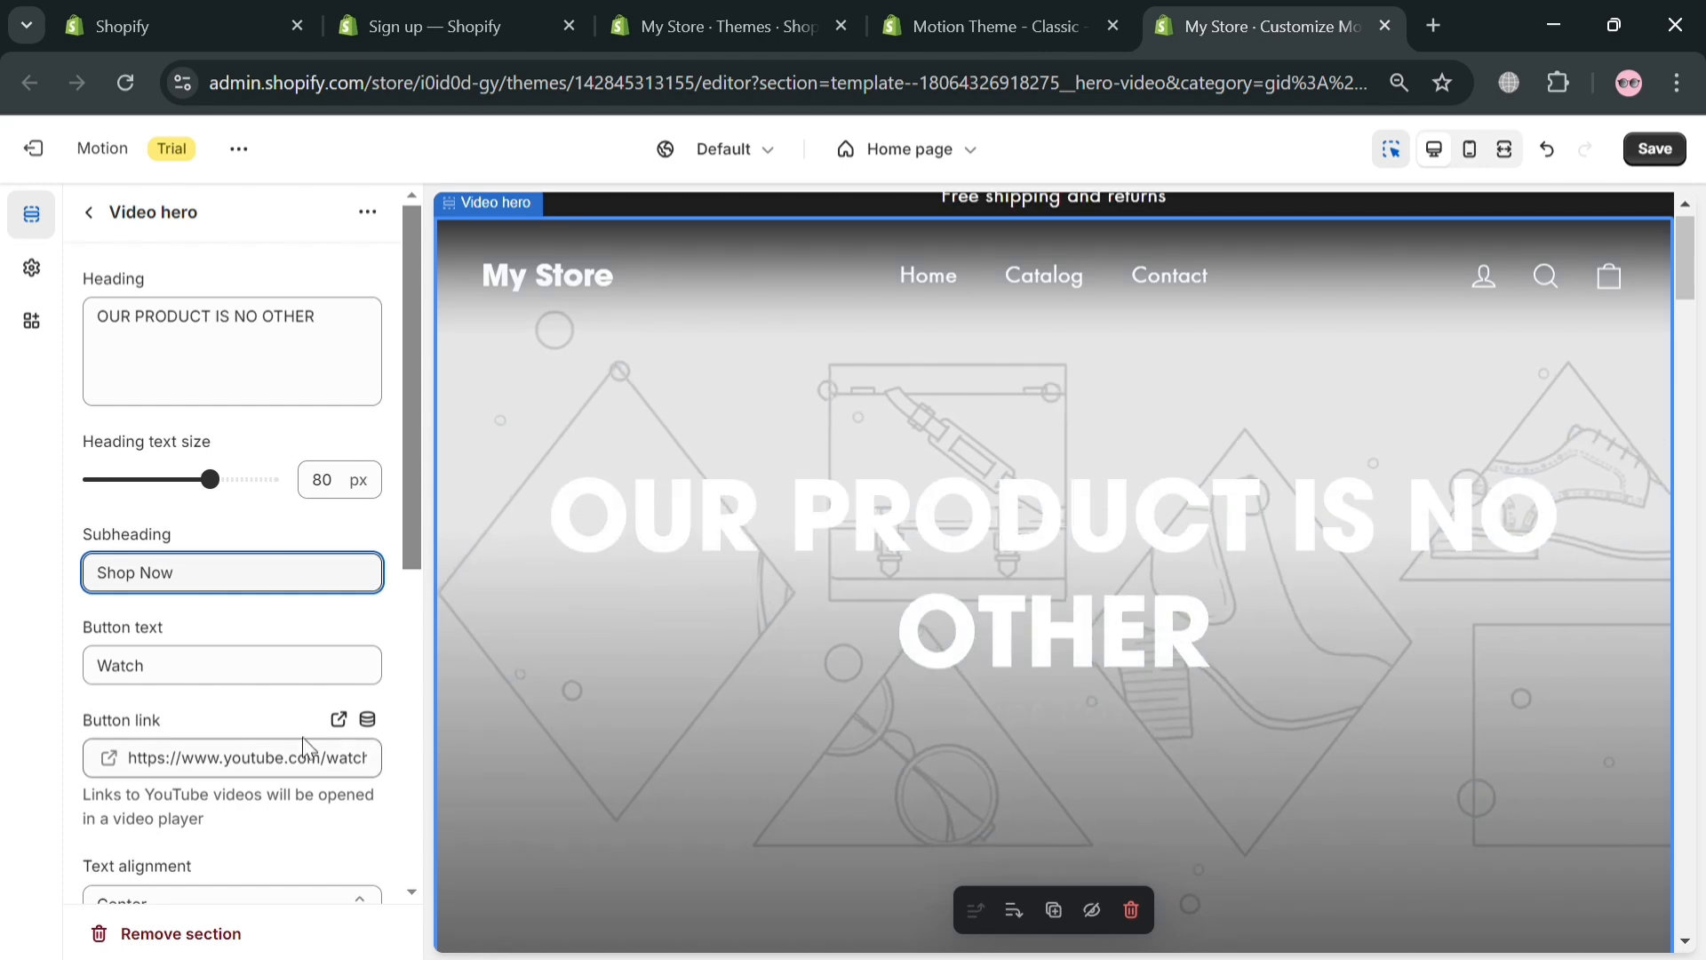
left_click(334, 624)
Review the Video hero's button link destinations, text alignment, background video link and text protection settings
scroll(319, 635, "down", 5)
scroll(240, 621, "up", 5)
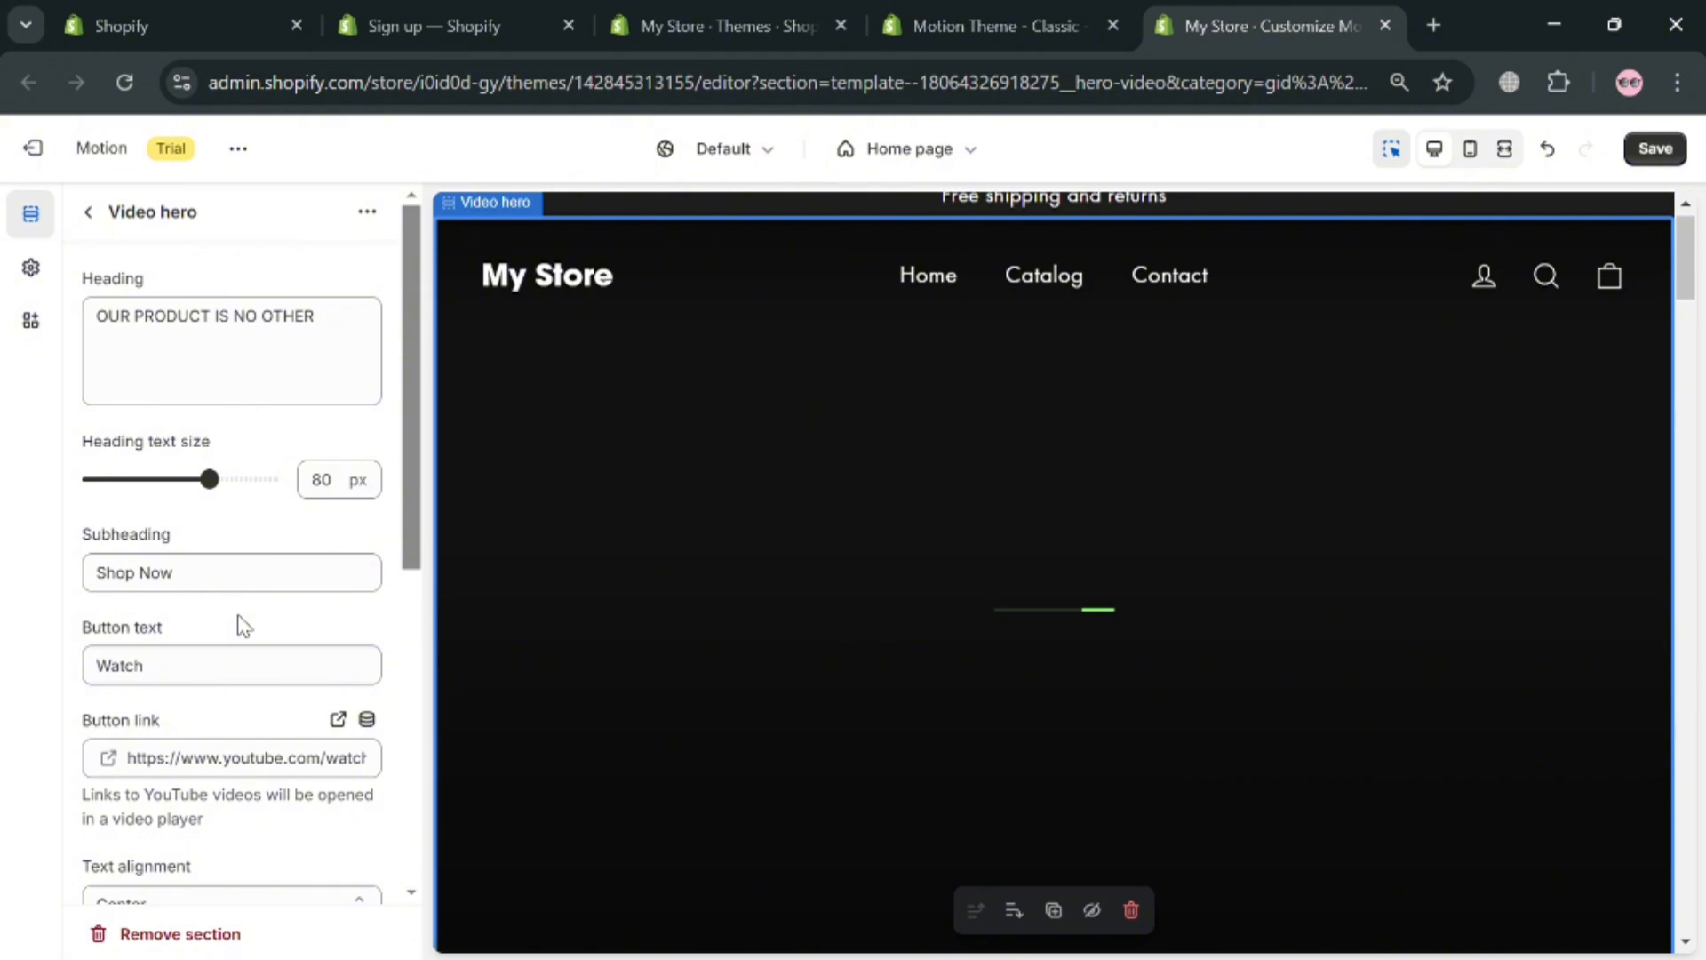
scroll(242, 622, "down", 2)
left_click(247, 624)
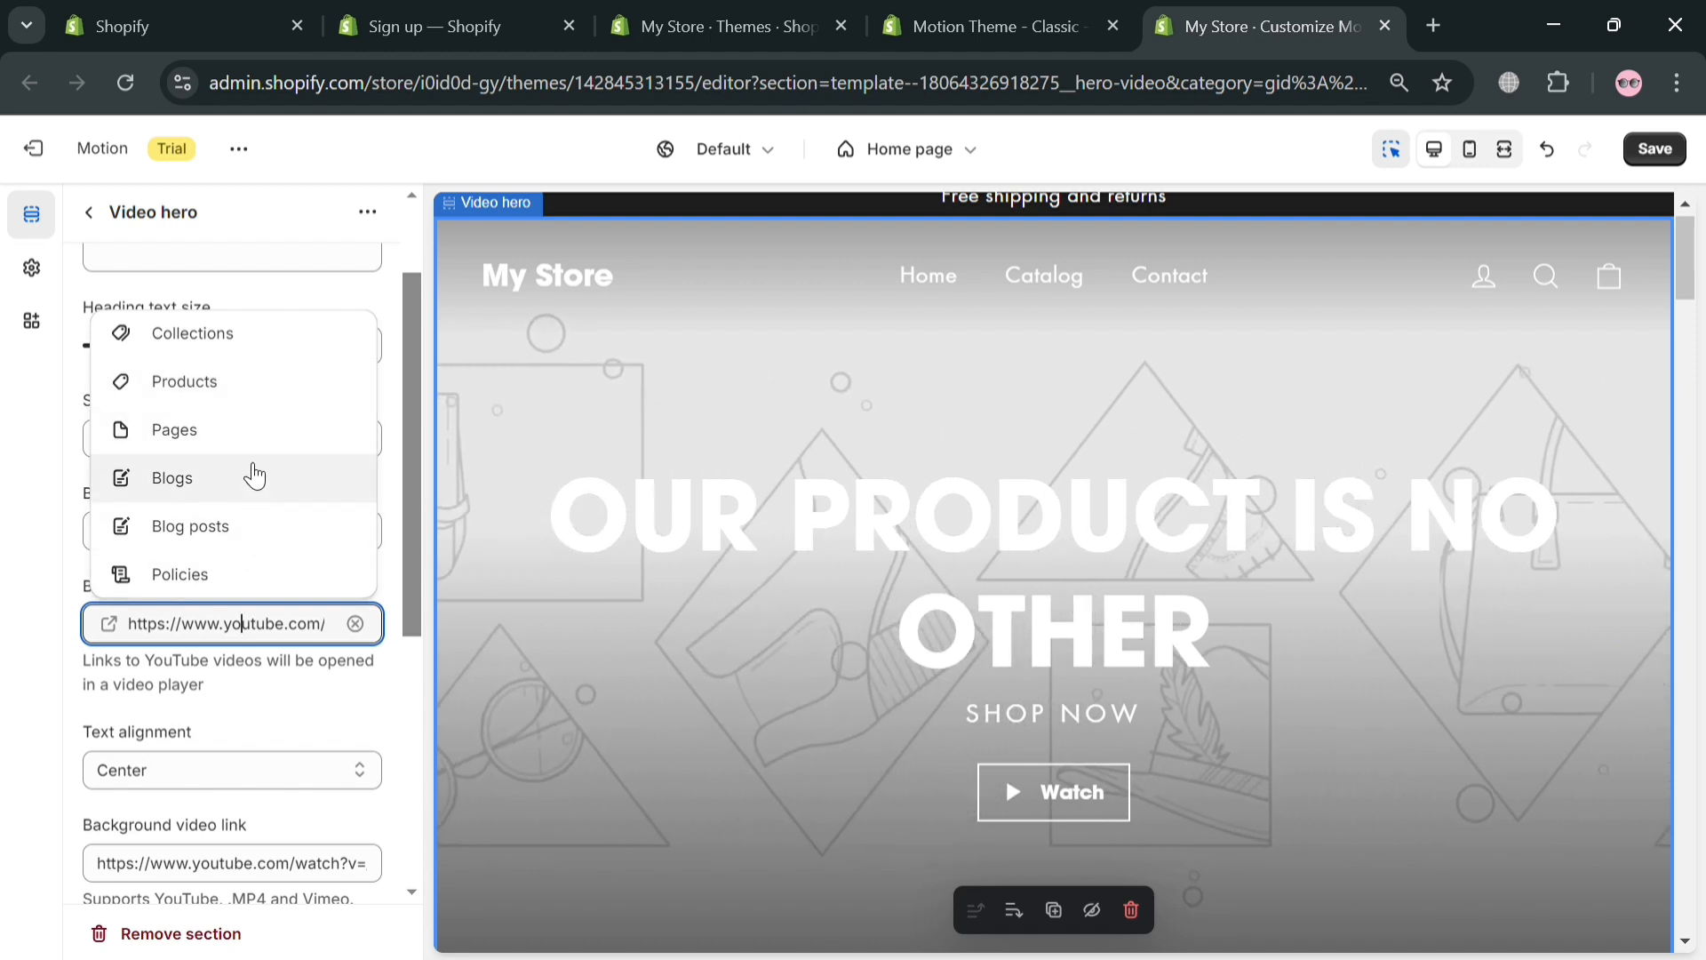
left_click(278, 525)
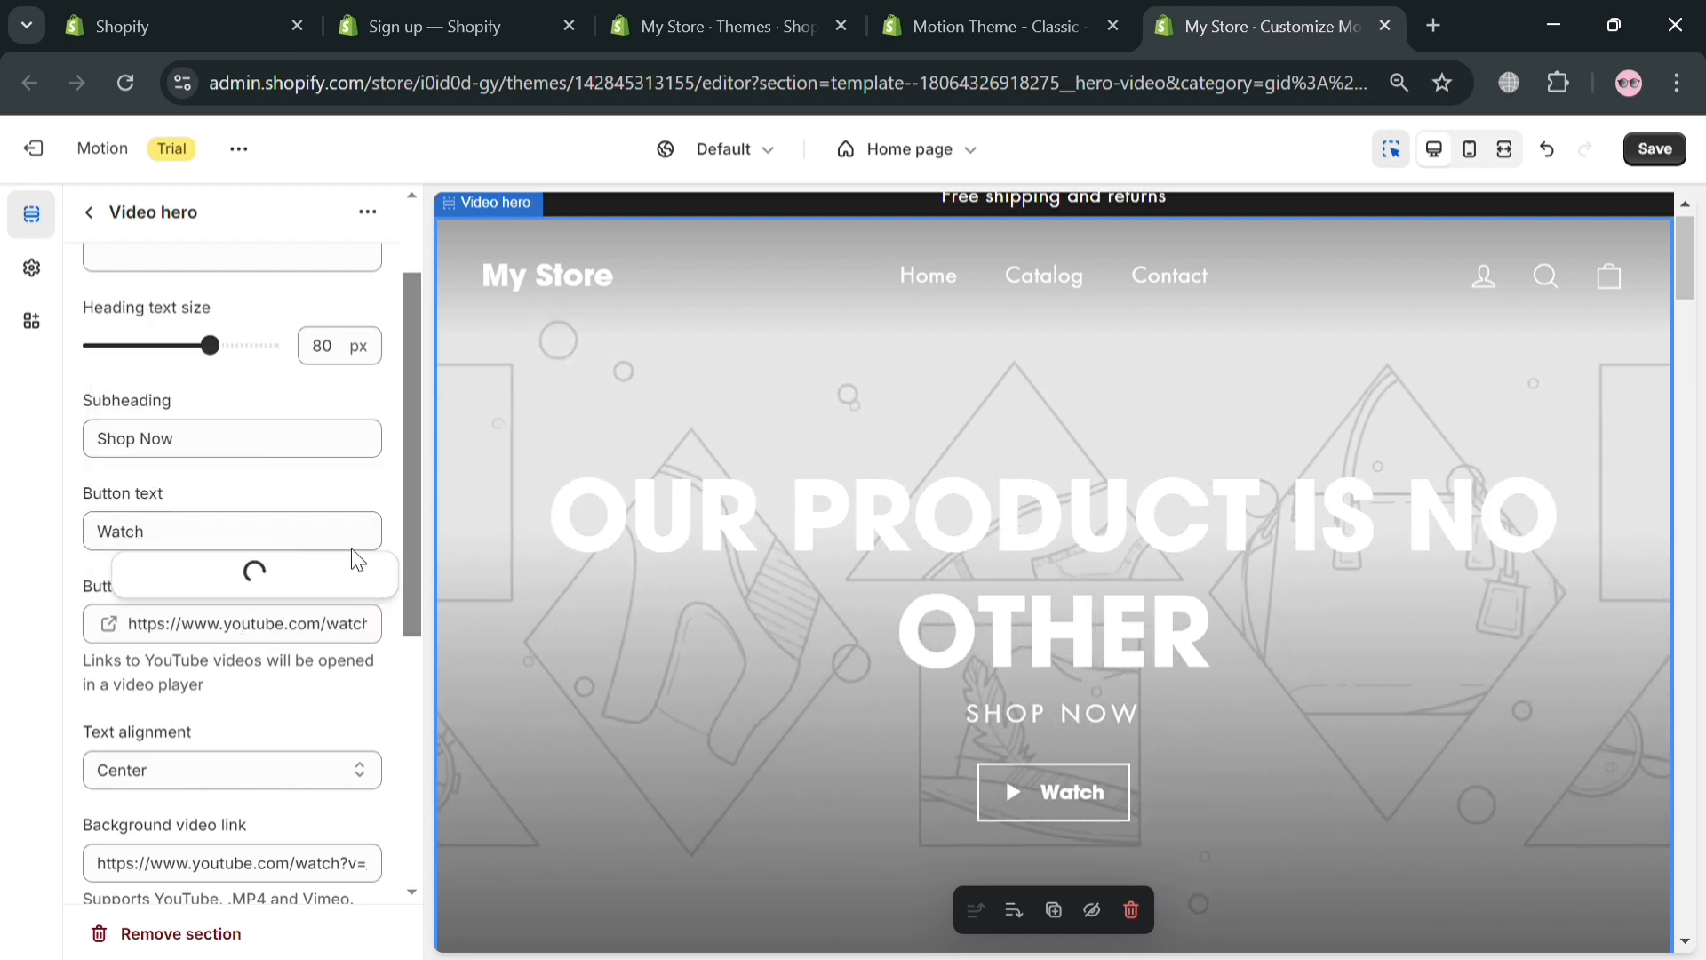
left_click(273, 540)
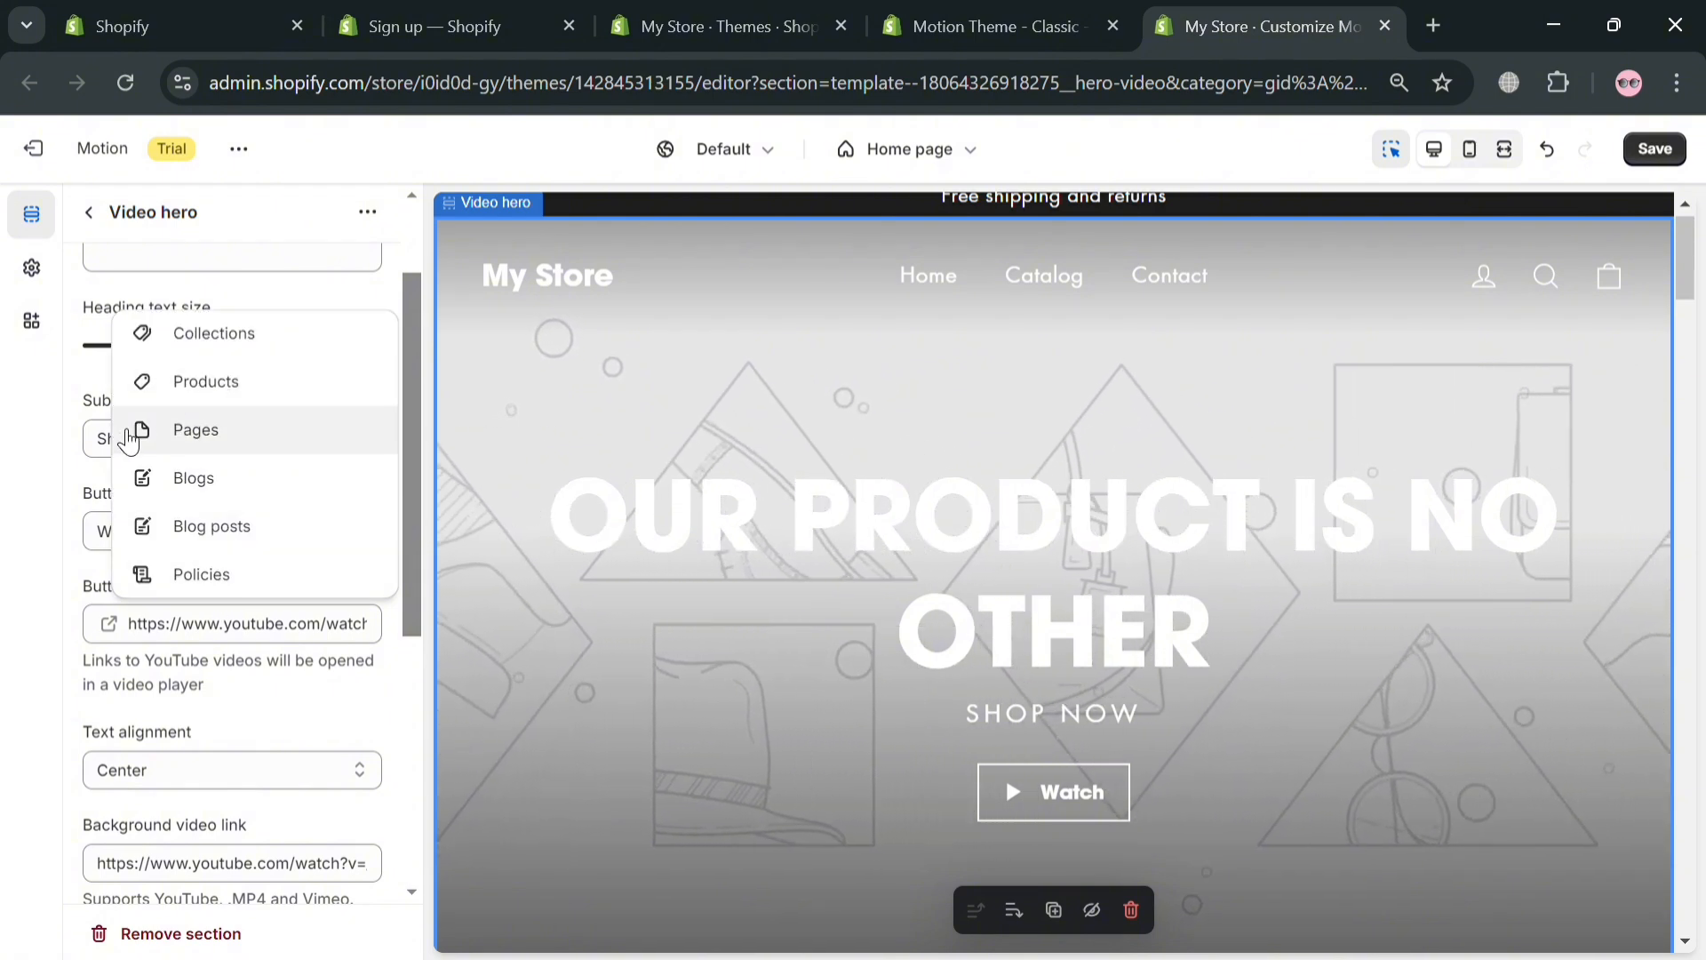
left_click(202, 600)
scroll(240, 638, "down", 1)
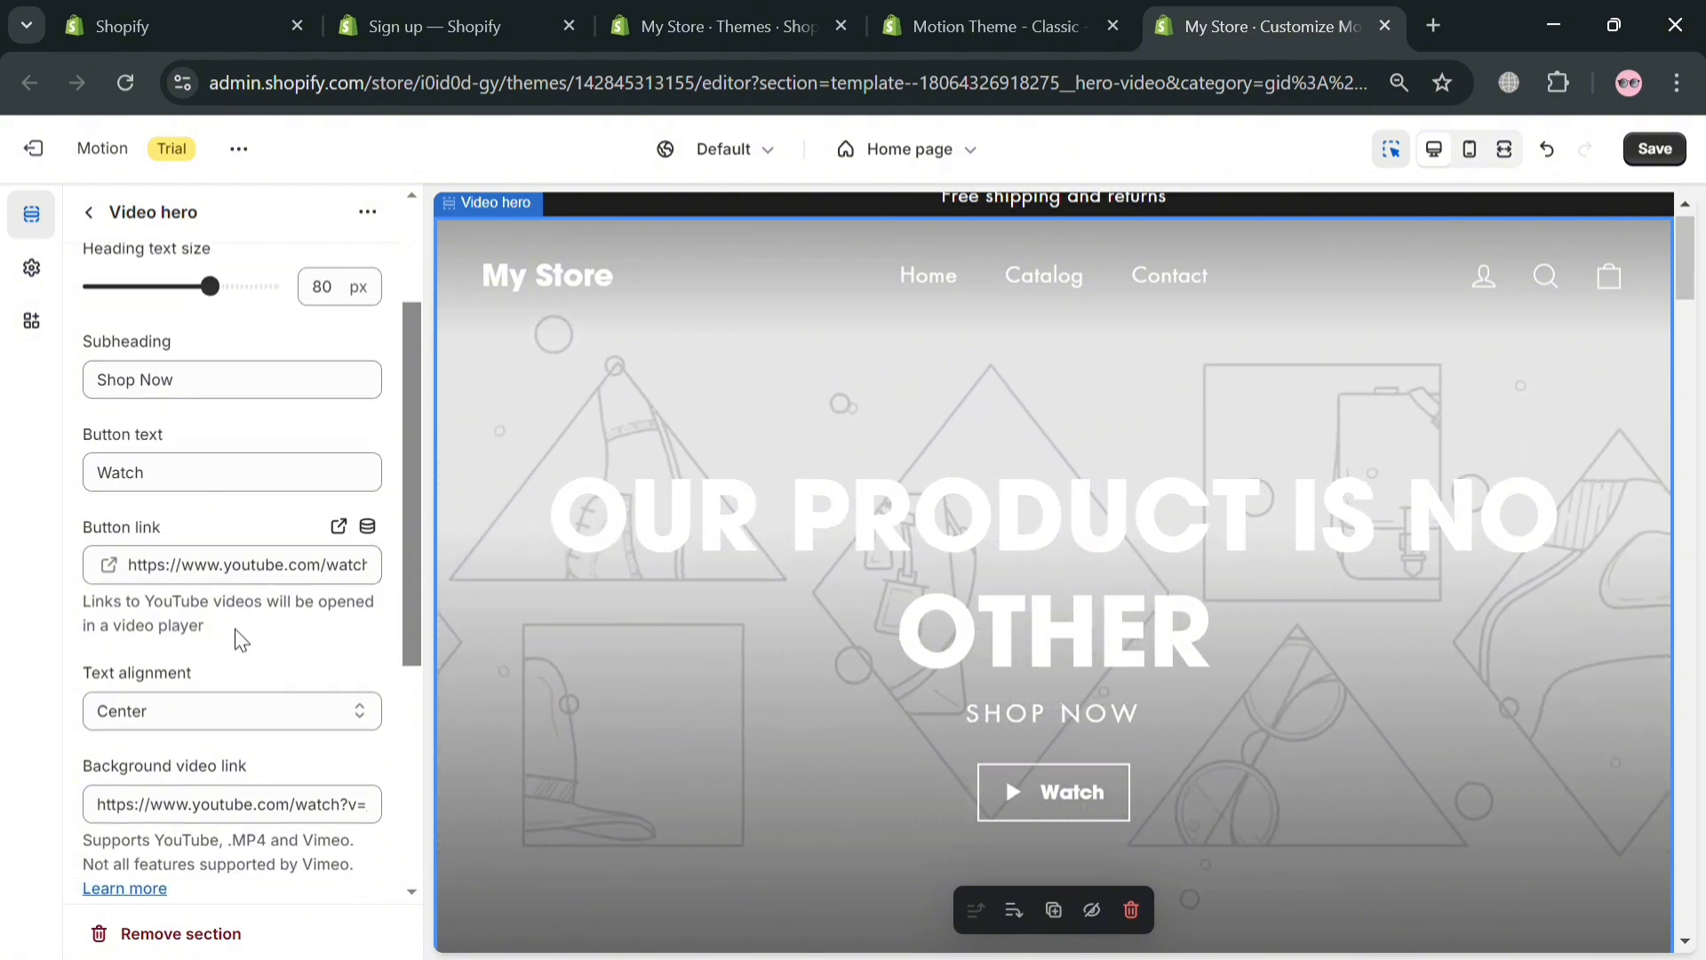
scroll(240, 638, "down", 3)
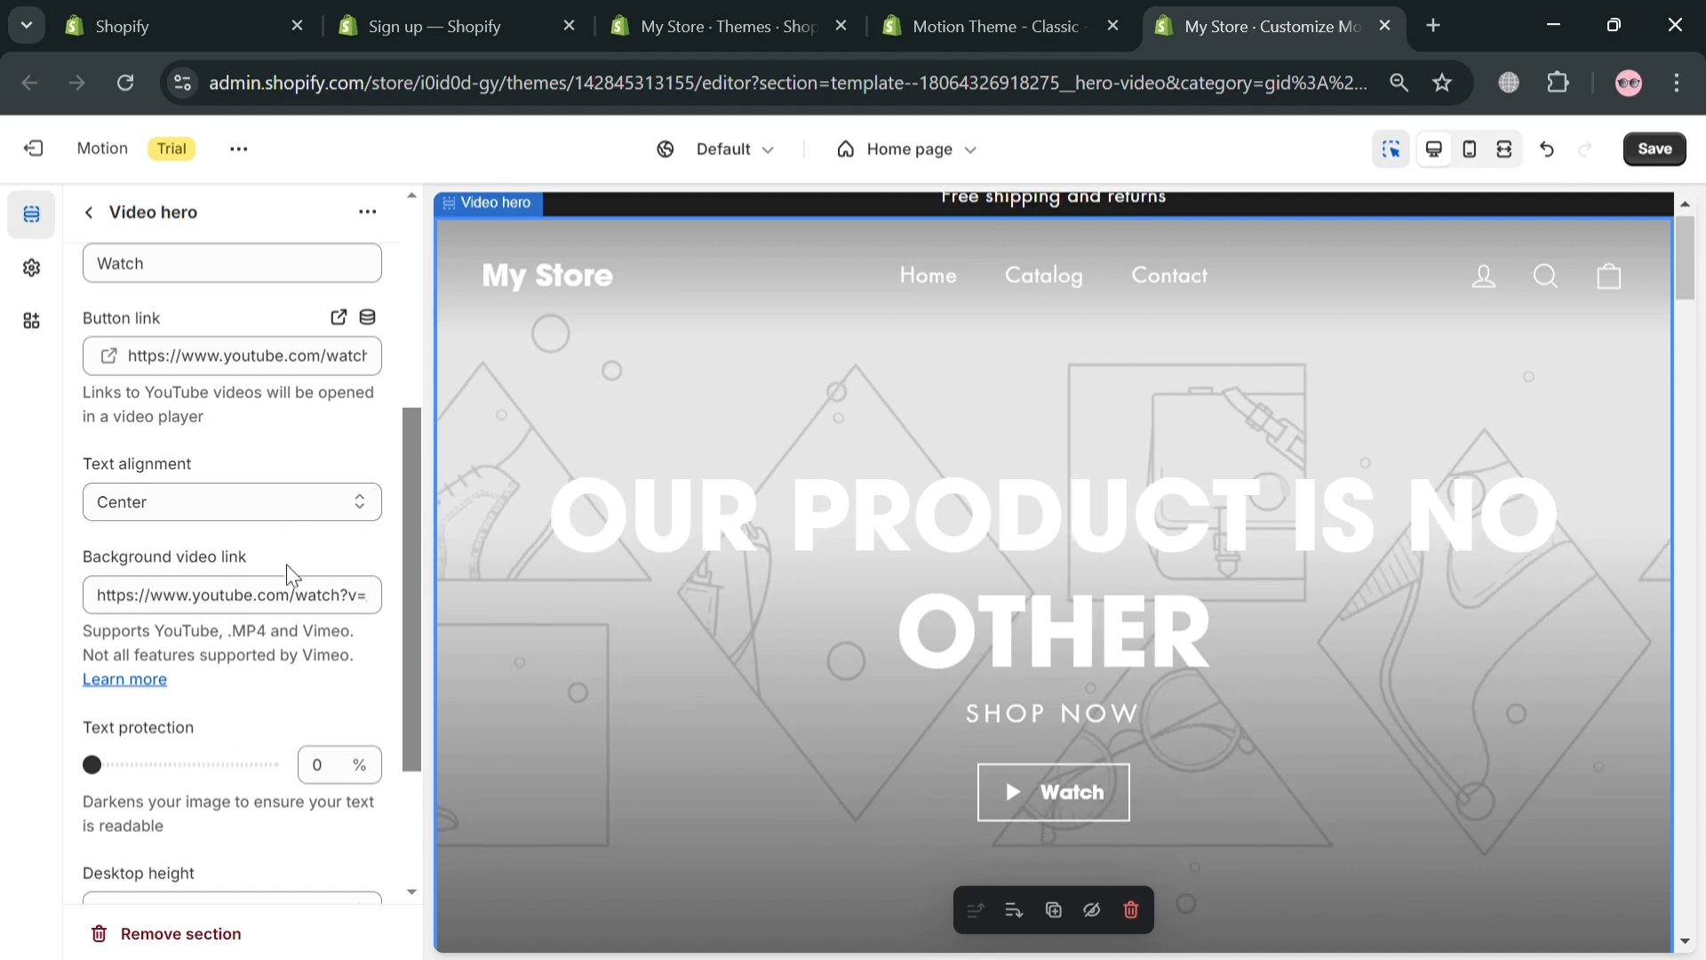
Review the Video hero's background video link, desktop and mobile height, and heading settings
left_click(294, 597)
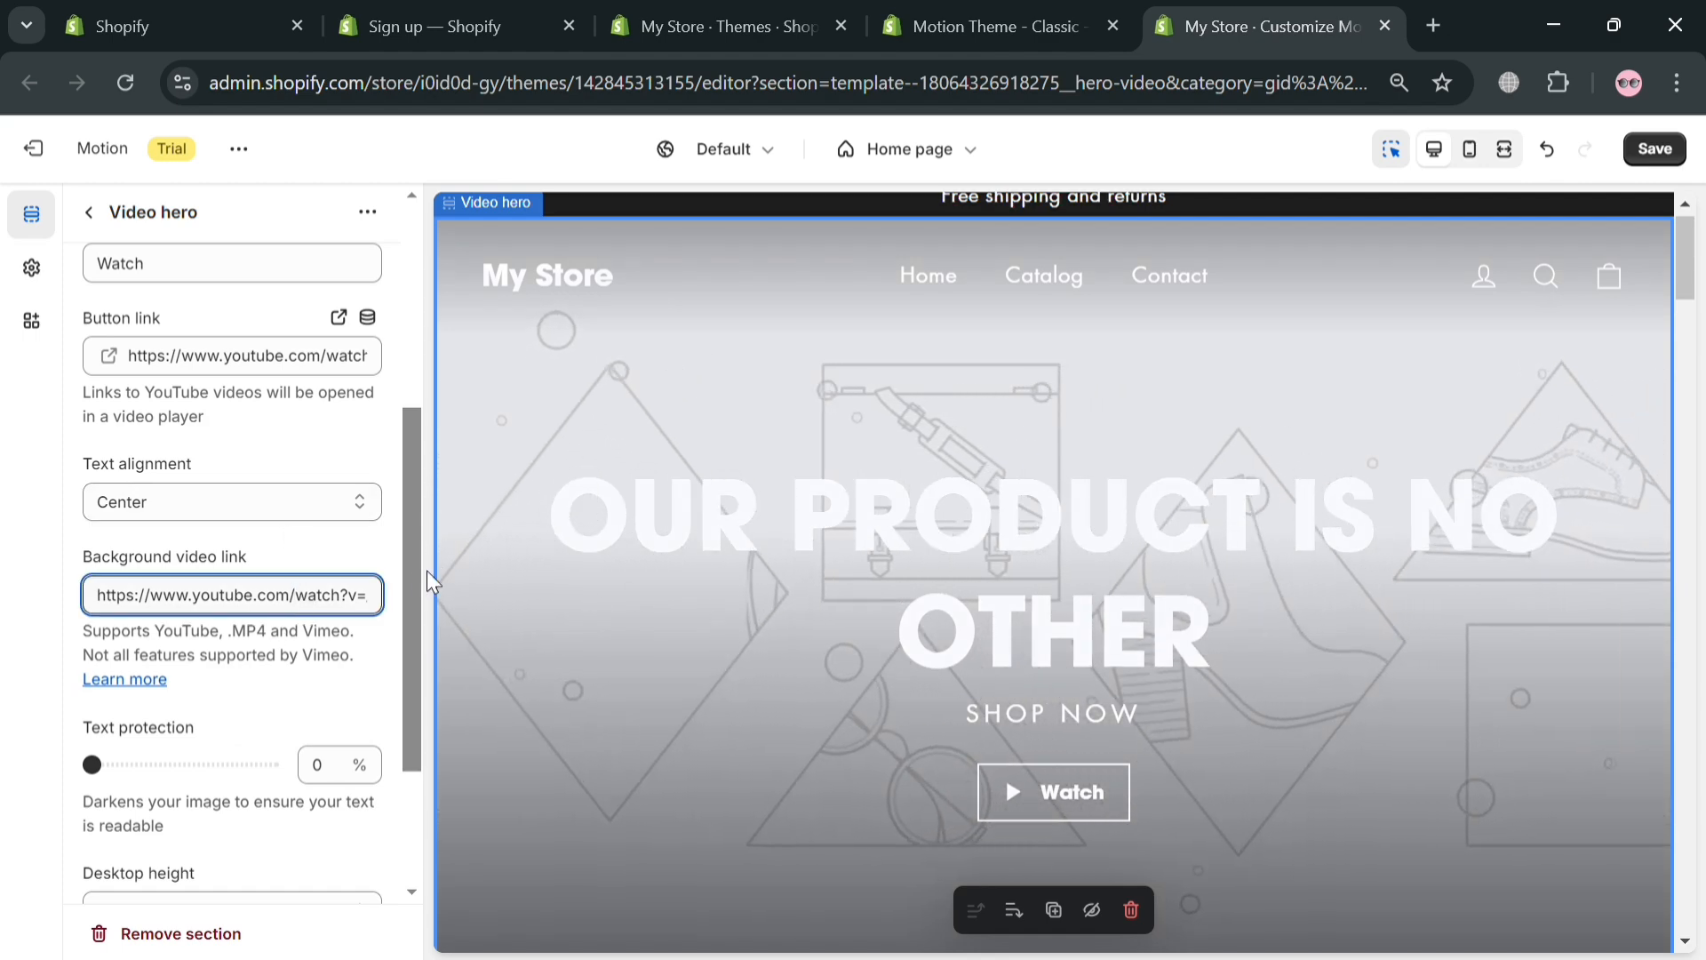
scroll(281, 613, "down", 3)
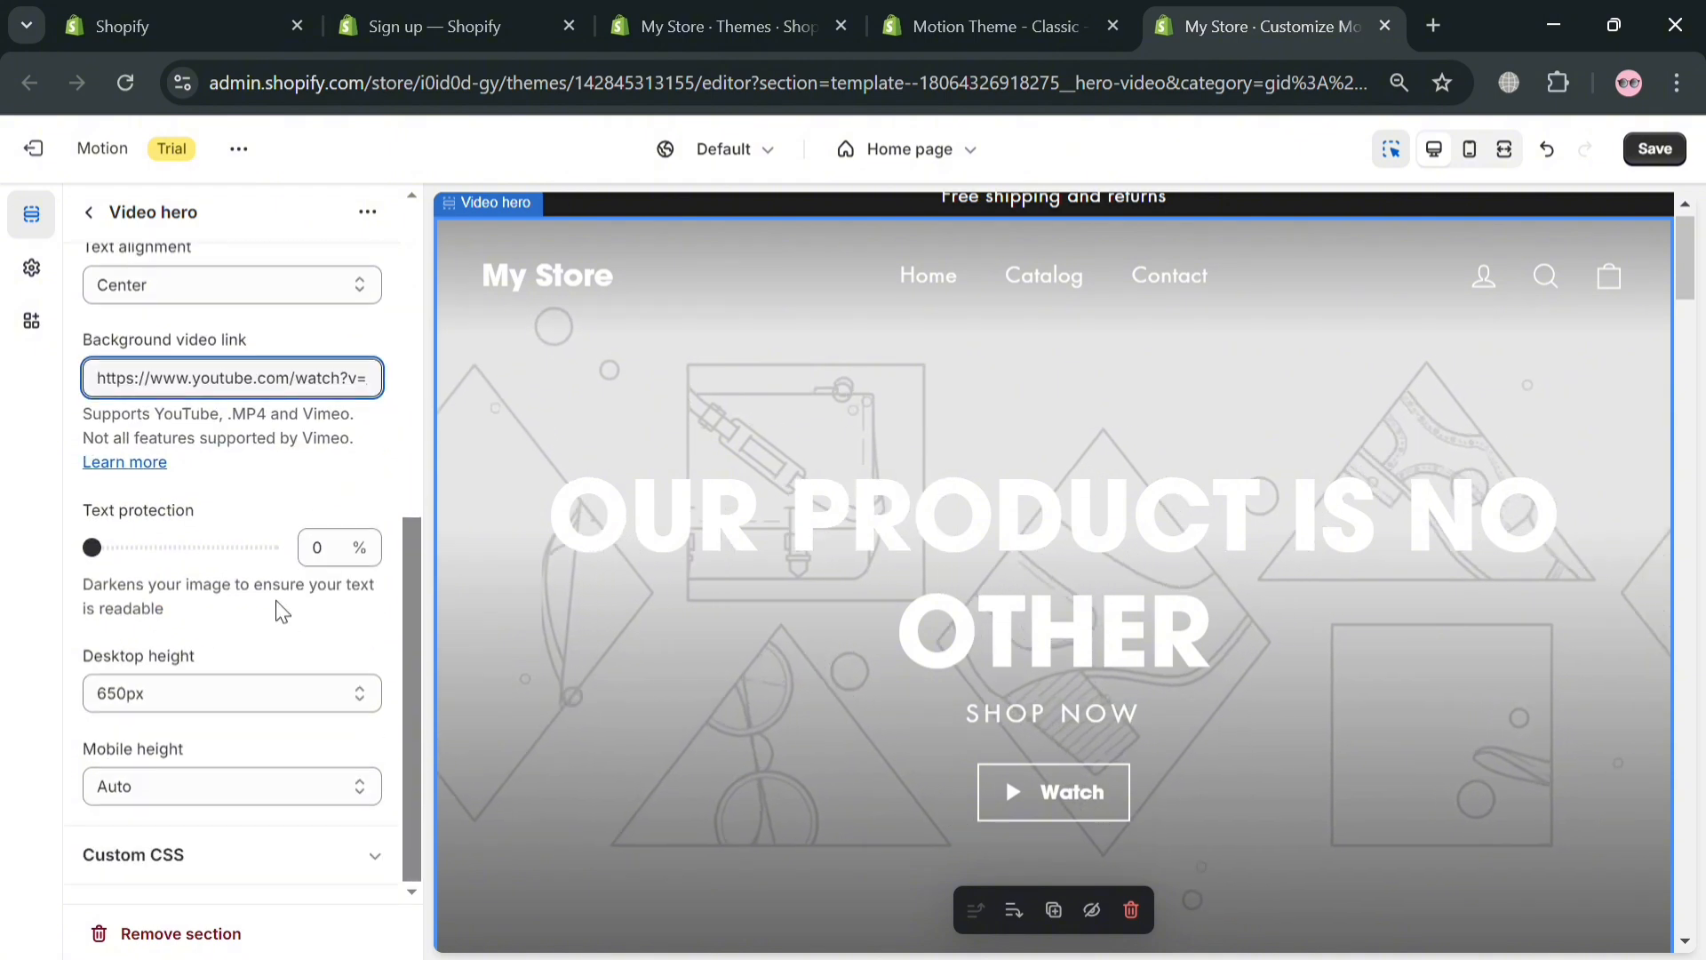
left_click(260, 700)
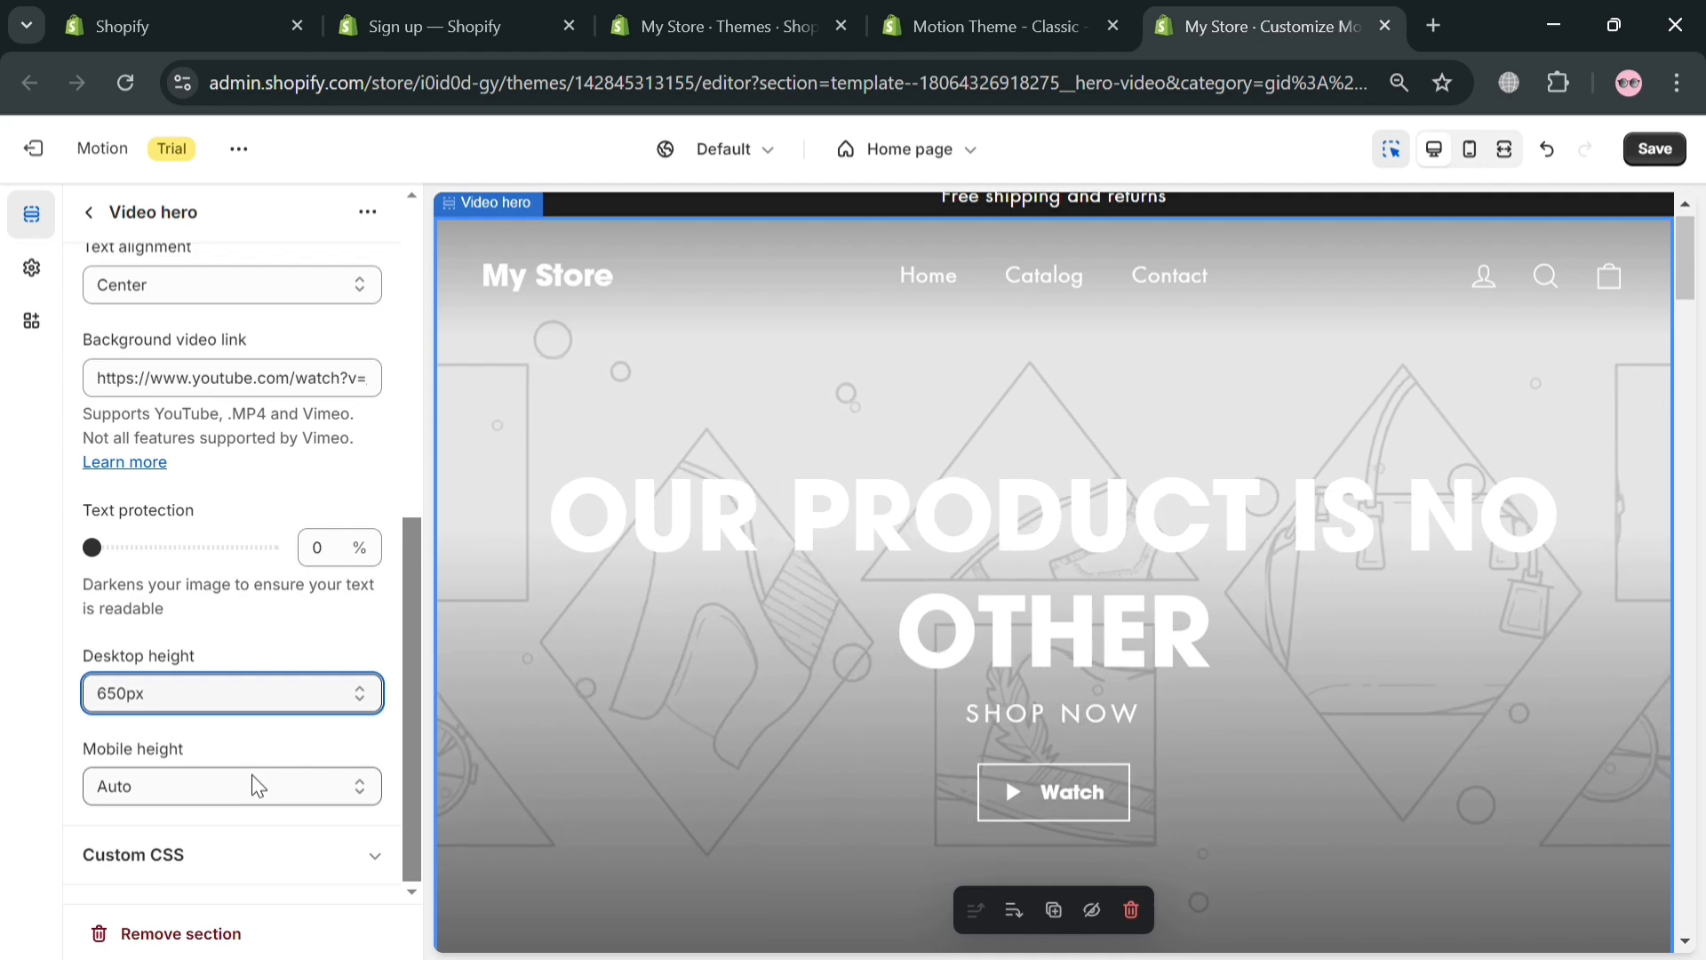
scroll(253, 775, "up", 6)
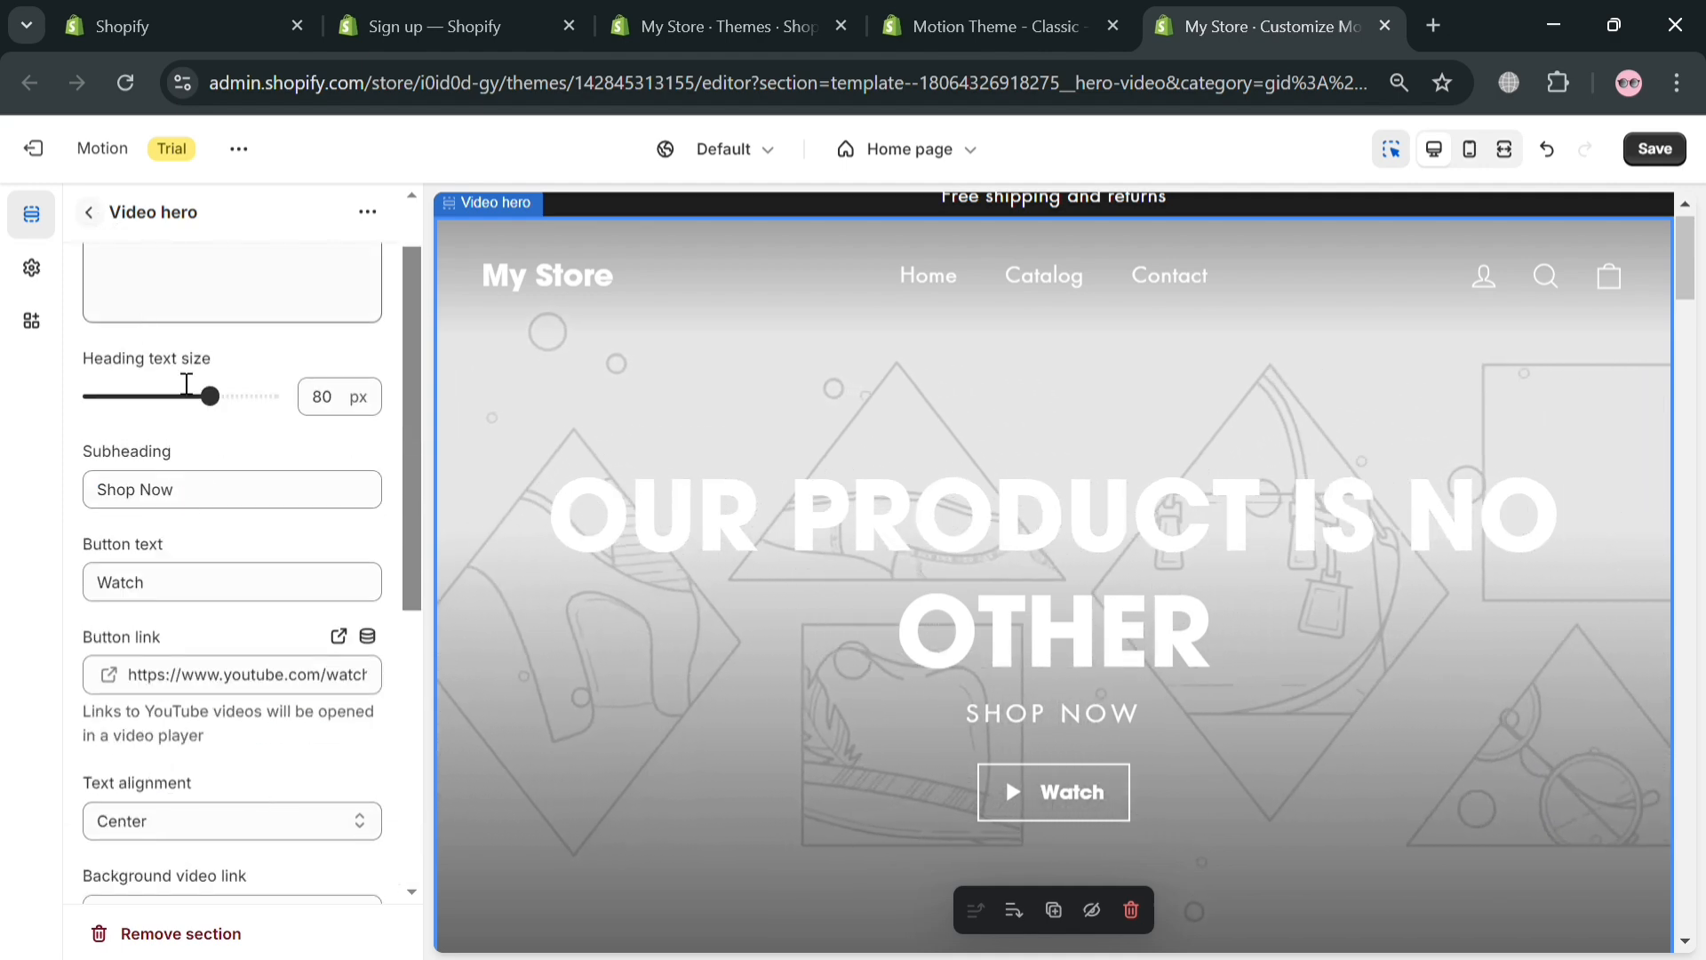
scroll(186, 384, "up", 1)
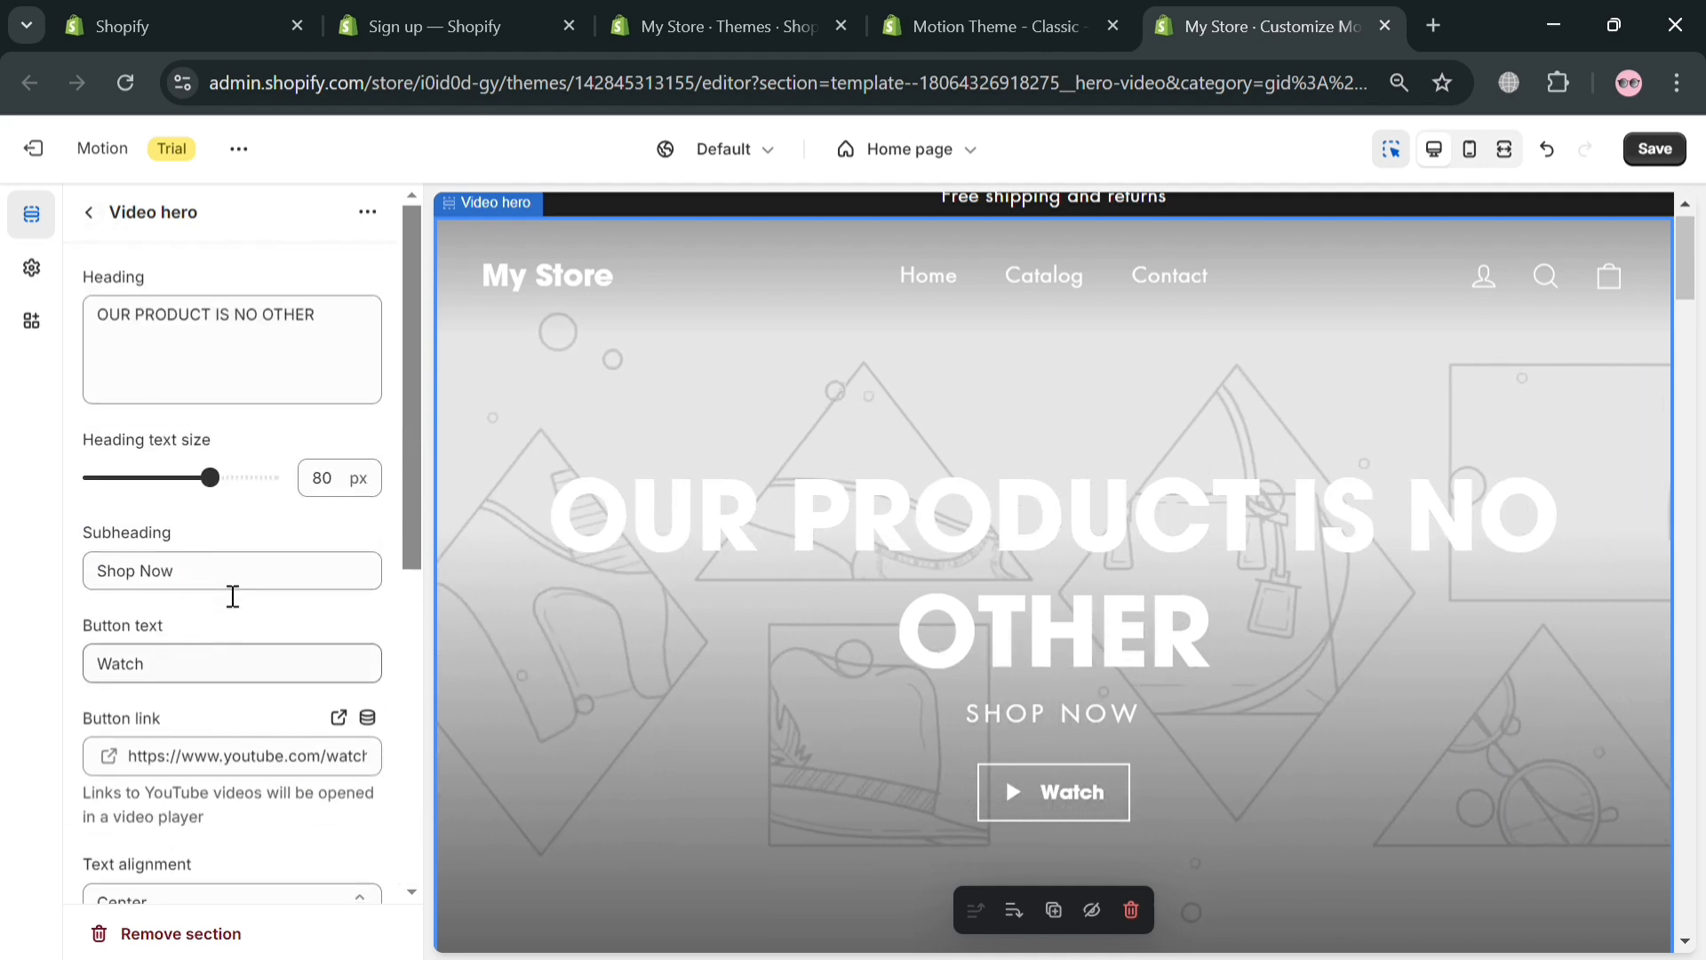
Return to the home page section list and review the sections that can be added to the header group
left_click(88, 213)
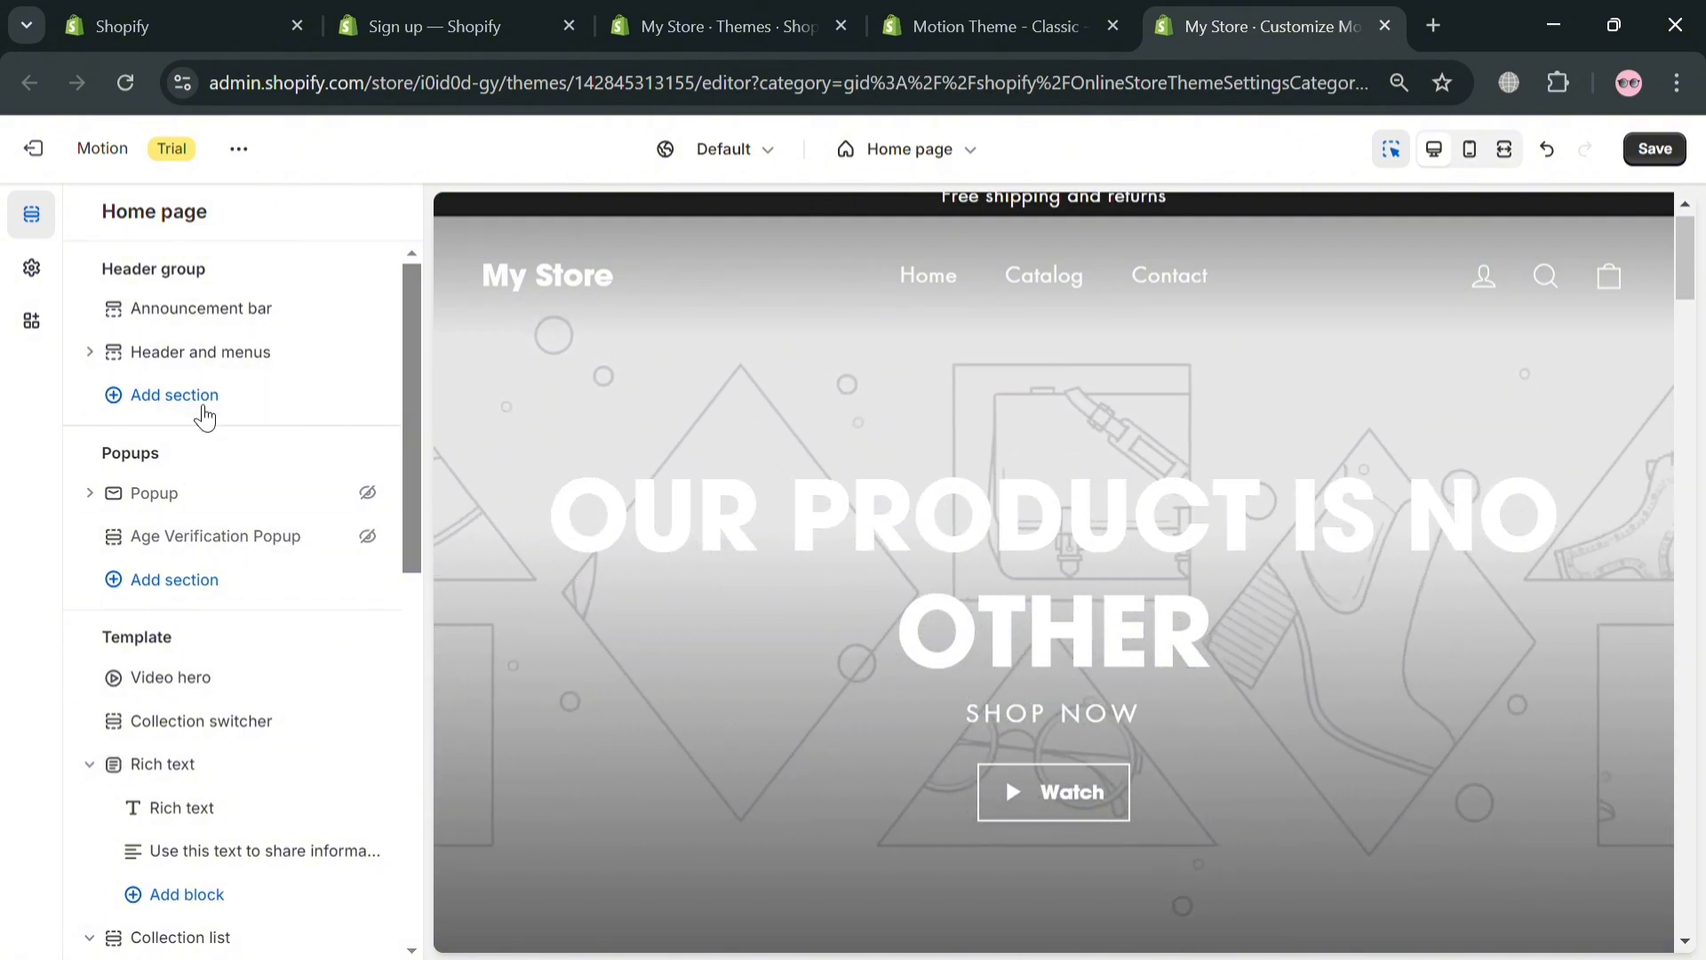
left_click(206, 402)
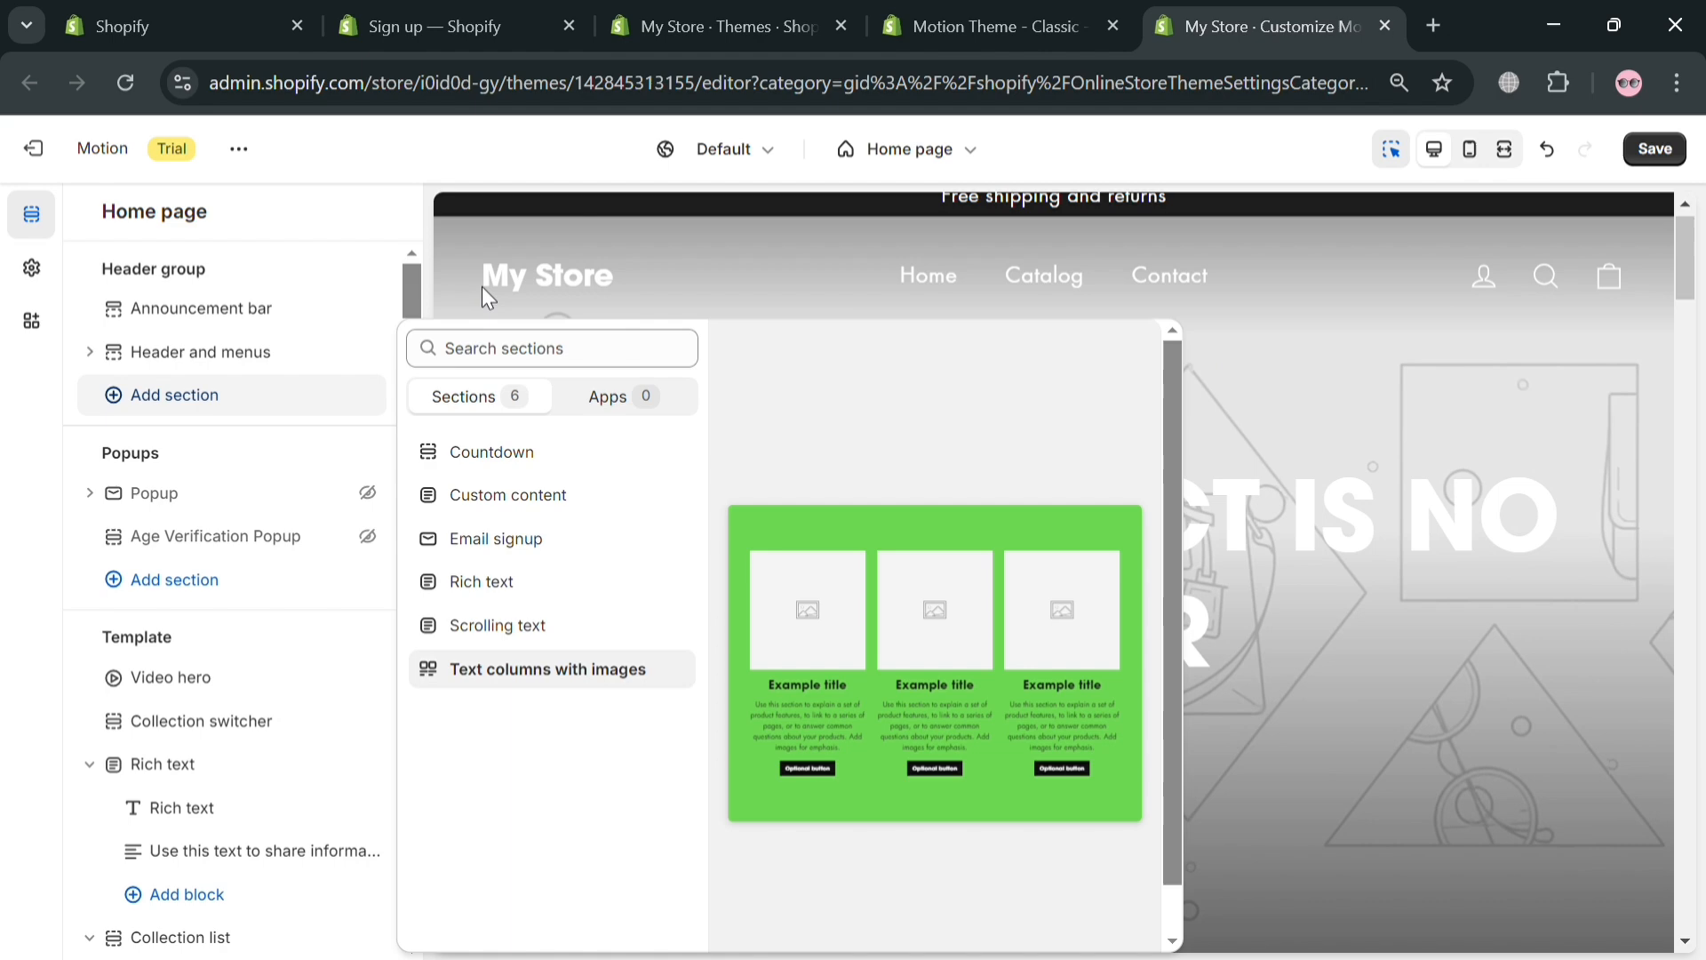
left_click(36, 219)
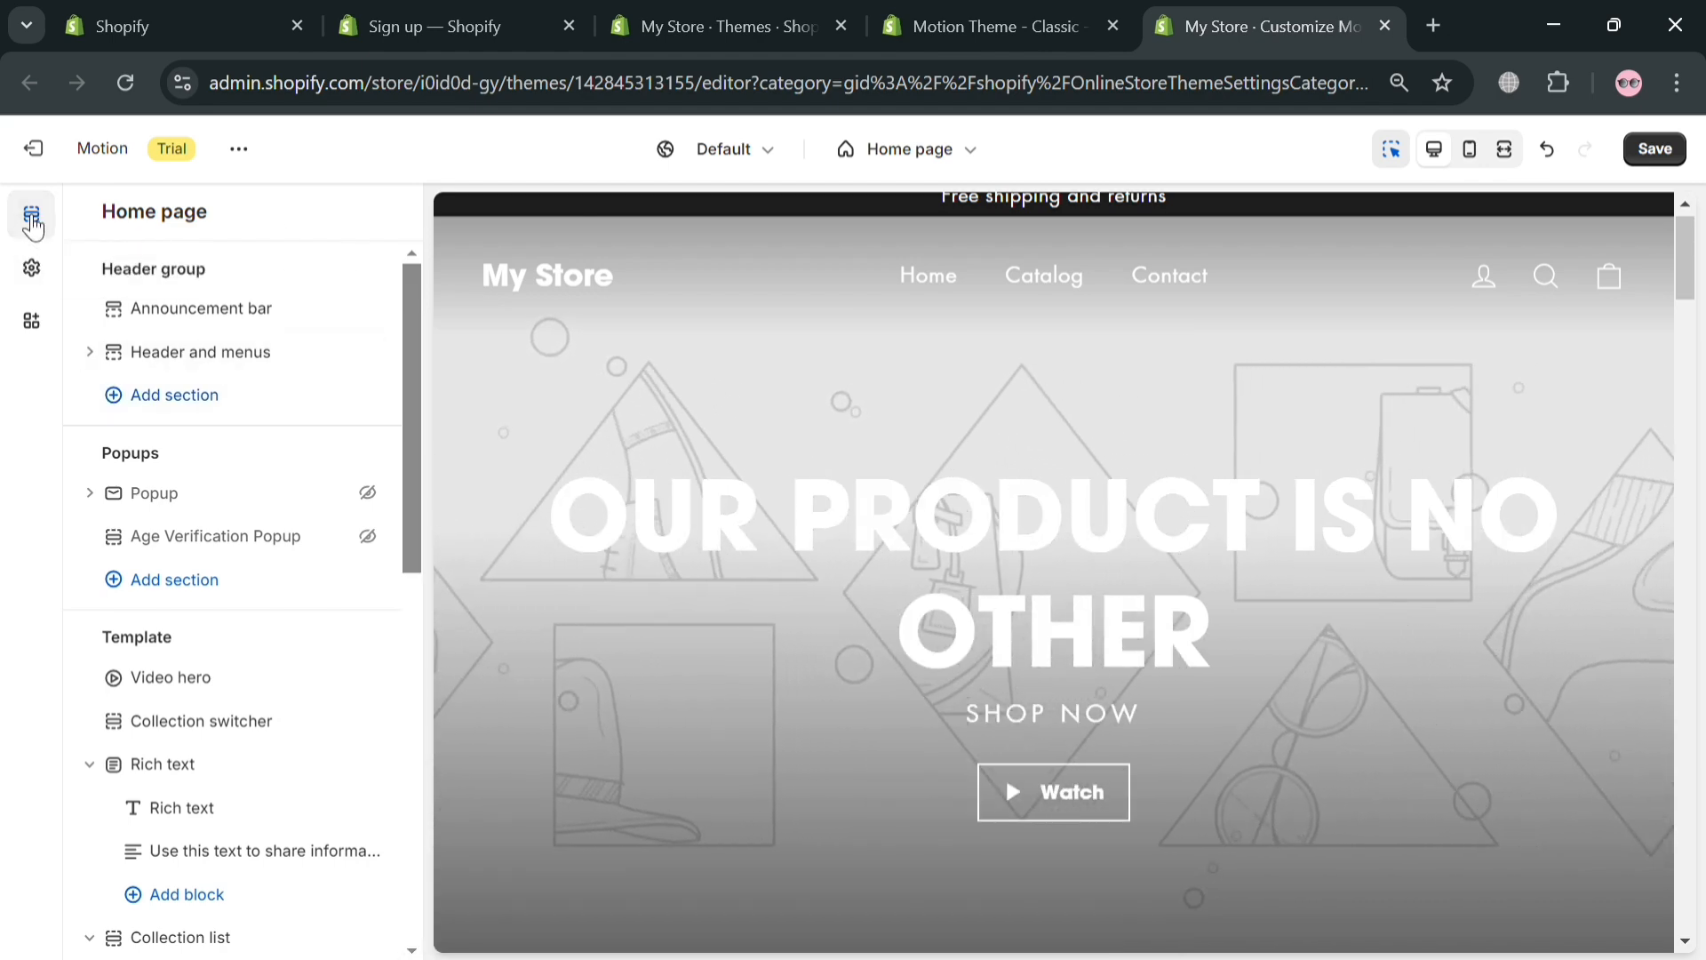
scroll(851, 531, "down", 3)
scroll(884, 529, "down", 7)
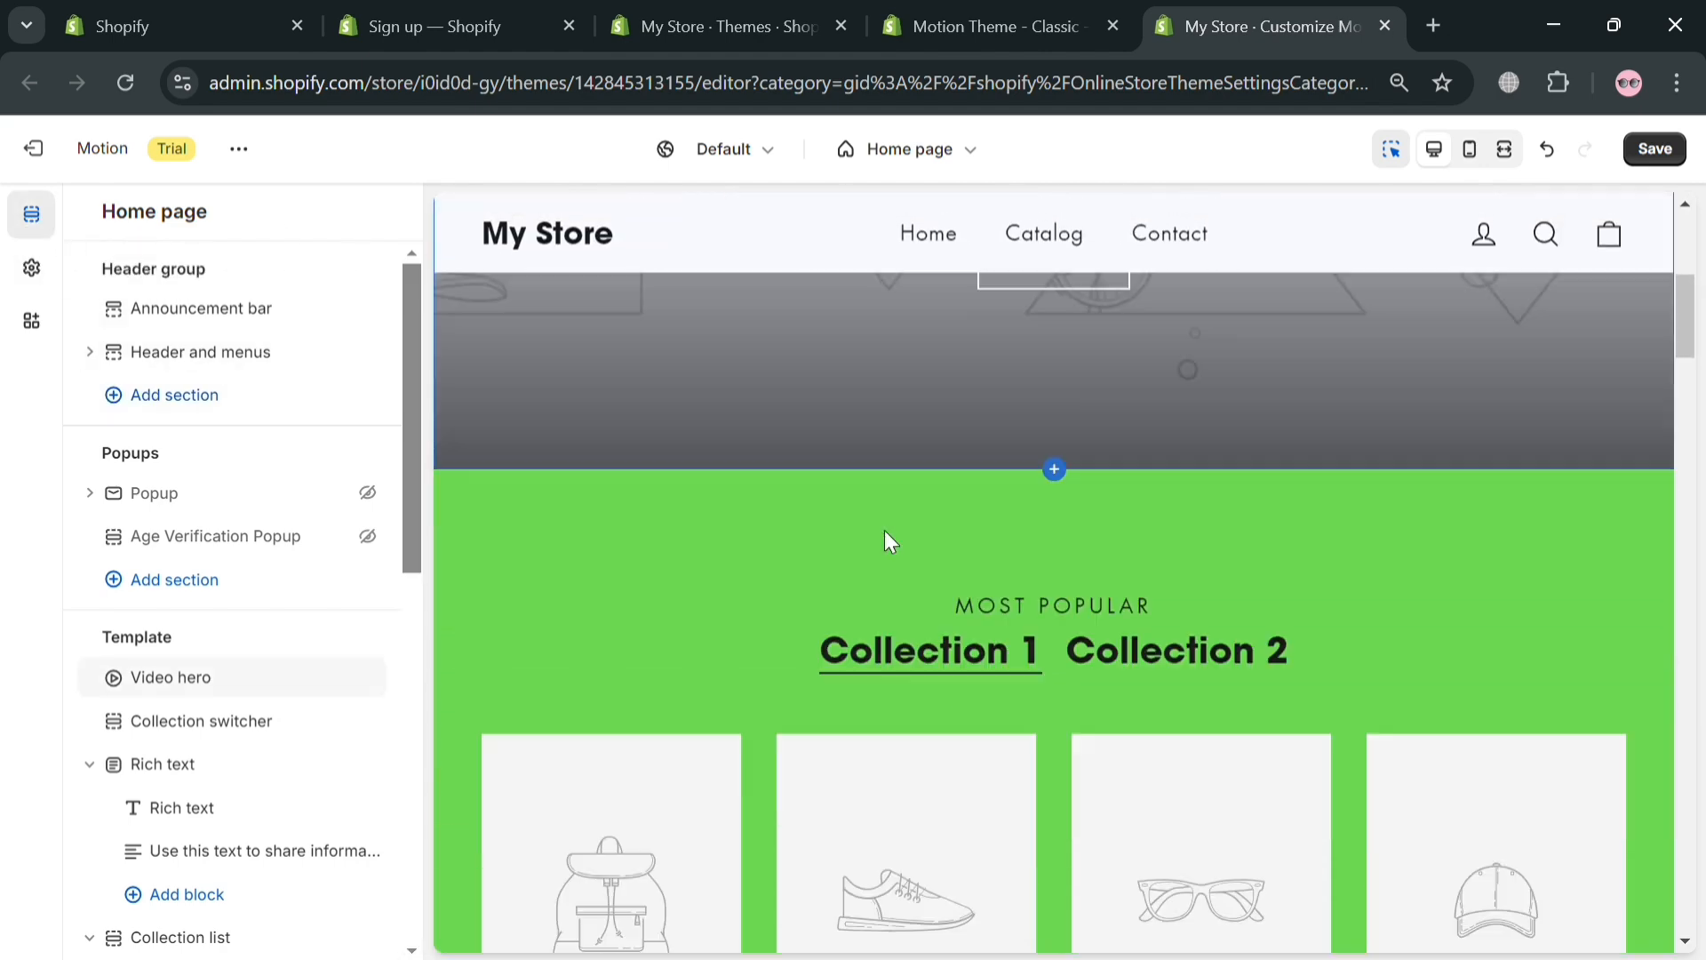
scroll(862, 540, "up", 5)
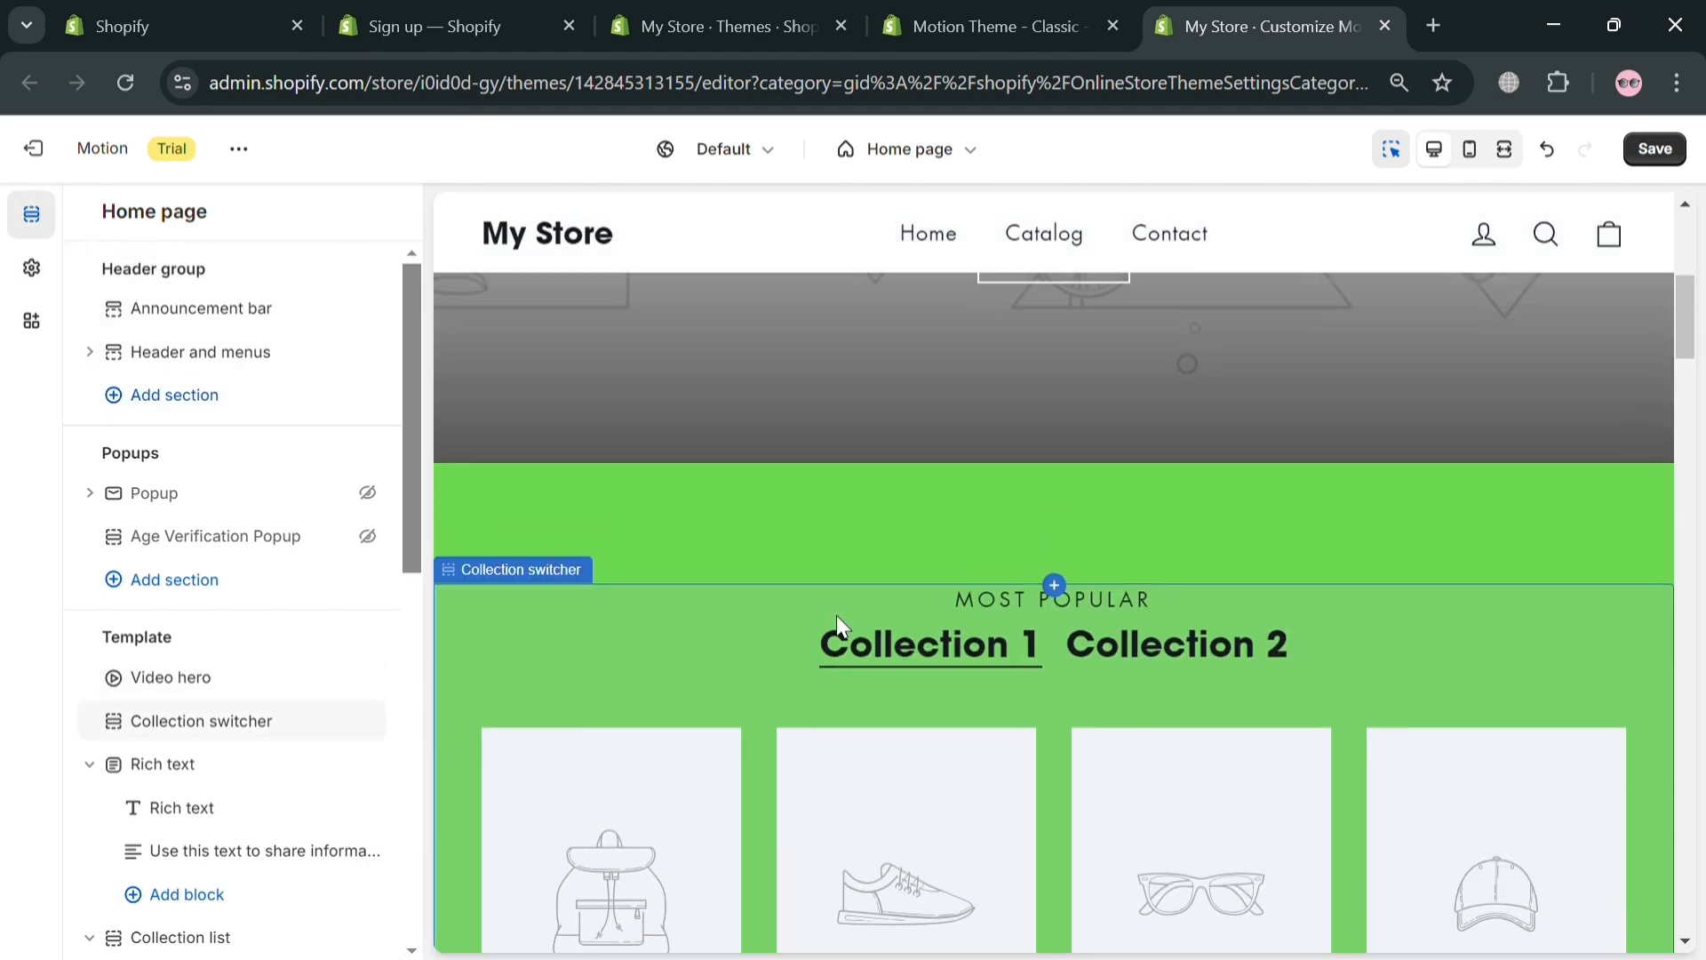
Examine the product templates that the theme offers for customization
left_click(920, 151)
left_click(917, 282)
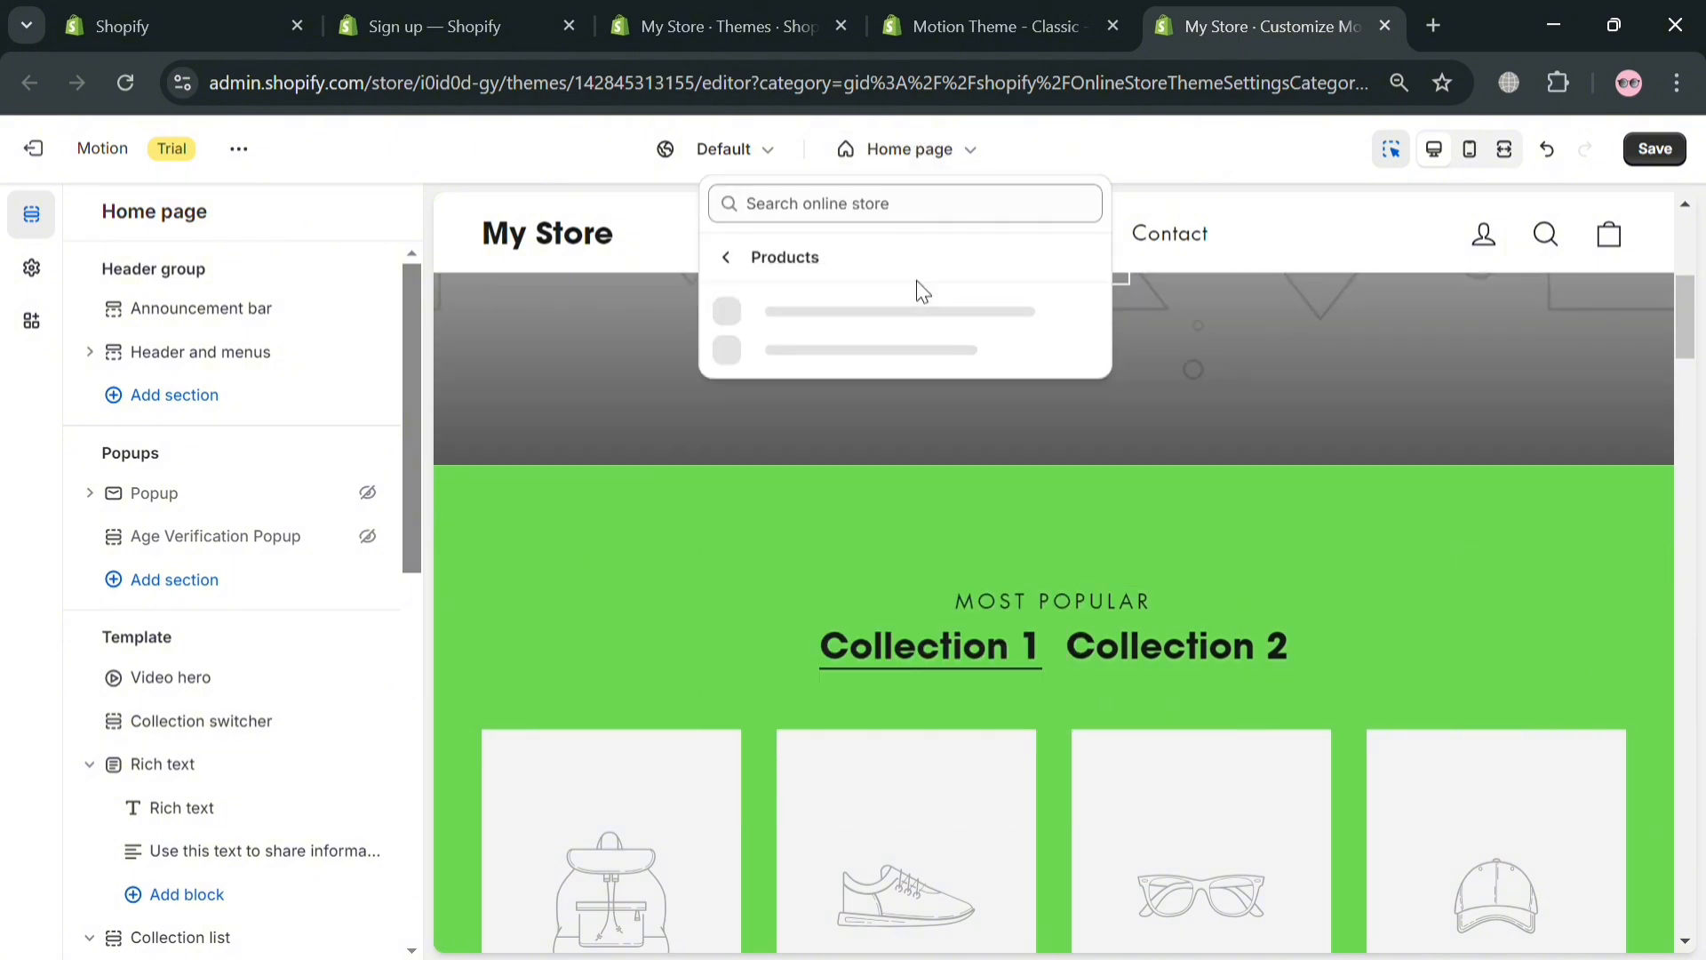
left_click(615, 851)
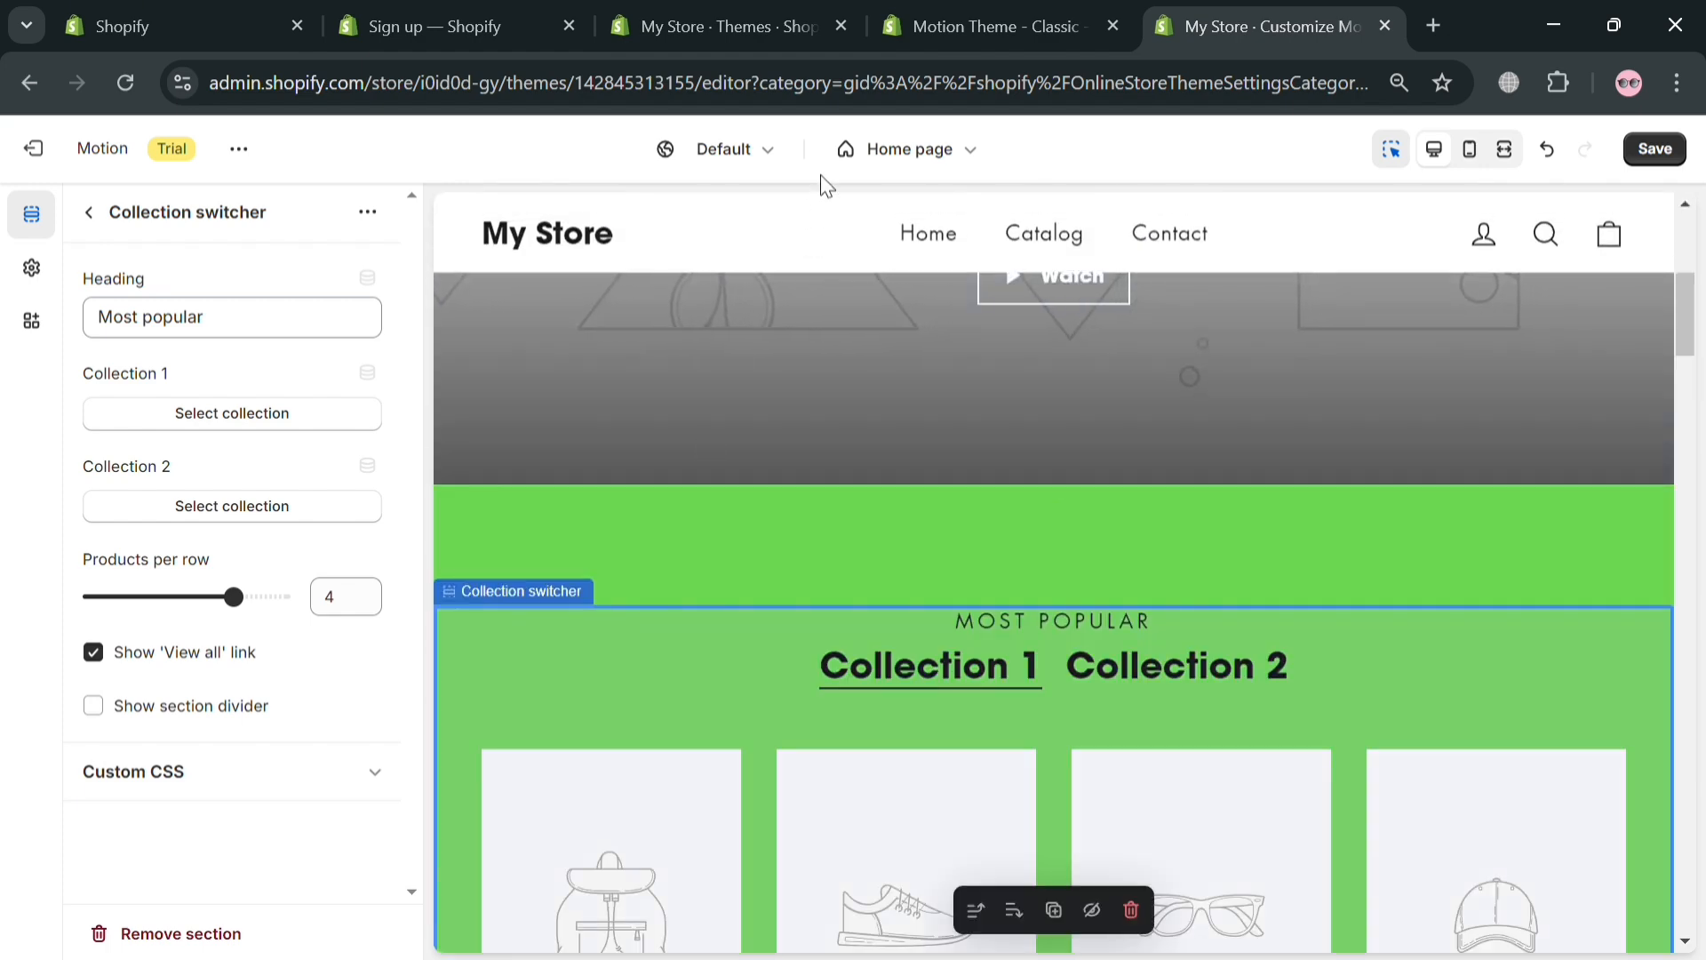
left_click(942, 147)
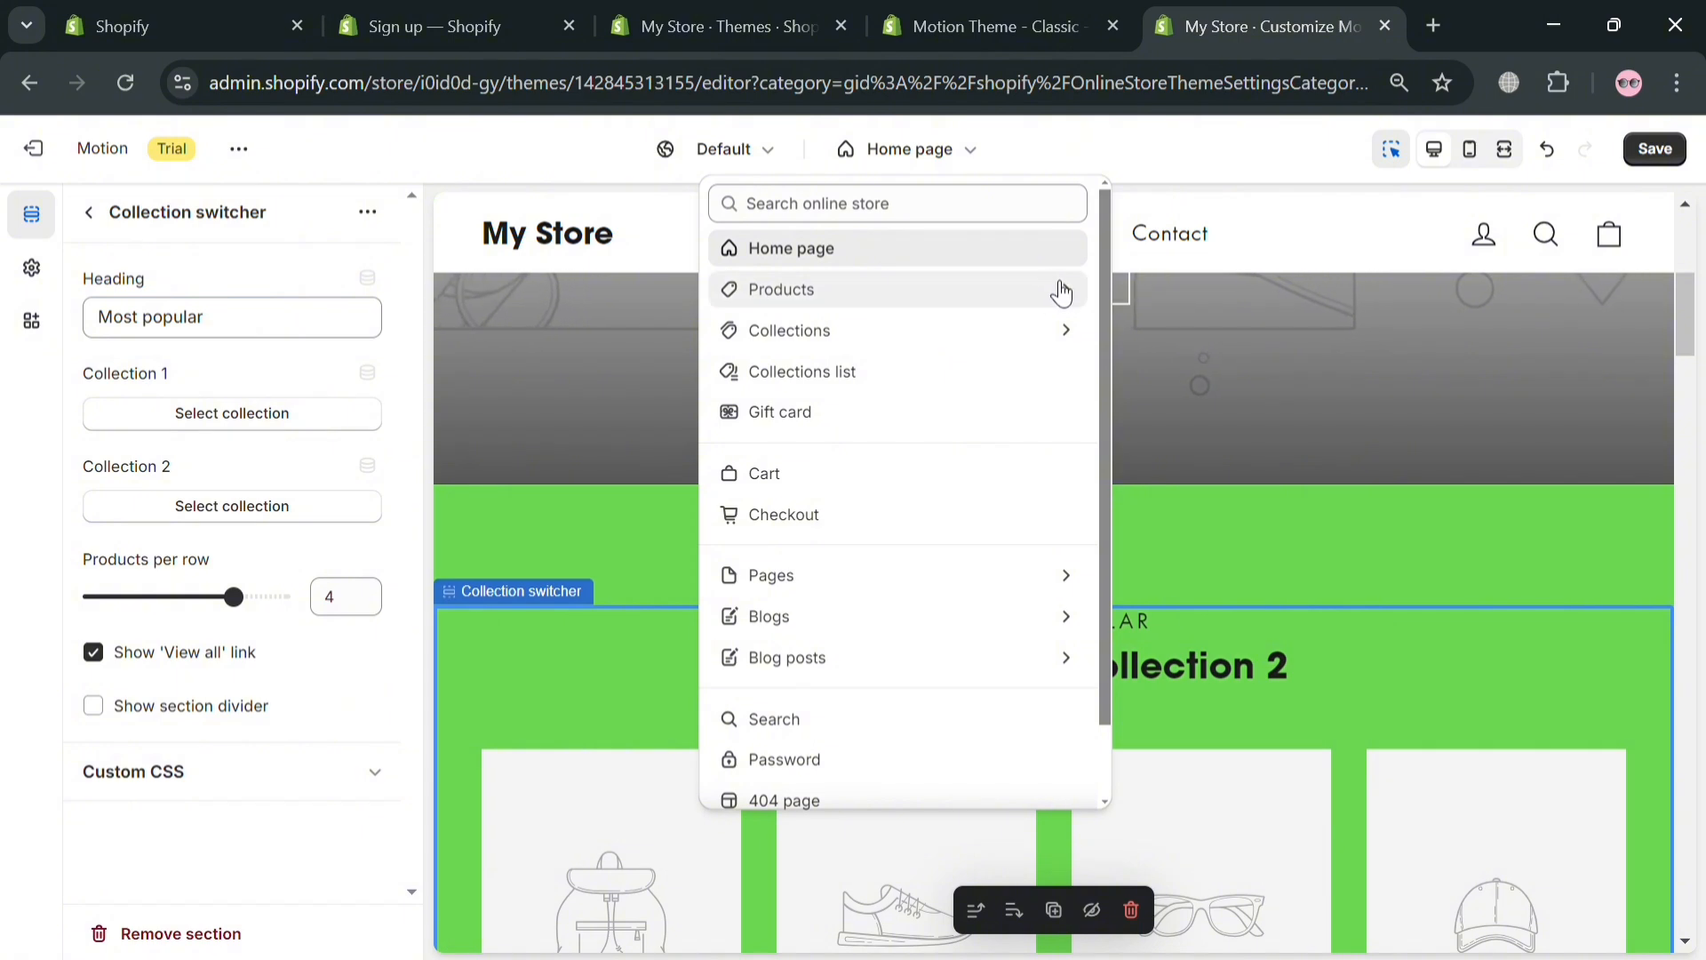
left_click(1061, 292)
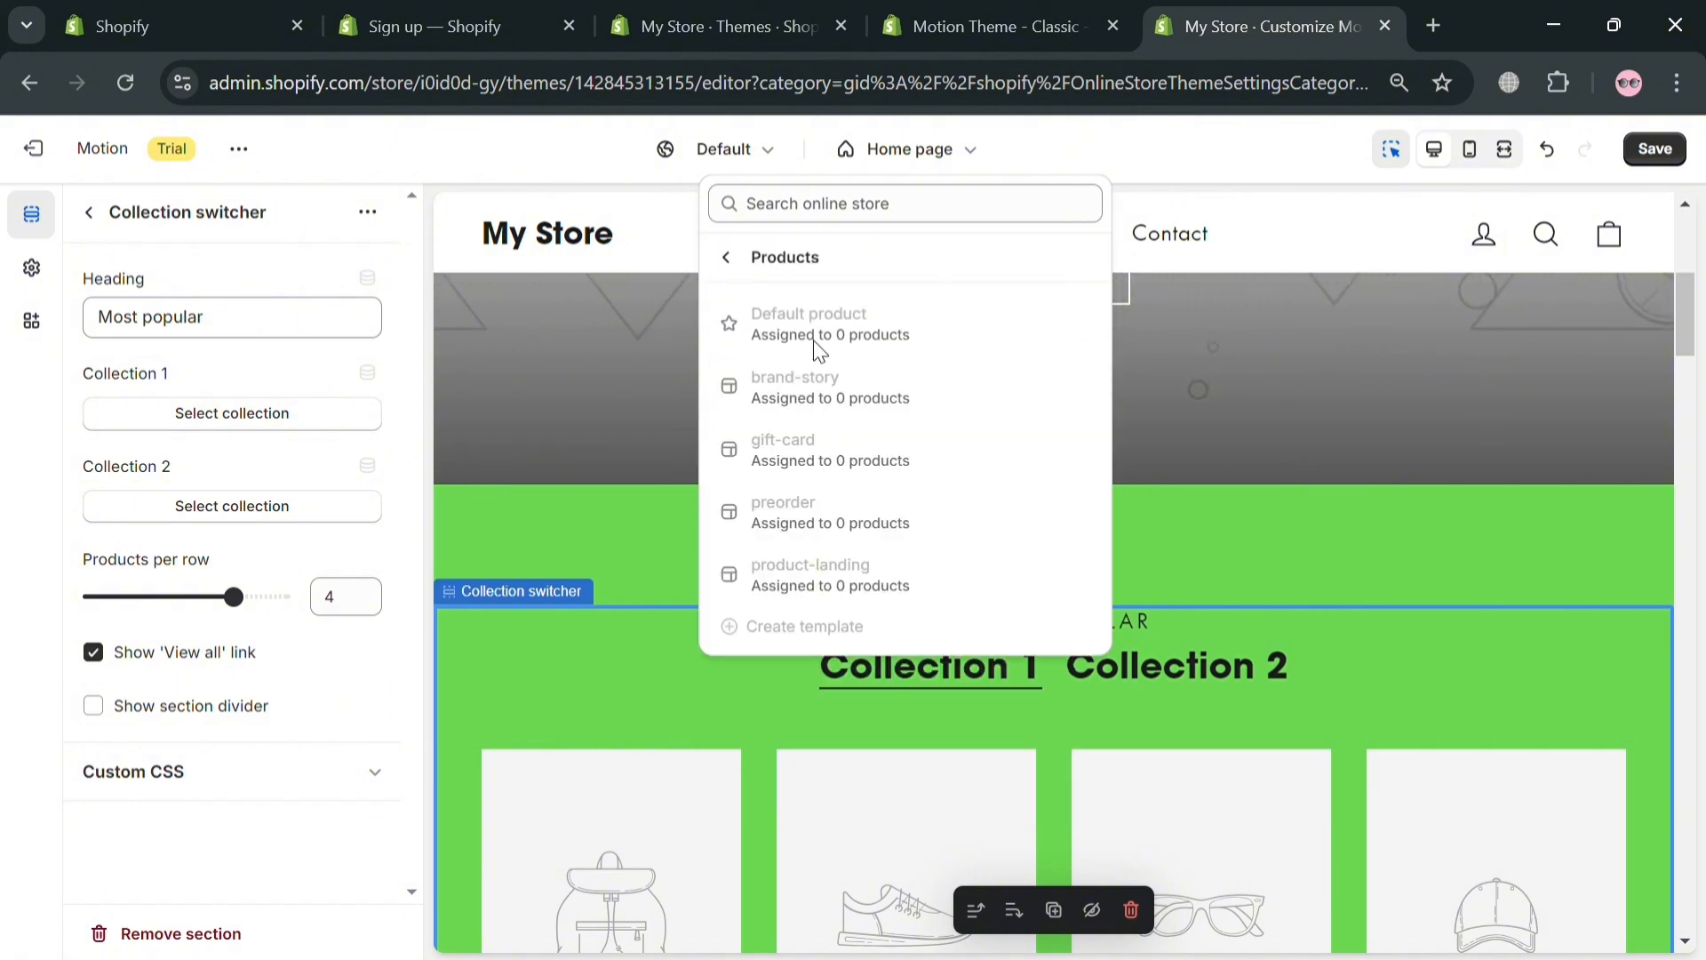
left_click(562, 894)
scroll(558, 889, "up", 6)
scroll(725, 656, "down", 5)
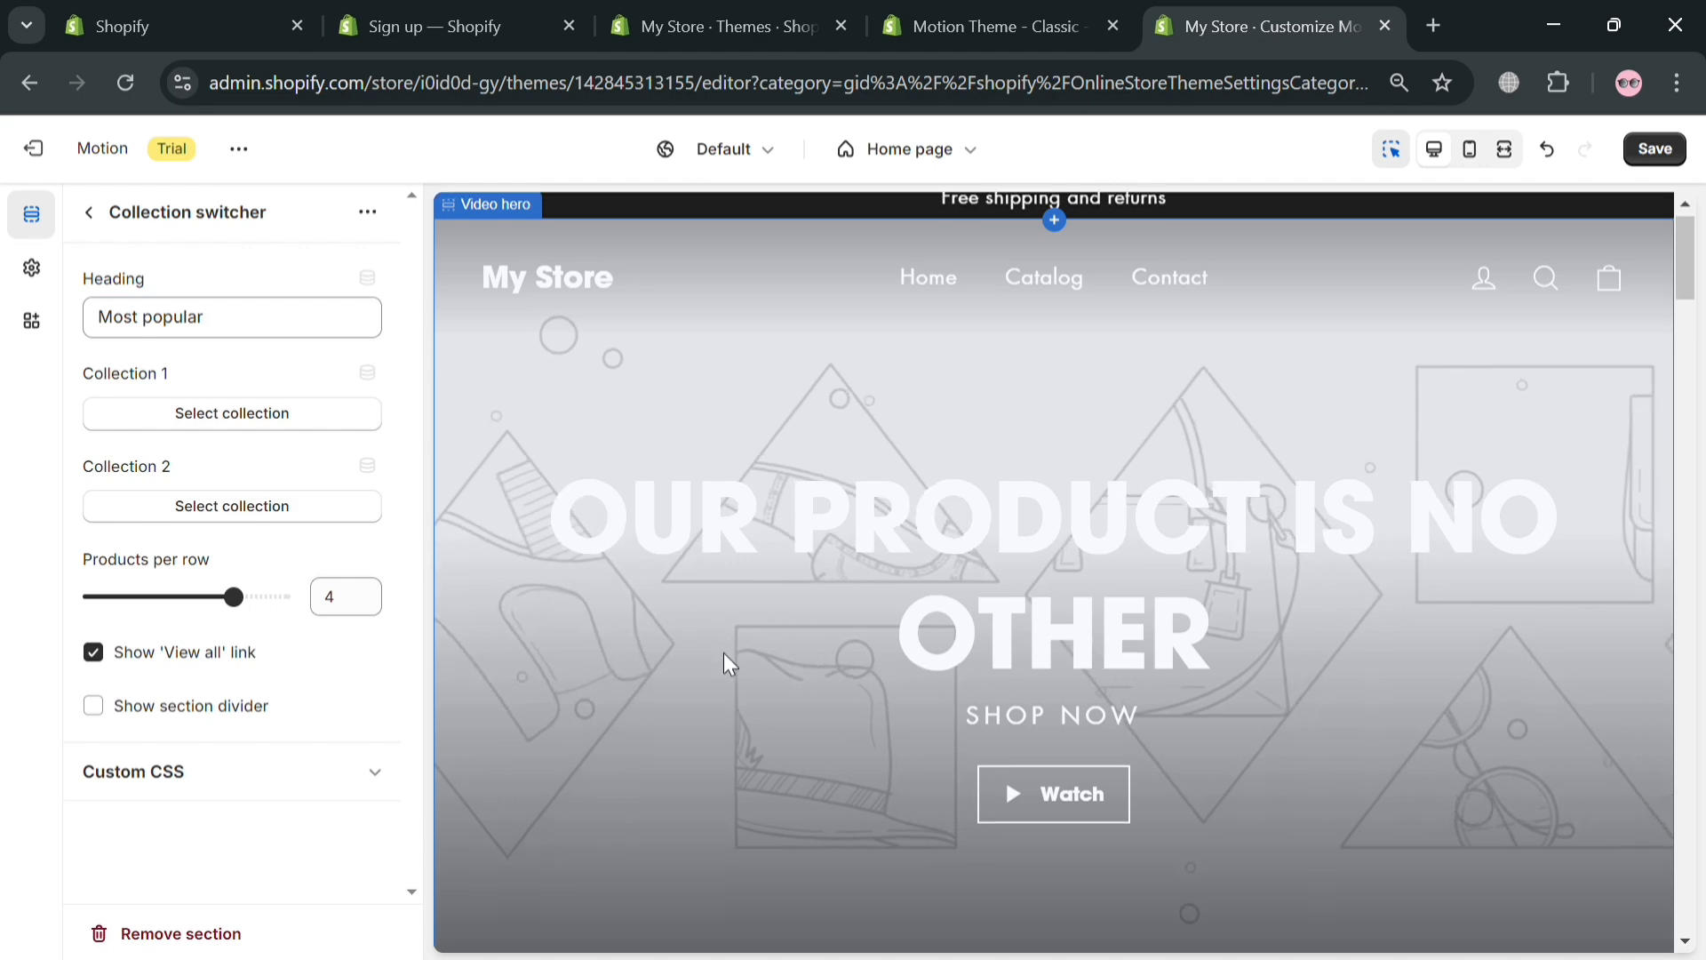
scroll(751, 694, "down", 5)
scroll(711, 622, "up", 10)
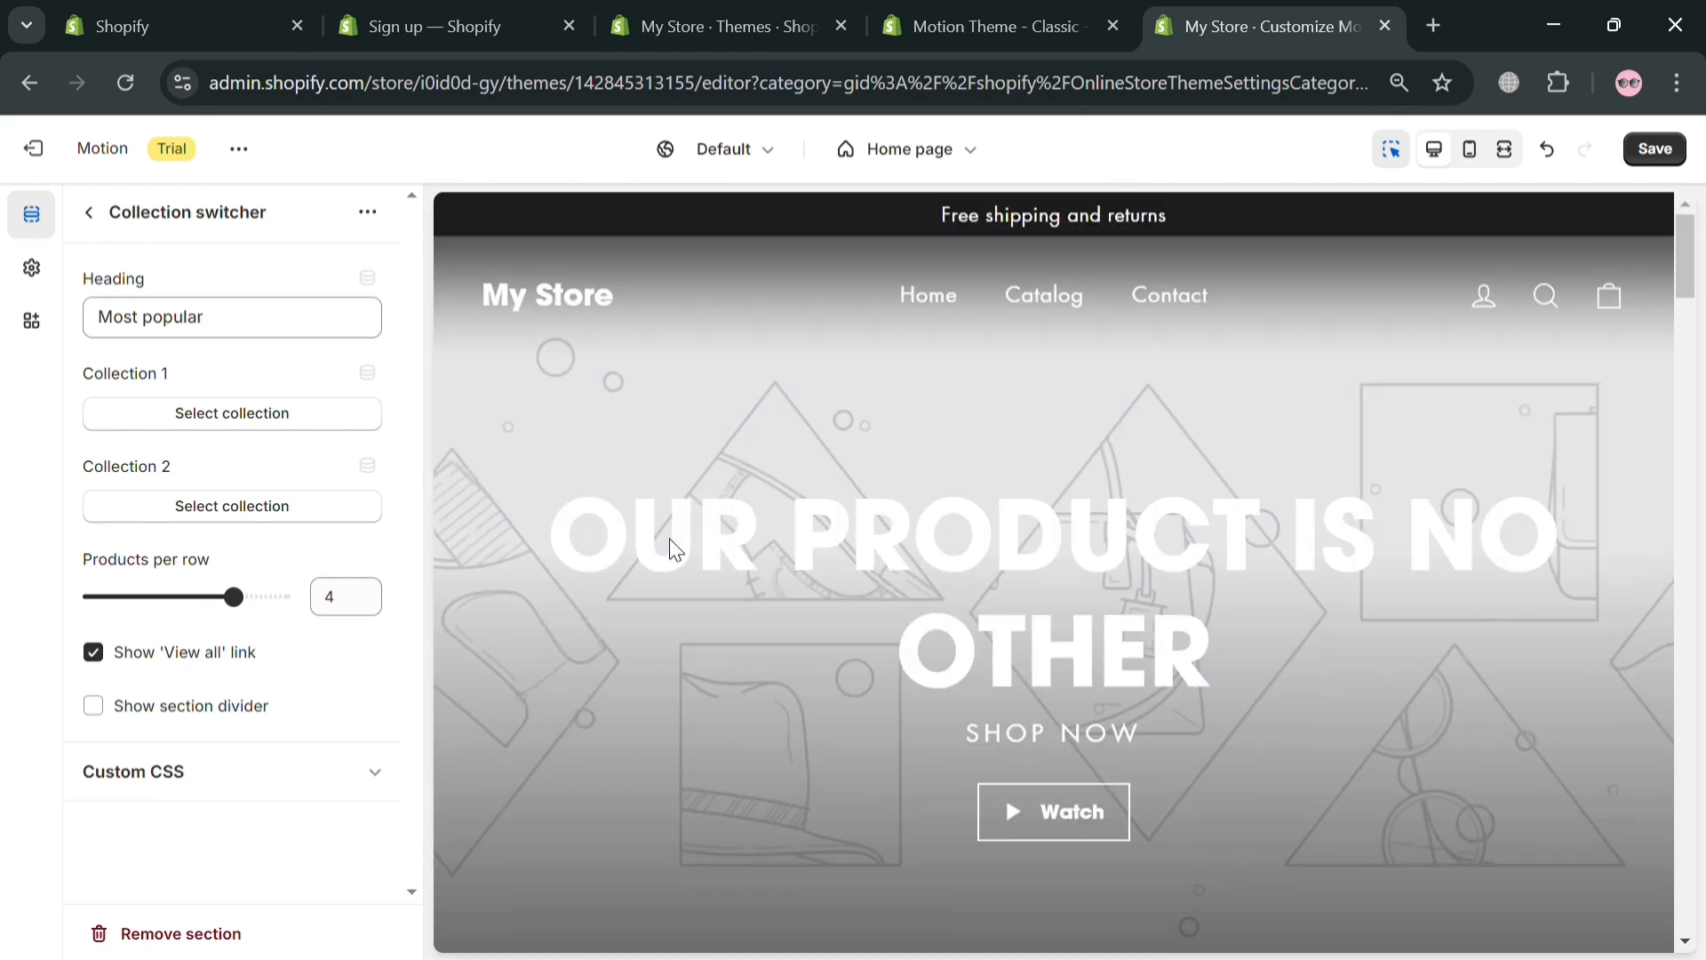
left_click(670, 538)
Replace the Collection switcher section's heading with "BEST SELLERS"
scroll(670, 544, "down", 5)
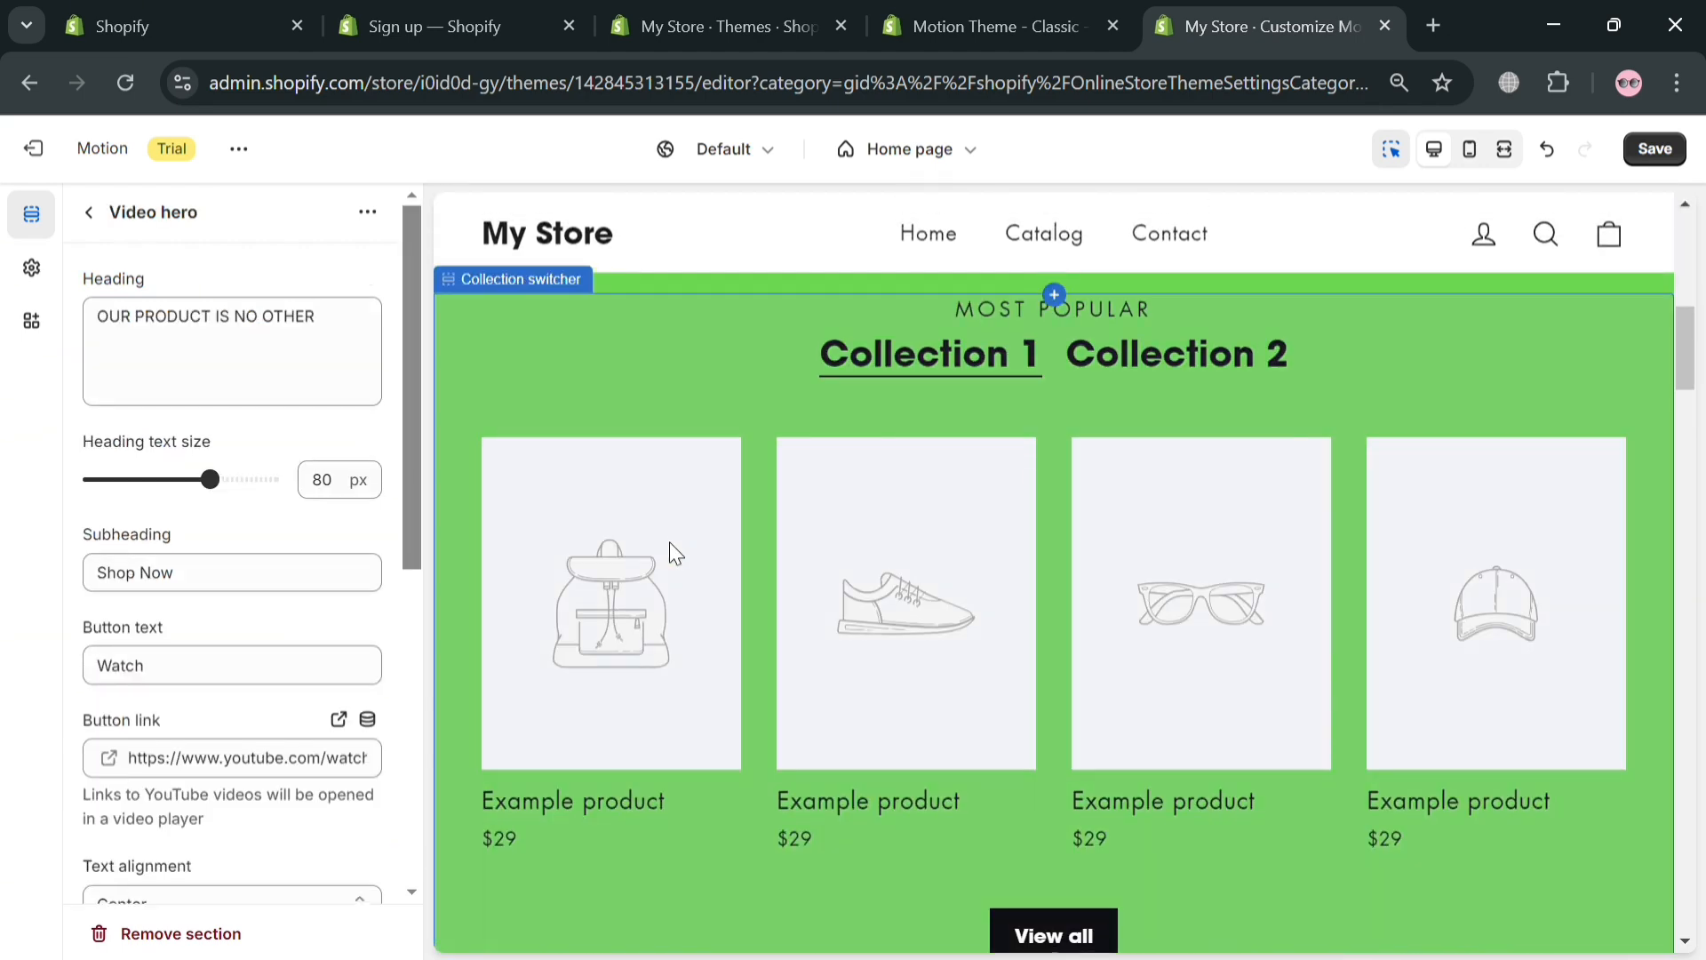
left_click(674, 555)
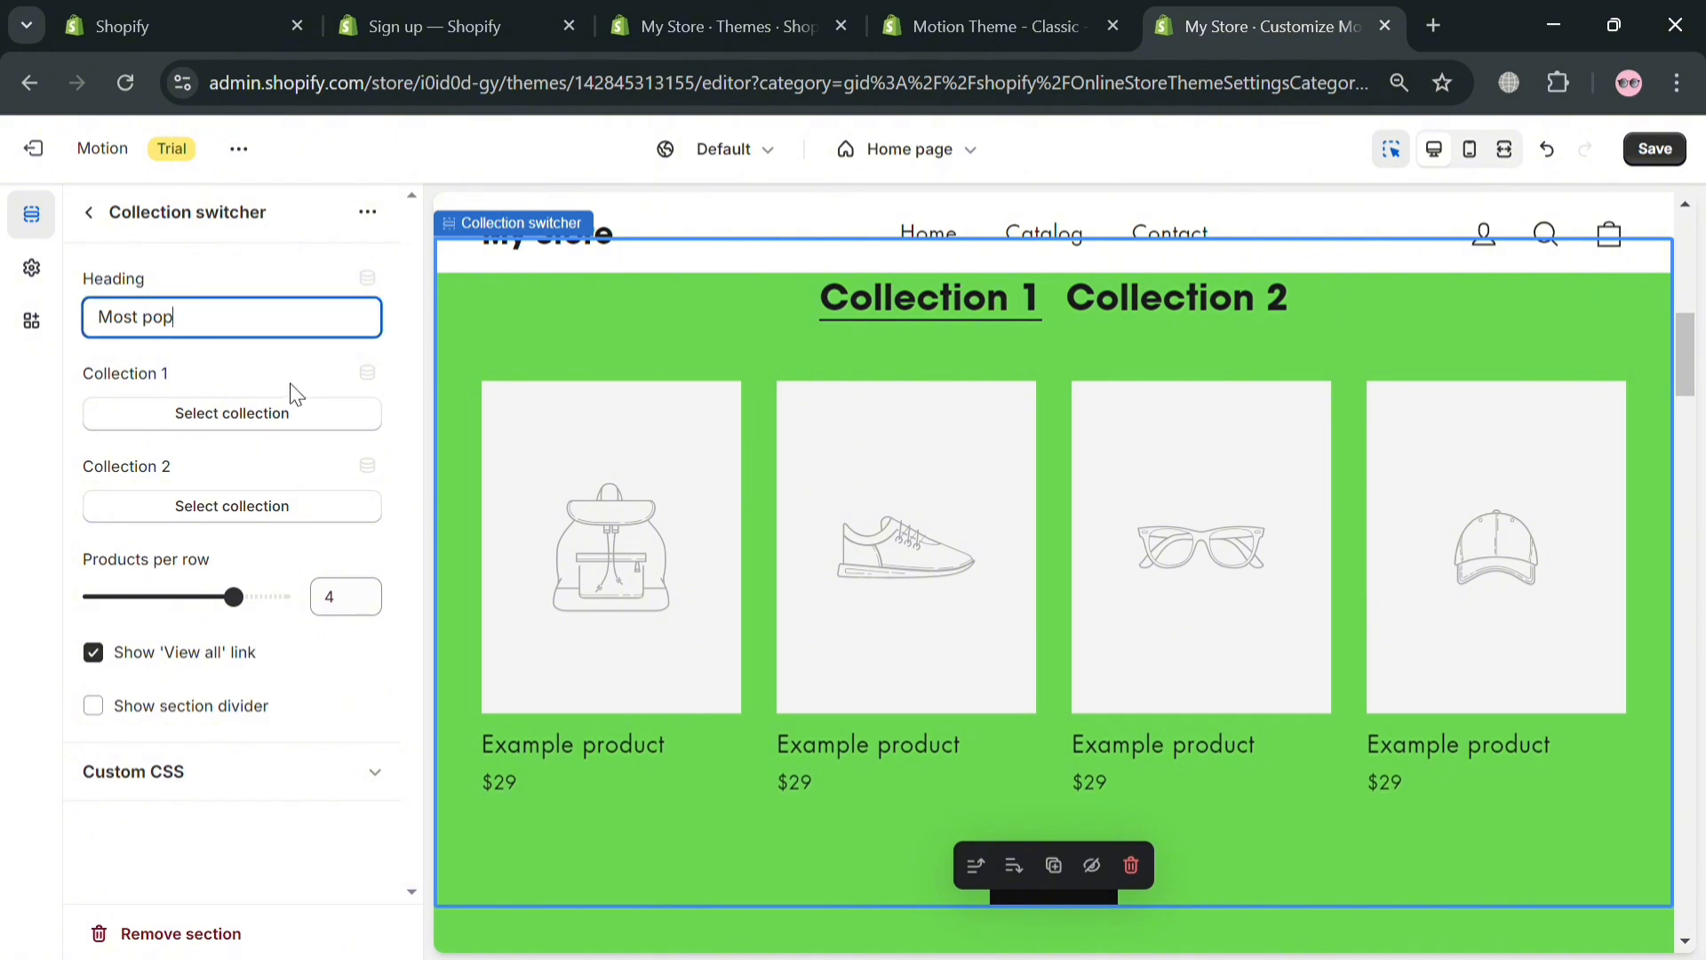
key("BackSpace")
key("BackSpace")
key("BackSpace")
key("BackSpace")
key("BackSpace")
key("BackSpace")
key("BackSpace")
key("BackSpace")
type("BEST SELLERS")
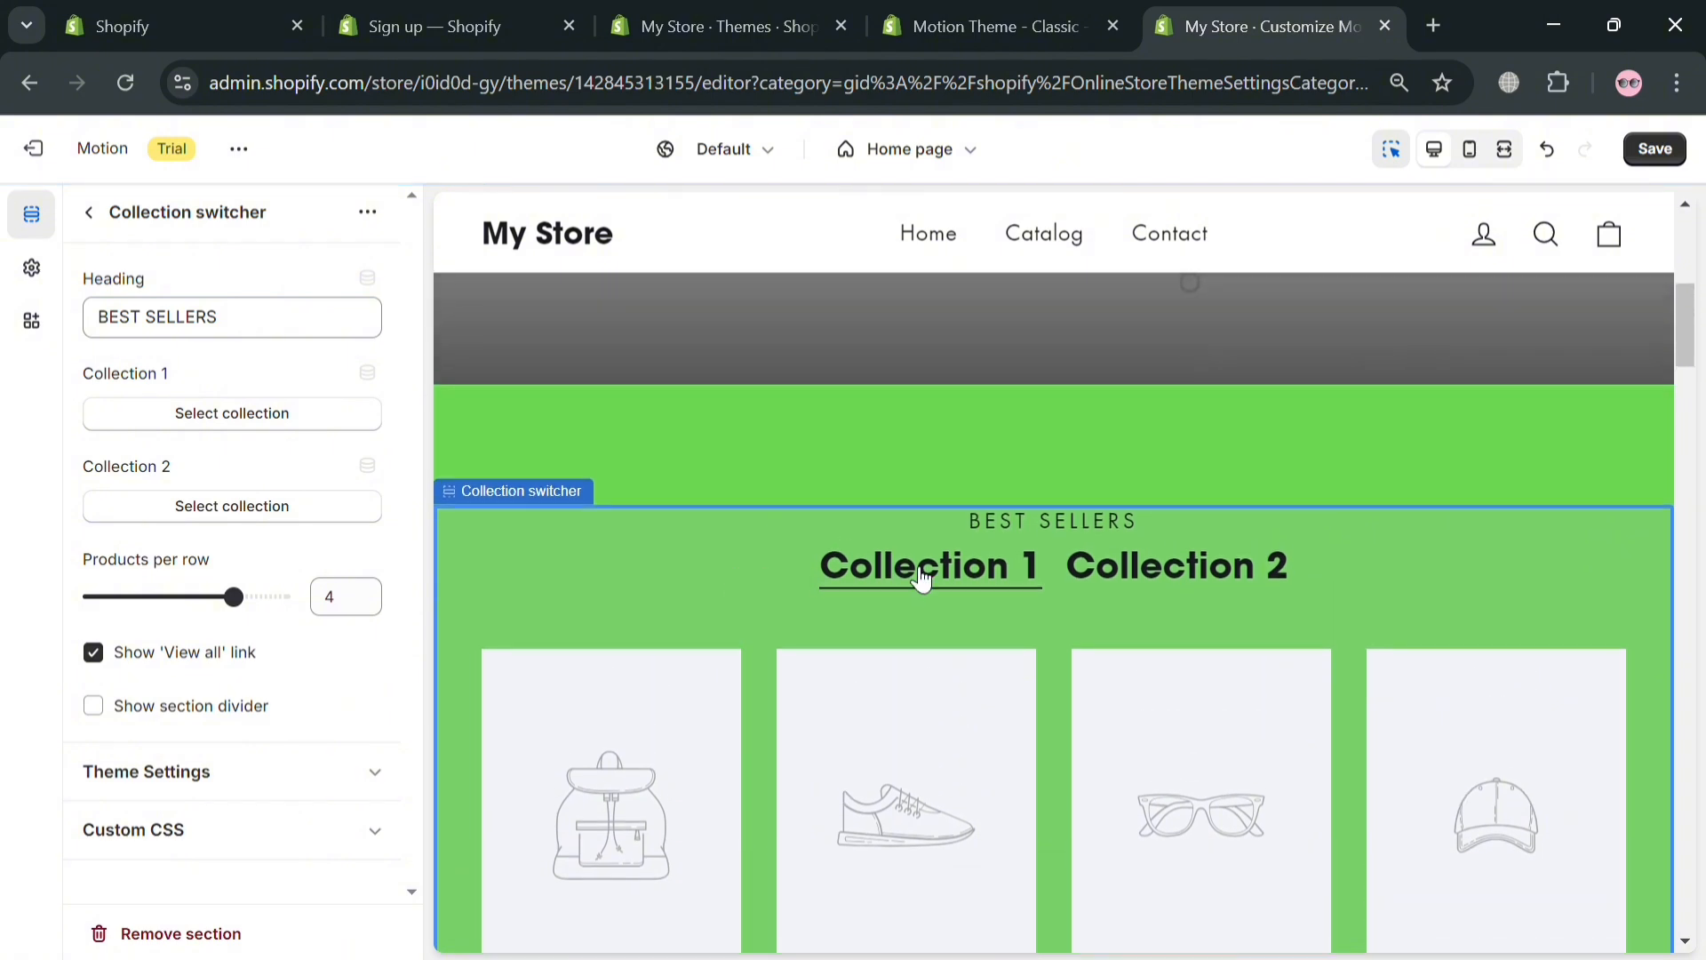
Open the form for creating a new collection from the Collection 1 choice and review its title, type and product options
left_click(297, 431)
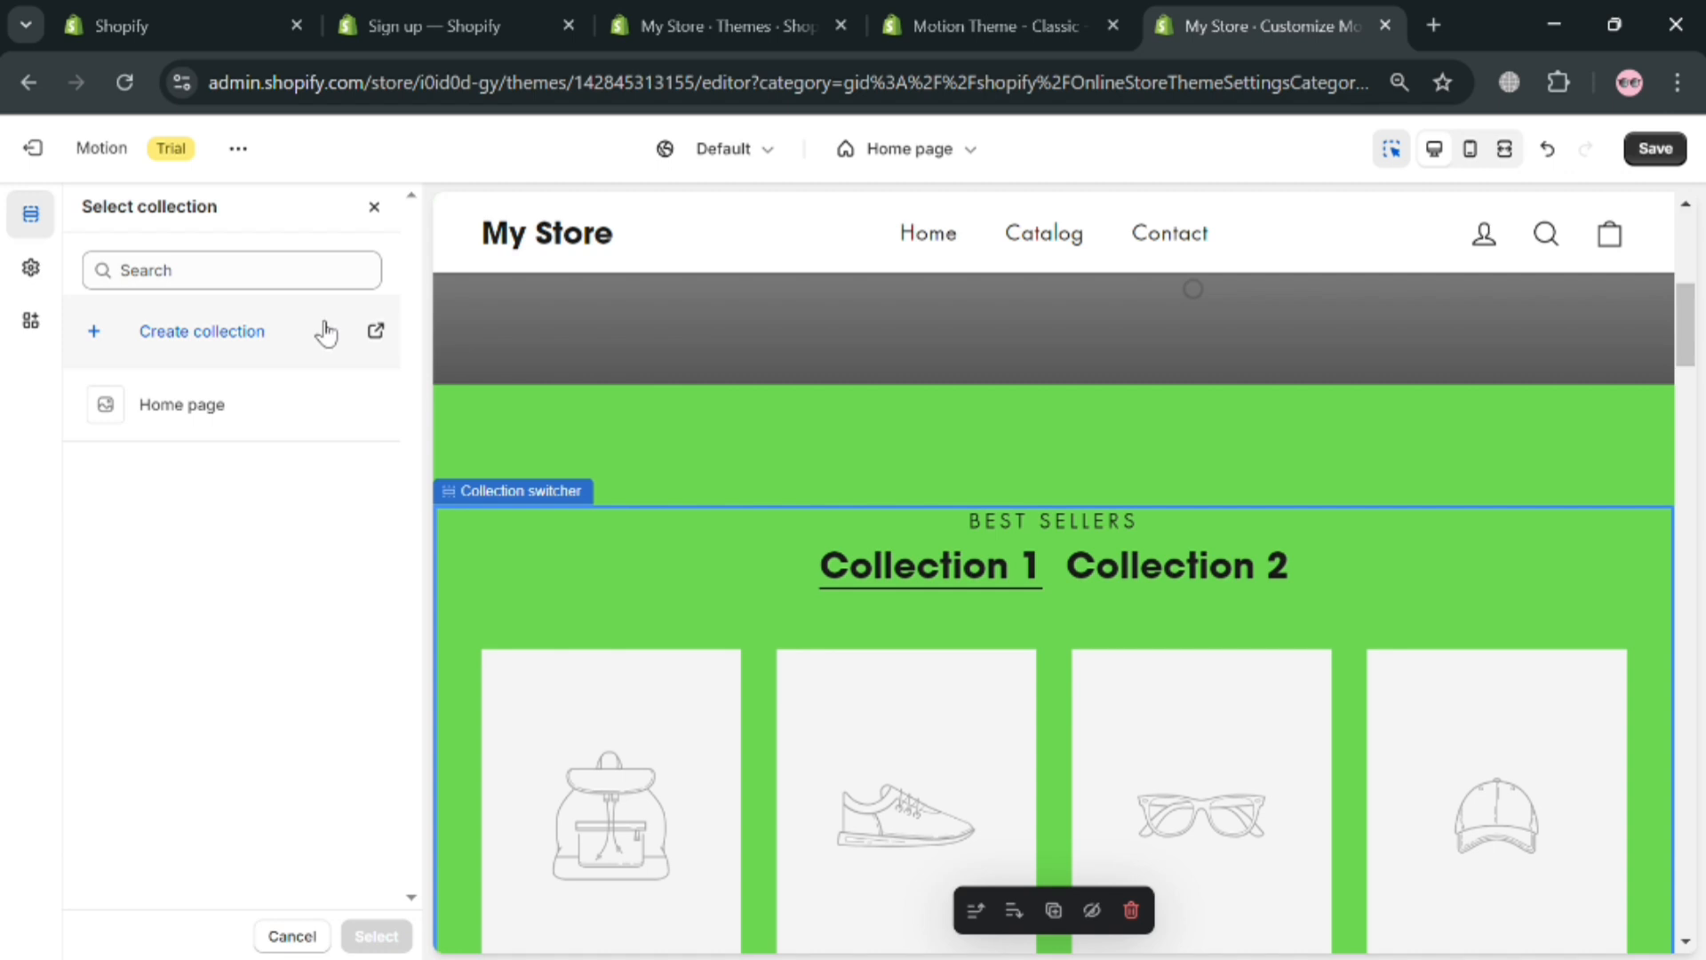
left_click(252, 345)
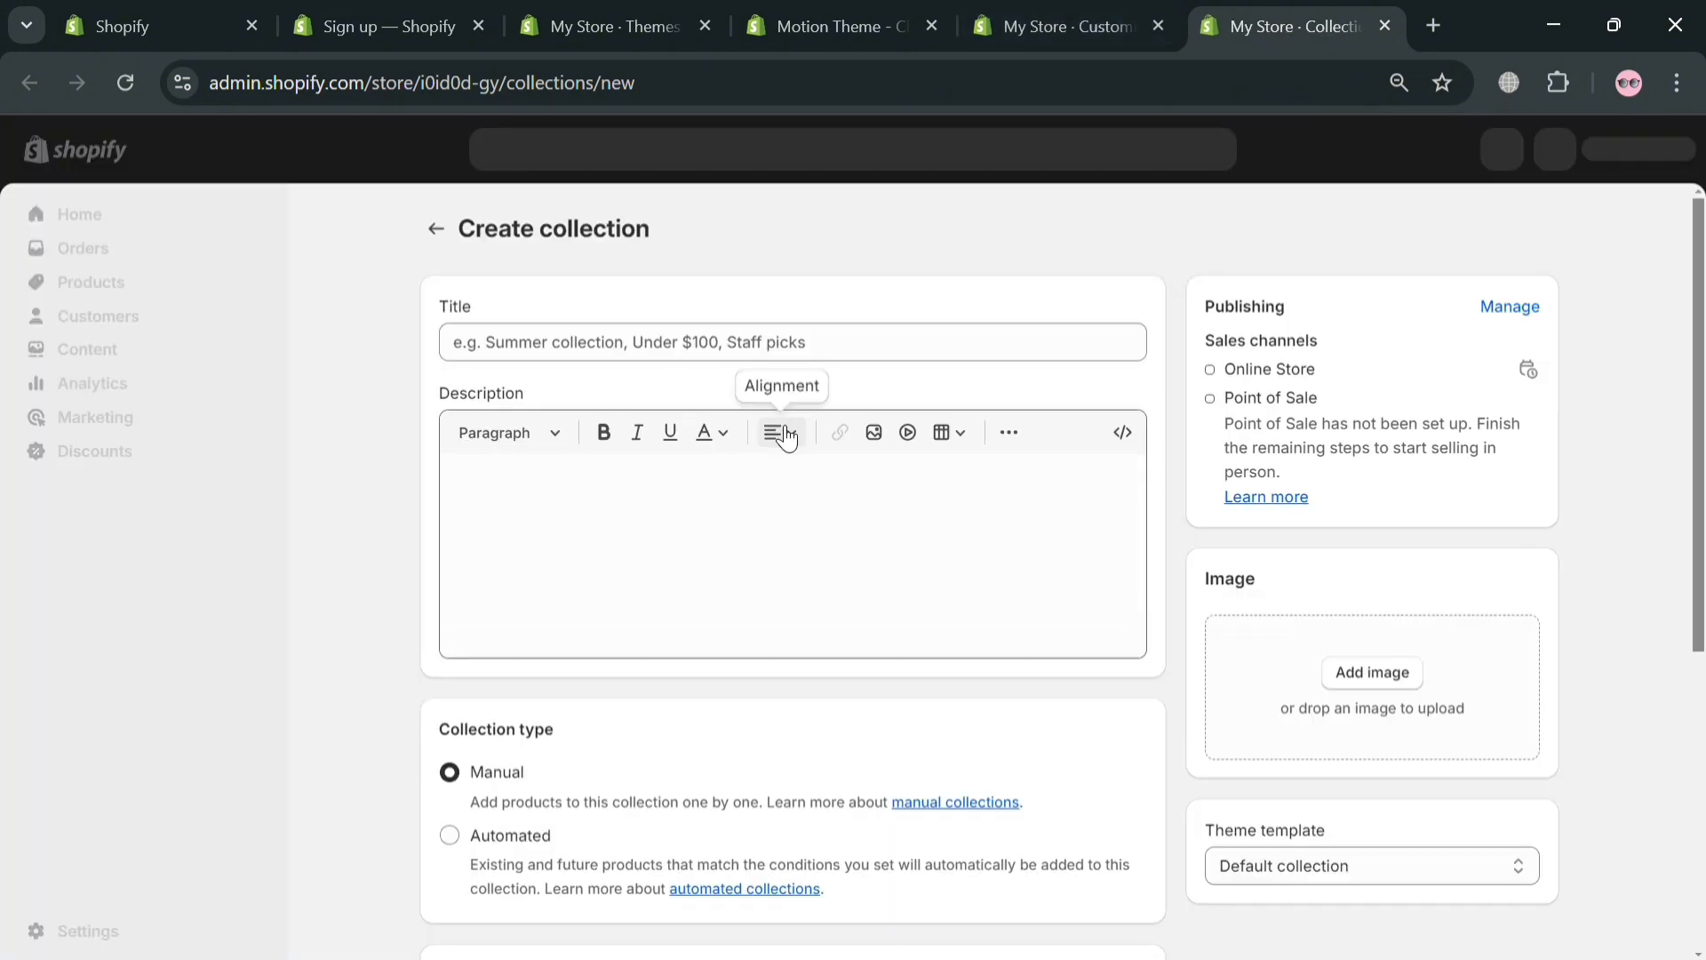
scroll(644, 800, "down", 3)
scroll(652, 852, "down", 3)
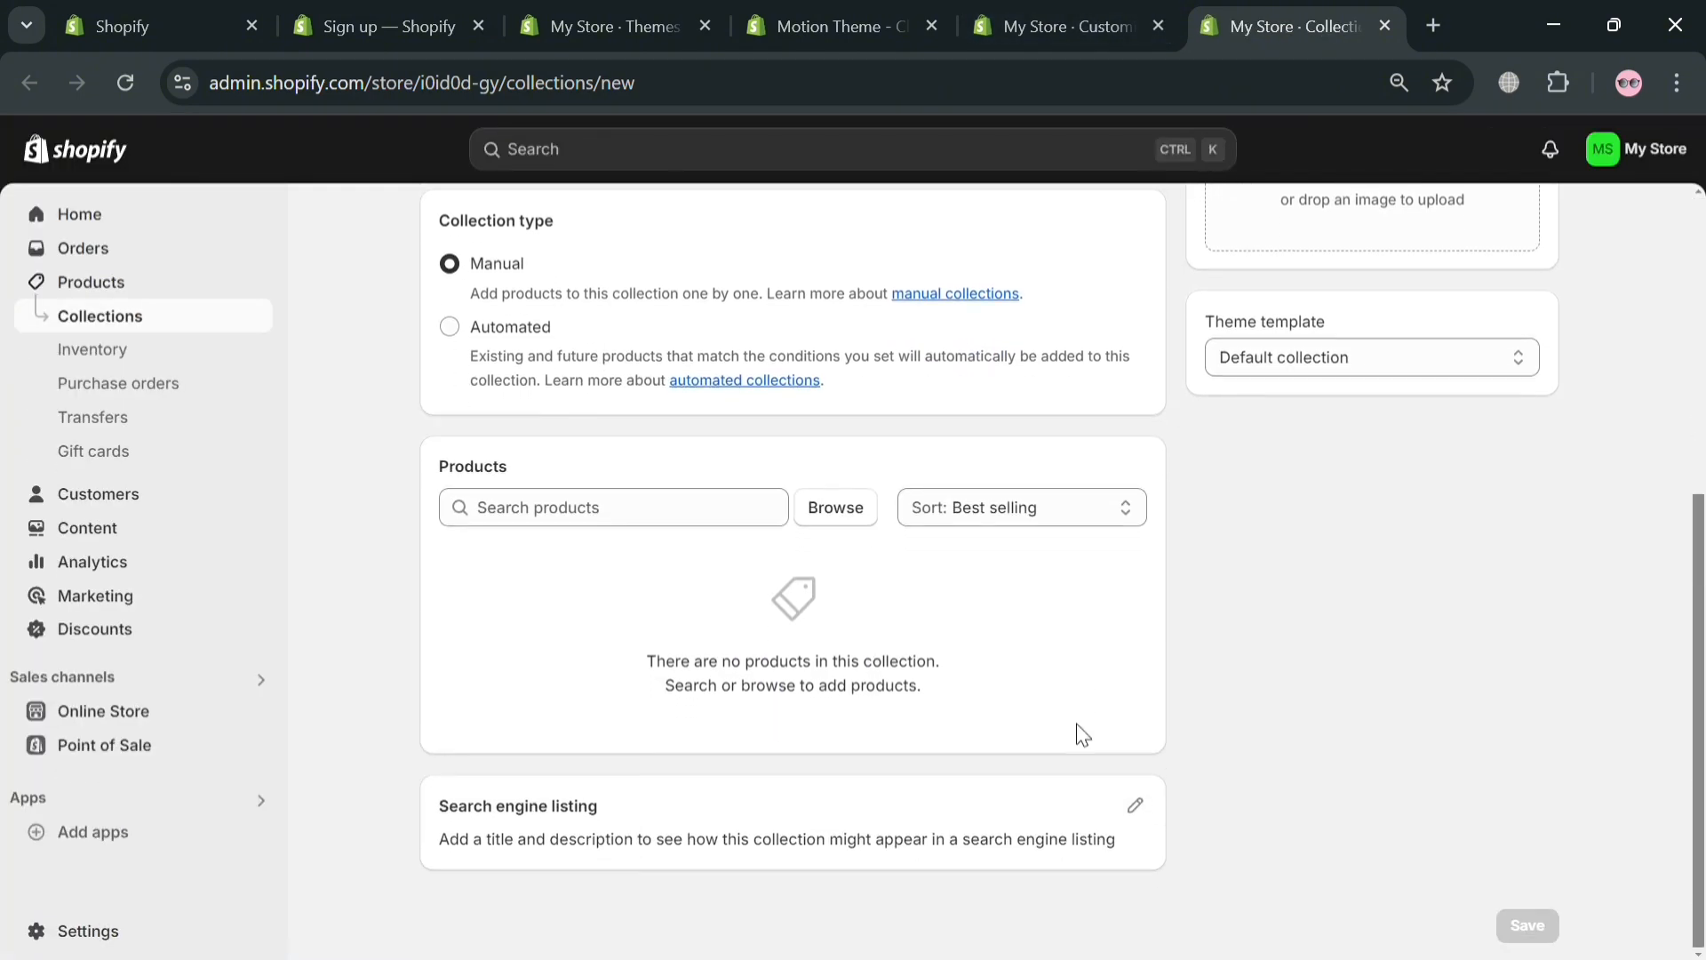
scroll(1077, 723, "up", 5)
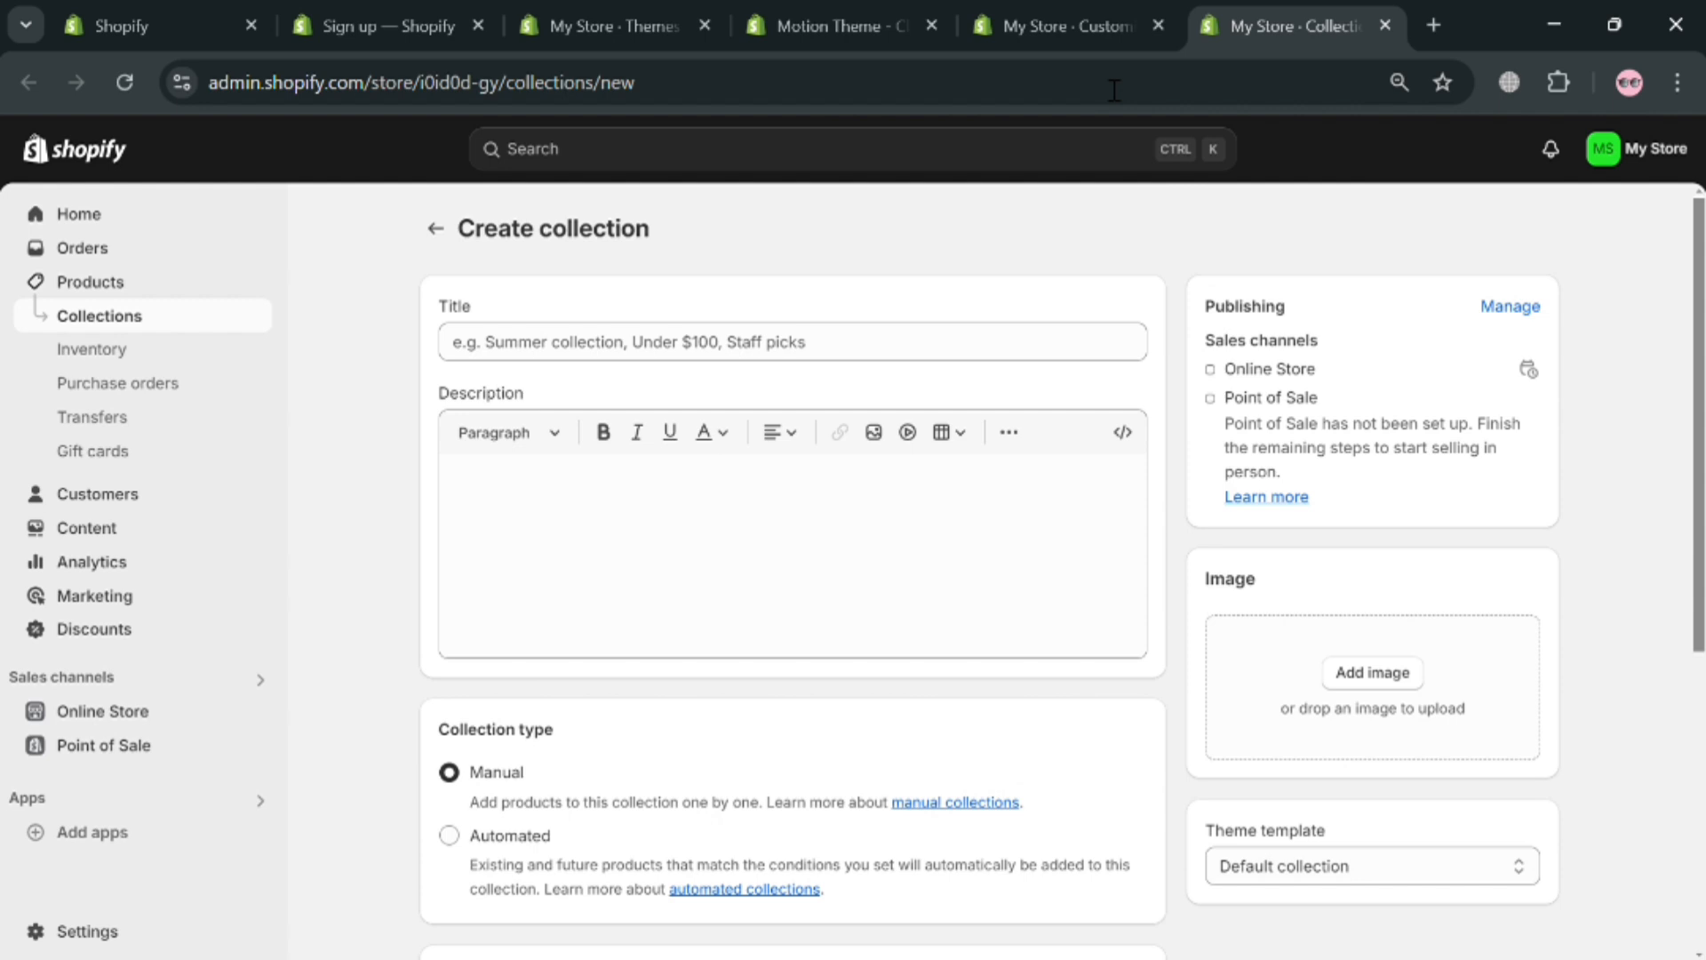
Return to the theme editor and assign the "Home page" collection as Collection 1 of the Collection switcher
left_click(1078, 11)
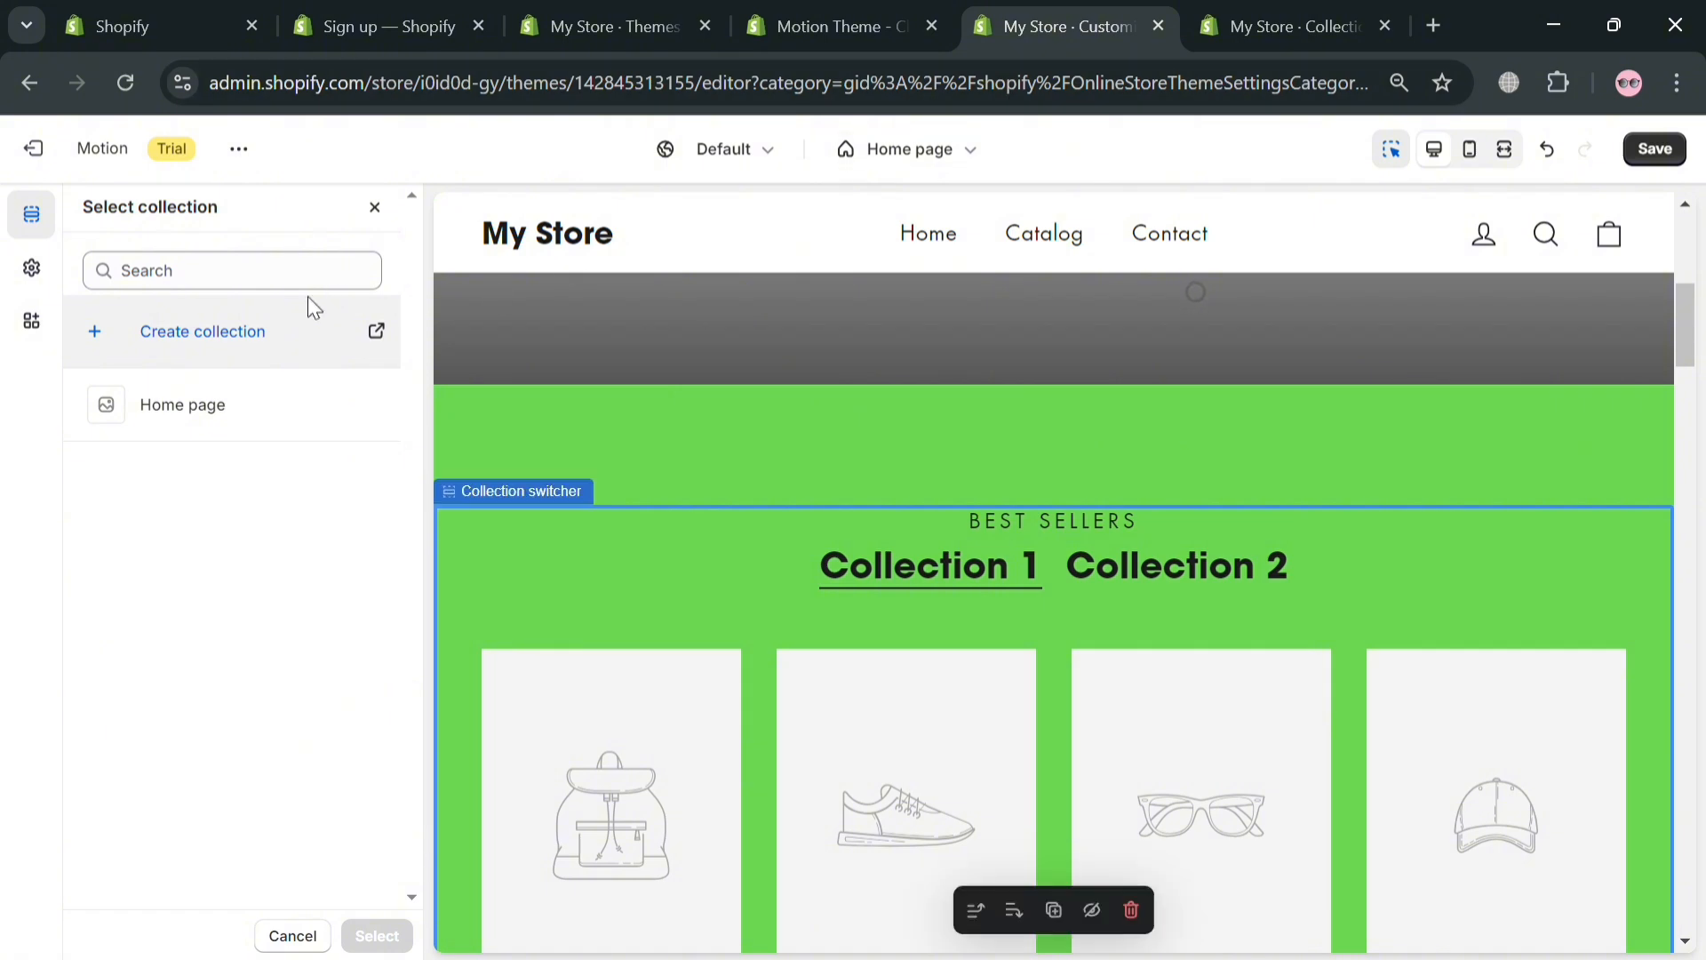
left_click(377, 406)
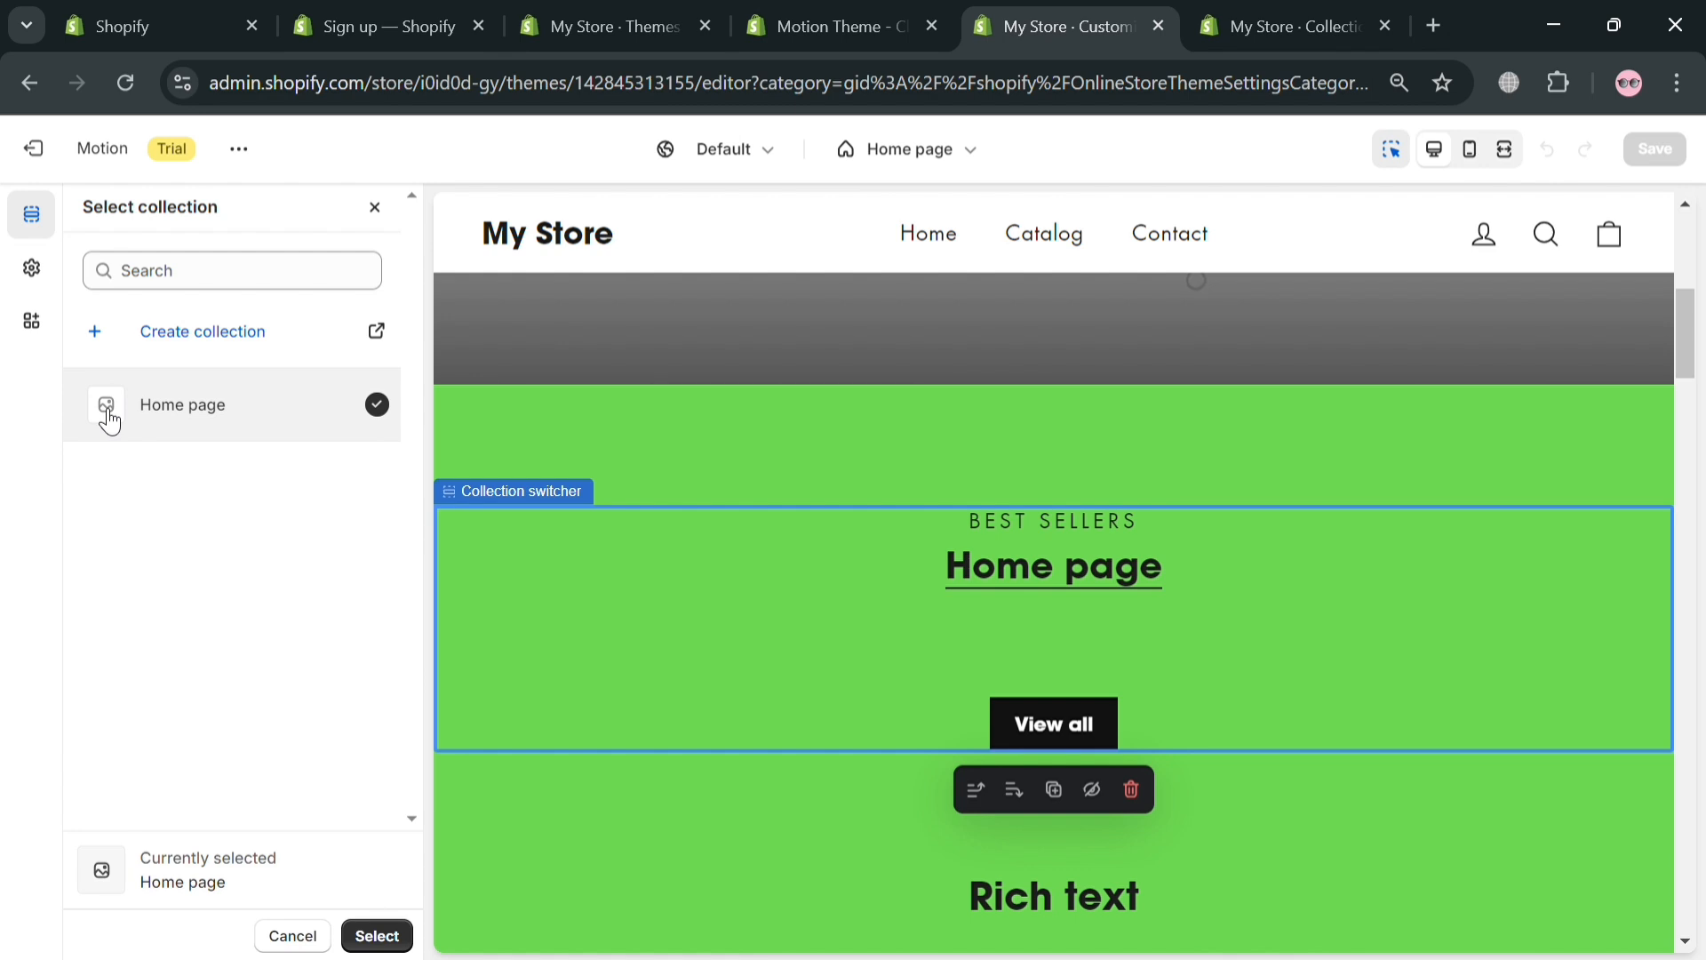
left_click(407, 944)
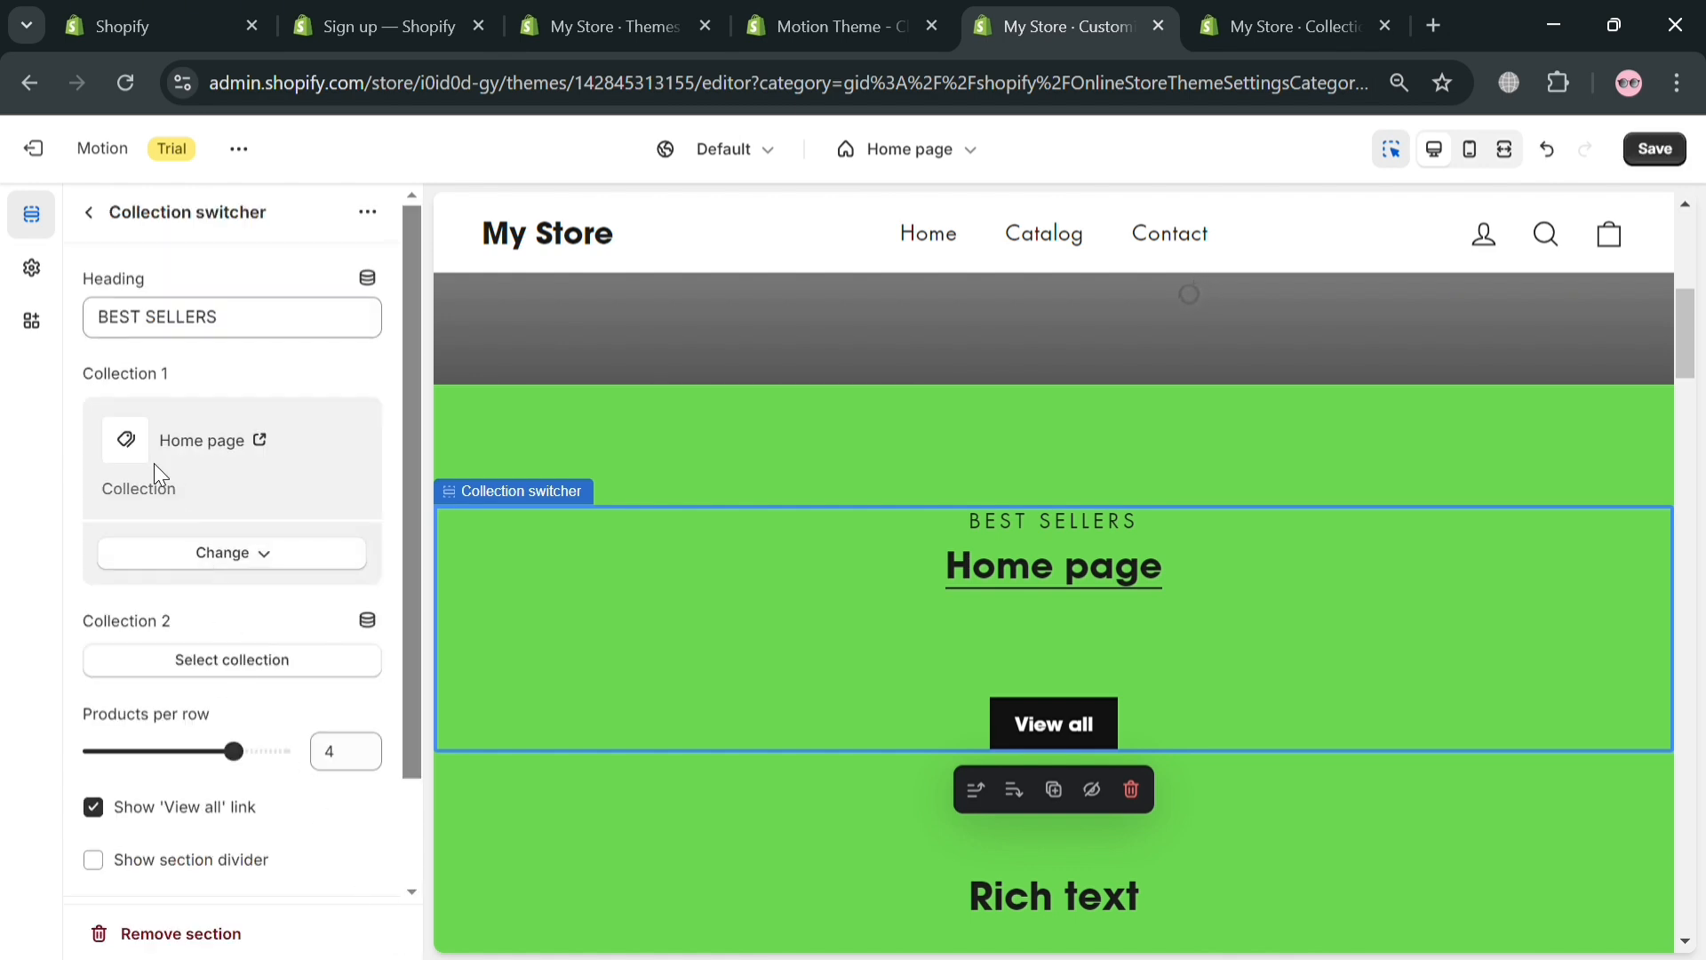
Review the Collection switcher's remaining settings, including Collection 2, products per row and the 'View all' link
scroll(264, 562, "down", 2)
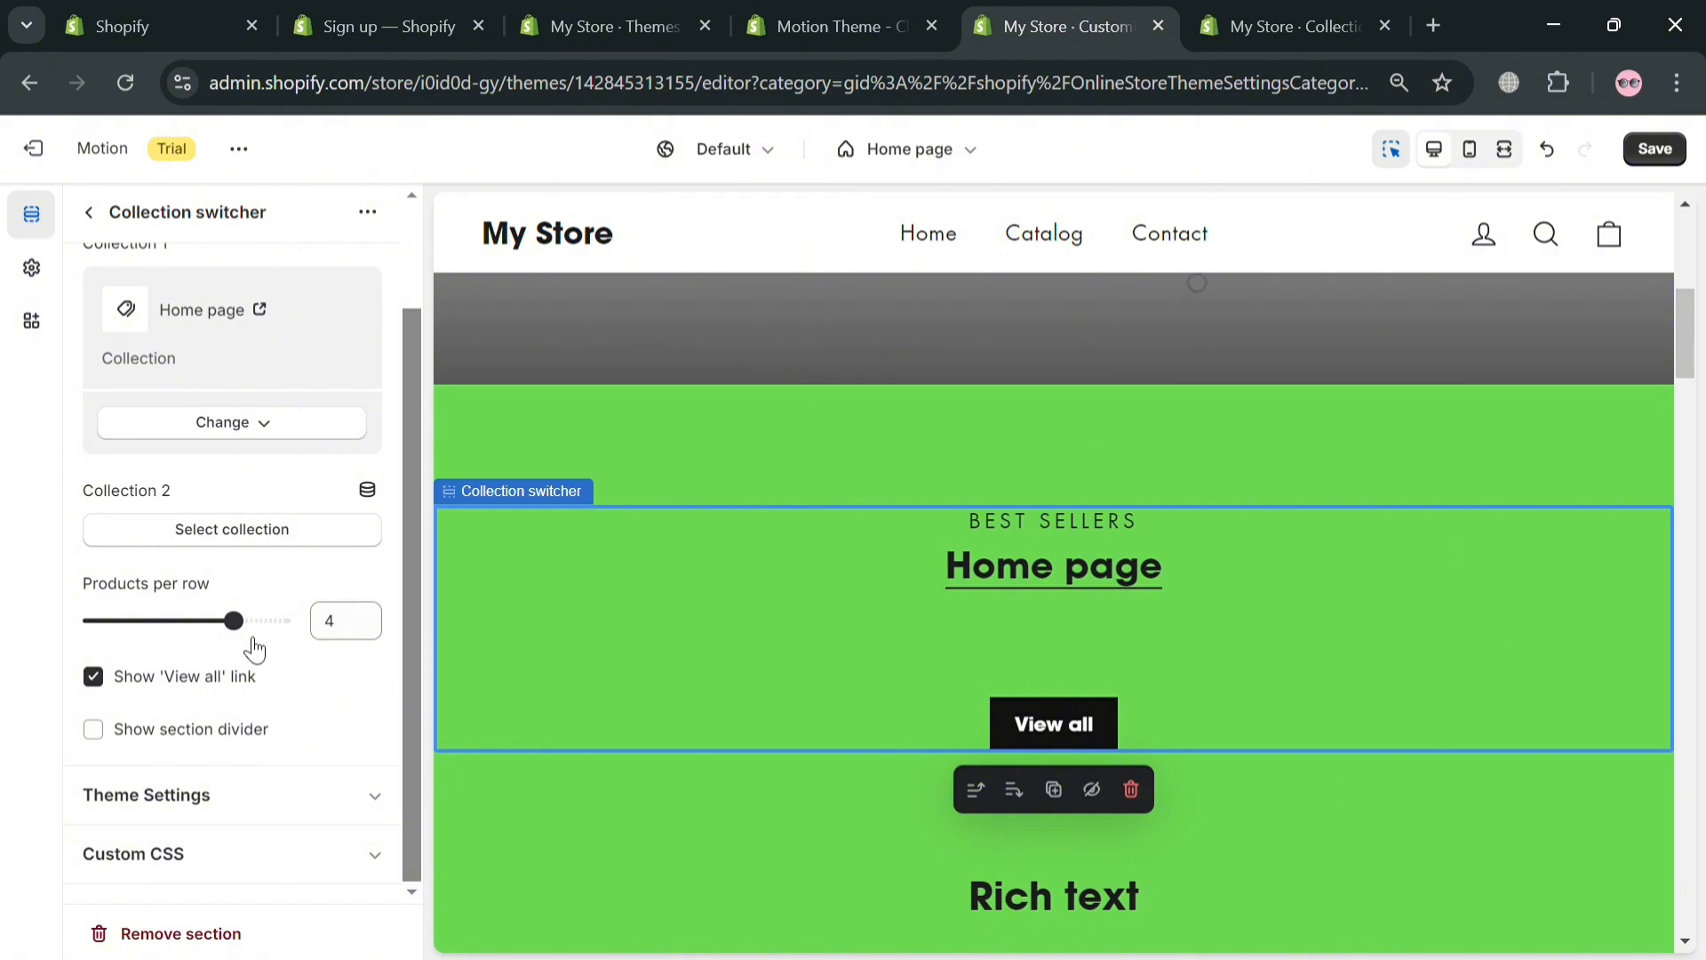
scroll(1026, 590, "down", 3)
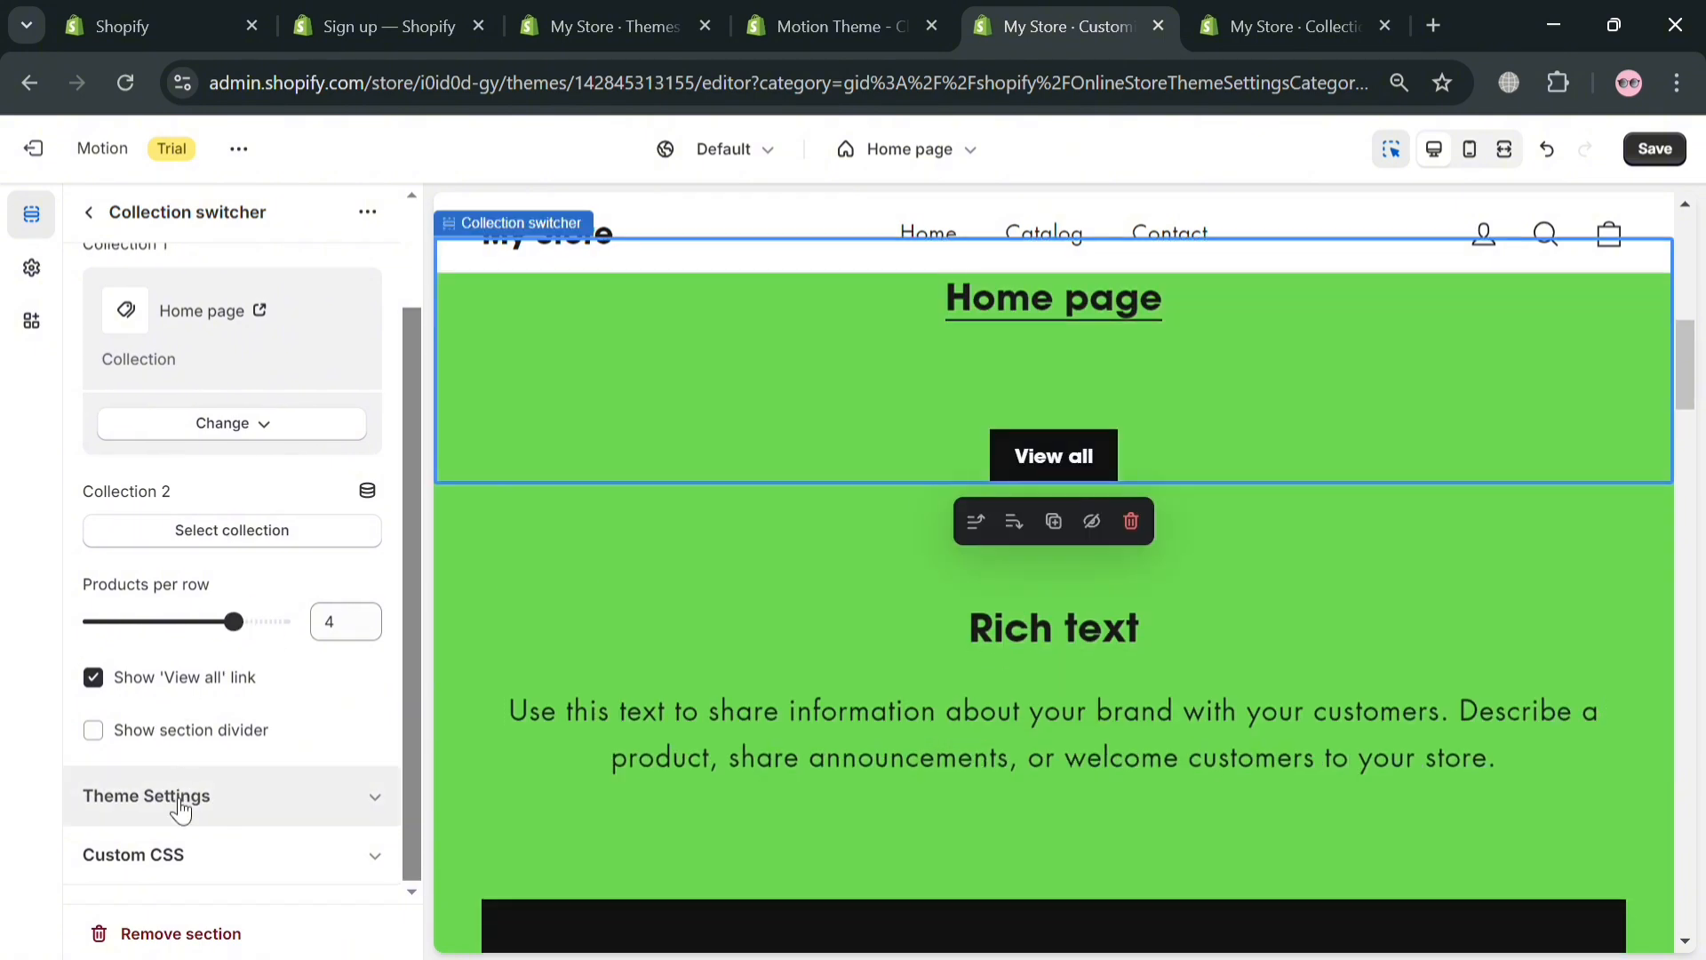
scroll(240, 577, "up", 2)
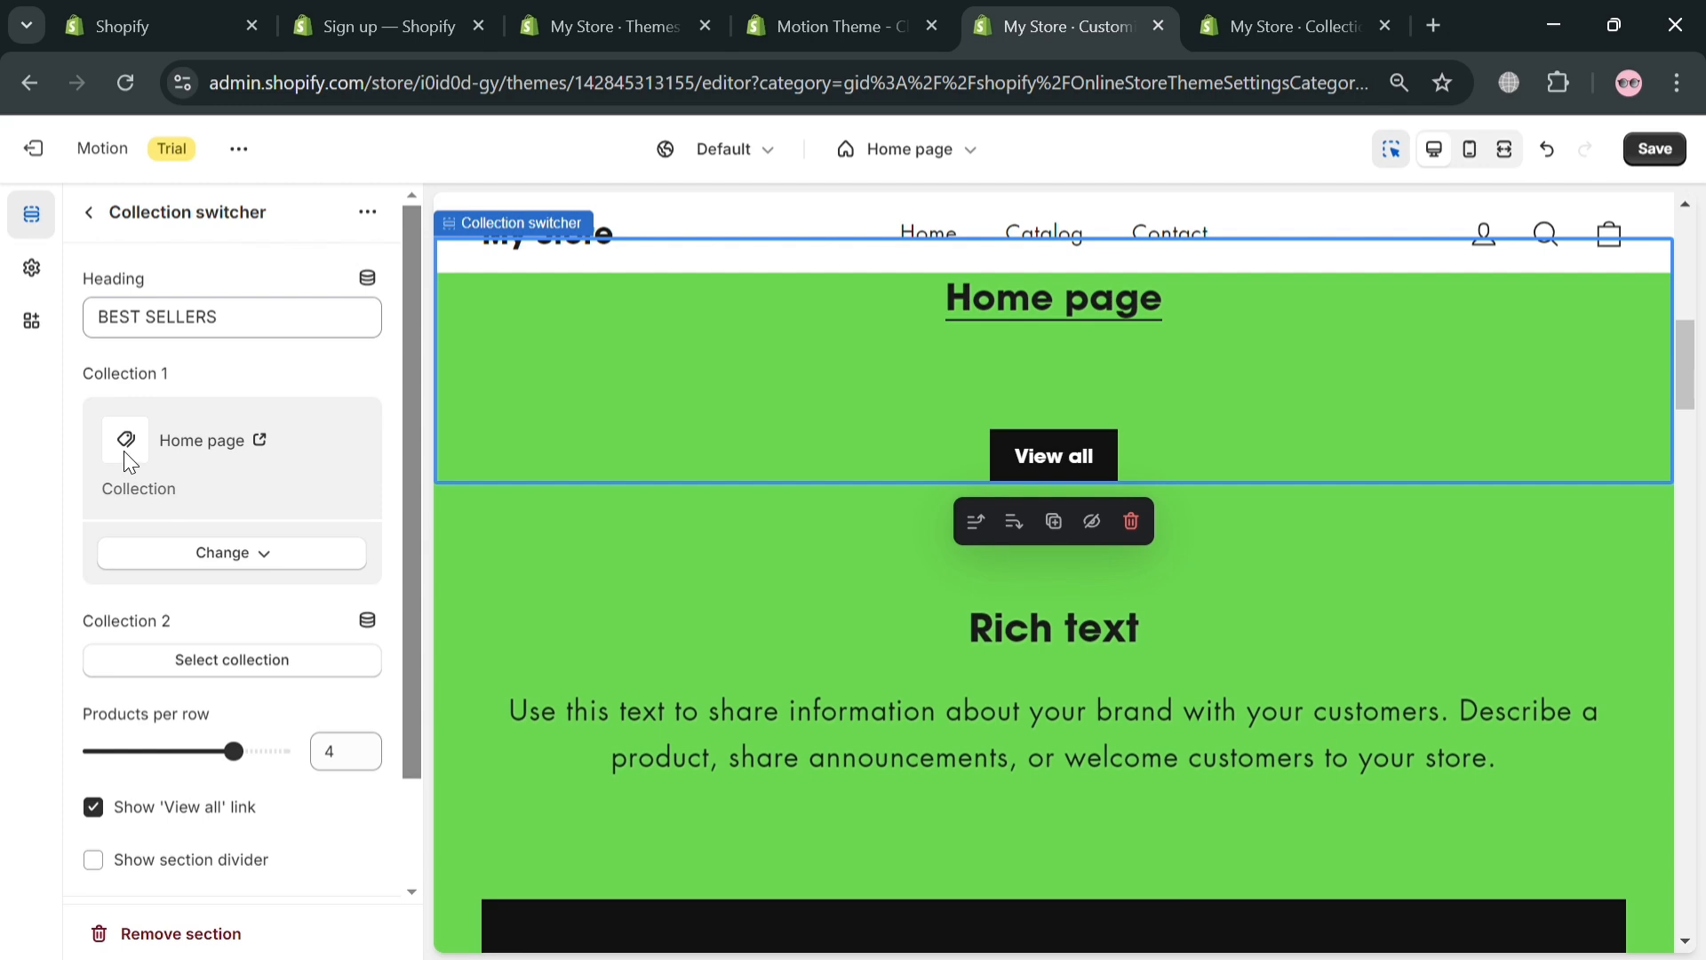
scroll(222, 675, "down", 2)
scroll(338, 666, "up", 2)
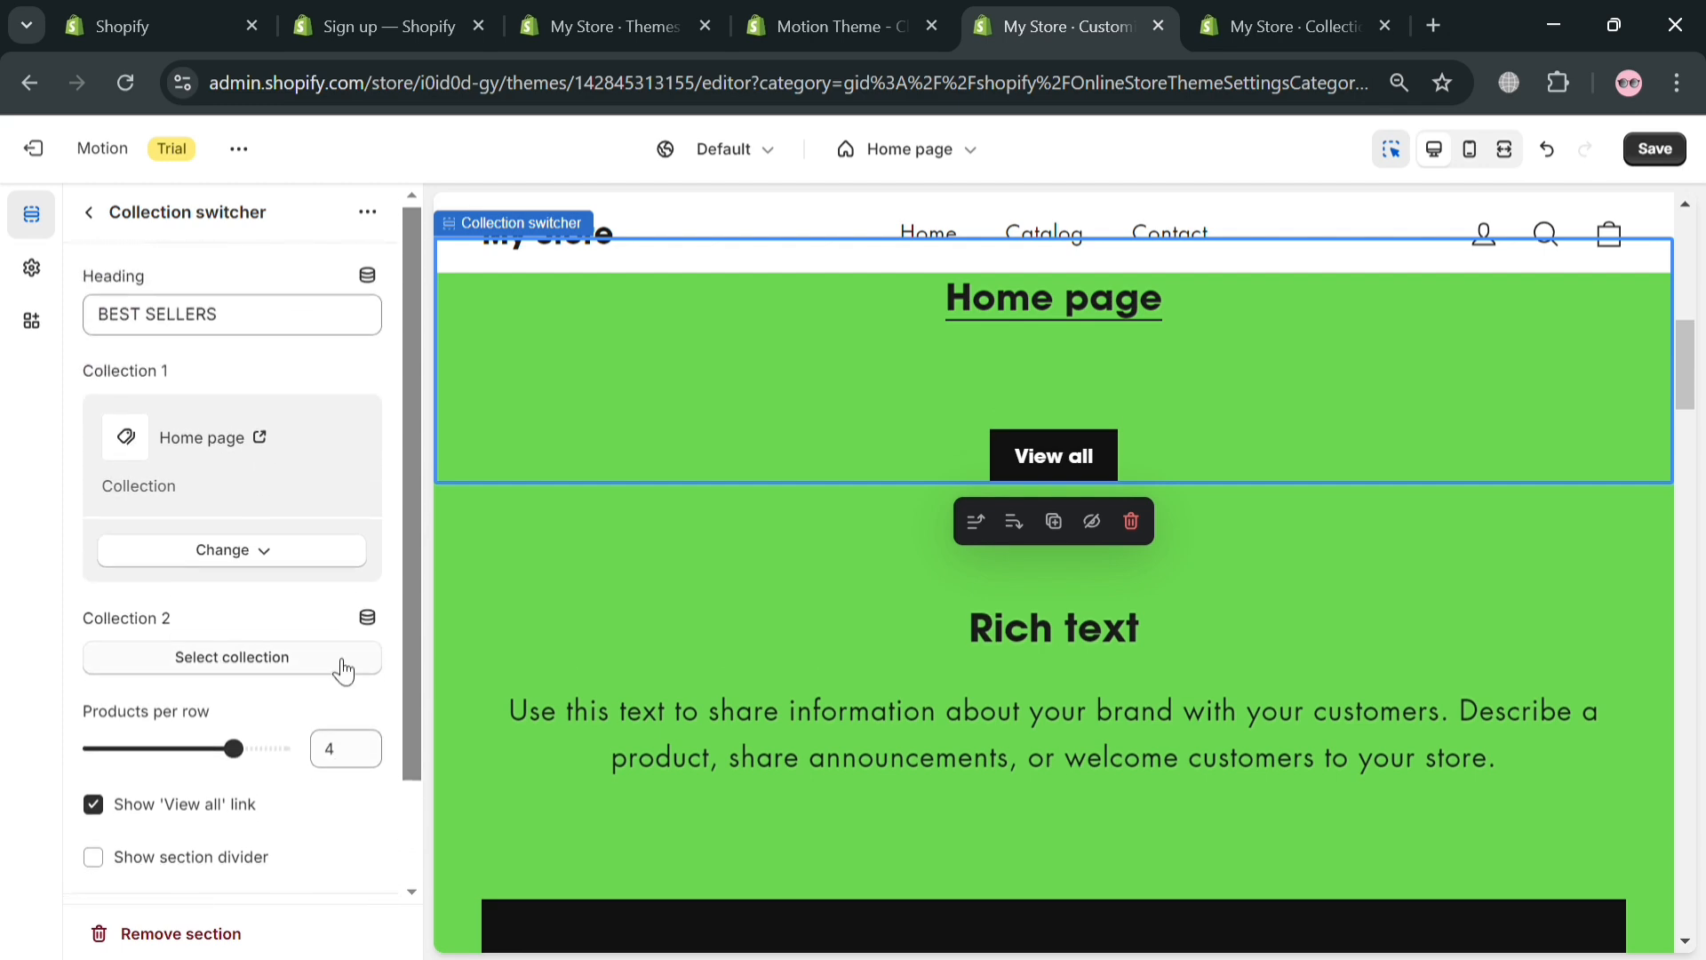
scroll(888, 500, "up", 7)
scroll(887, 500, "down", 7)
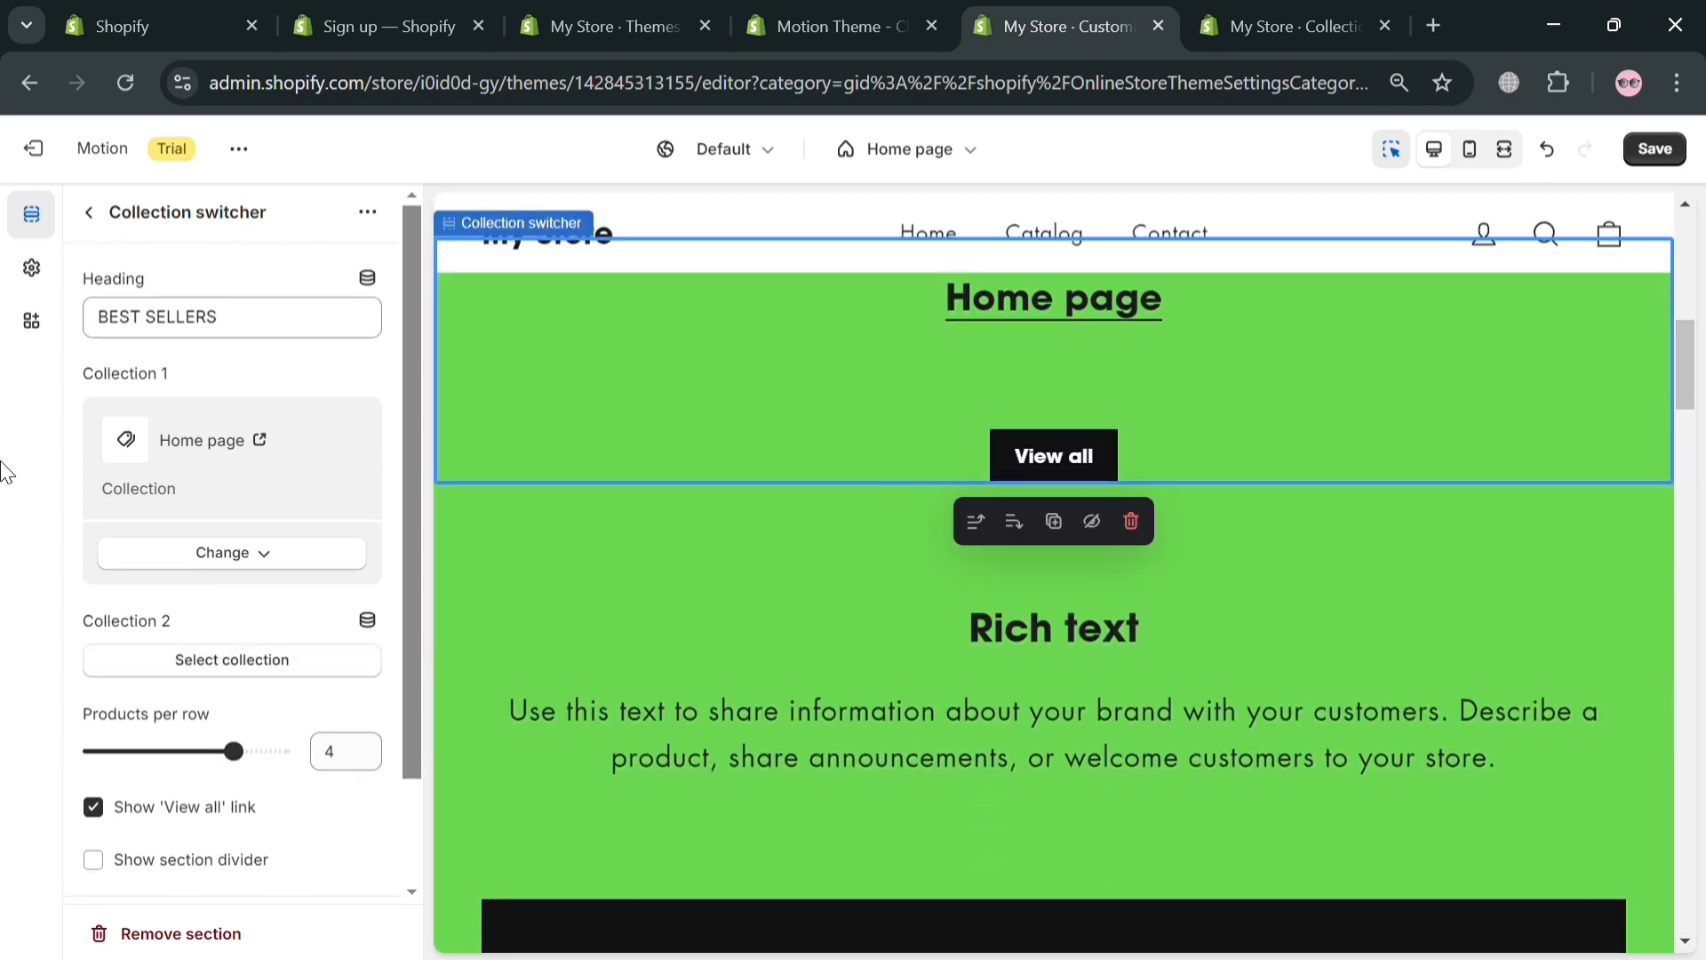
Leave the Collection switcher, load the store's Catalog page in the preview and open the first "Site-wide promotion" column's settings
left_click(89, 213)
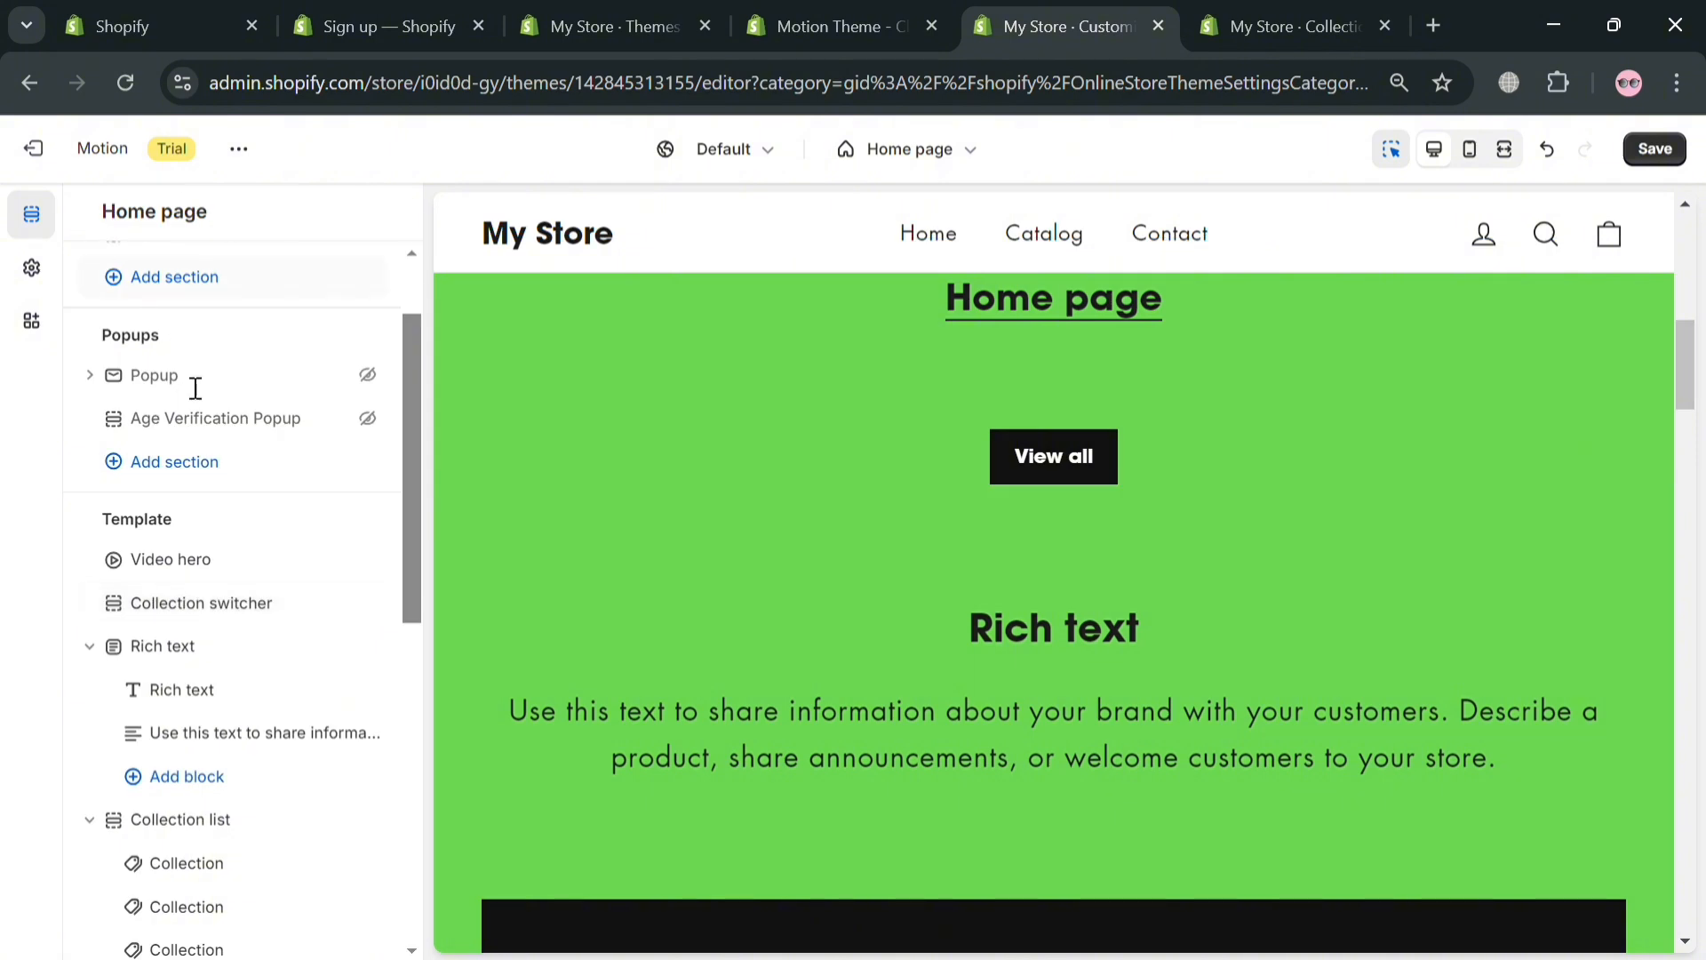
scroll(894, 592, "up", 5)
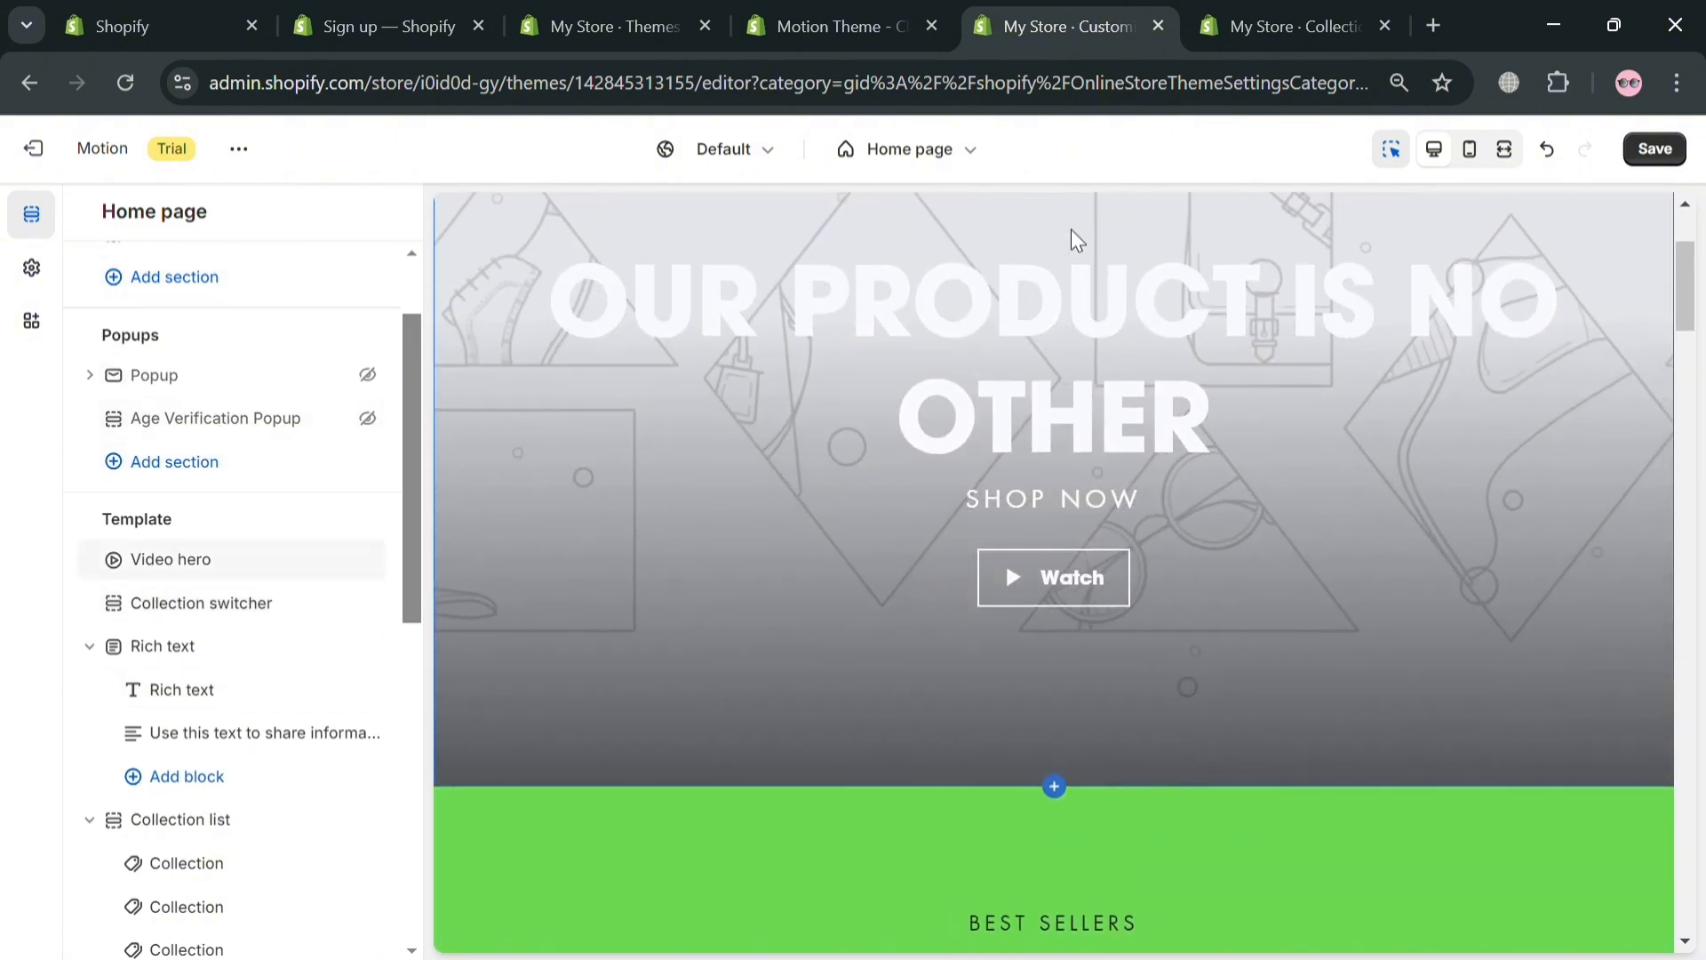
scroll(1070, 230, "up", 3)
left_click(1062, 302)
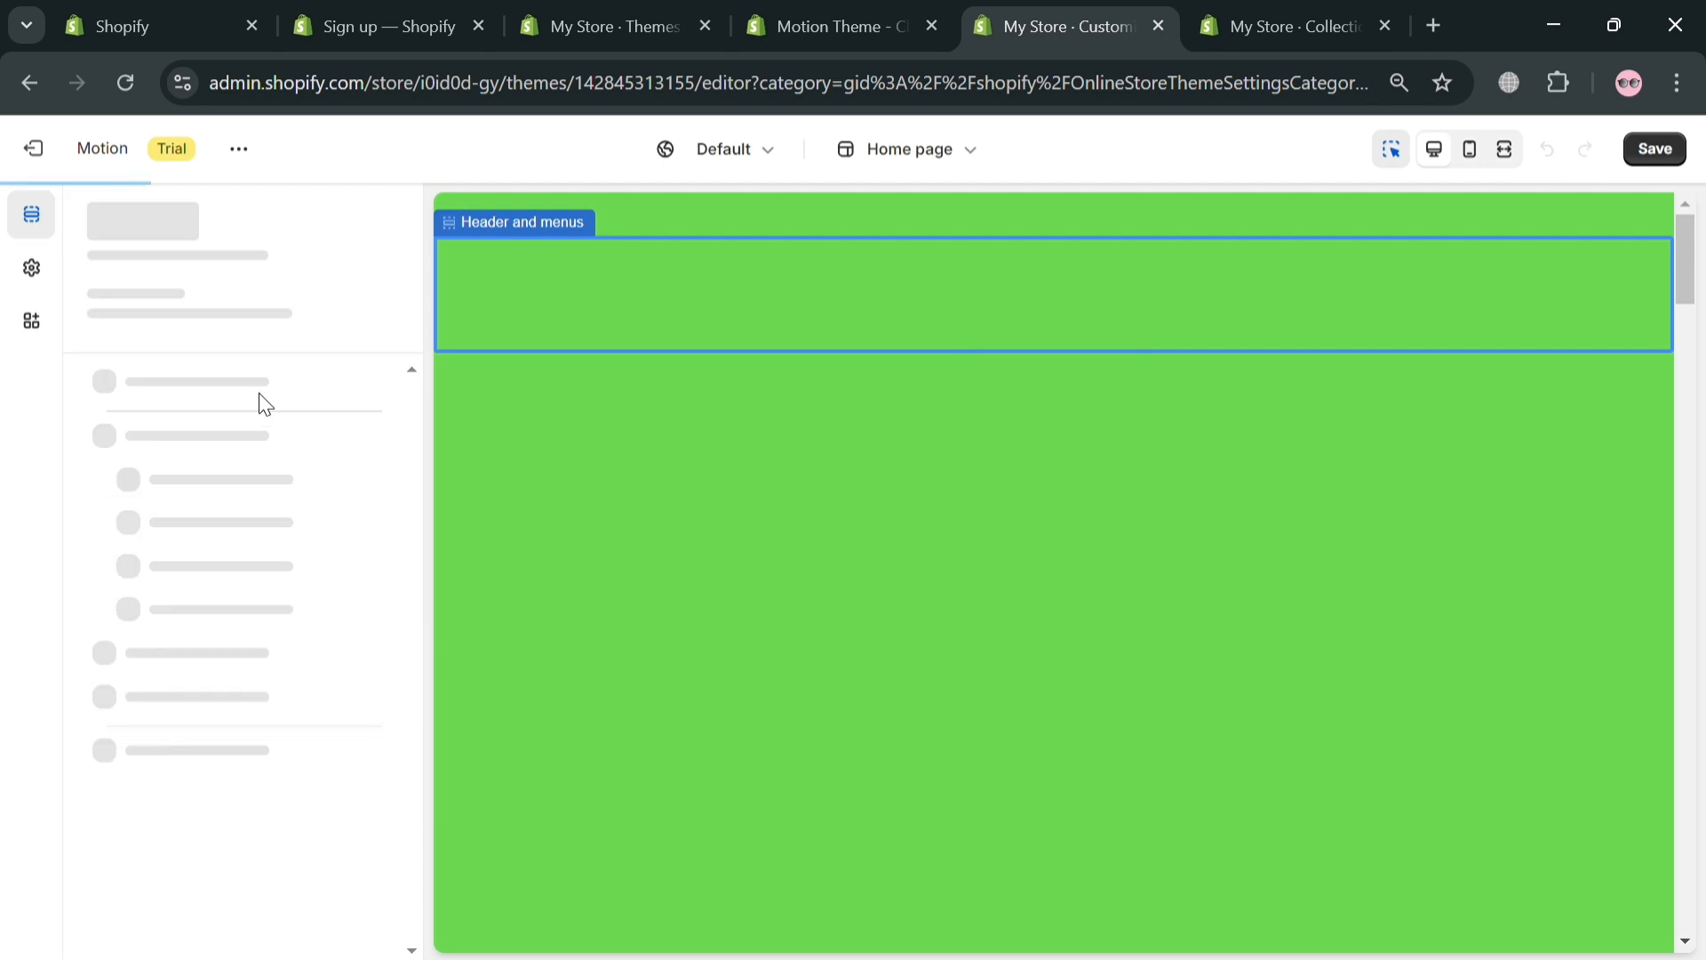
left_click(701, 521)
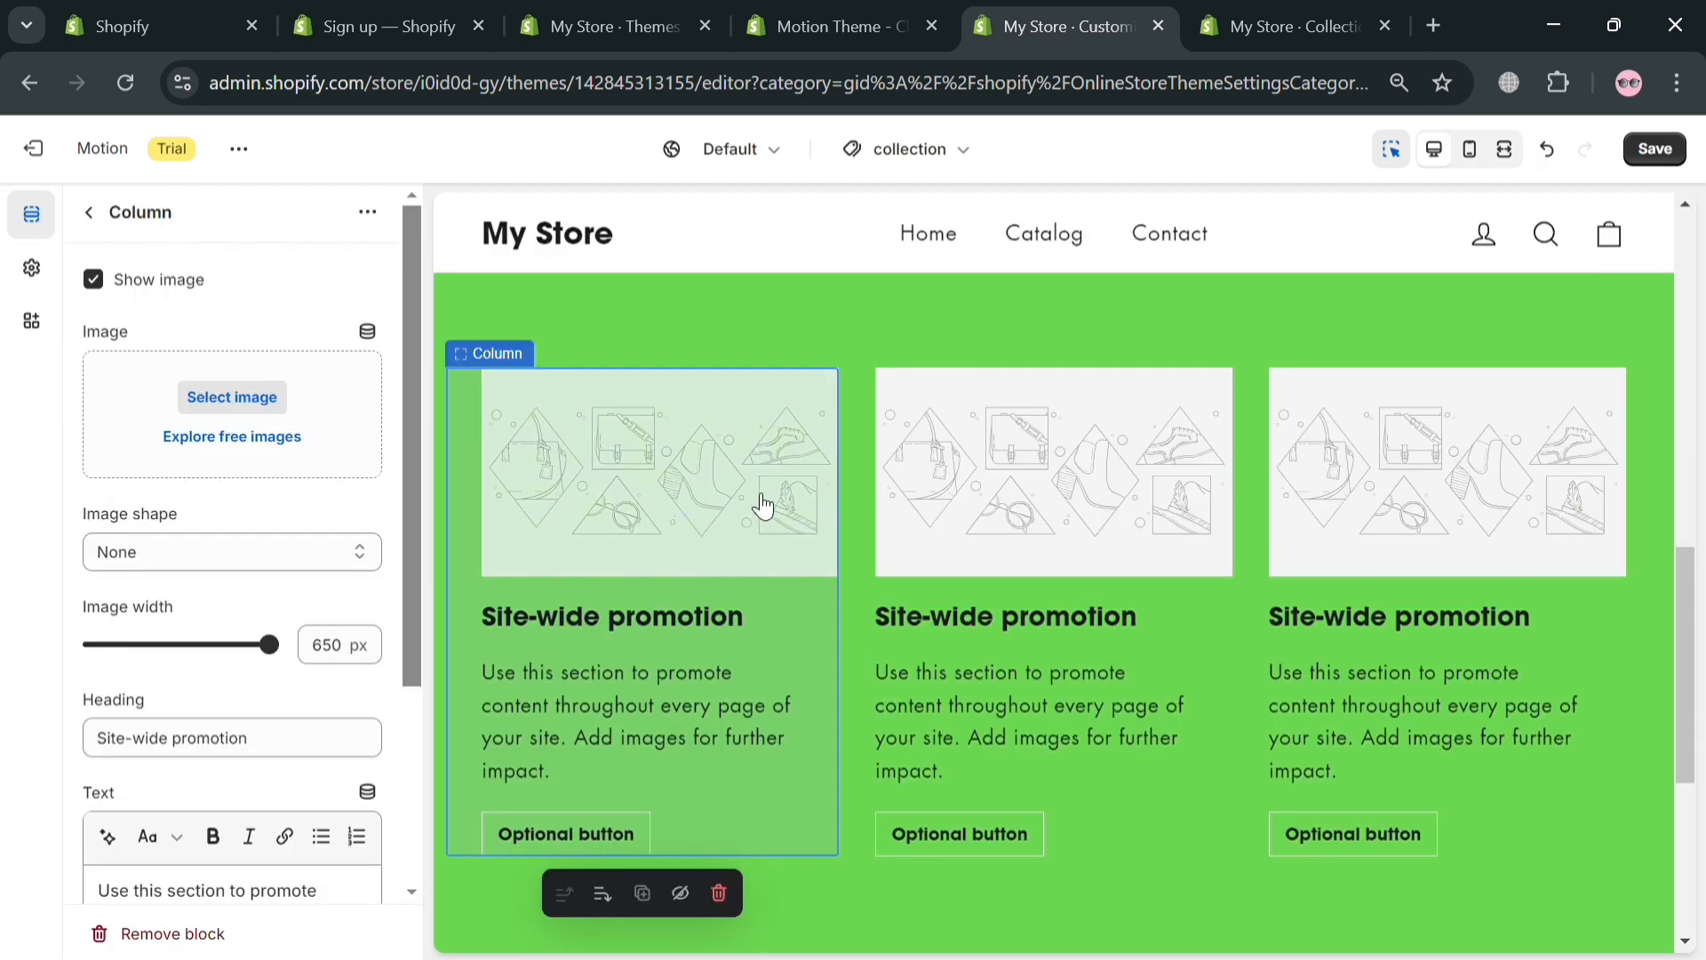
Set the first "Site-wide promotion" column's image to the free stacked-bracelets photo from the Accessories & Jewelry images
left_click(264, 449)
scroll(264, 625, "down", 1)
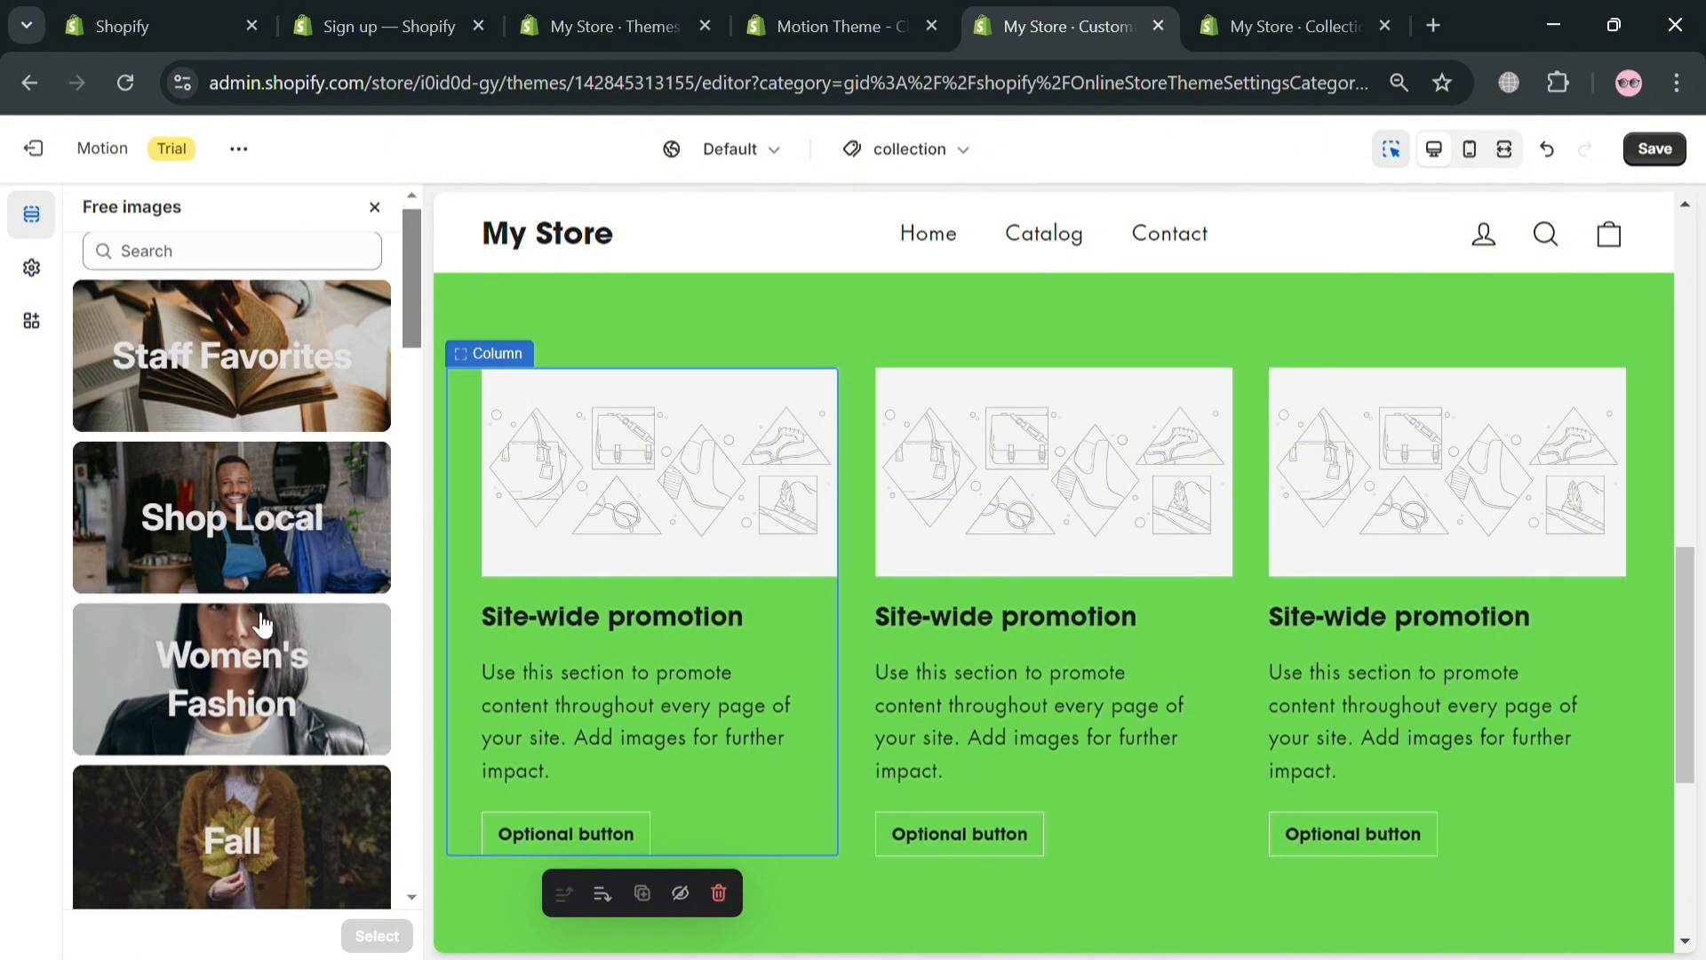
scroll(262, 624, "down", 5)
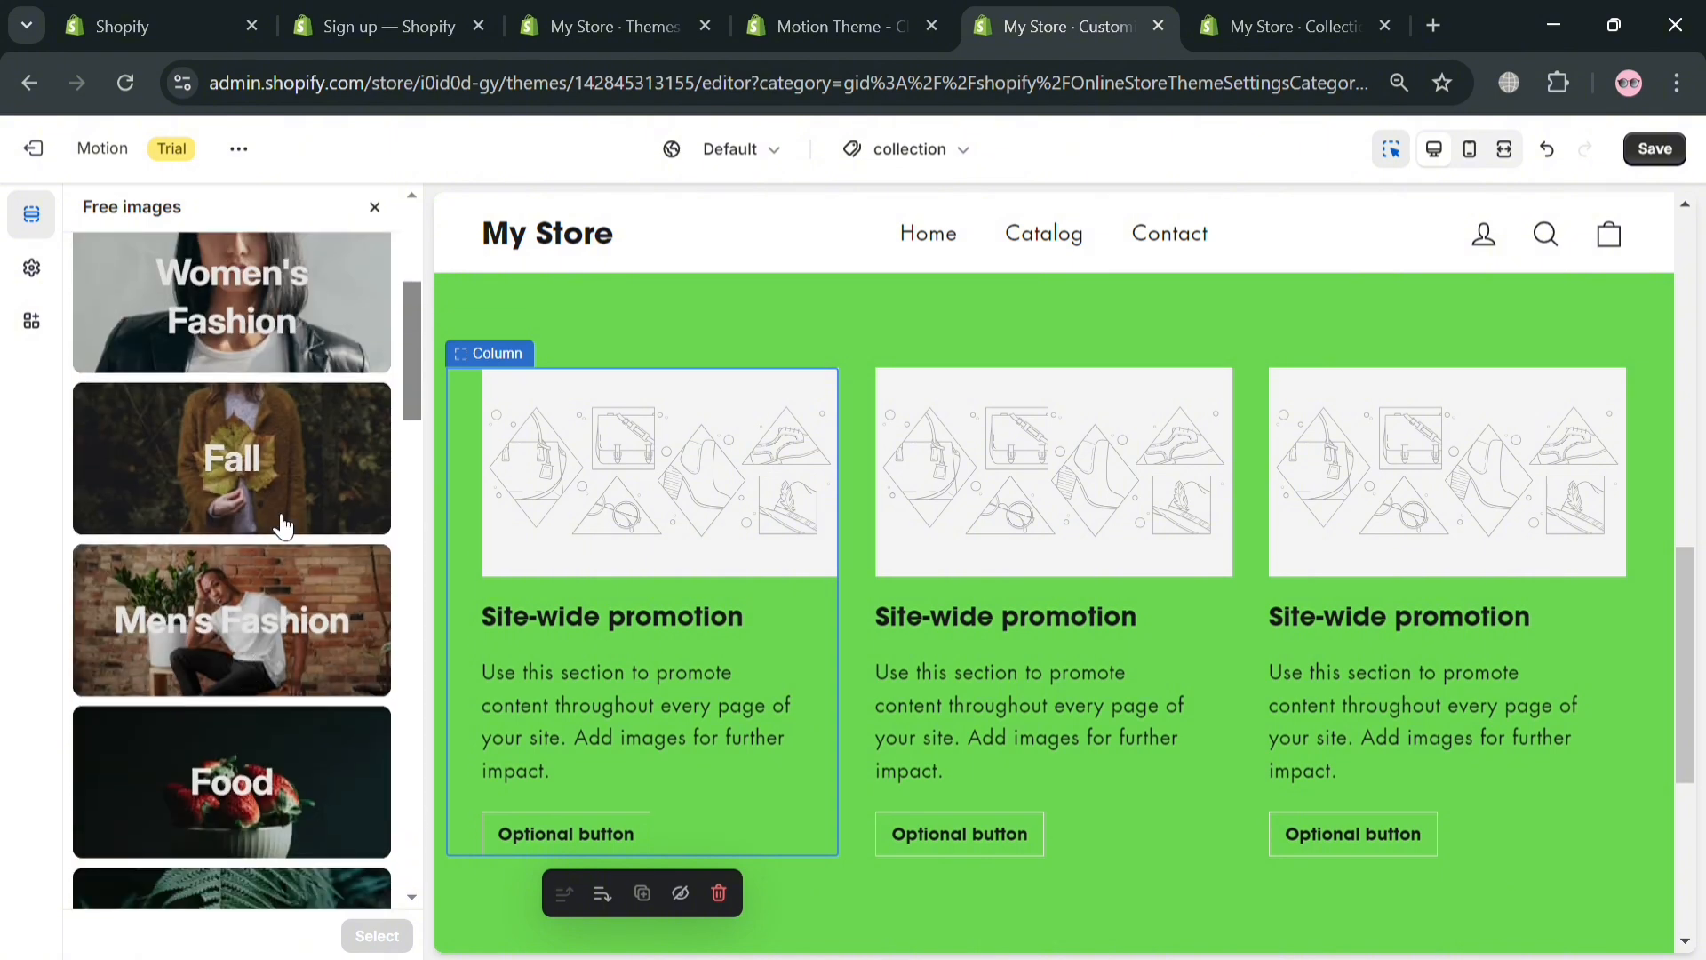
scroll(277, 696, "down", 1)
scroll(268, 808, "down", 6)
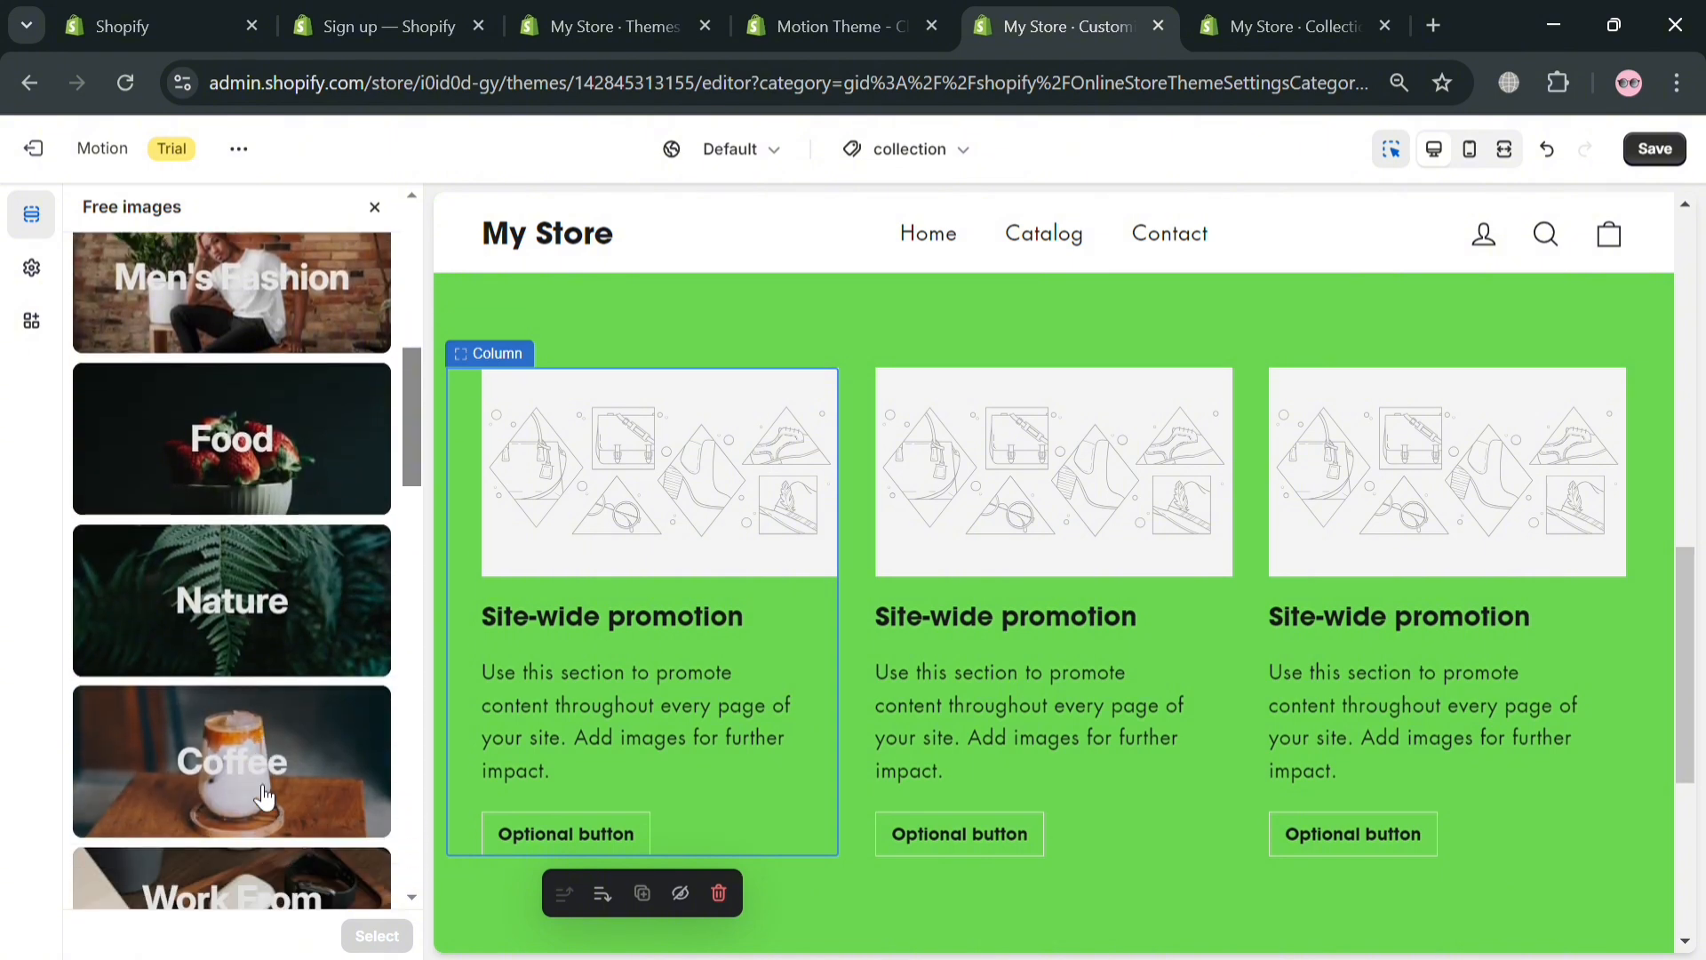
left_click(251, 628)
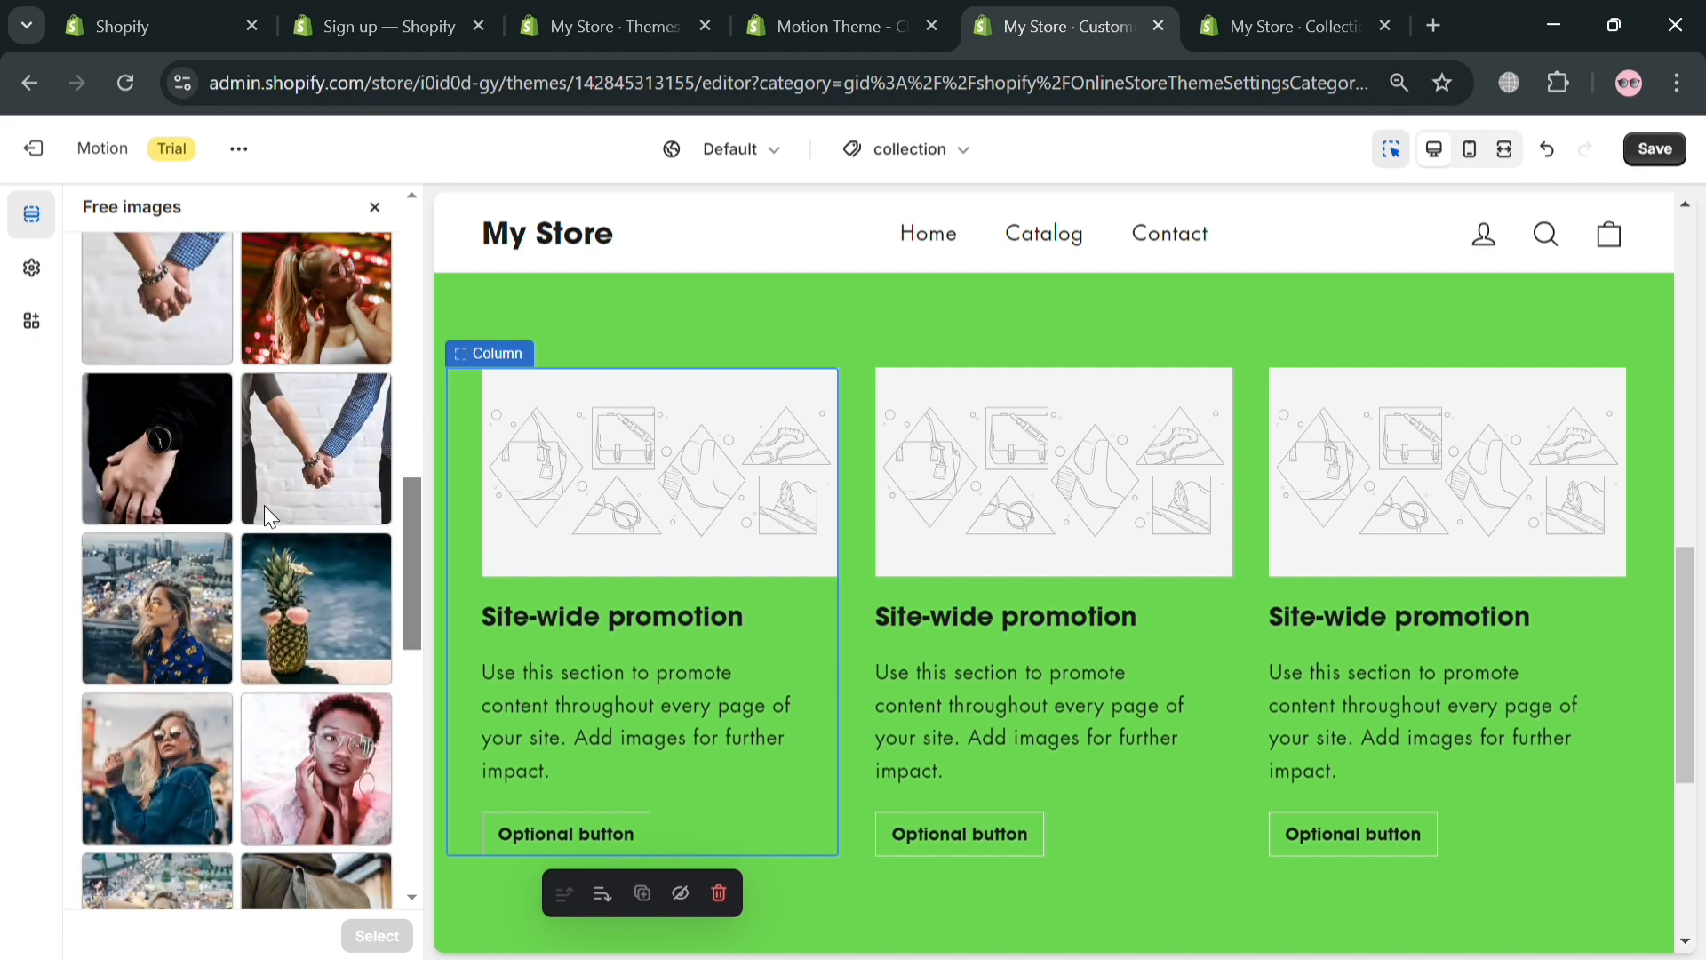
scroll(300, 629, "down", 5)
scroll(300, 630, "down", 4)
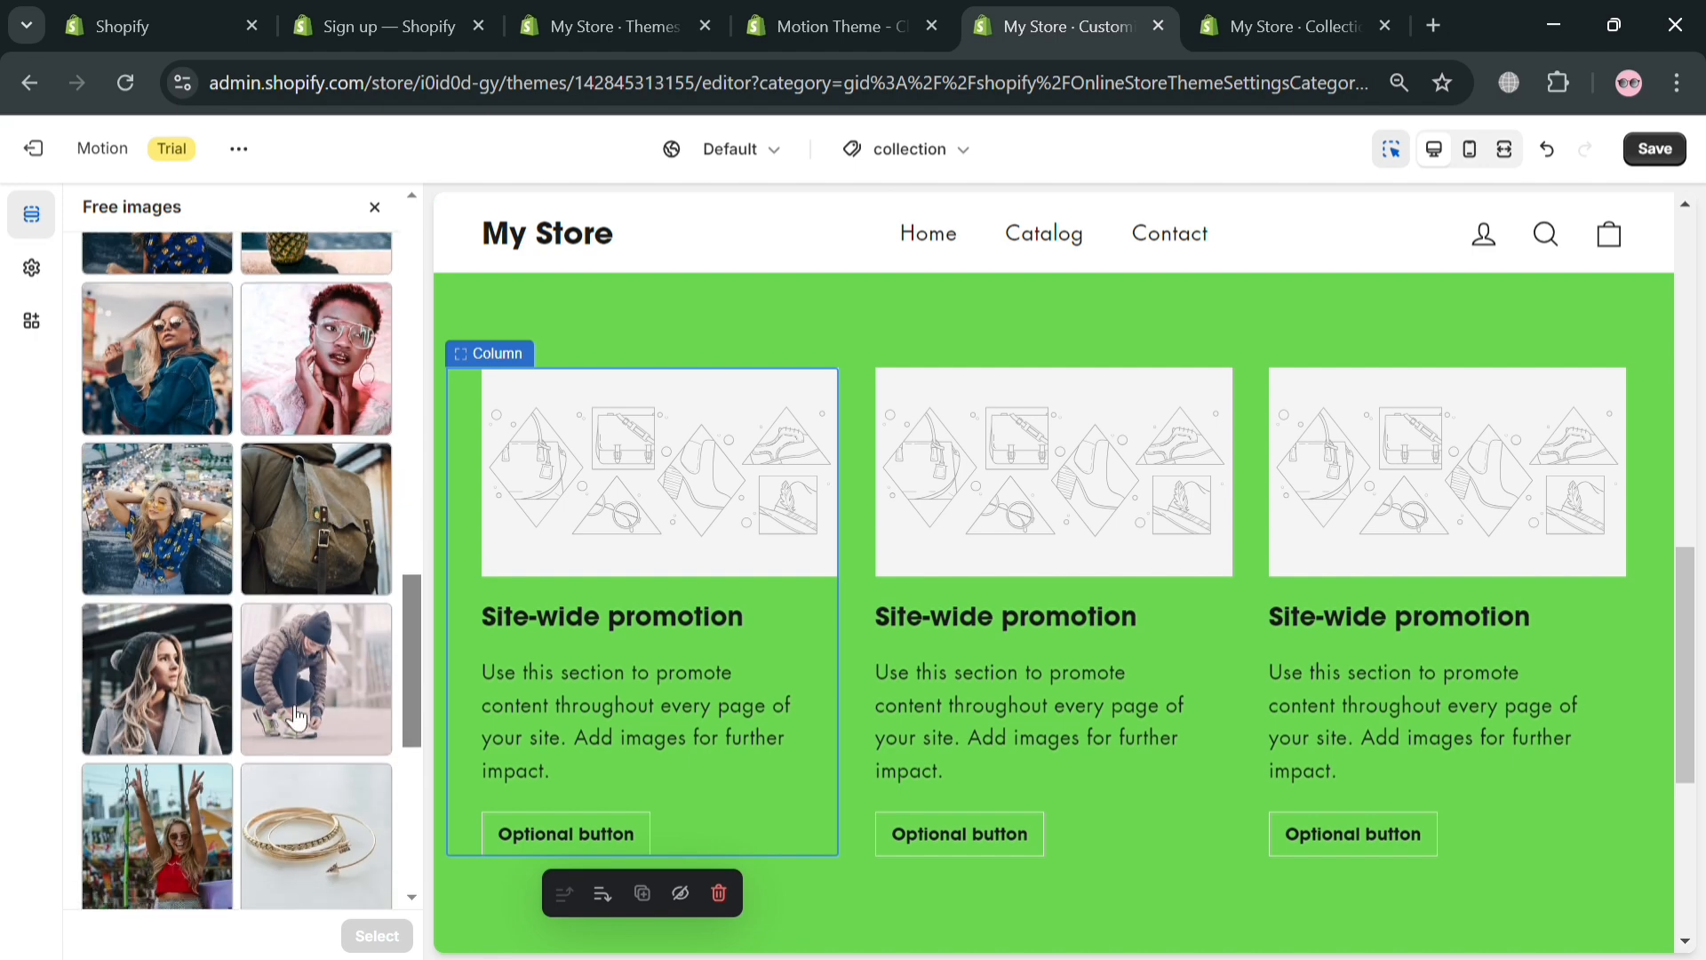
left_click(320, 475)
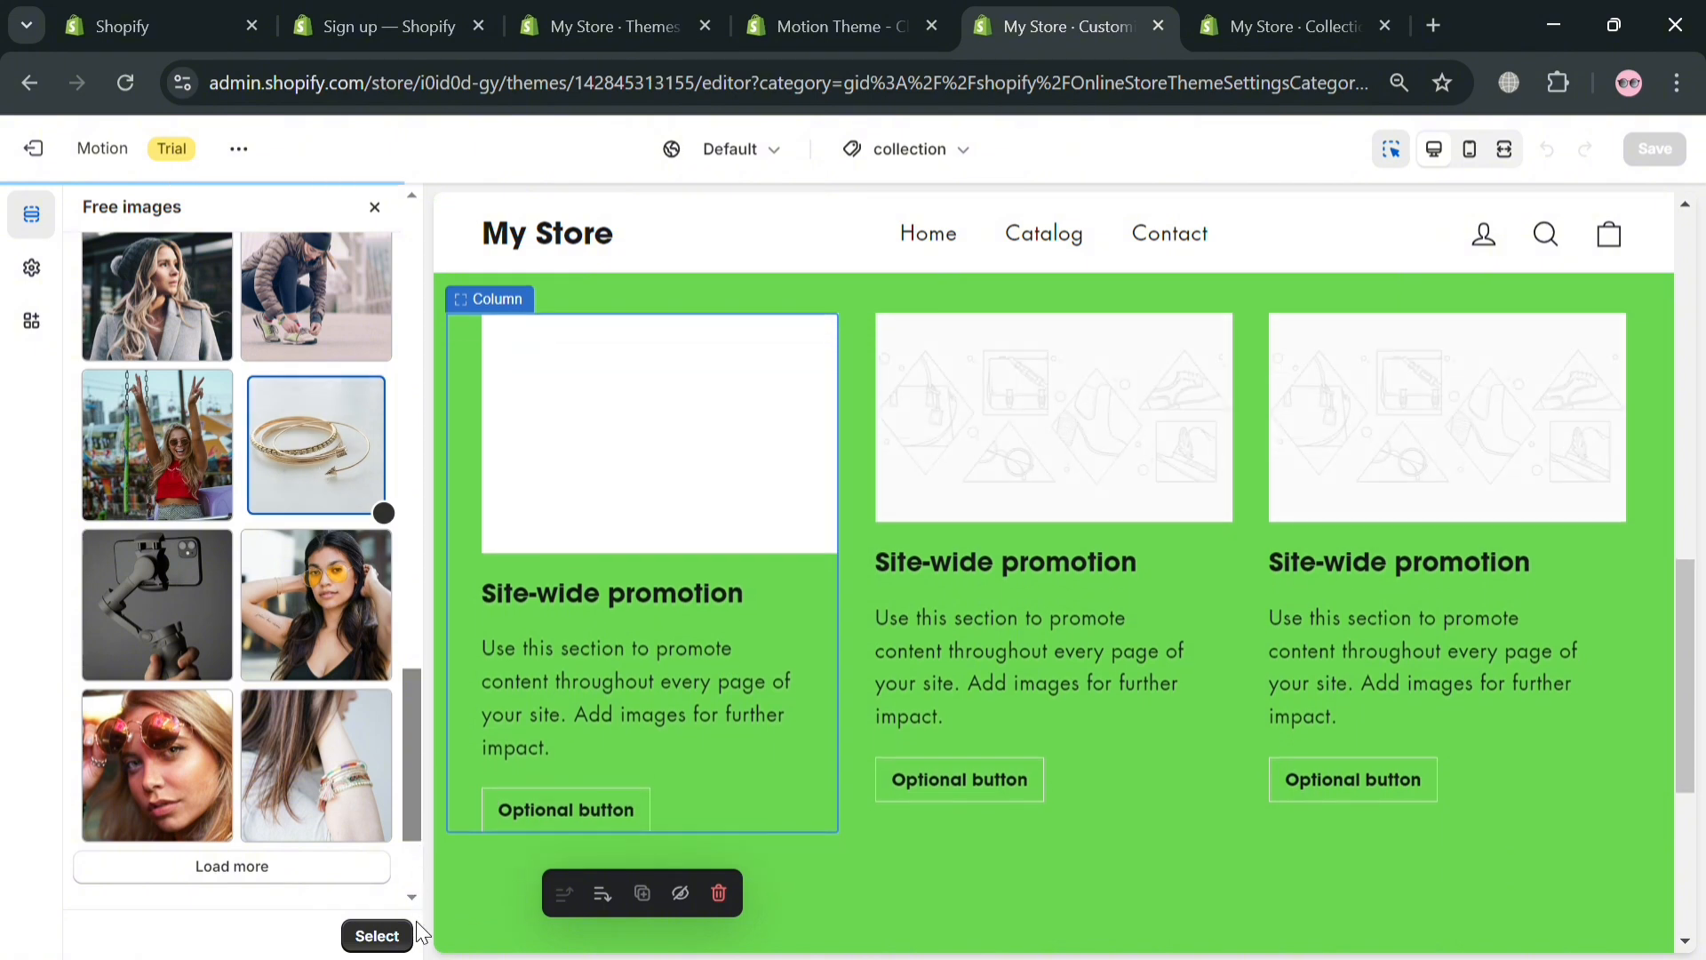
left_click(391, 940)
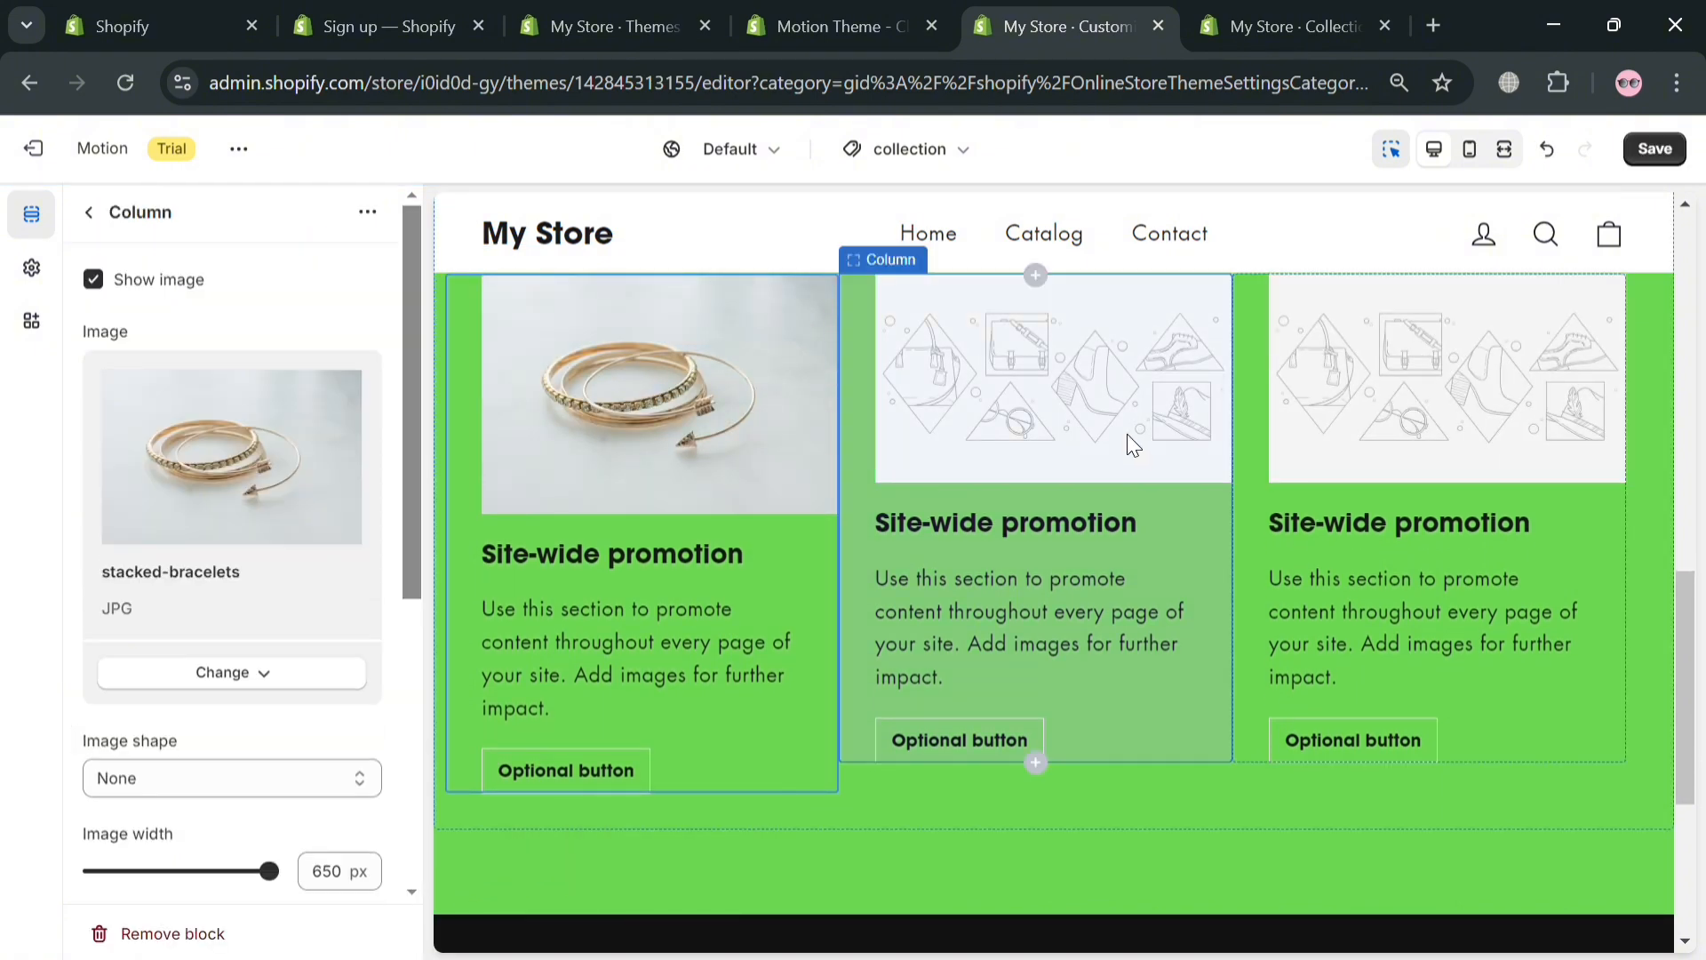
Set the second "Site-wide promotion" column's image to the flatlay-of-travel-essentials photo from the free Watches images
left_click(1127, 434)
scroll(722, 601, "up", 10)
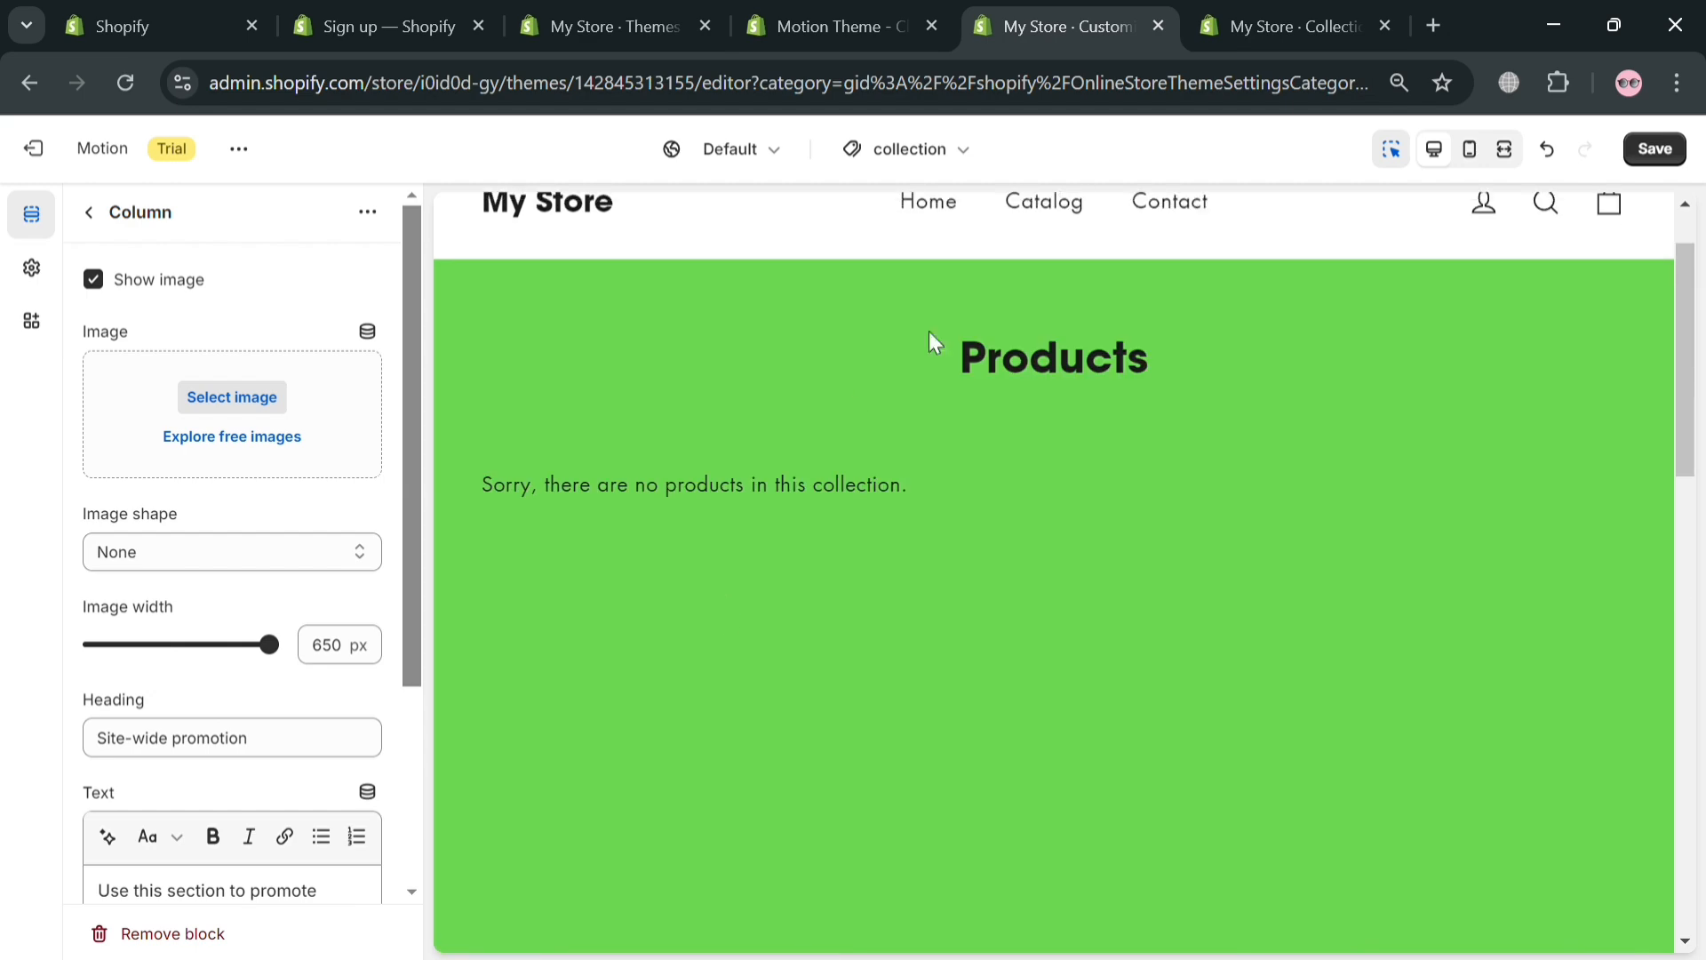
scroll(592, 398, "down", 2)
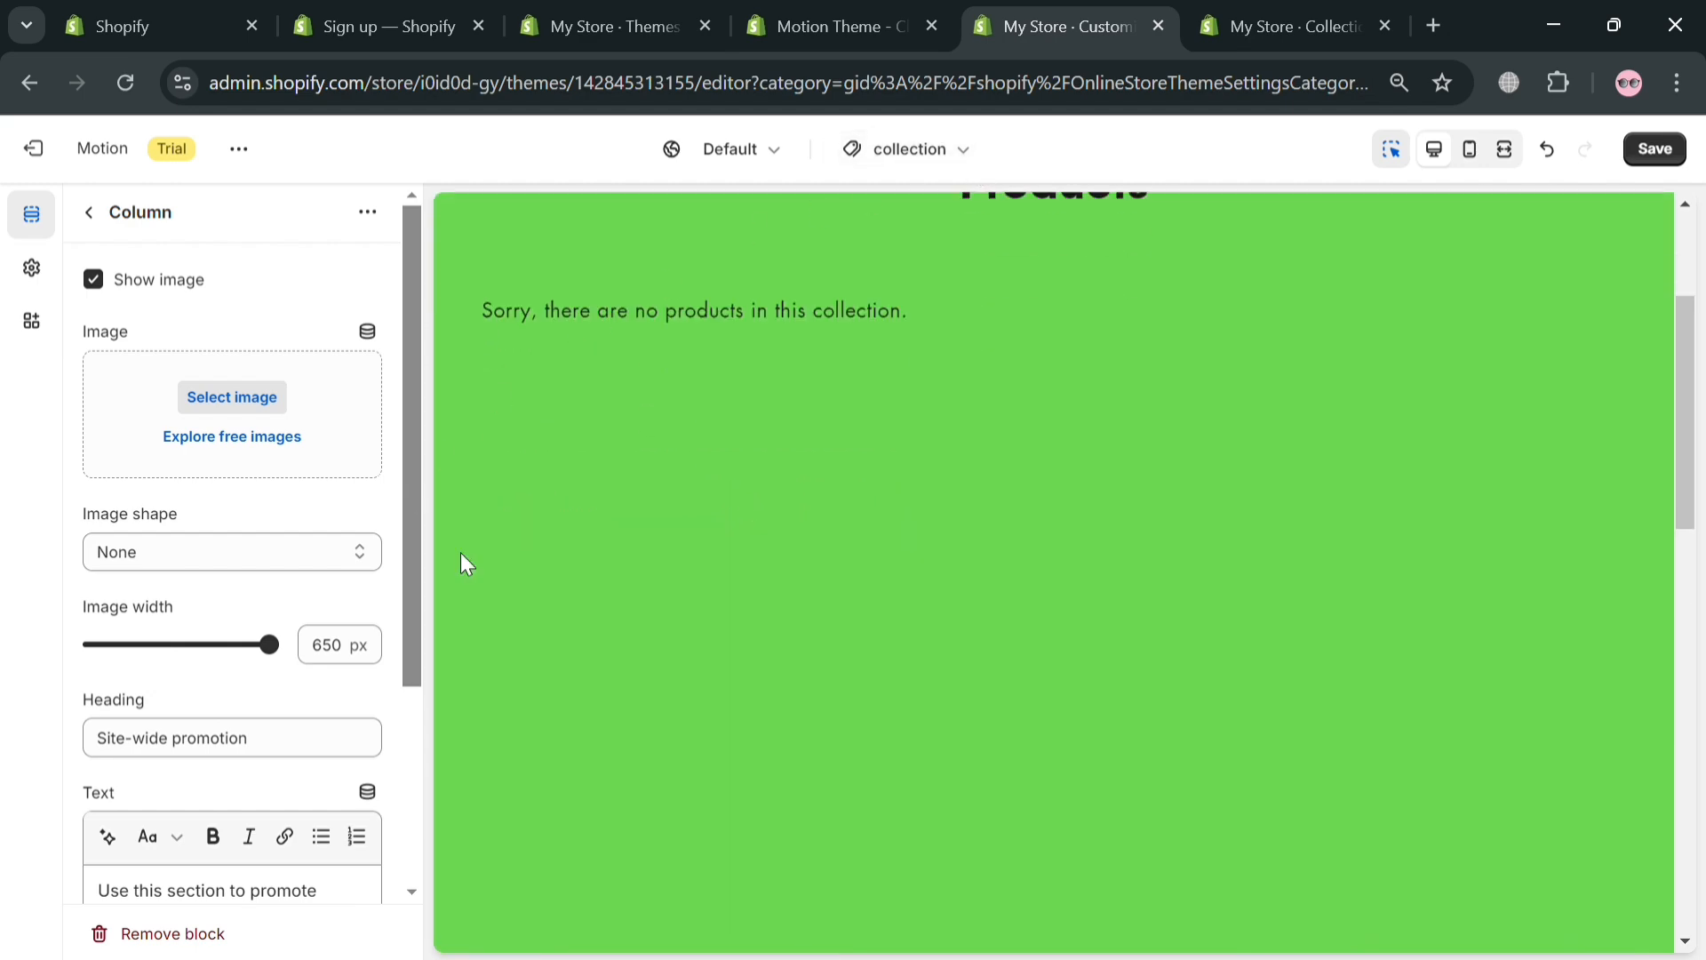
scroll(622, 604, "up", 5)
left_click(1016, 521)
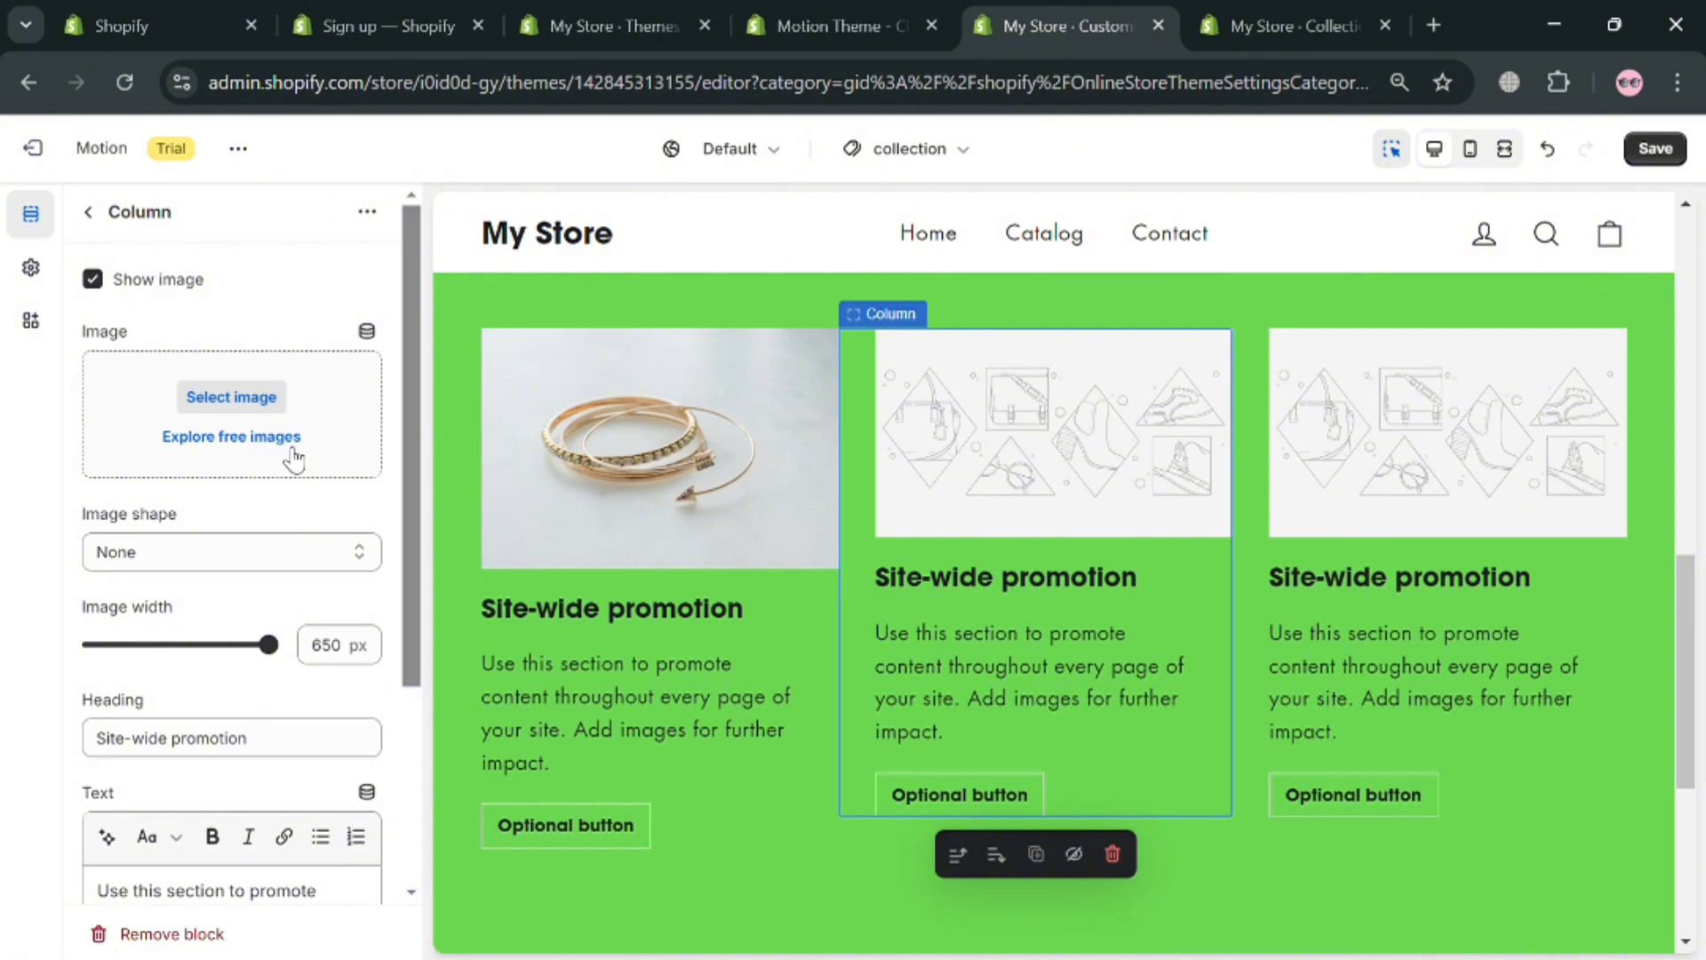
left_click(294, 449)
scroll(301, 705, "down", 5)
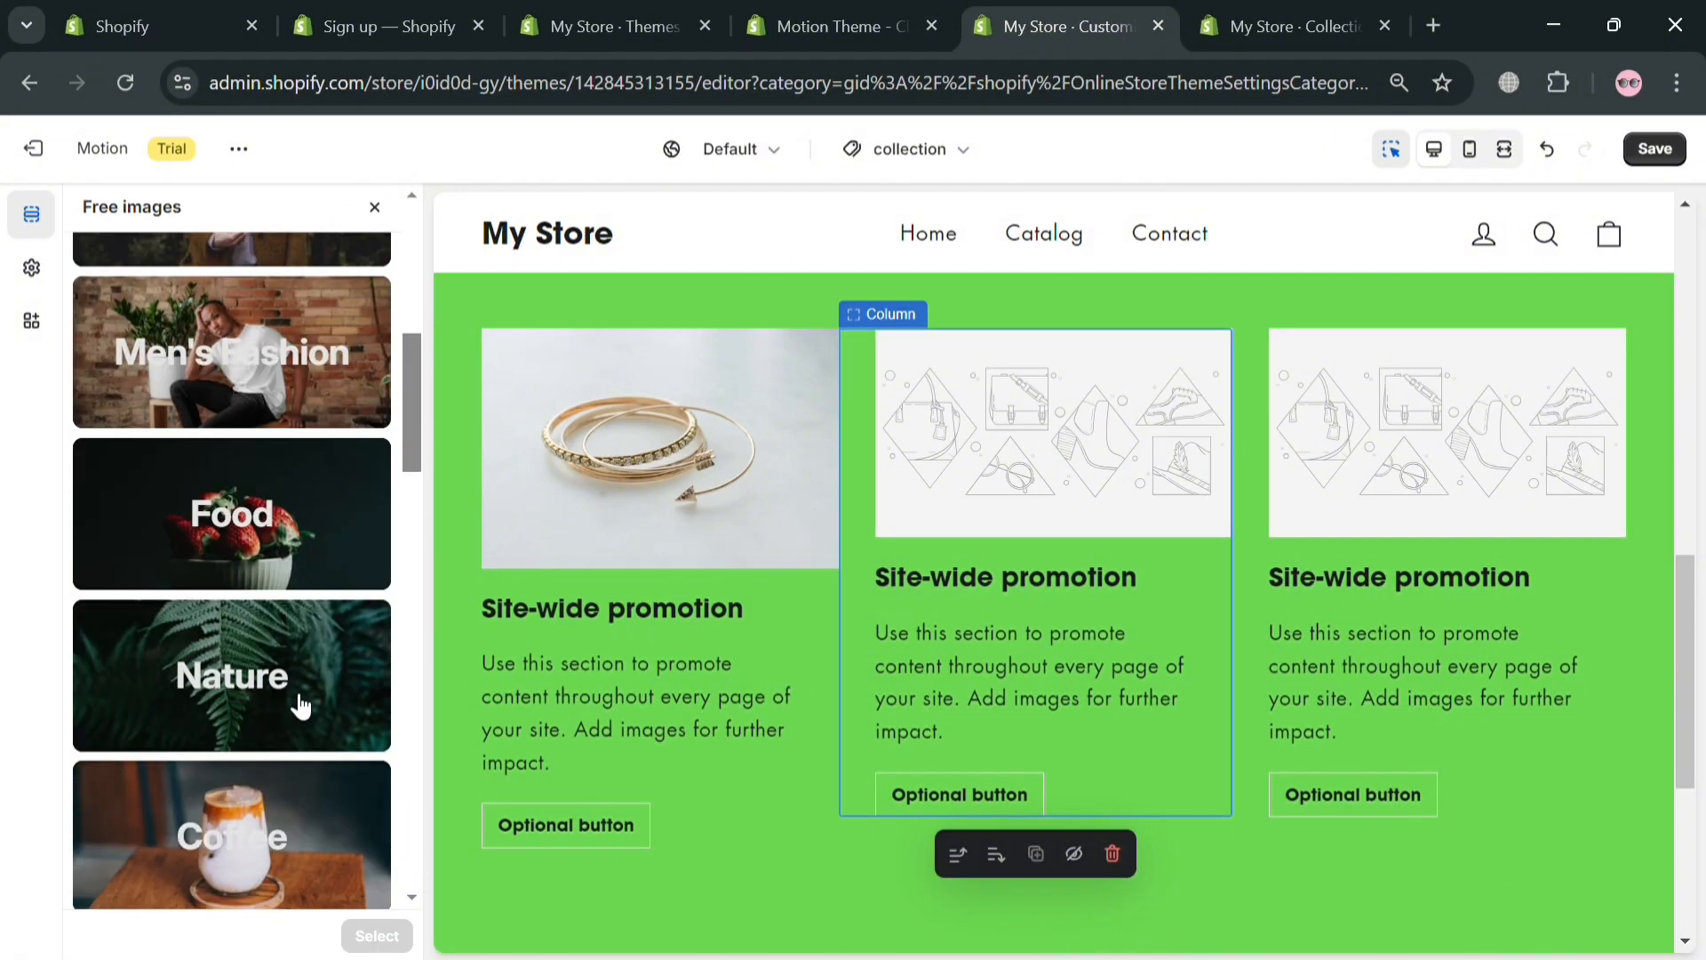
scroll(300, 704, "down", 5)
scroll(305, 800, "down", 3)
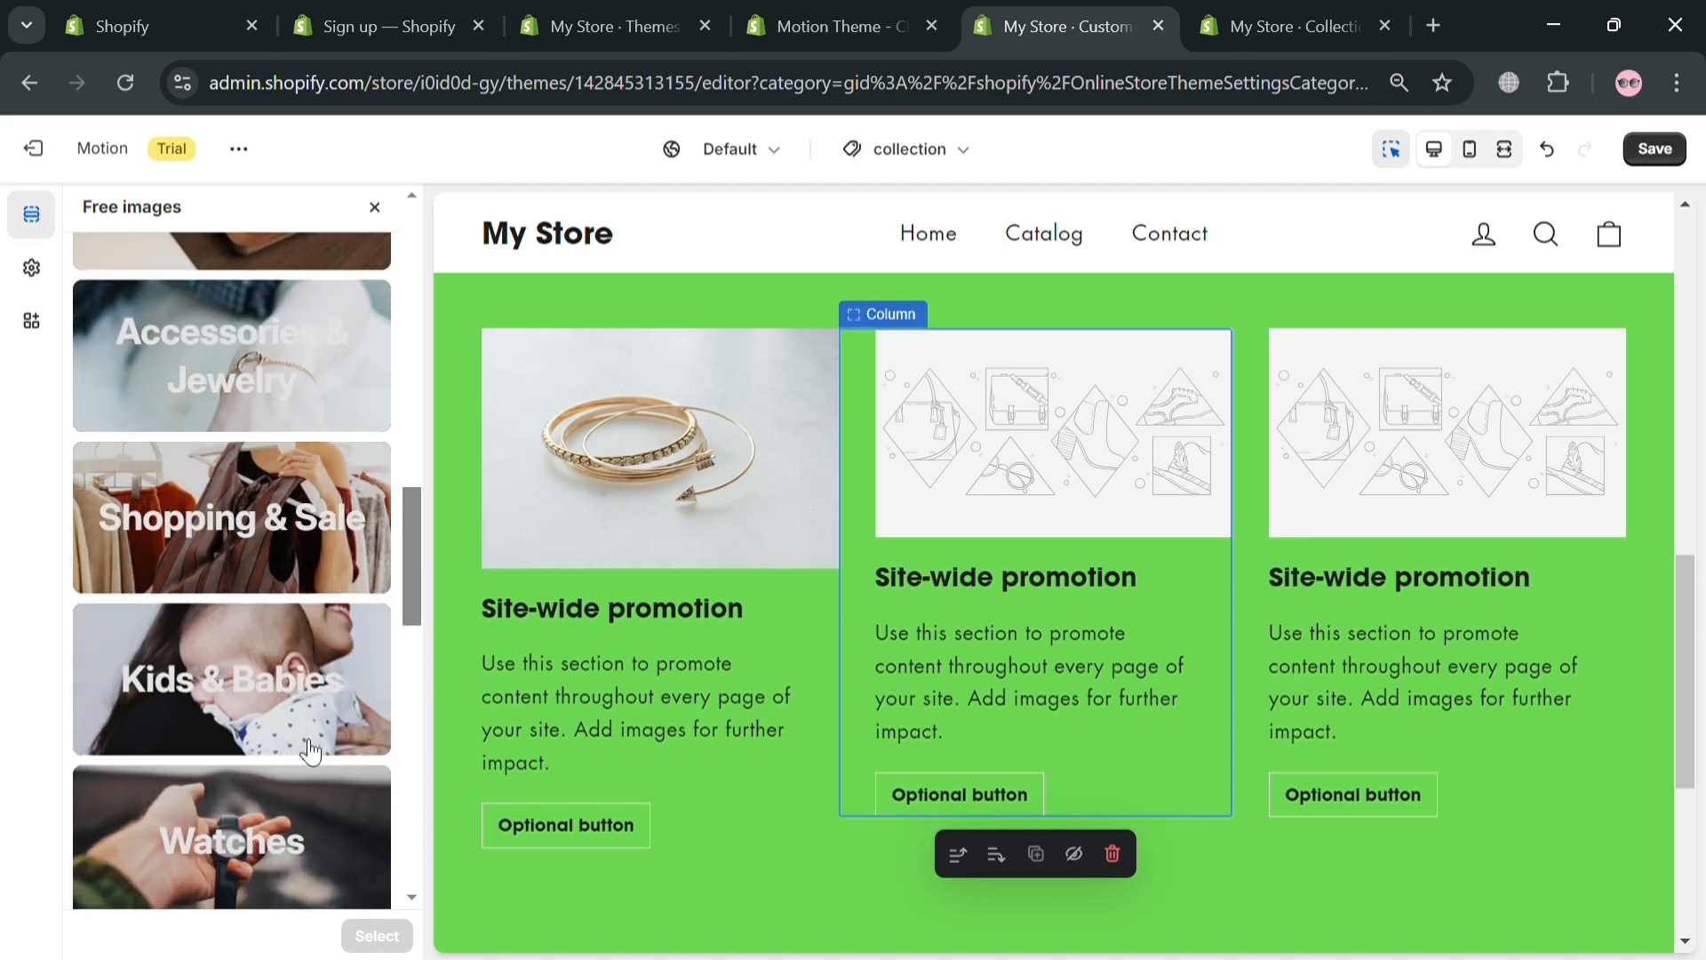
scroll(307, 742, "up", 3)
scroll(308, 730, "down", 8)
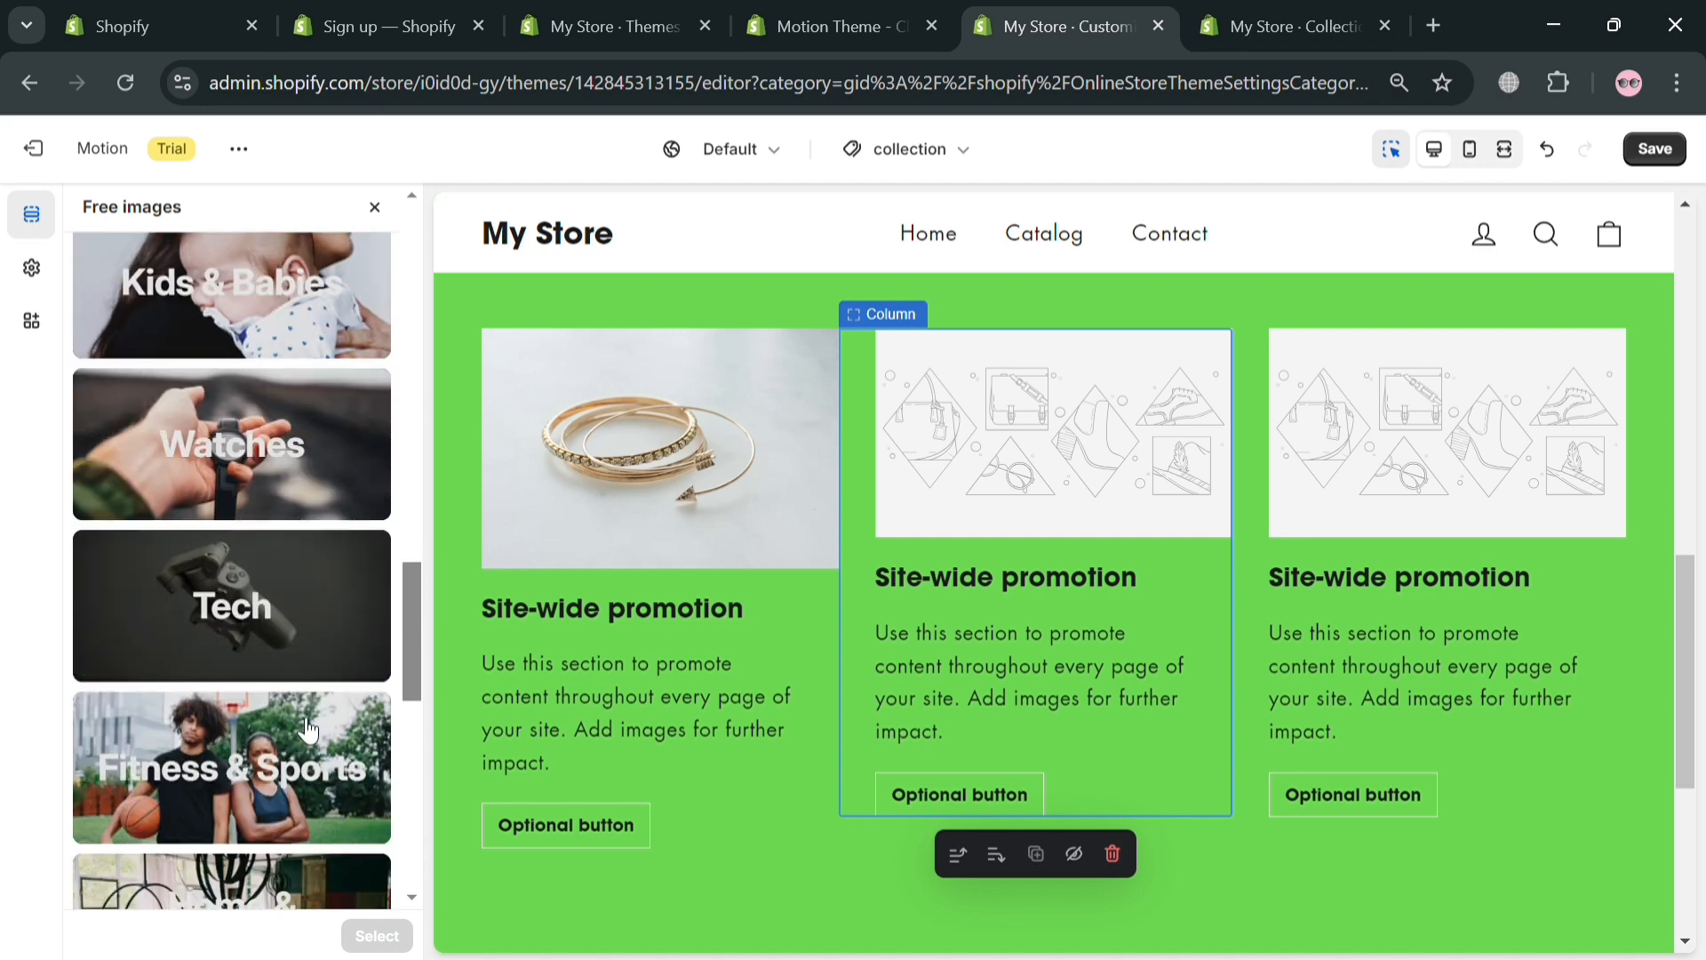
left_click(276, 456)
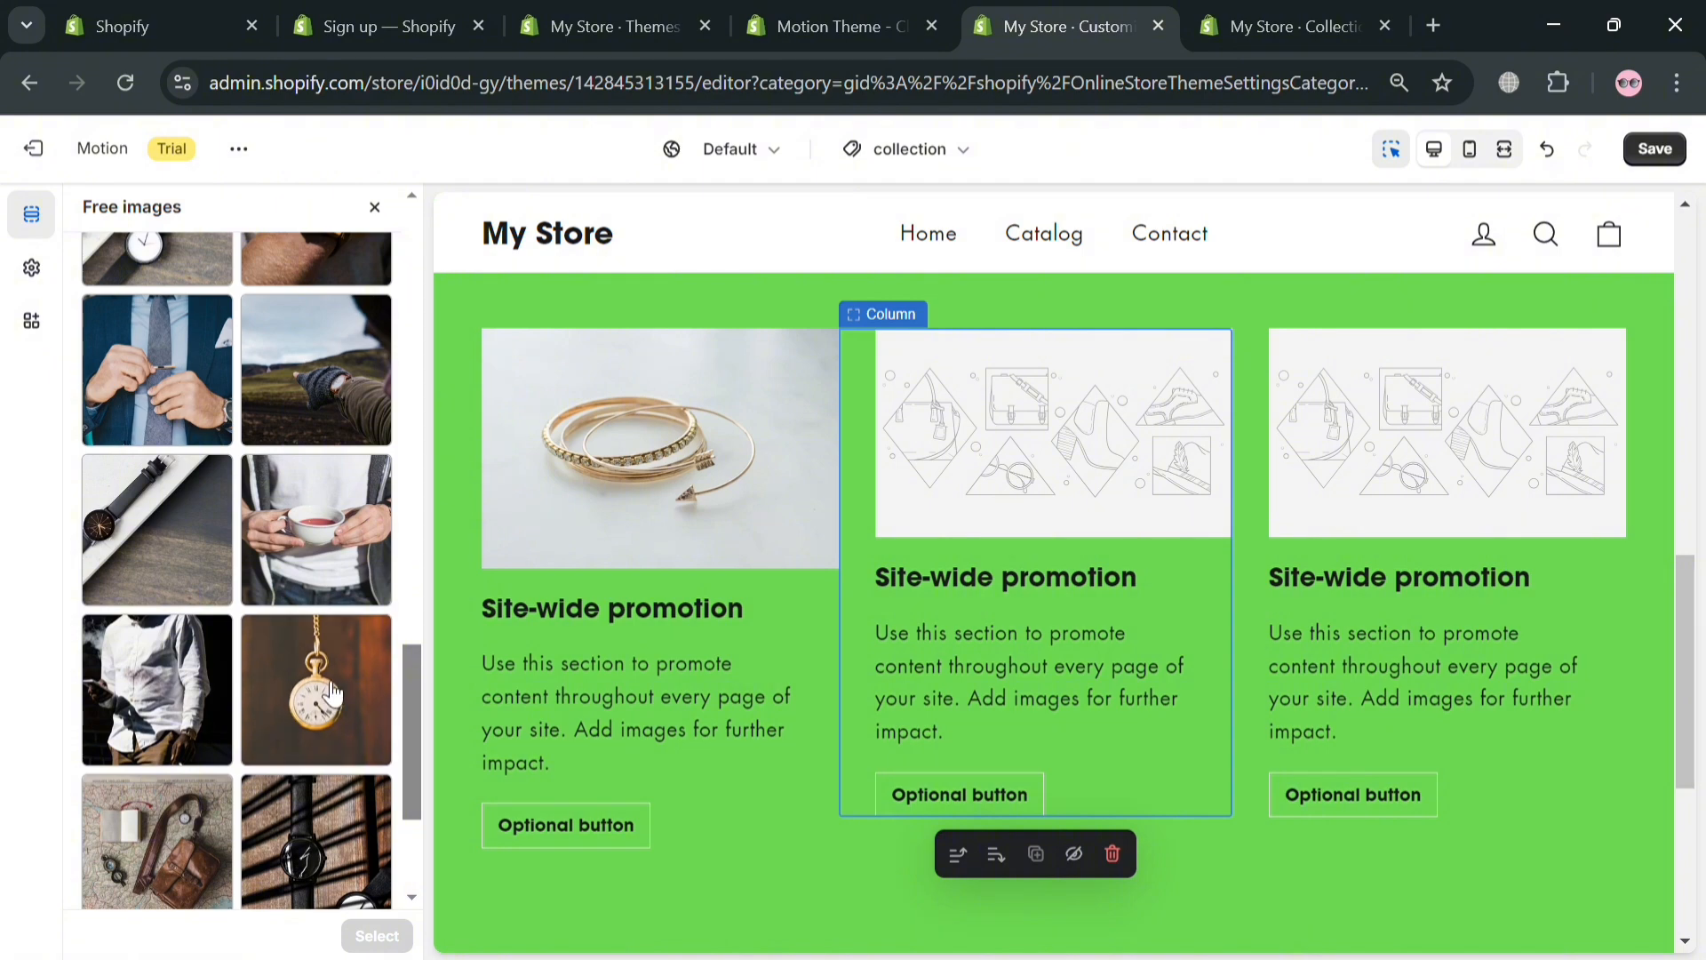
scroll(330, 693, "down", 3)
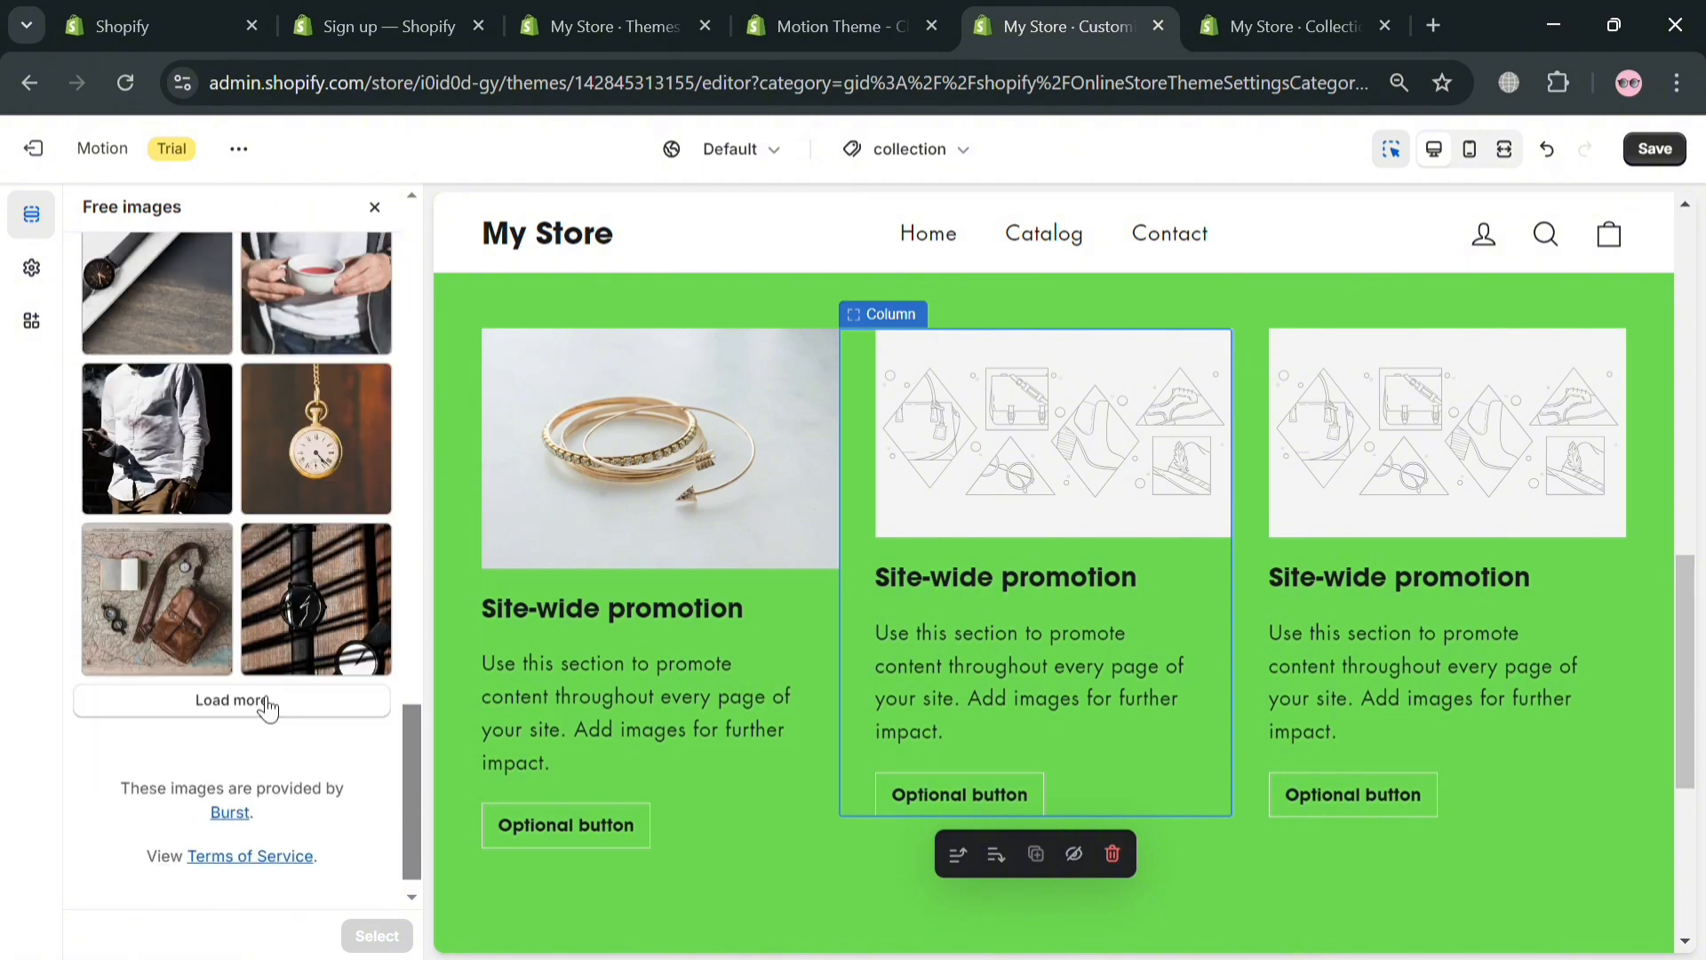
left_click(214, 613)
left_click(402, 937)
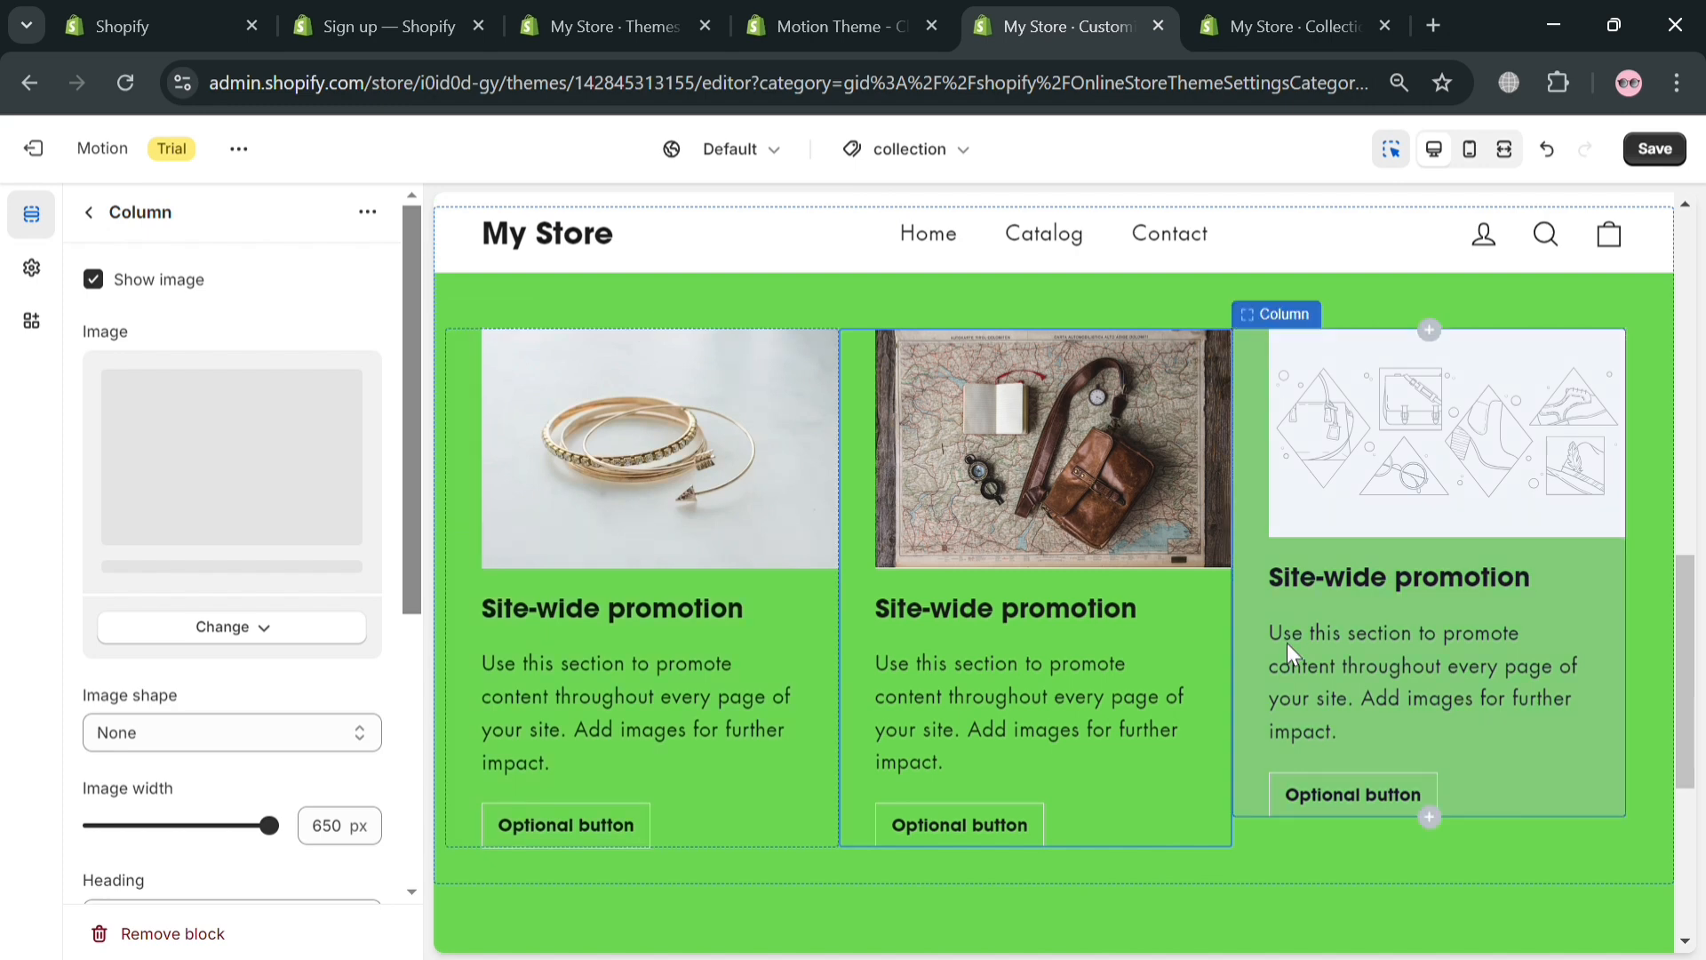
Leave the column settings, check the list of available page templates and open the Collection page section's settings
scroll(926, 692, "up", 10)
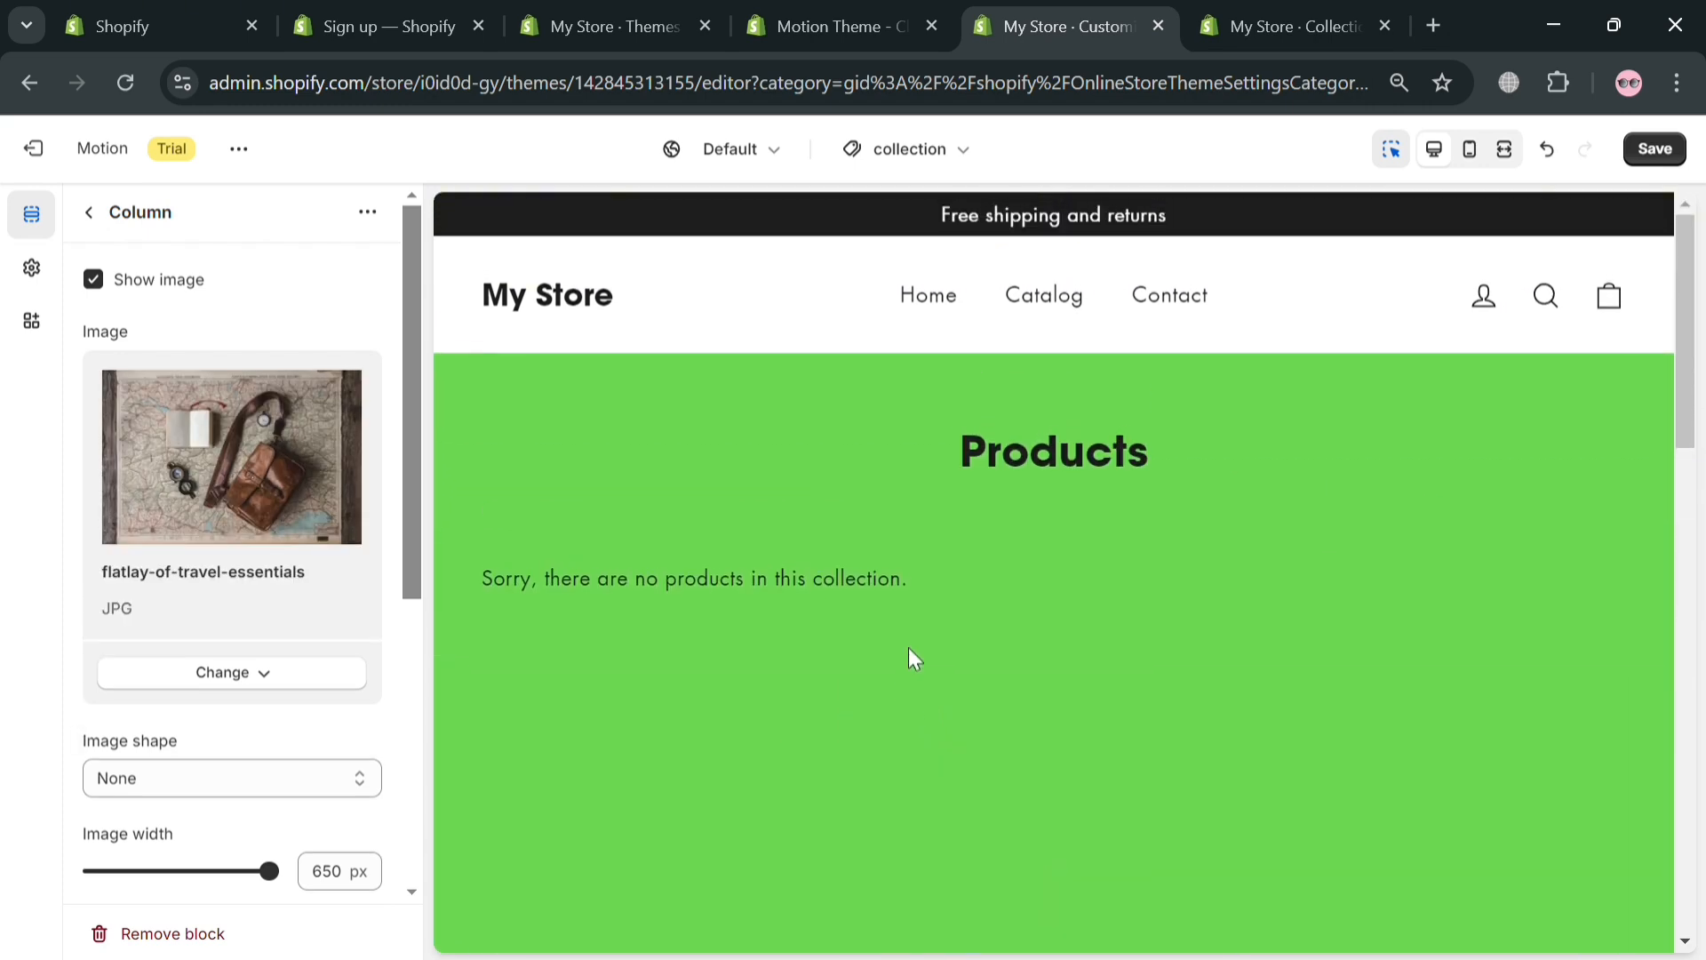
left_click(92, 213)
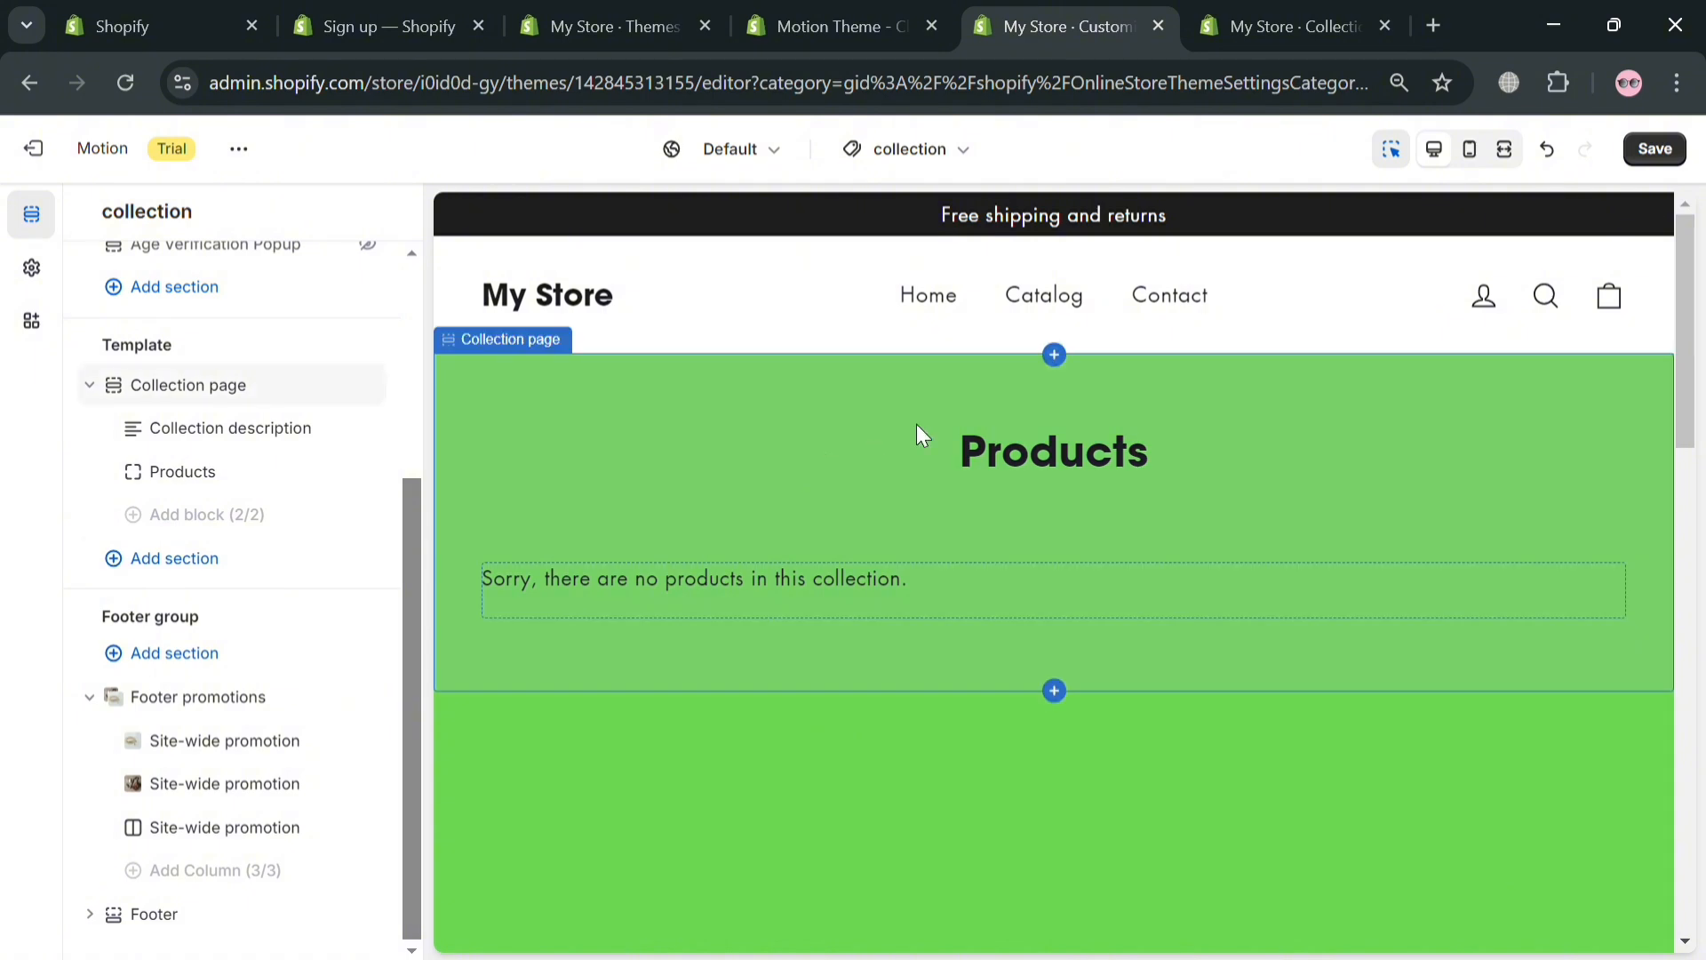
left_click(959, 173)
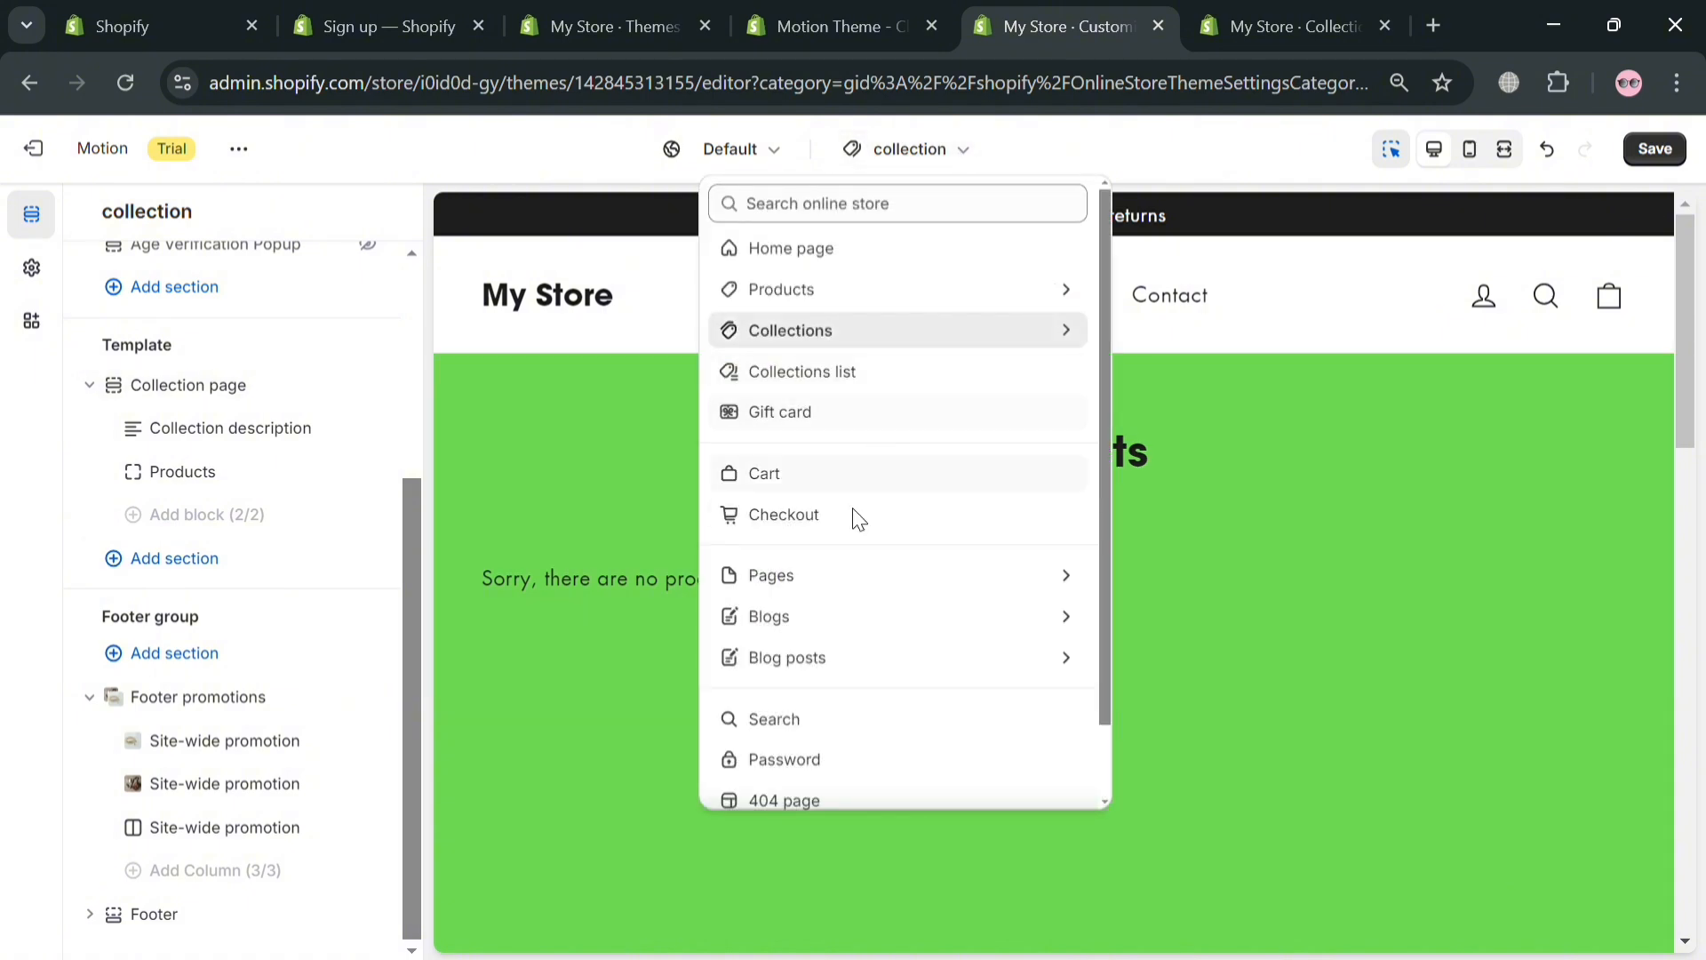
left_click(1160, 529)
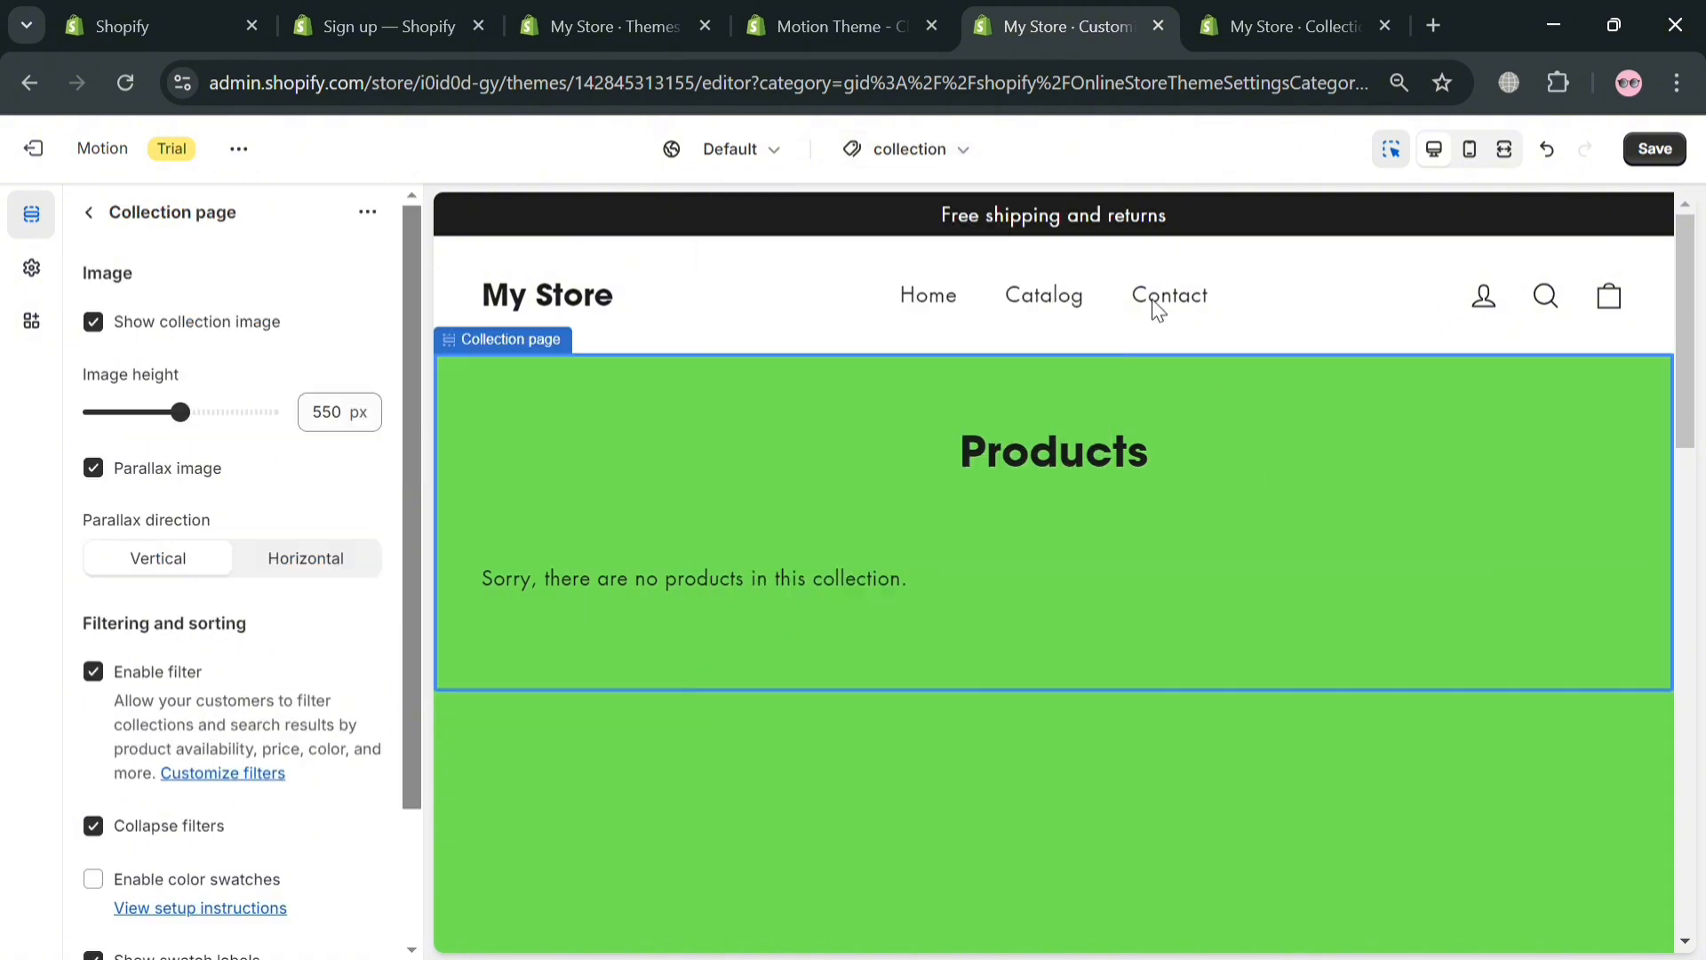
Load the Contact page in the preview and enable the phone number field in its "Contact us" form
left_click(1169, 305)
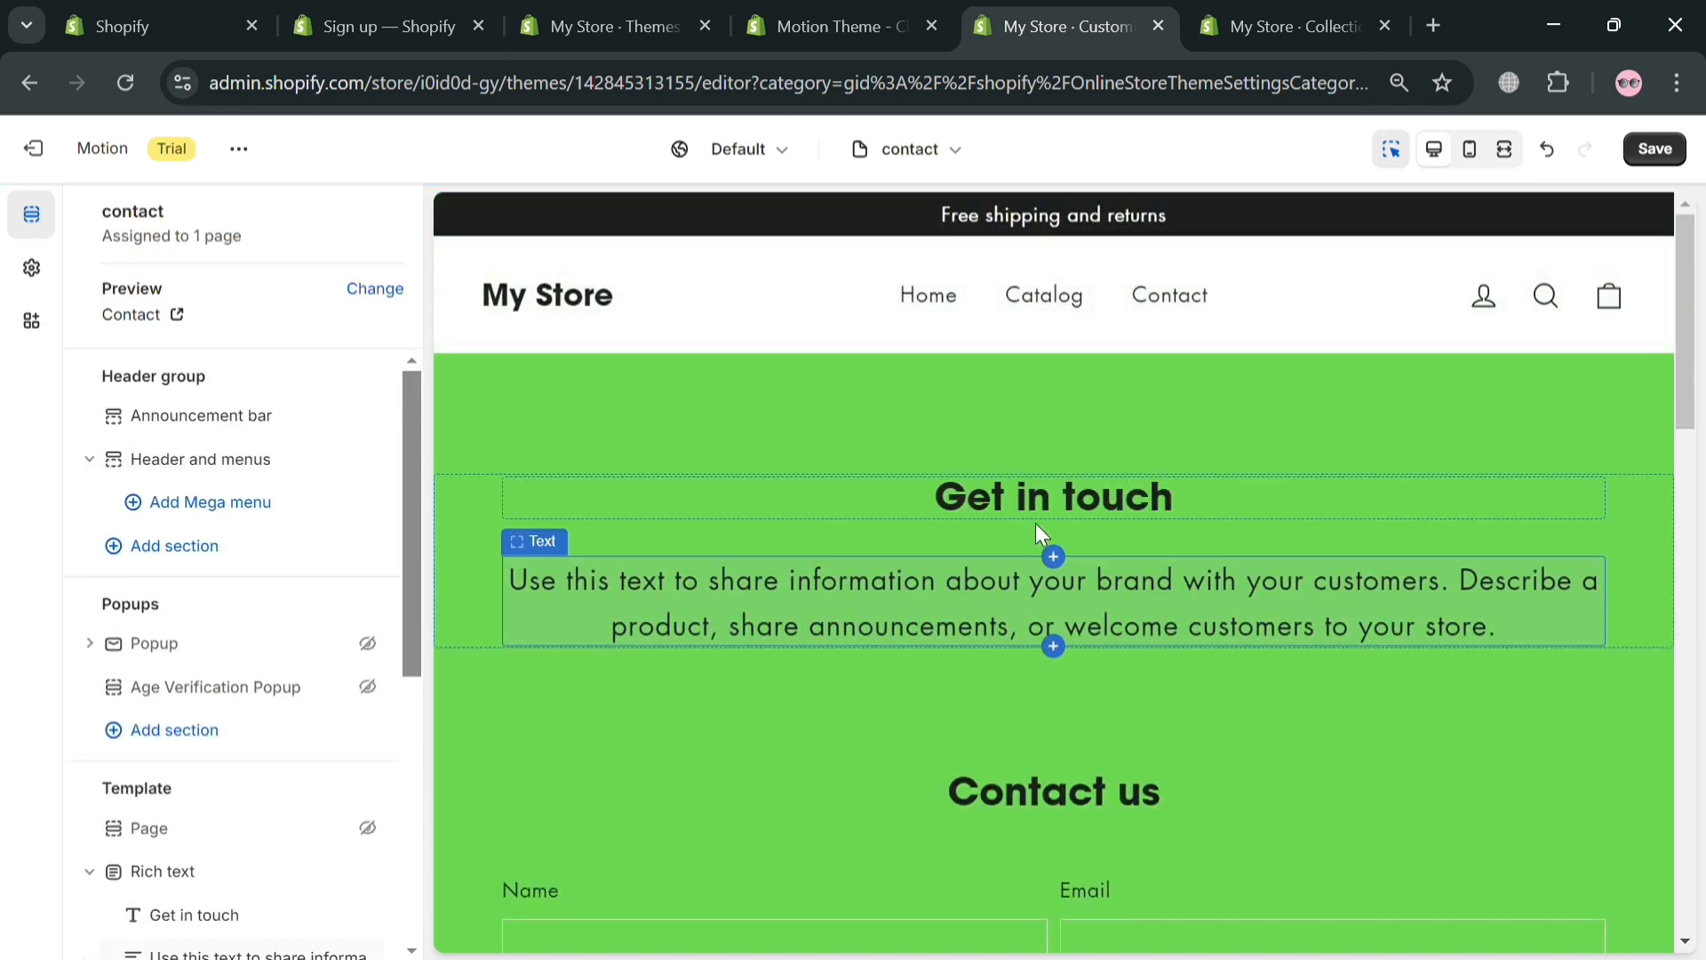
scroll(1146, 489, "down", 5)
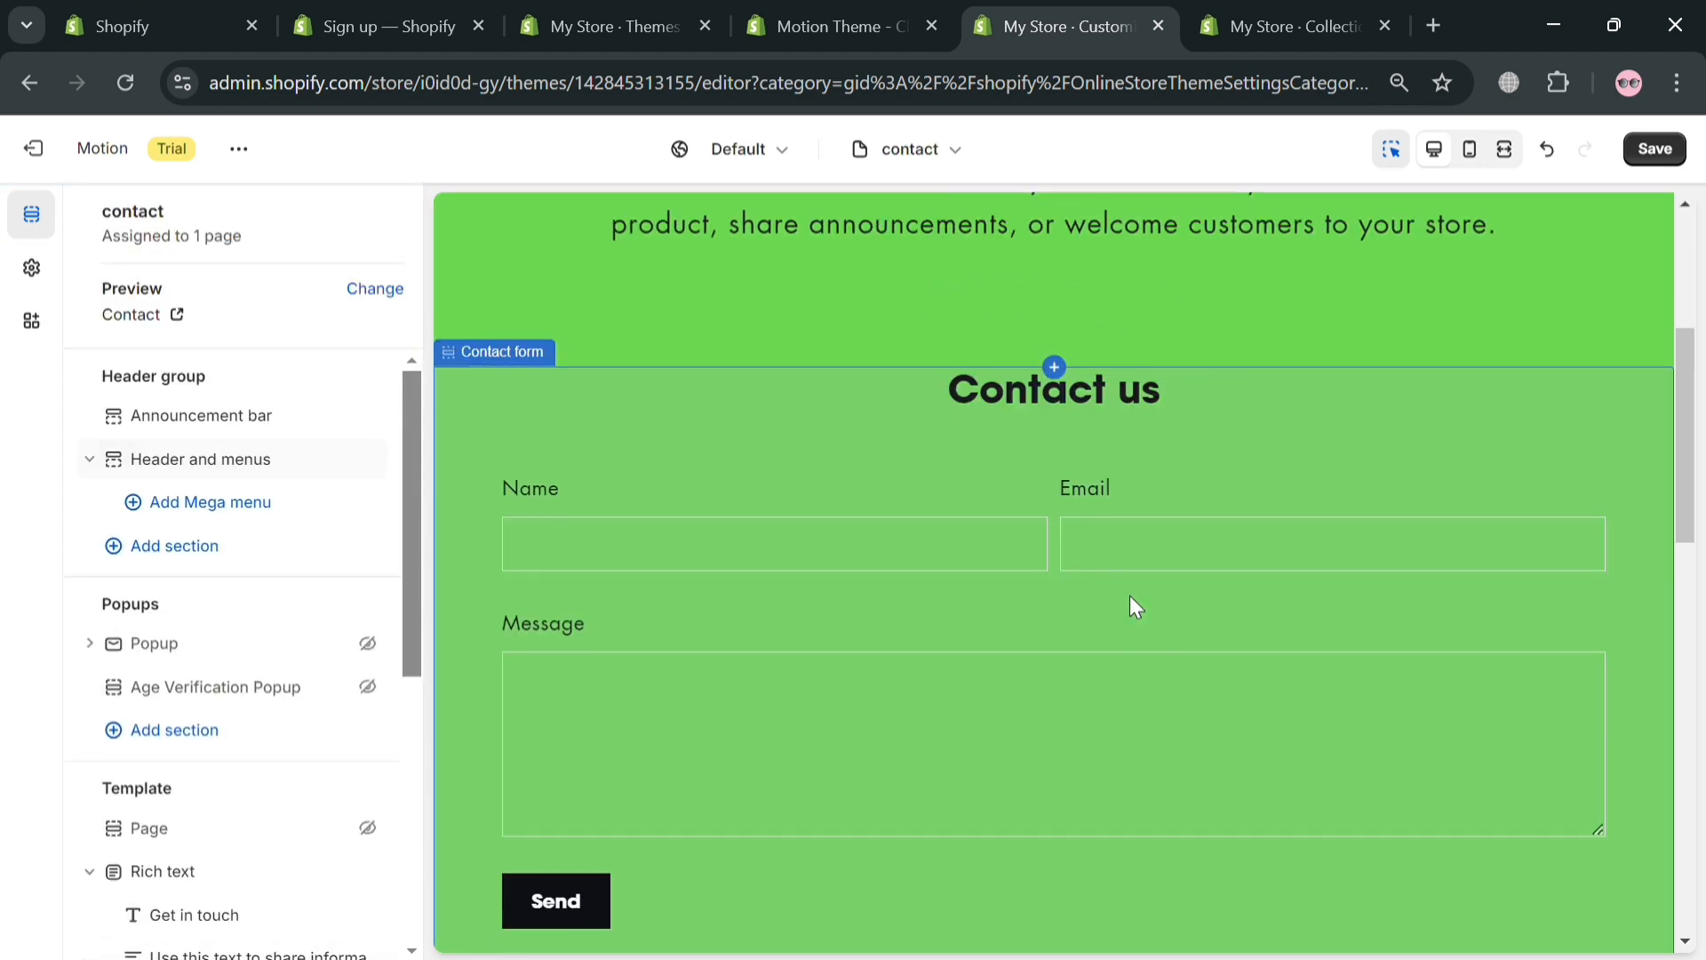
left_click(959, 538)
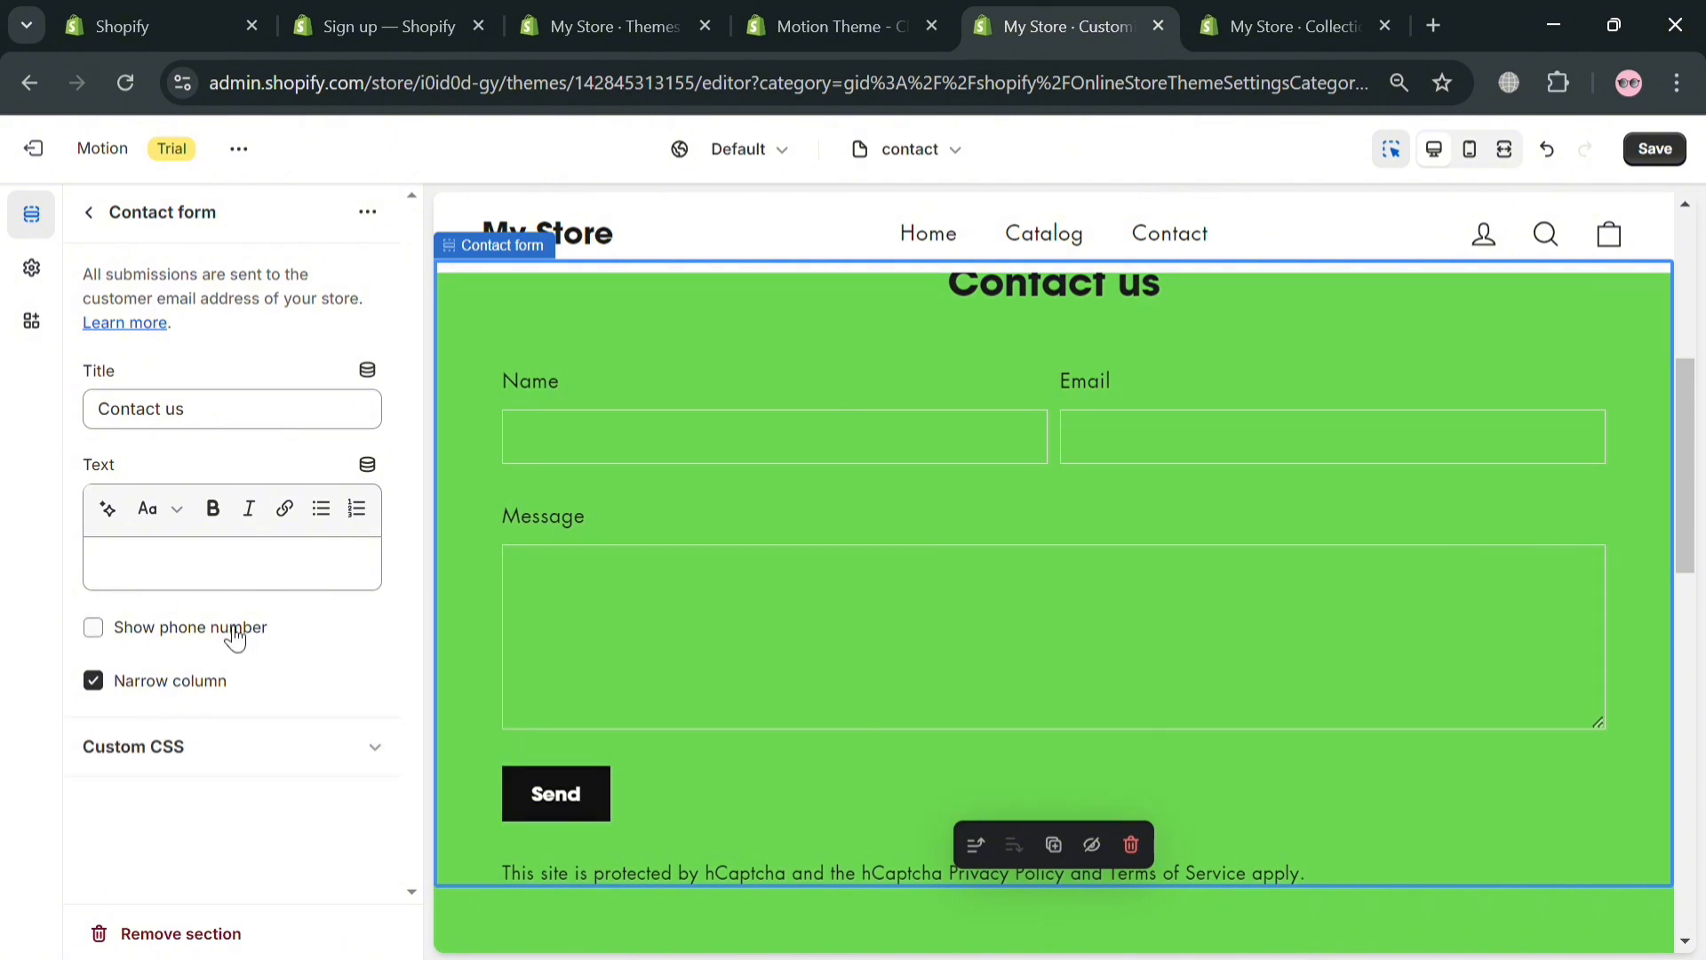
left_click(95, 633)
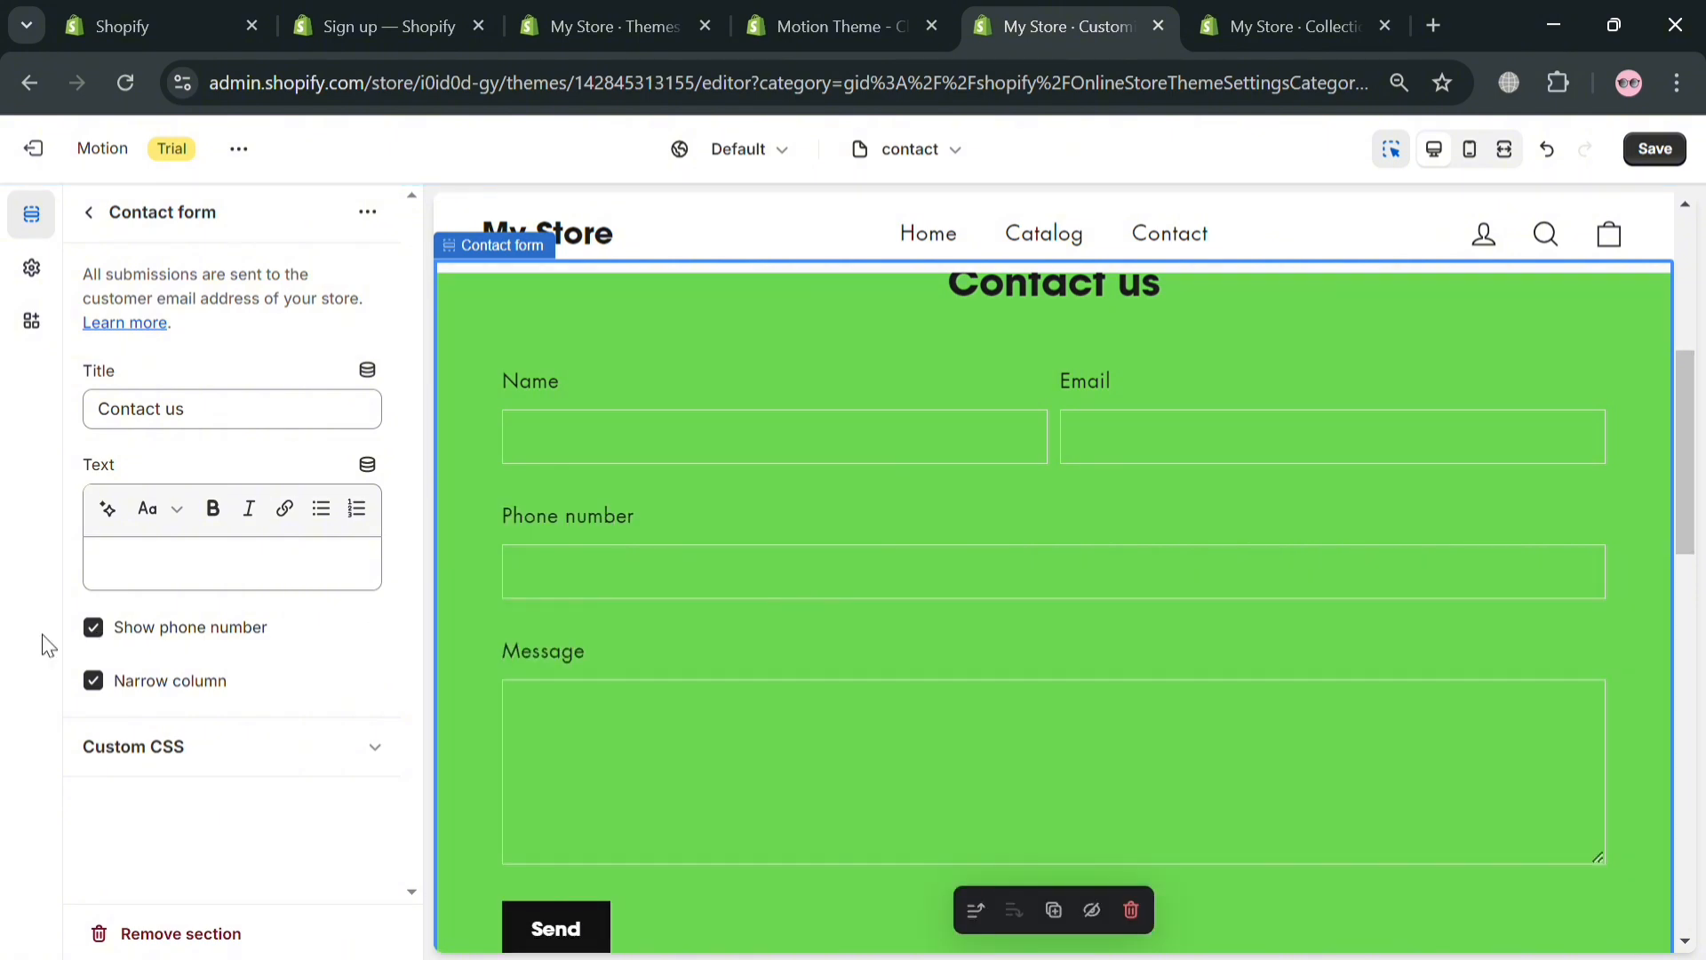
scroll(1169, 638, "down", 10)
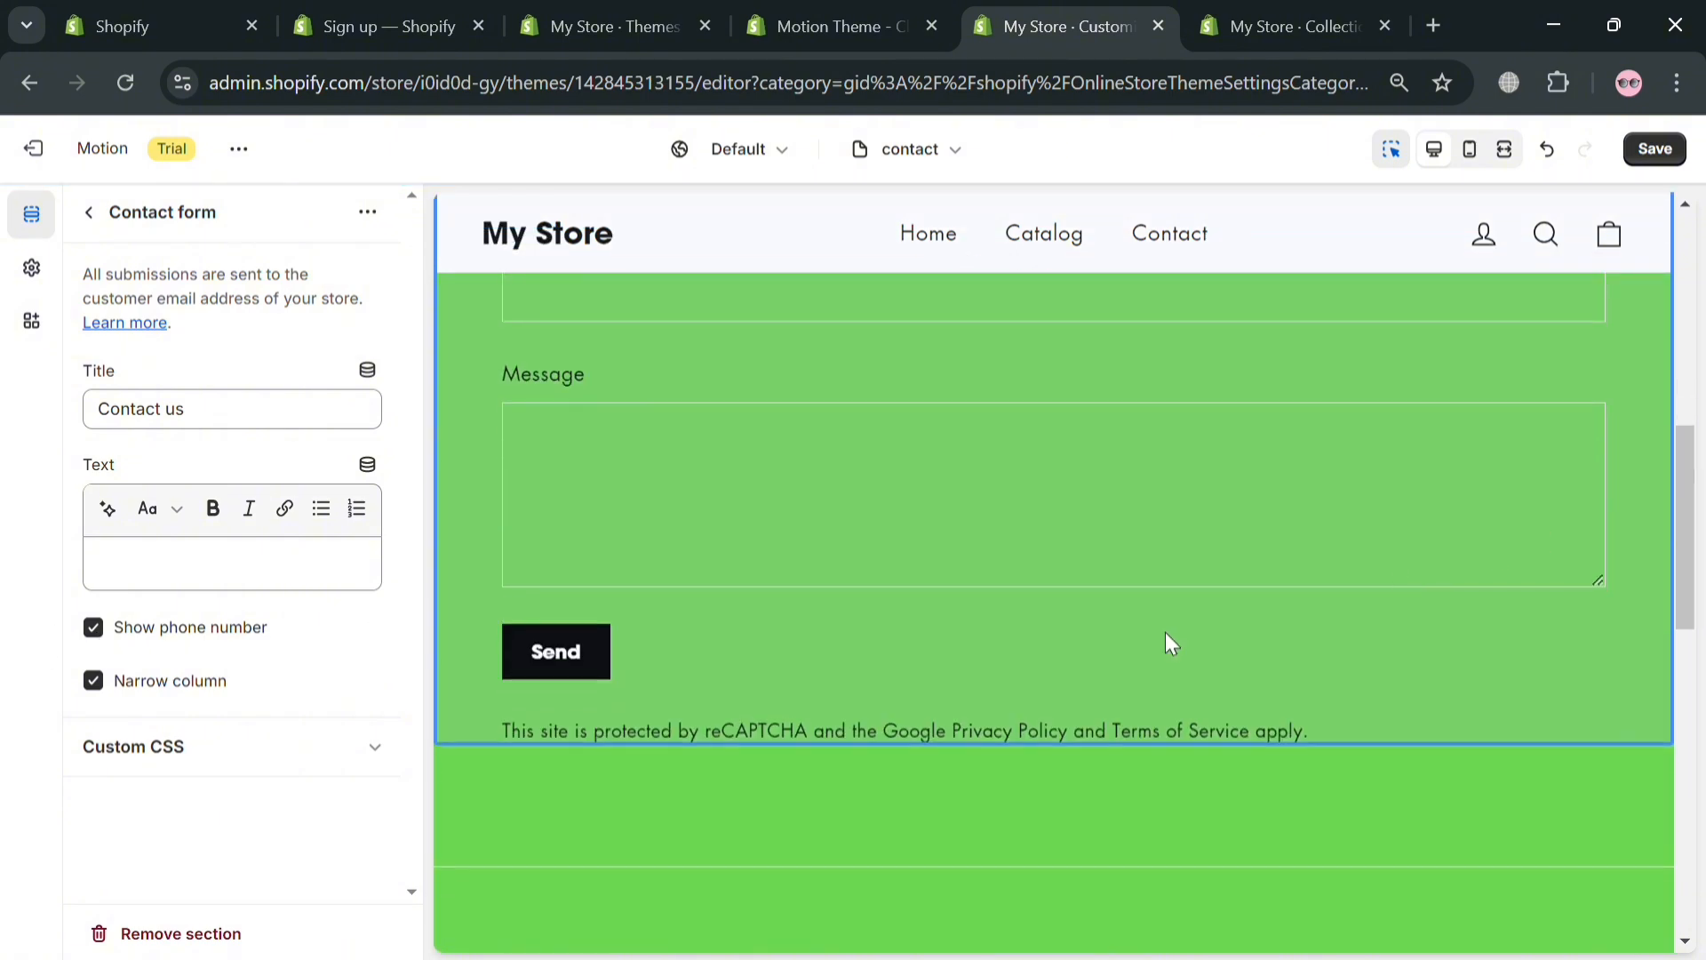
scroll(1031, 711, "up", 10)
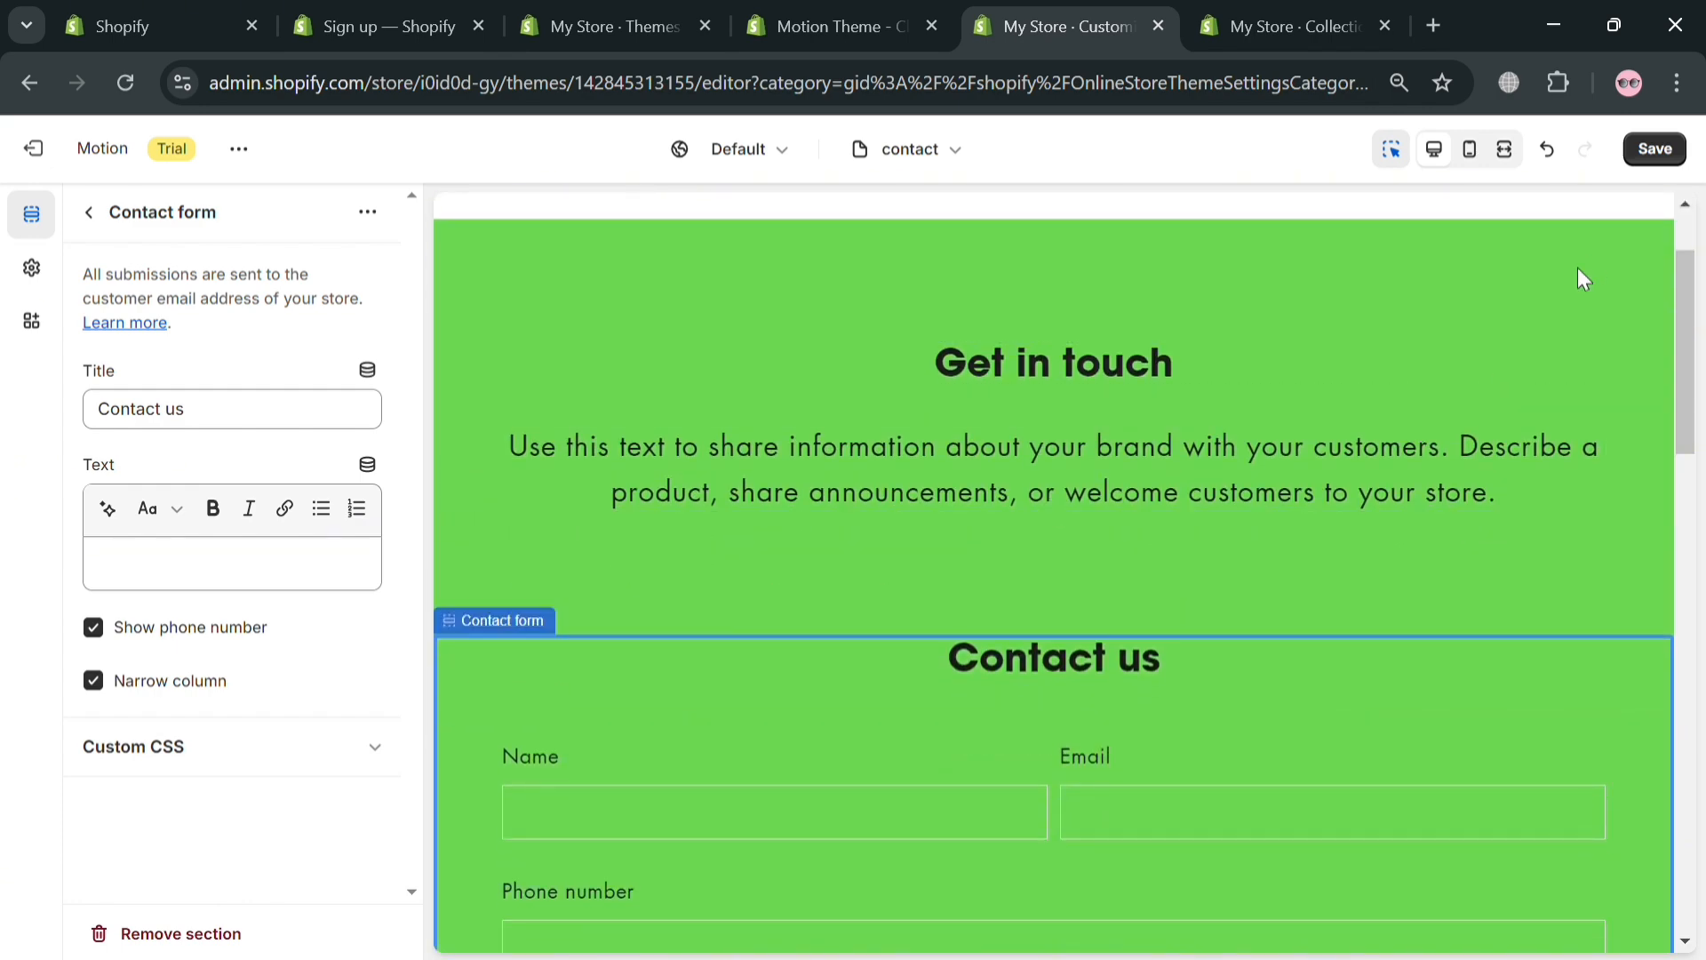
scroll(1576, 268, "up", 2)
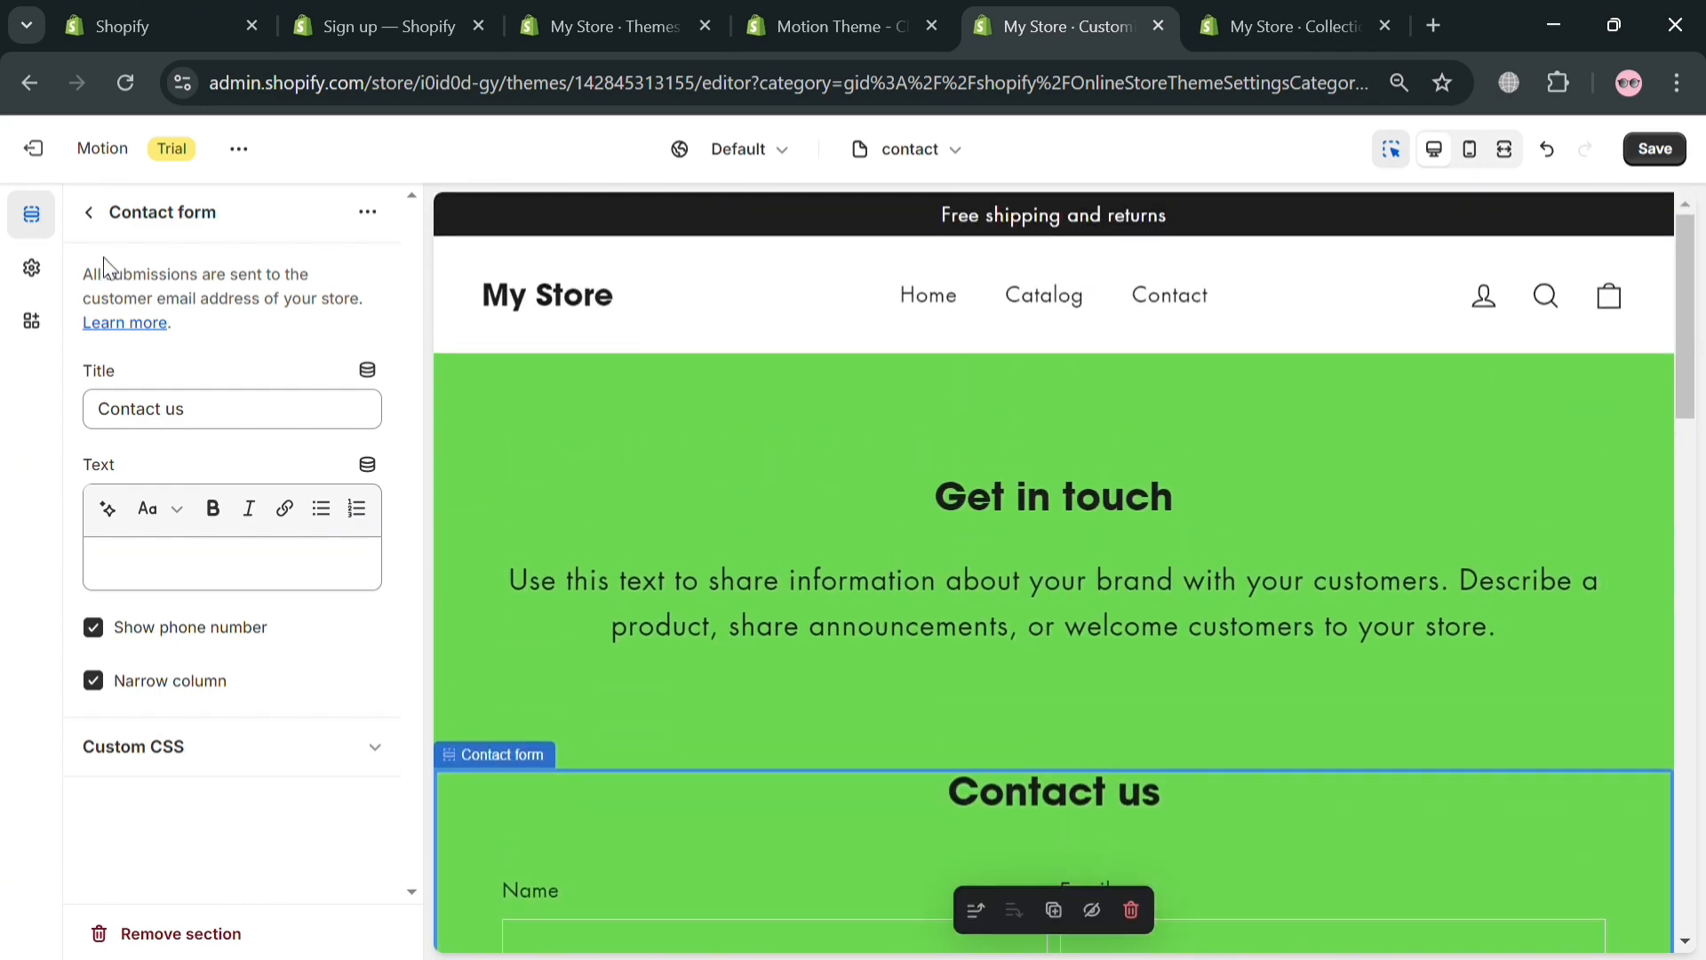
Leave the Contact form section and save the theme changes
left_click(90, 213)
scroll(252, 793, "up", 4)
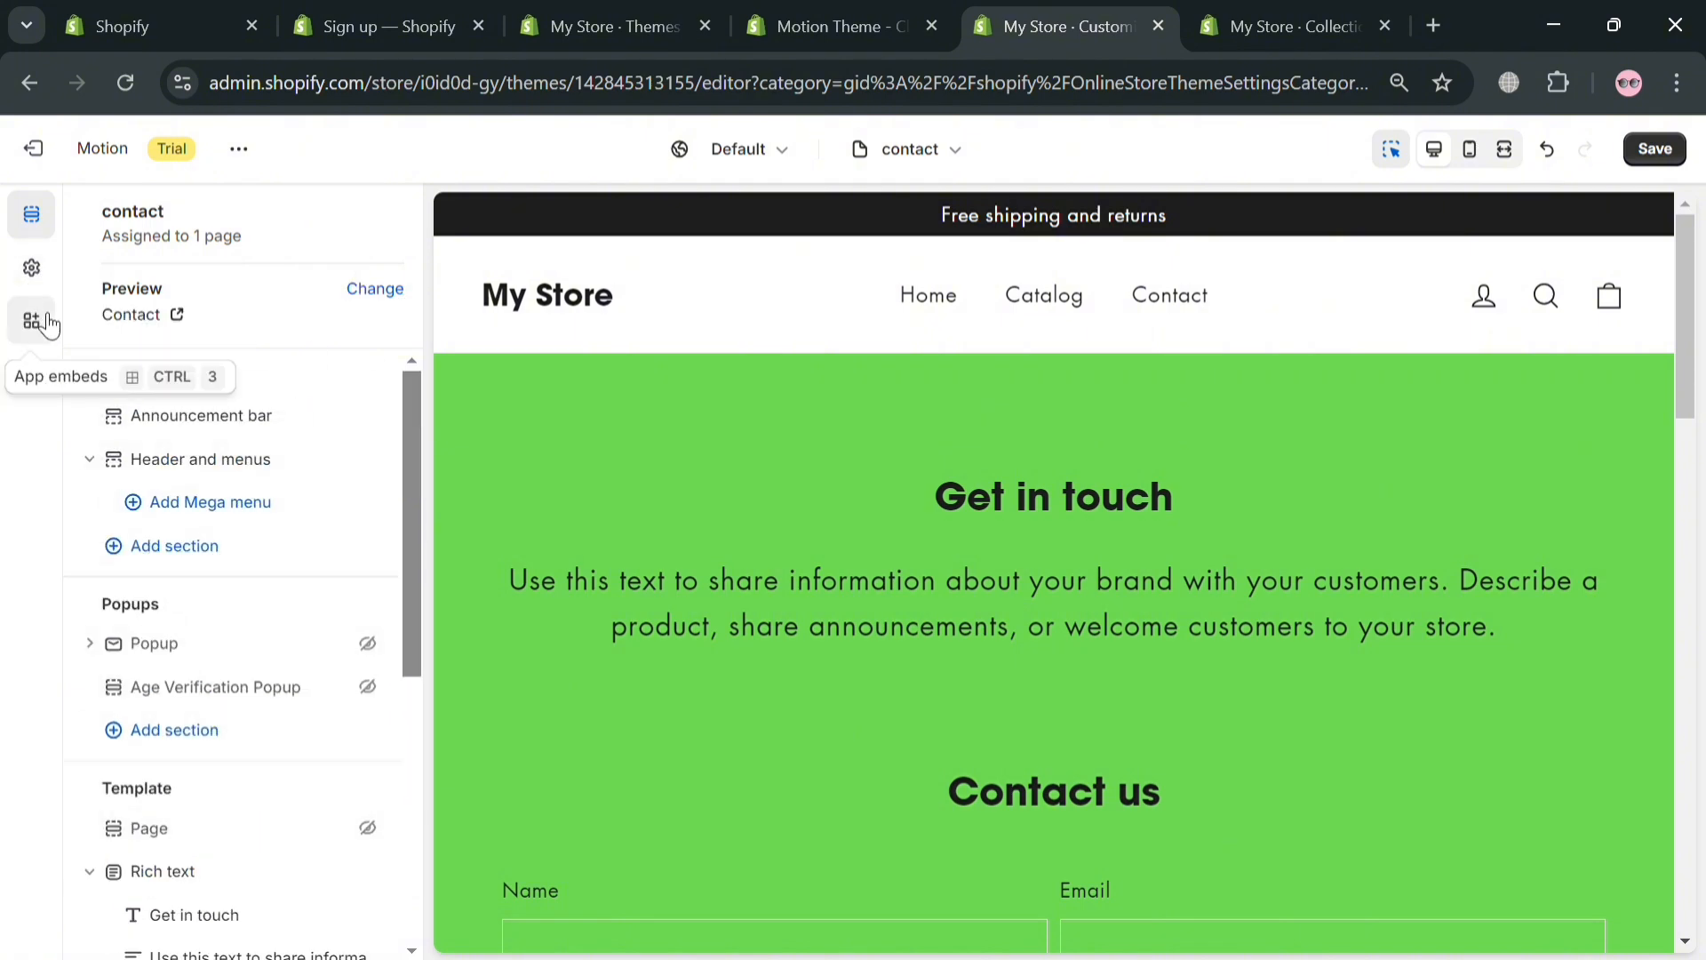
left_click(1654, 148)
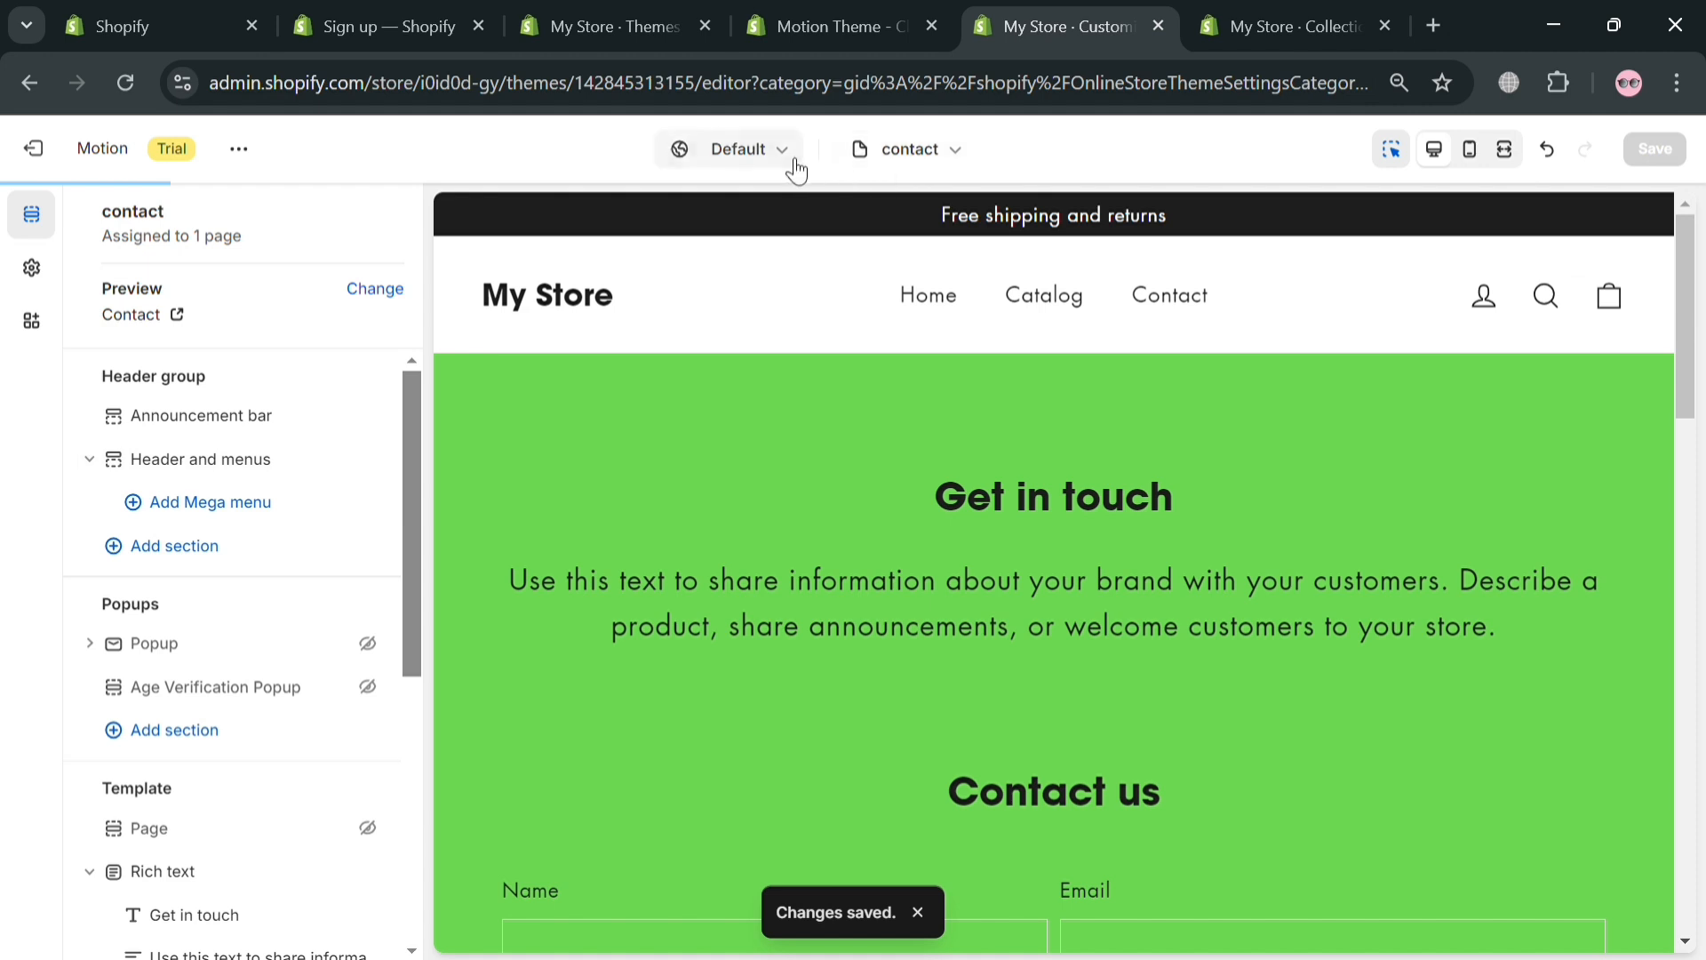
left_click(785, 156)
left_click(786, 154)
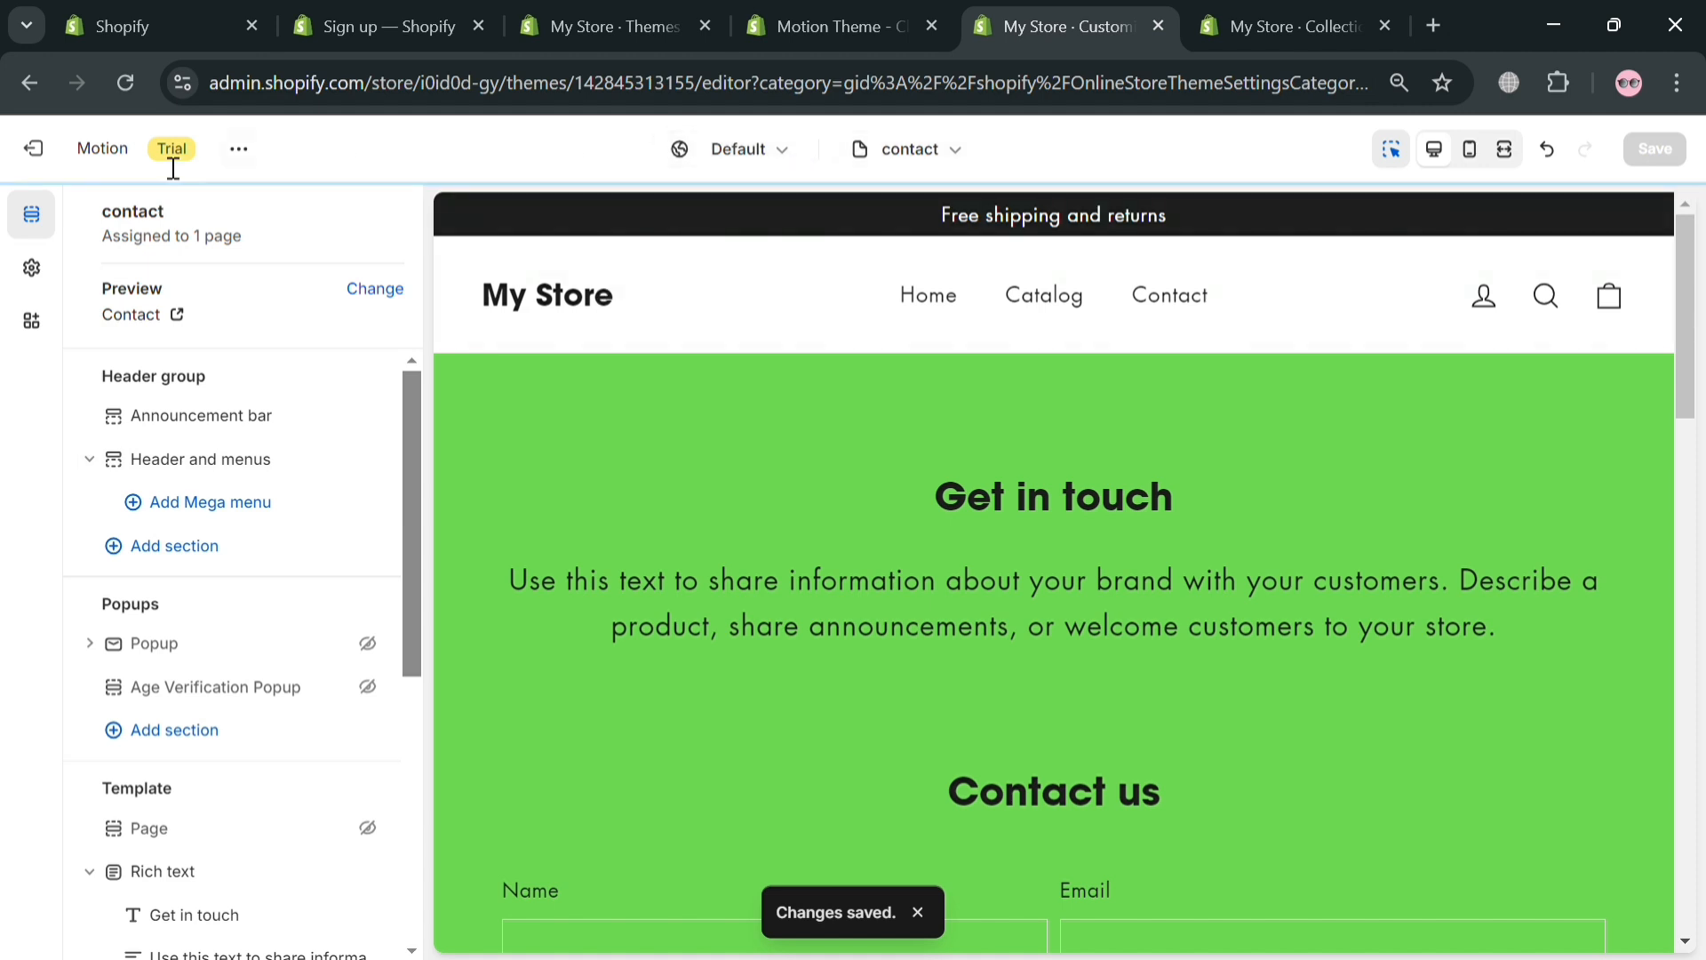
Preview the Motion theme in its own browser tab and review the store's home and Contact pages
left_click(238, 165)
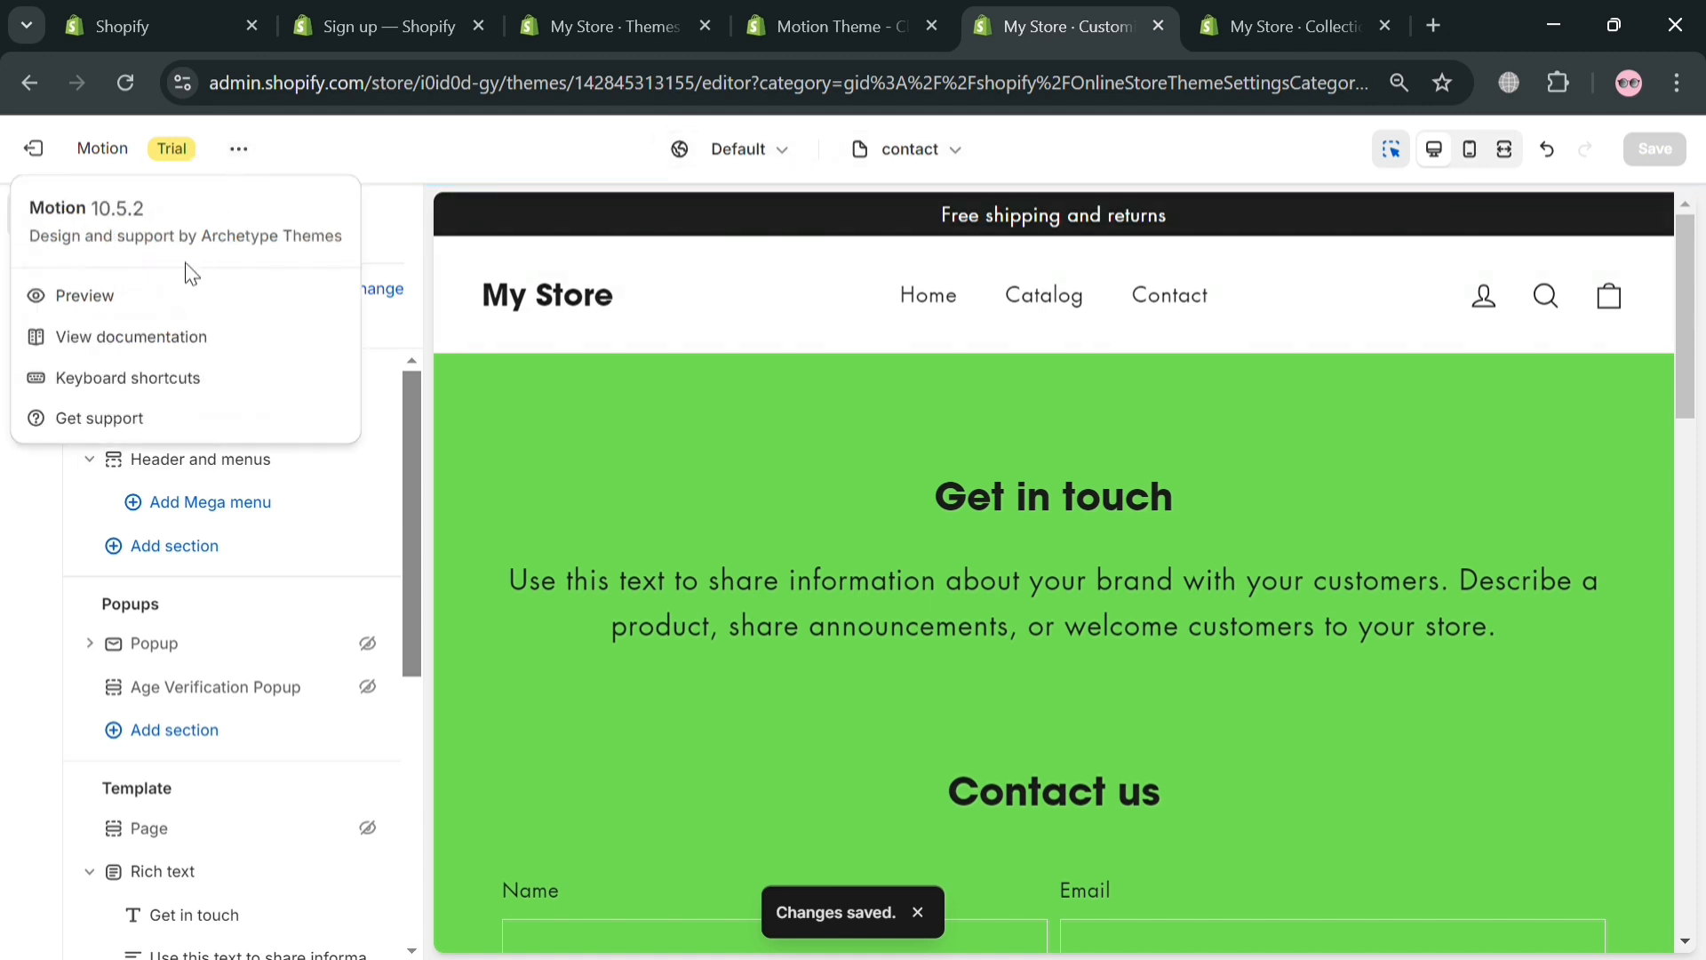
left_click(154, 307)
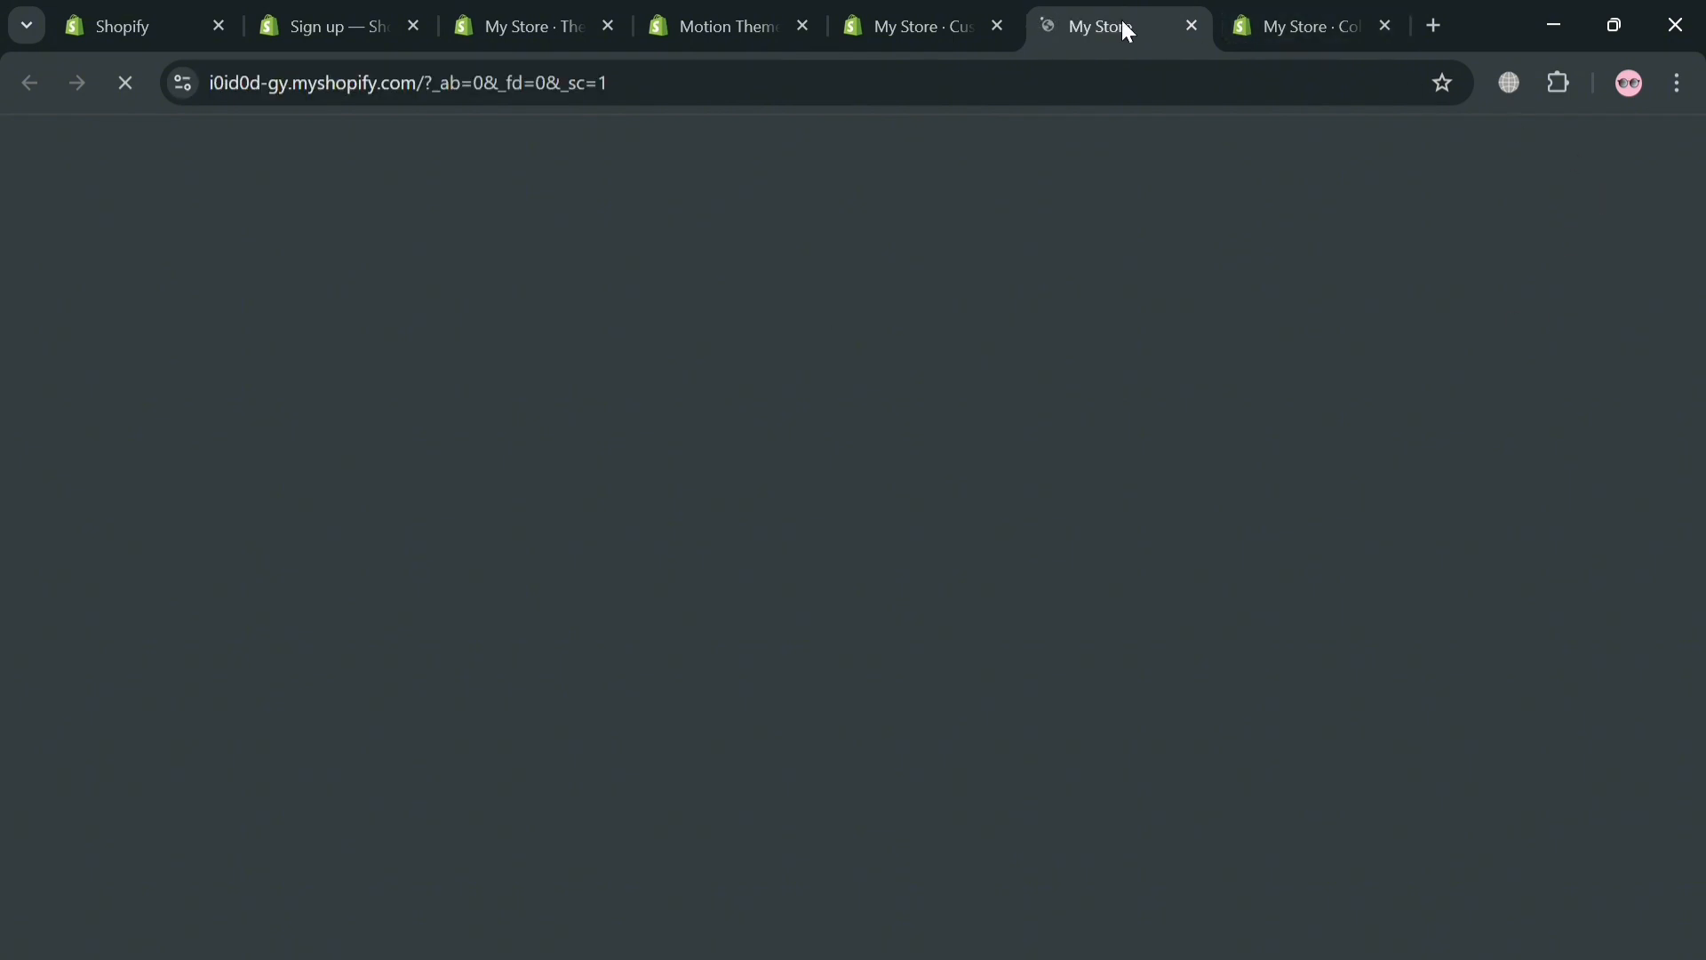
left_click_drag(1123, 26, 1272, 8)
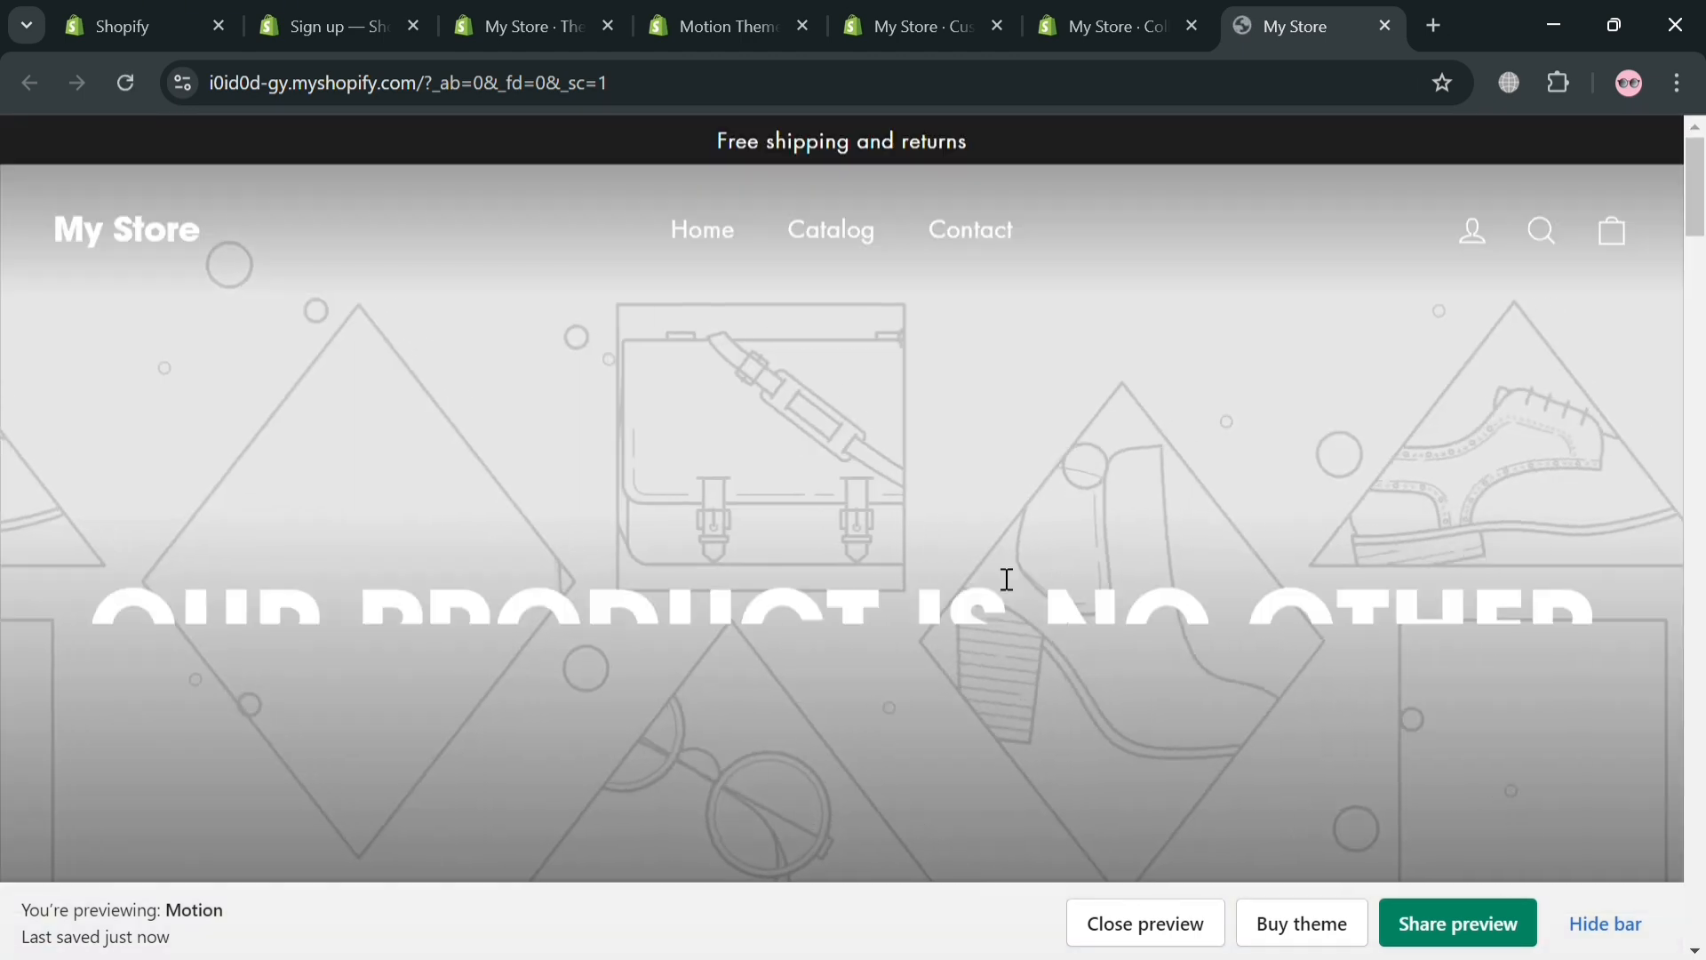
scroll(1007, 580, "down", 15)
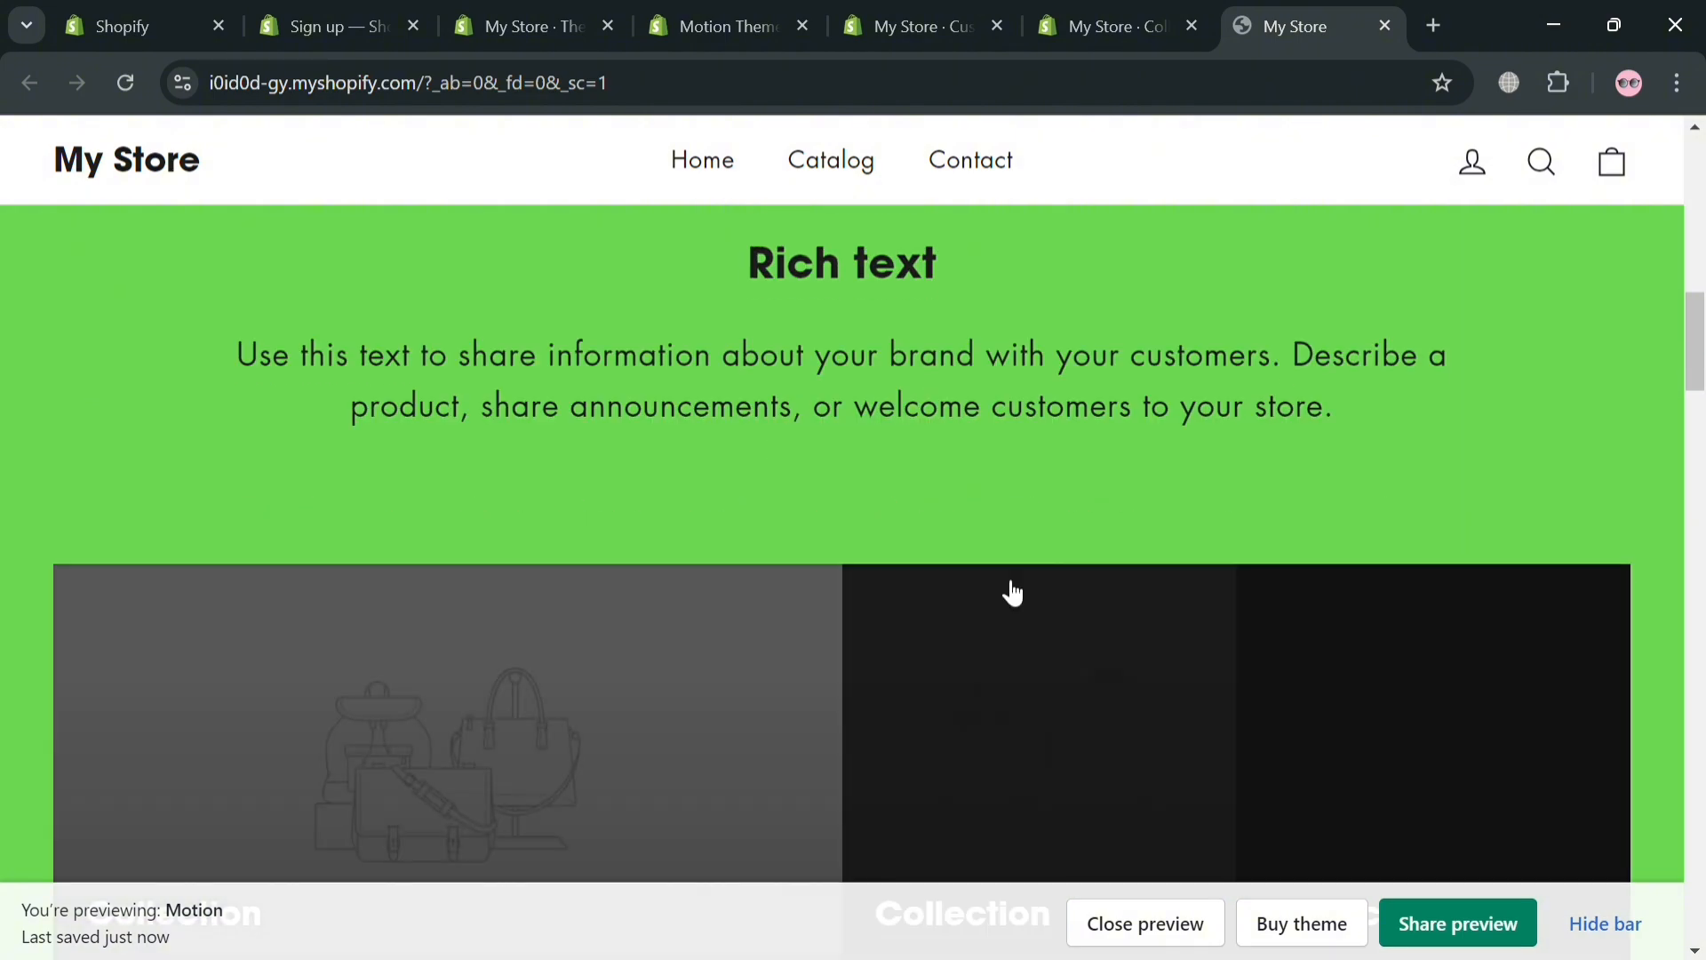
scroll(1010, 582, "down", 5)
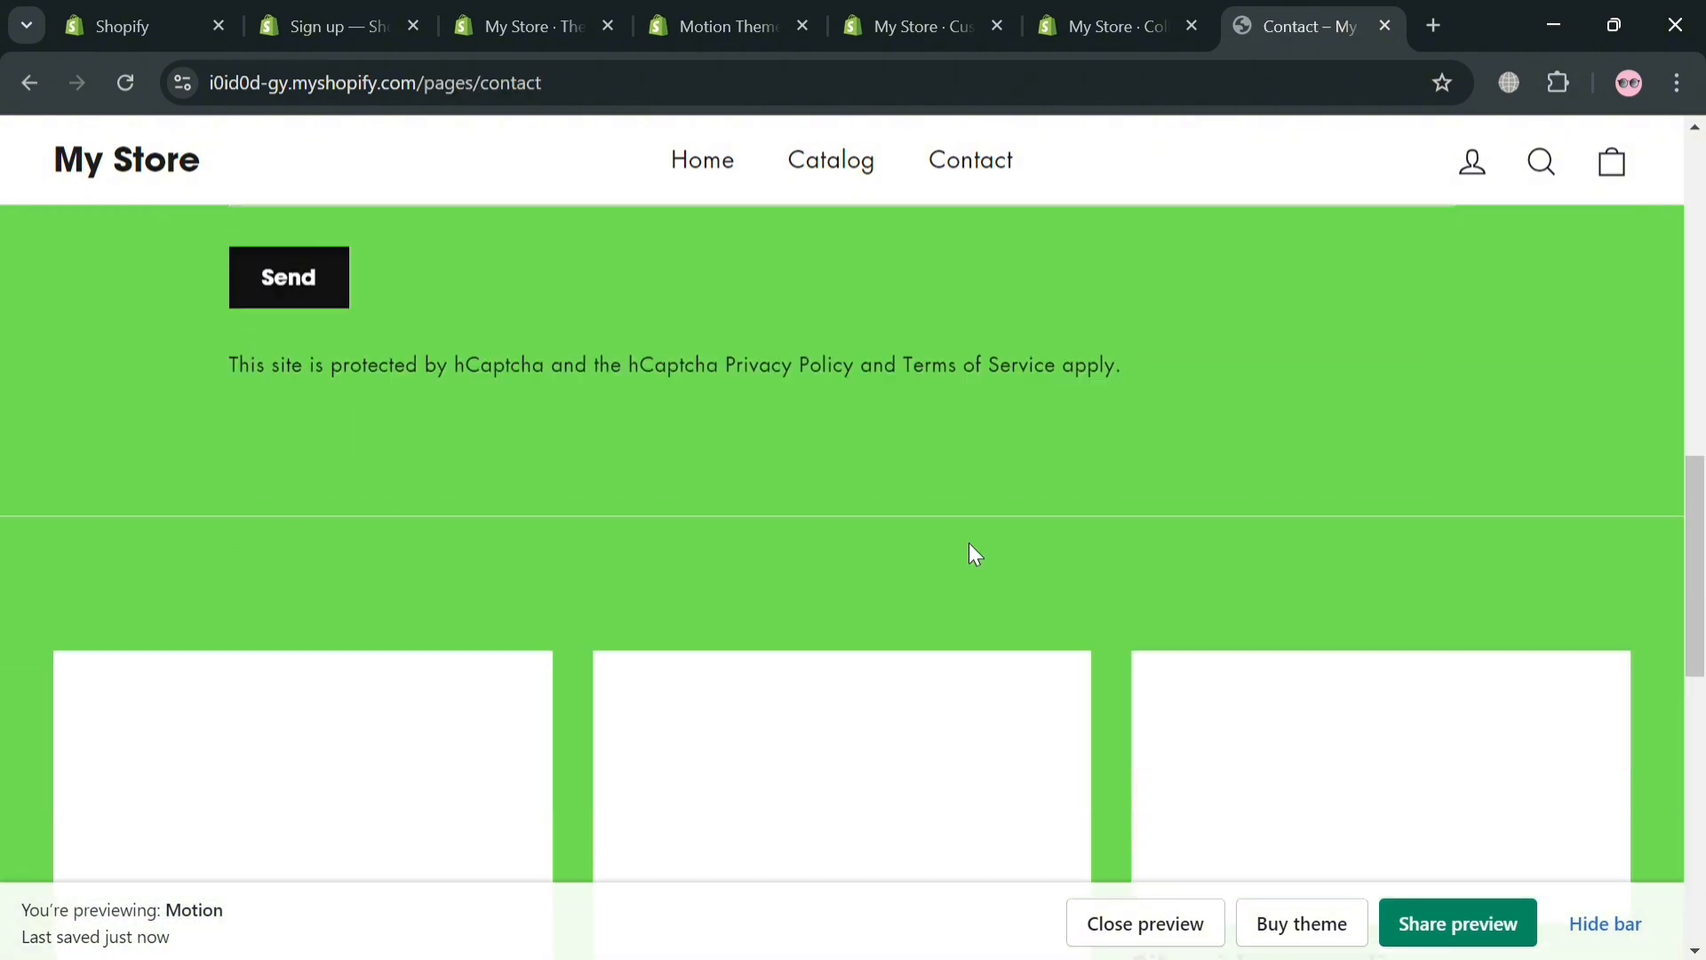
scroll(970, 547, "down", 7)
scroll(889, 582, "up", 3)
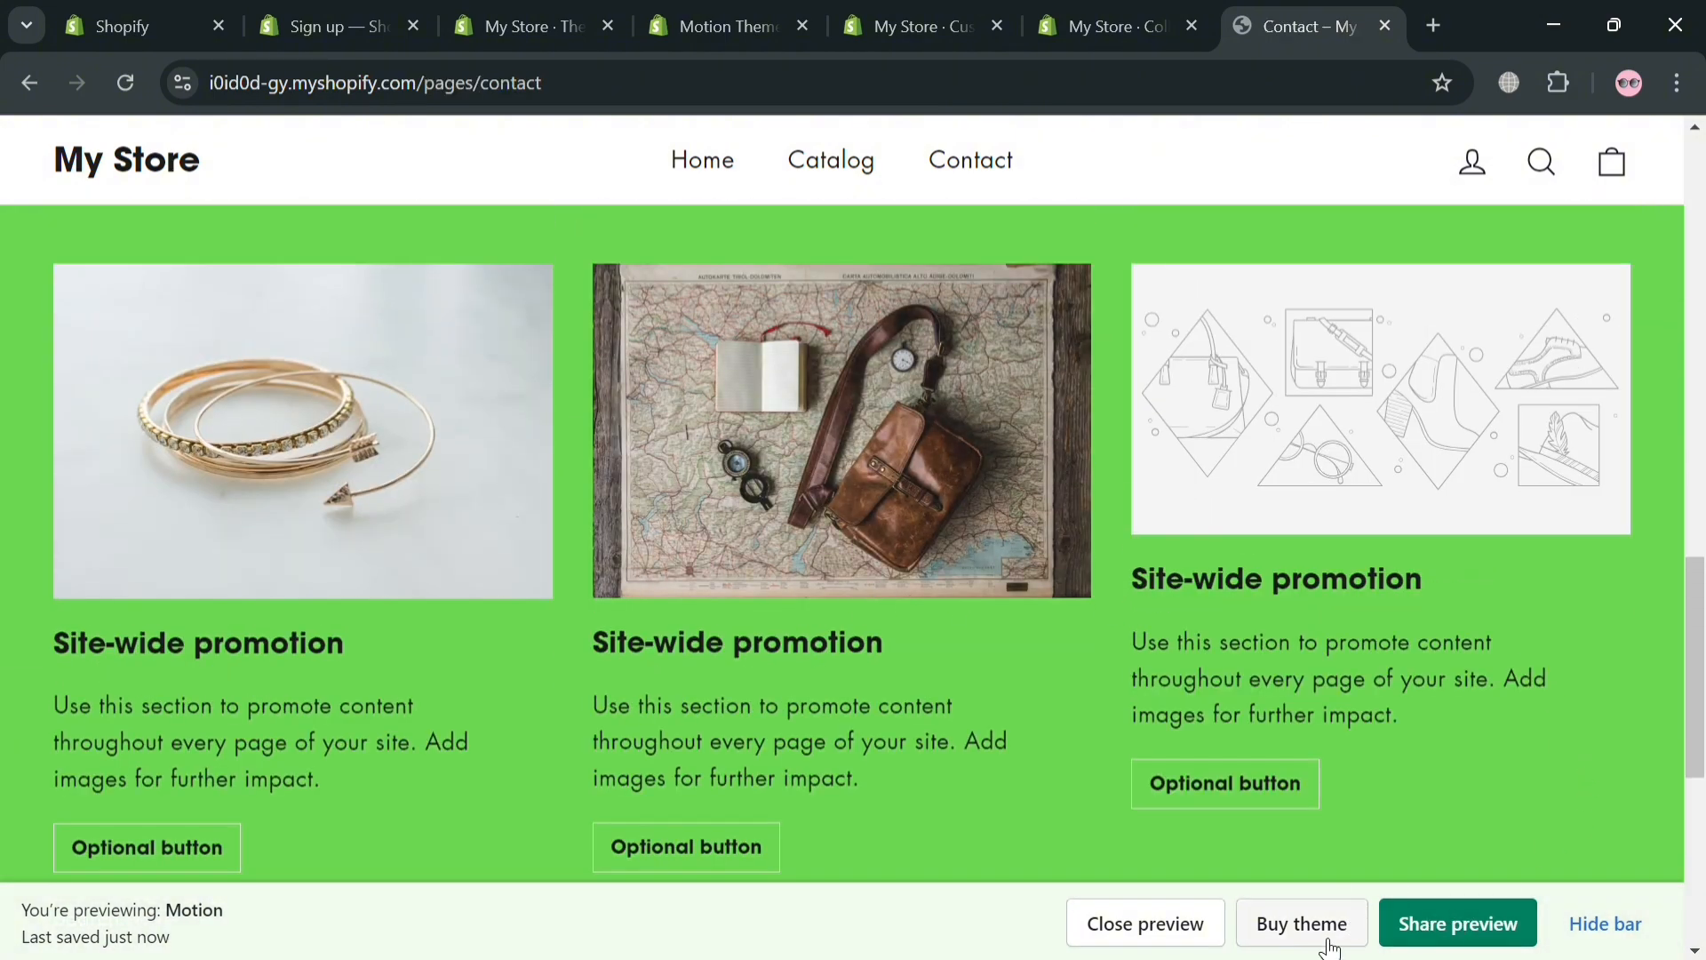
Open the Motion theme's purchase approval page from the preview and return to its Theme Store listing
left_click(1302, 924)
scroll(853, 702, "up", 2)
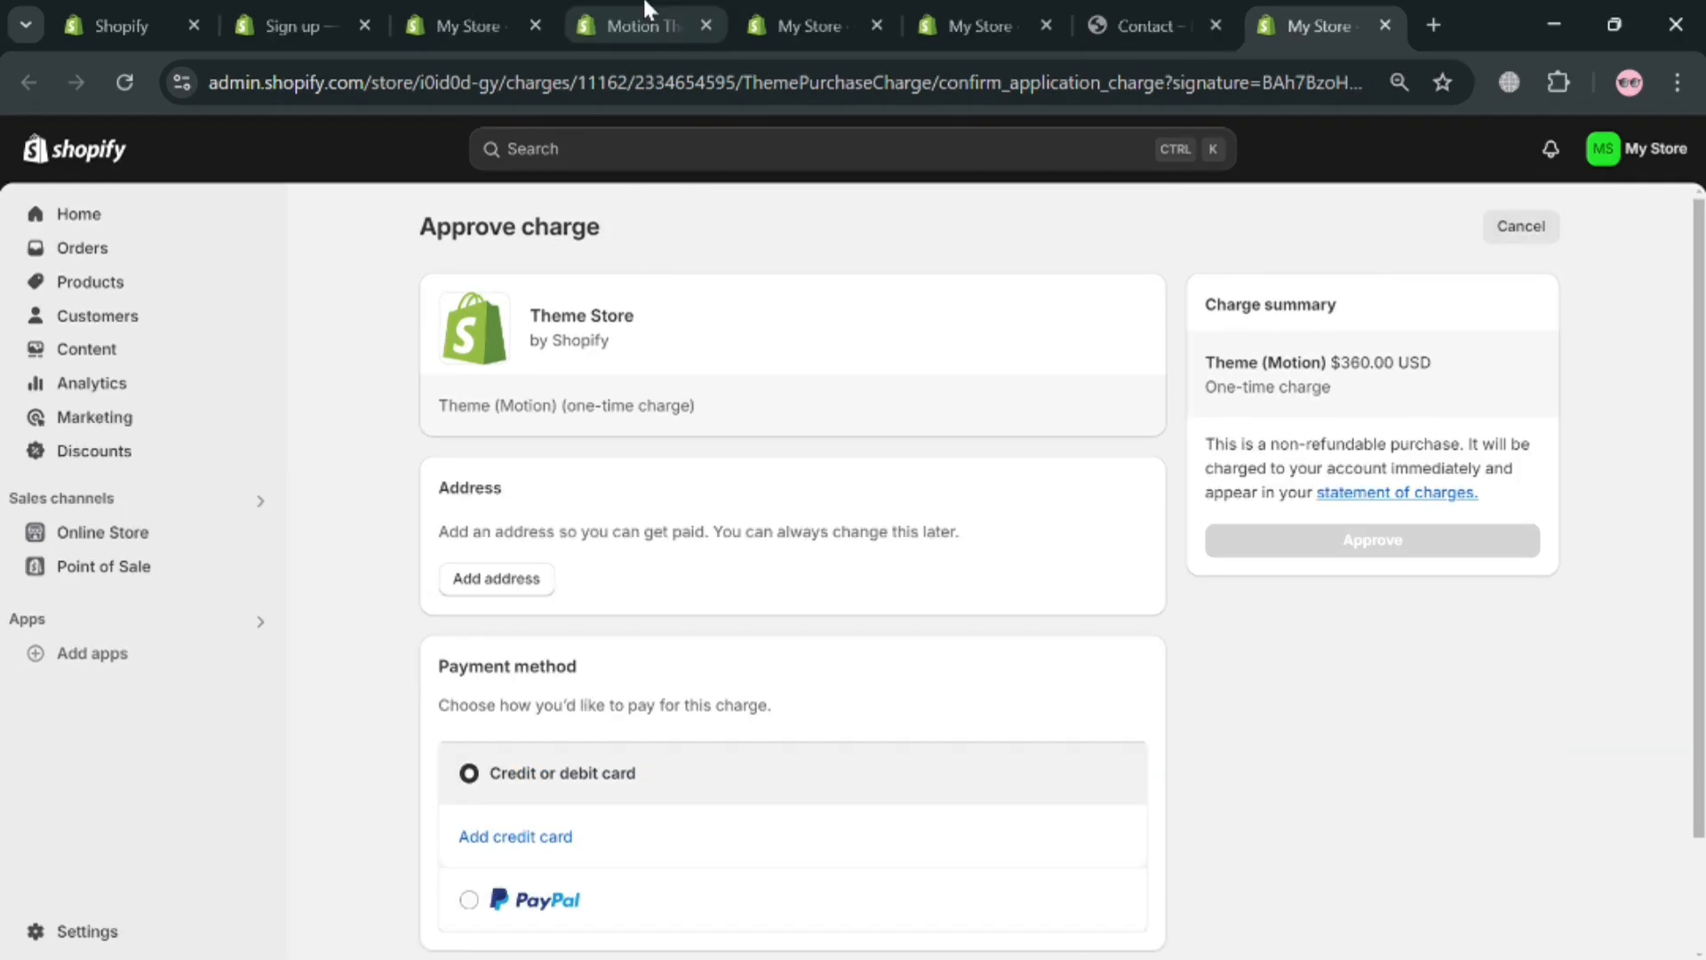
left_click(651, 13)
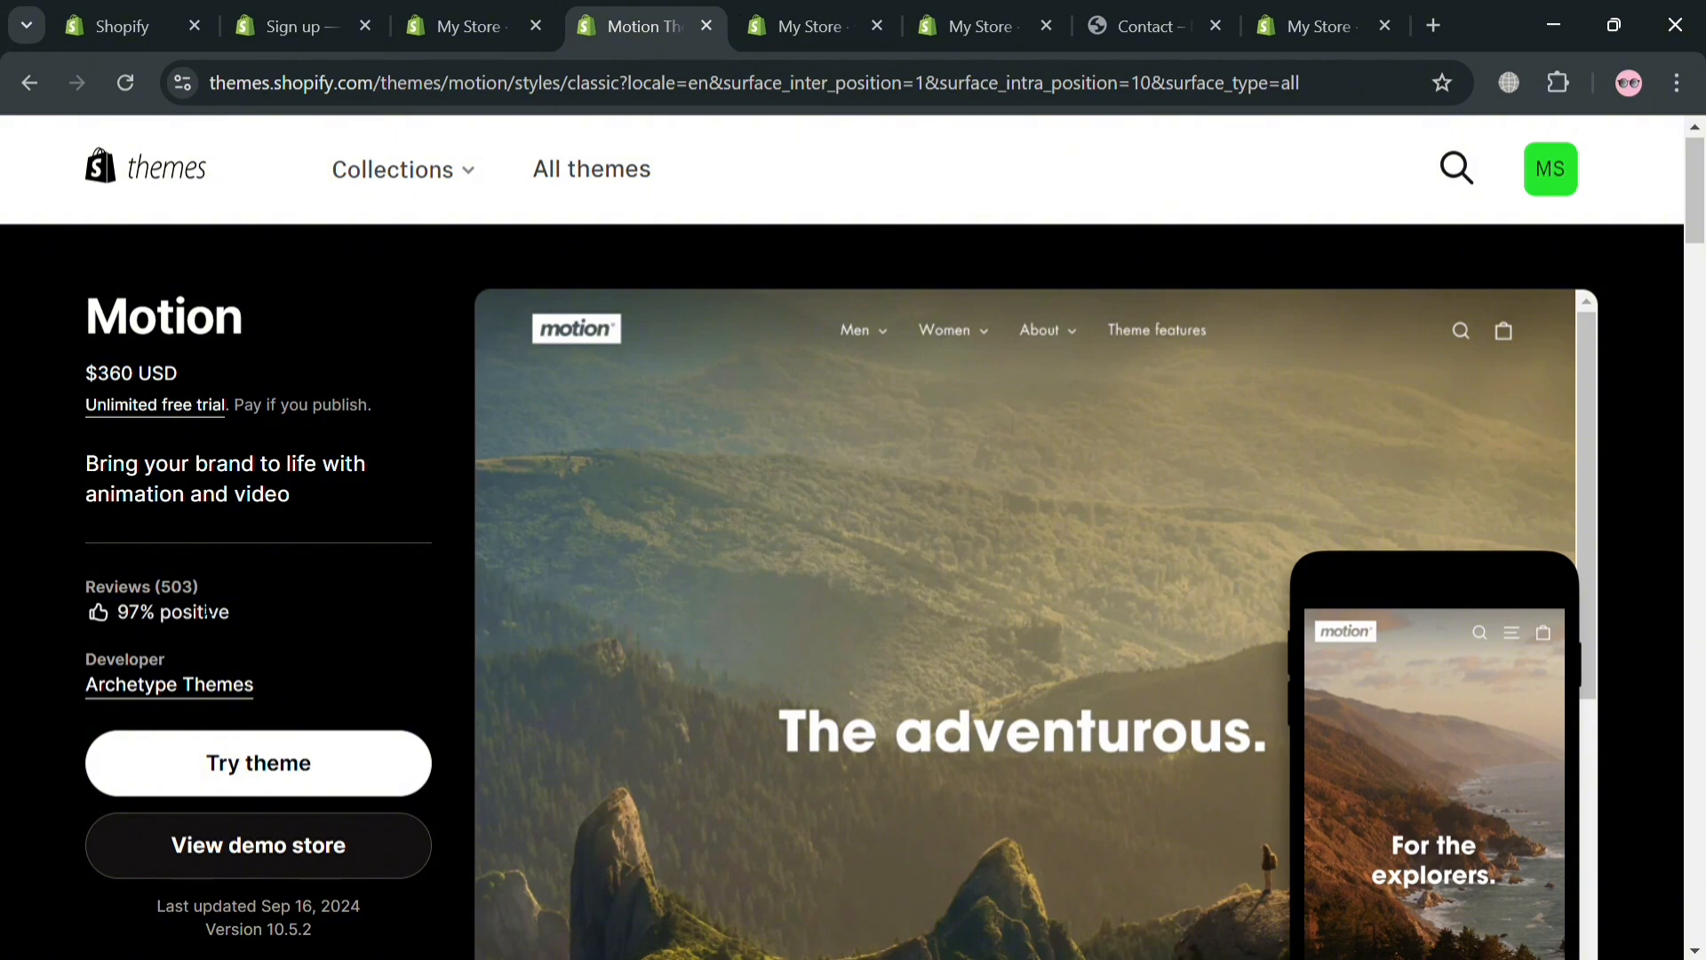